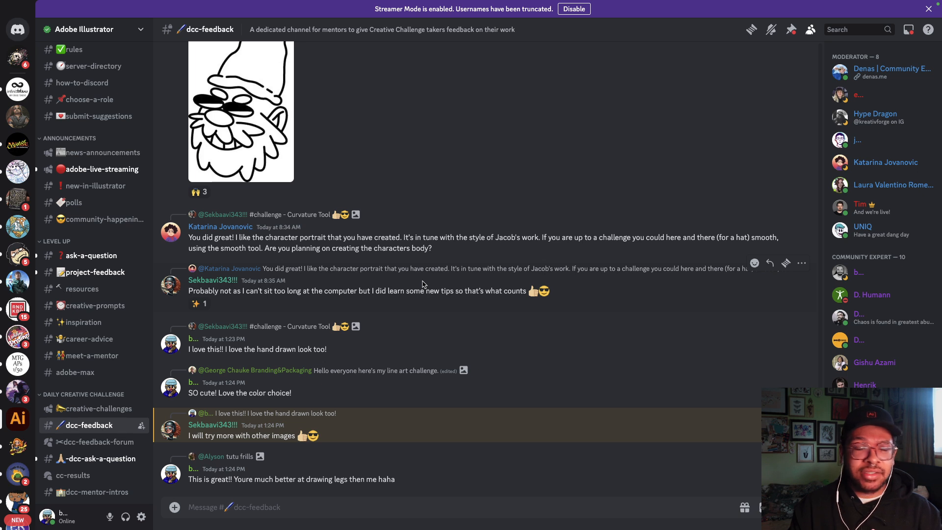
# Step: Scroll #dcc-feedback back to the May 10 submissions and mentor feedback, then switch desktops
pyautogui.scroll(4, 345, 230)
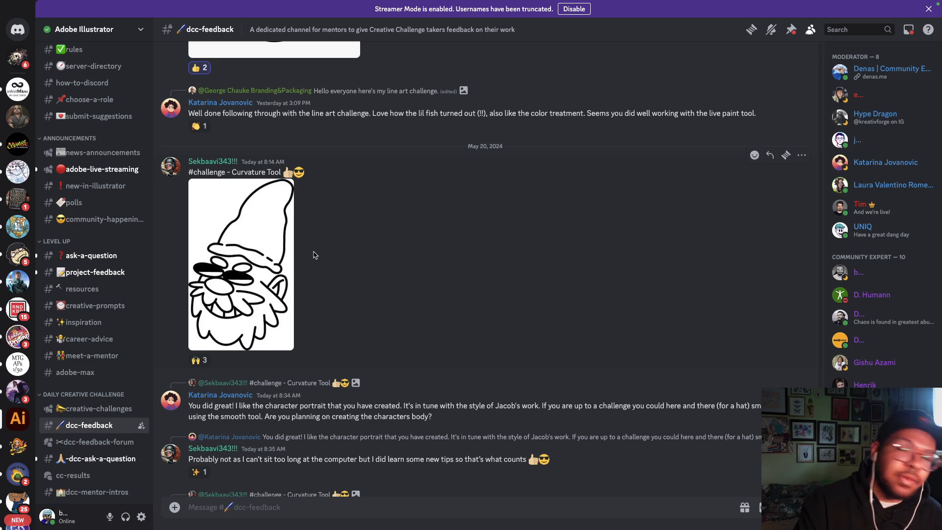
pyautogui.scroll(1, 319, 254)
pyautogui.scroll(10, 320, 255)
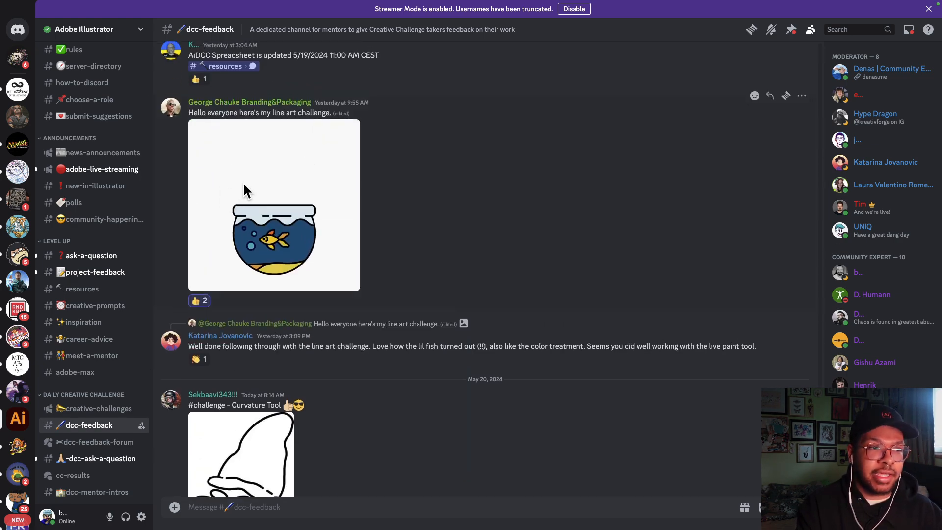
pyautogui.scroll(15, 376, 319)
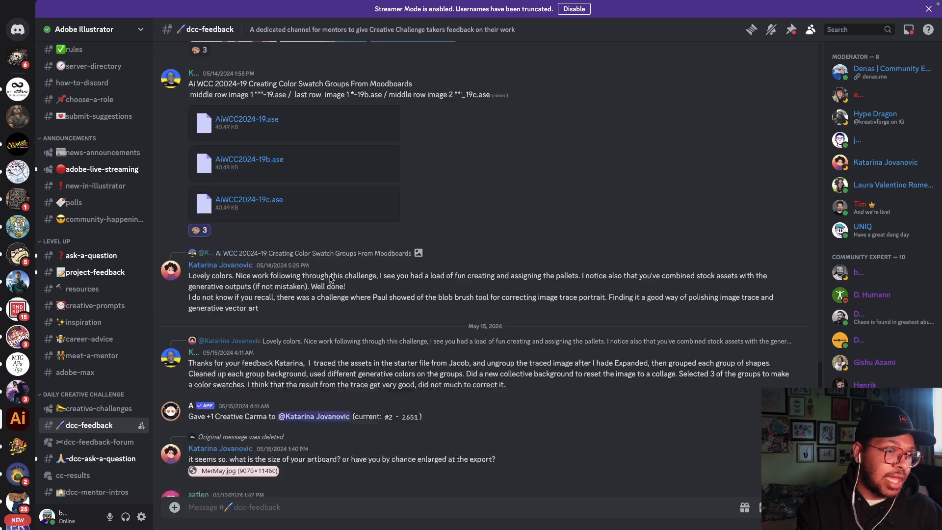
pyautogui.scroll(5, 376, 314)
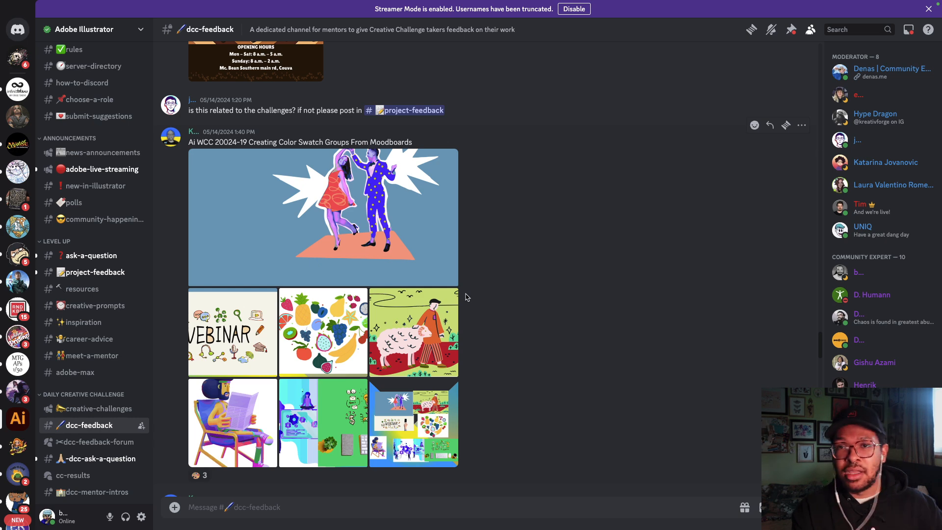
pyautogui.scroll(1, 447, 308)
pyautogui.scroll(9, 448, 308)
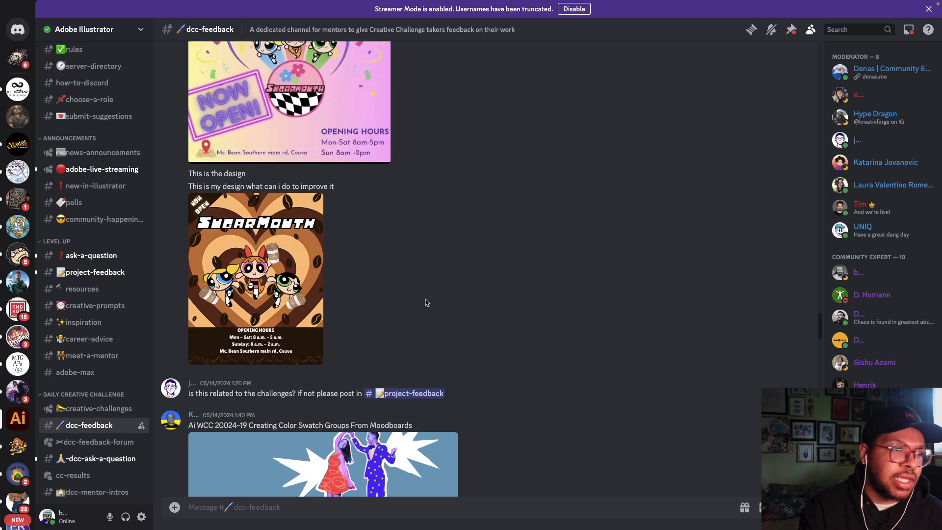
pyautogui.scroll(14, 412, 303)
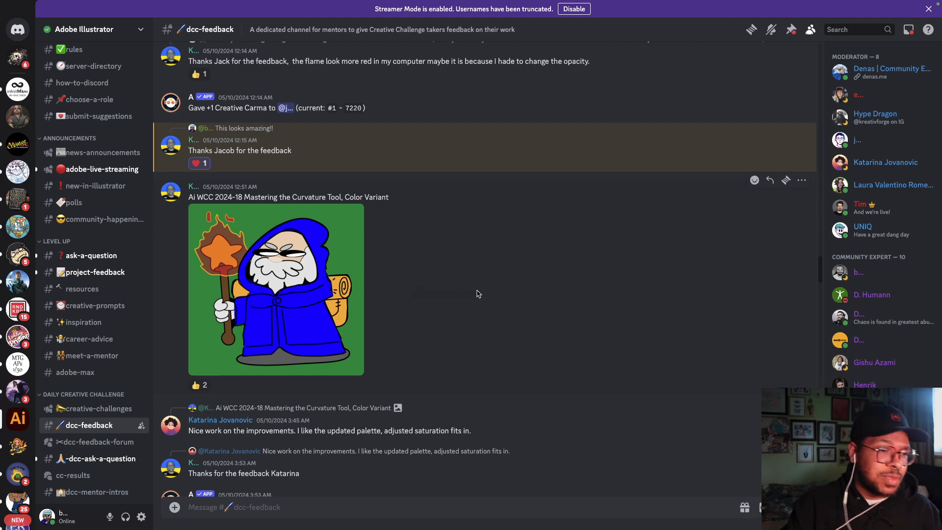
pyautogui.hotkey('ctrl', 'Left')
pyautogui.hotkey('ctrl', 'Left')
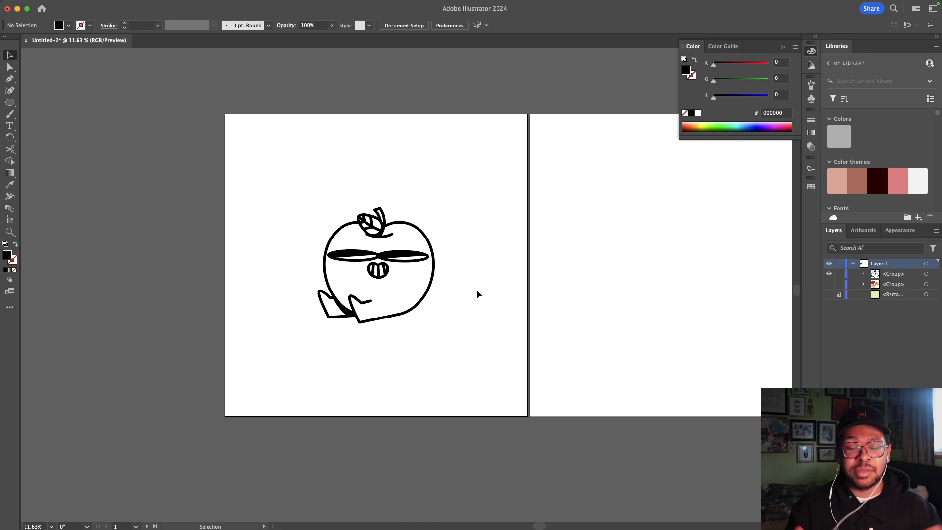
# Step: Select the apple character group and drag it onto the left pasteboard, clearing the artboard
pyautogui.click(408, 250)
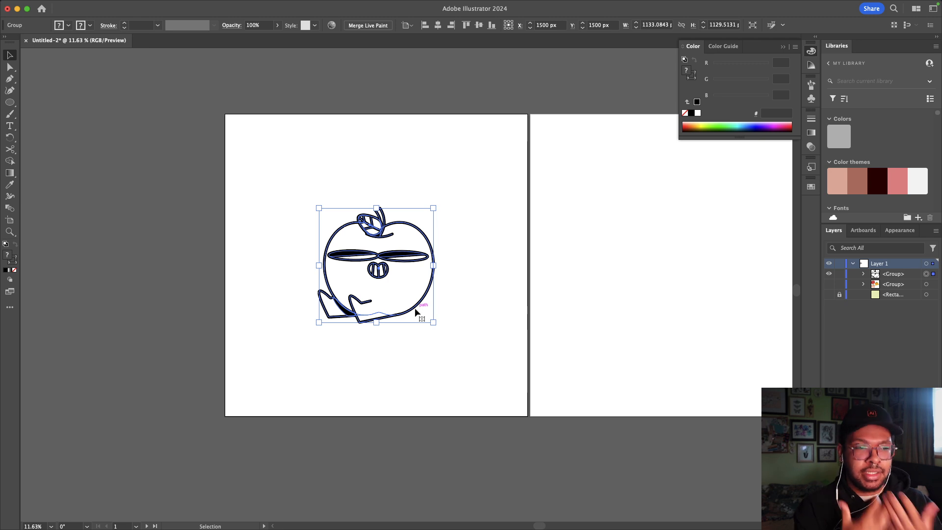
pyautogui.click(449, 247)
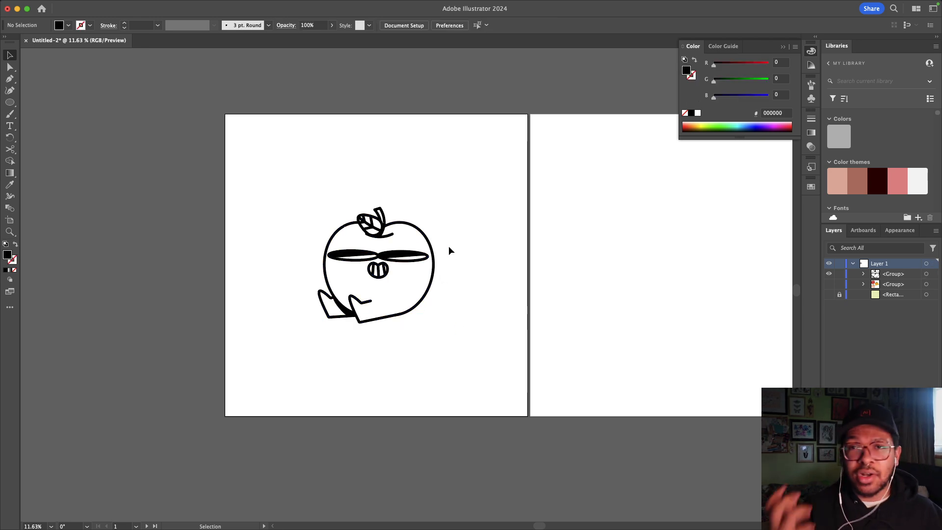
pyautogui.click(434, 251)
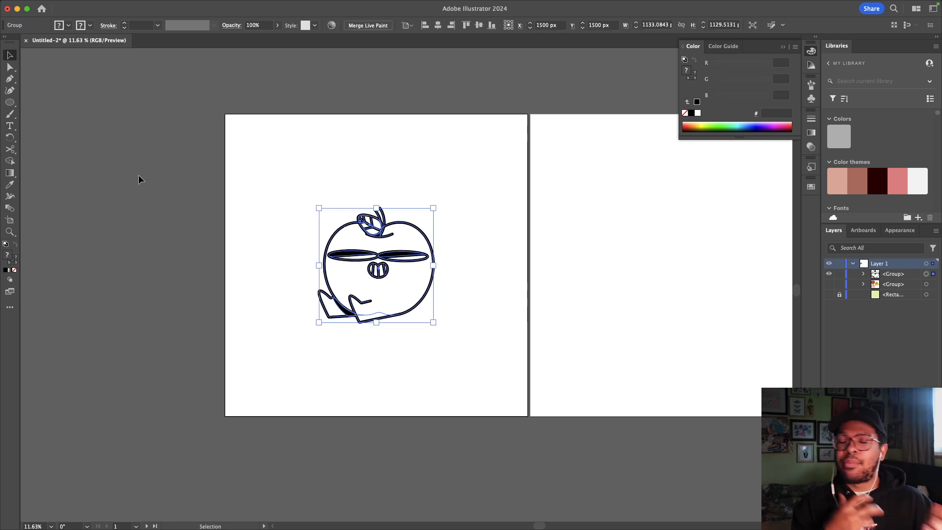
pyautogui.moveTo(337, 260); pyautogui.dragTo(82, 214)
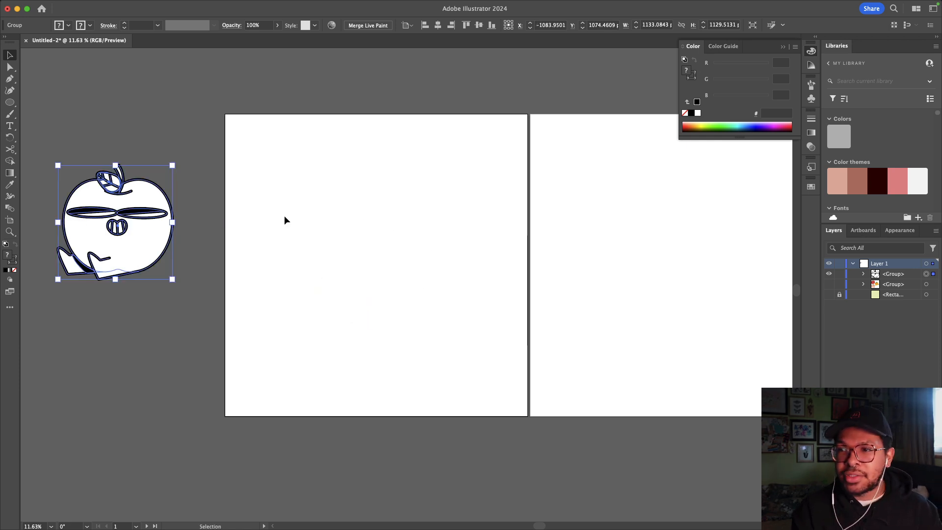
# Step: Drag the apple group from the pasteboard back onto the artboard
pyautogui.click(222, 277)
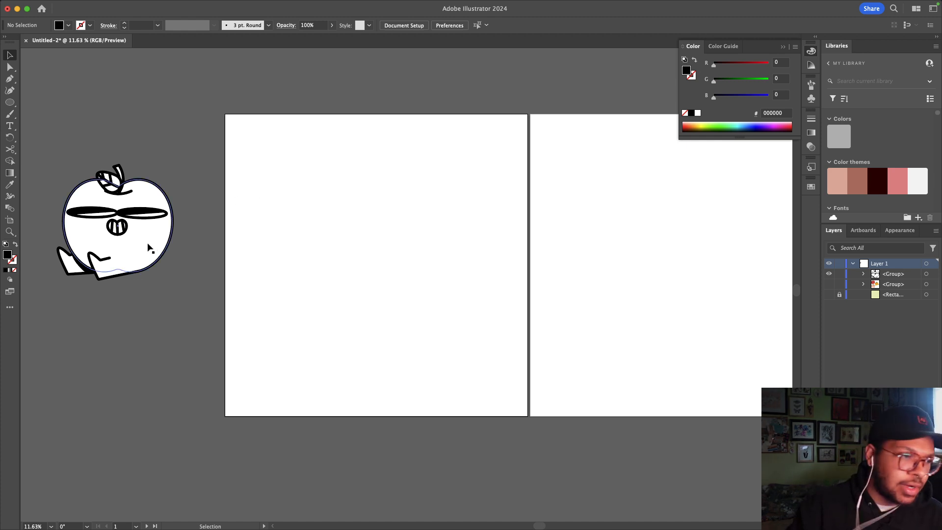
pyautogui.scroll(3, 139, 252)
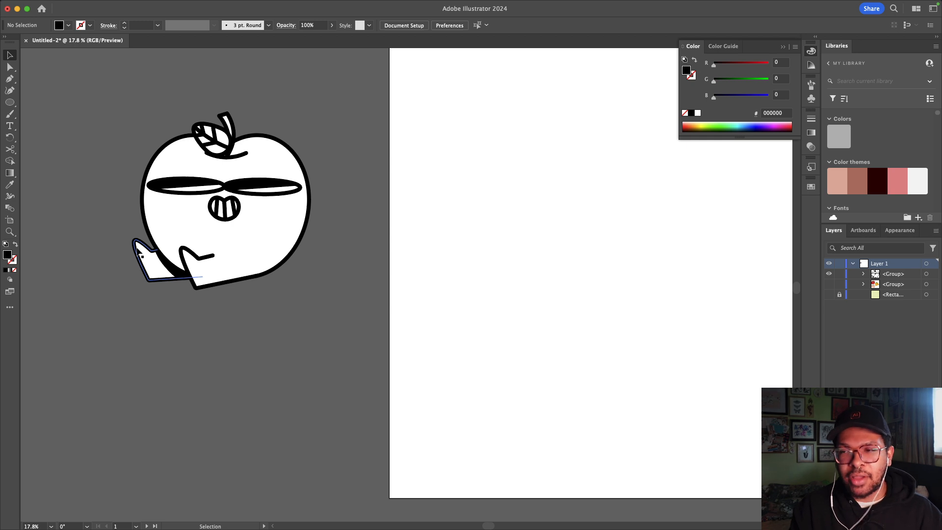
pyautogui.click(263, 206)
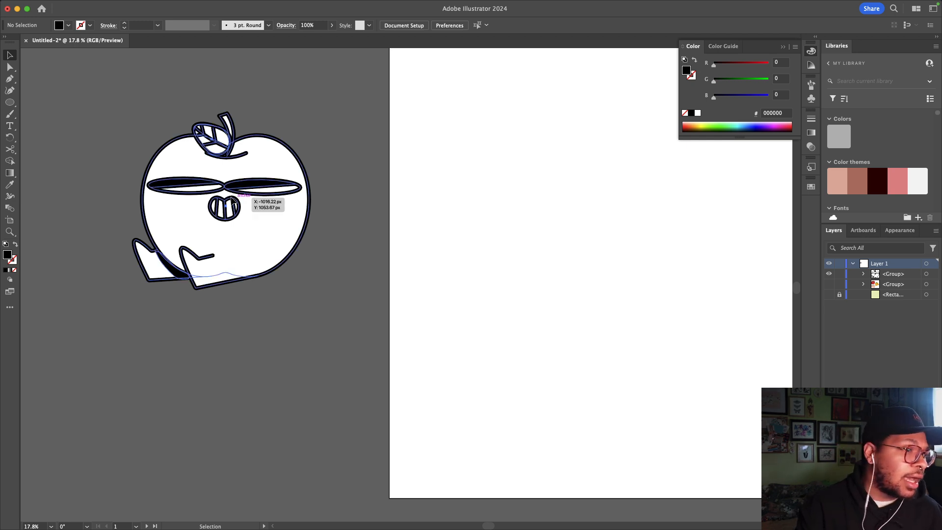
pyautogui.scroll(-1, 263, 207)
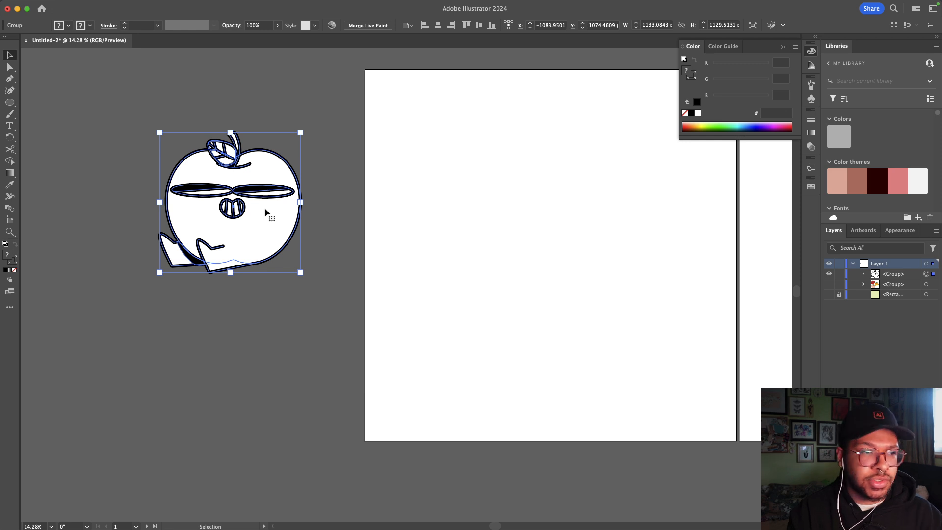
pyautogui.moveTo(264, 207); pyautogui.dragTo(589, 253)
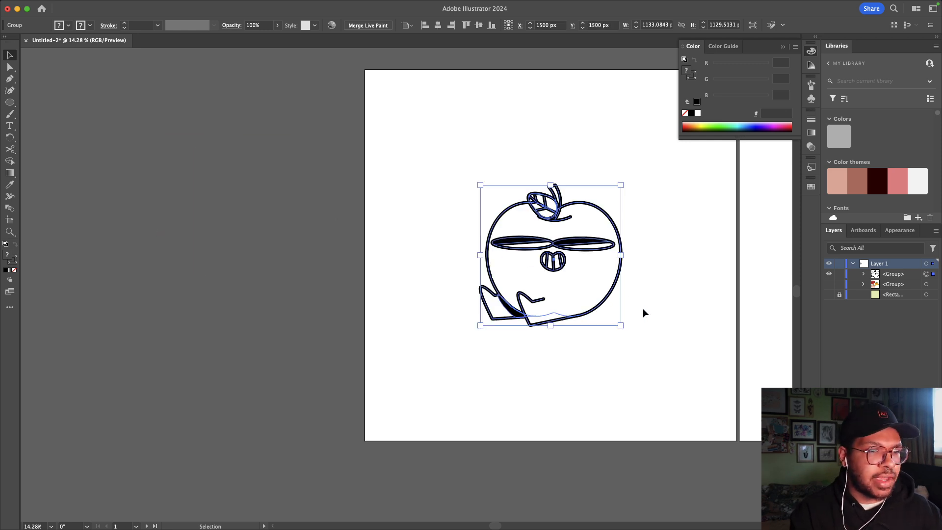
pyautogui.click(643, 309)
# Step: Fine-tune the apple's position so it sits centred at 1500 px by 1500 px
pyautogui.hscroll(5, 642, 308)
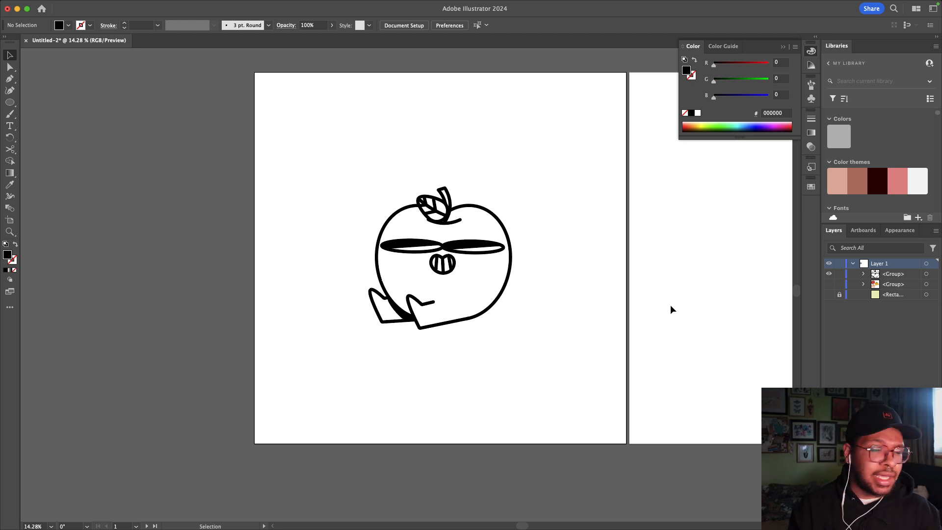
pyautogui.click(457, 270)
pyautogui.hscroll(2, 455, 270)
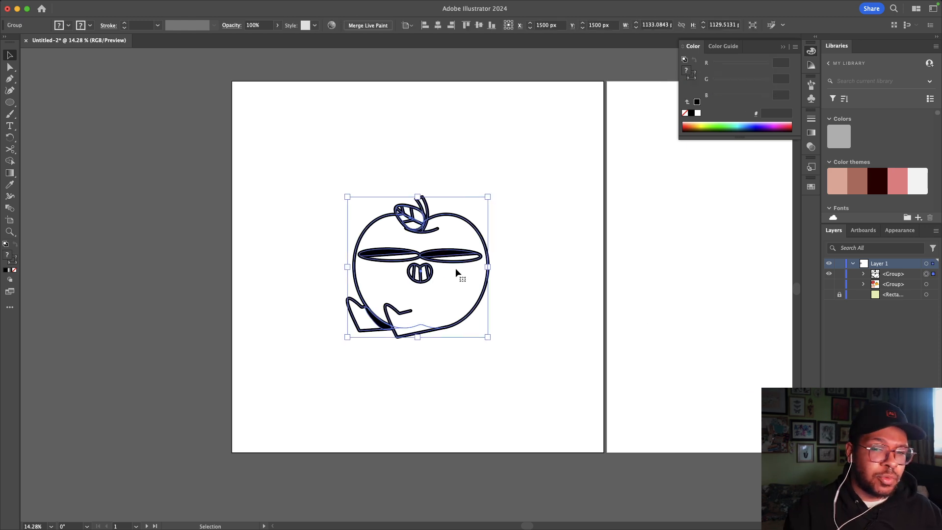
pyautogui.hscroll(1, 456, 267)
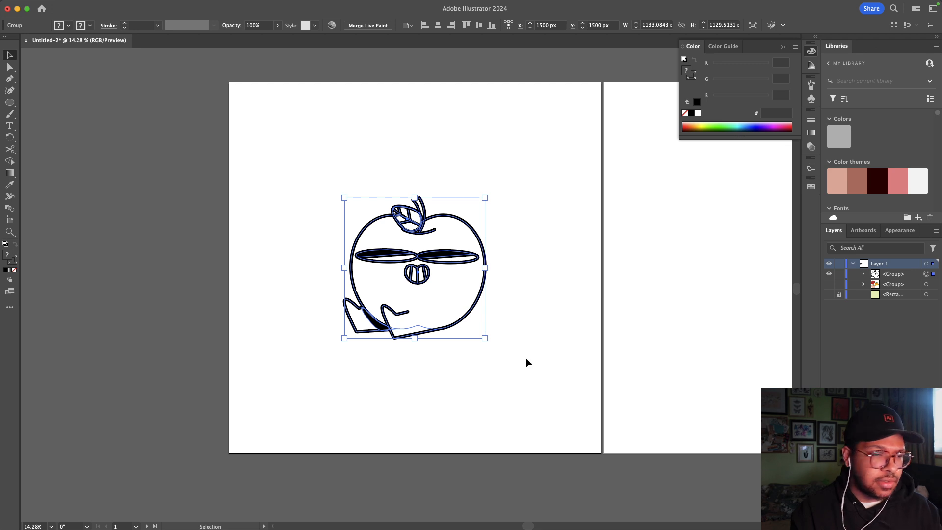
pyautogui.click(562, 287)
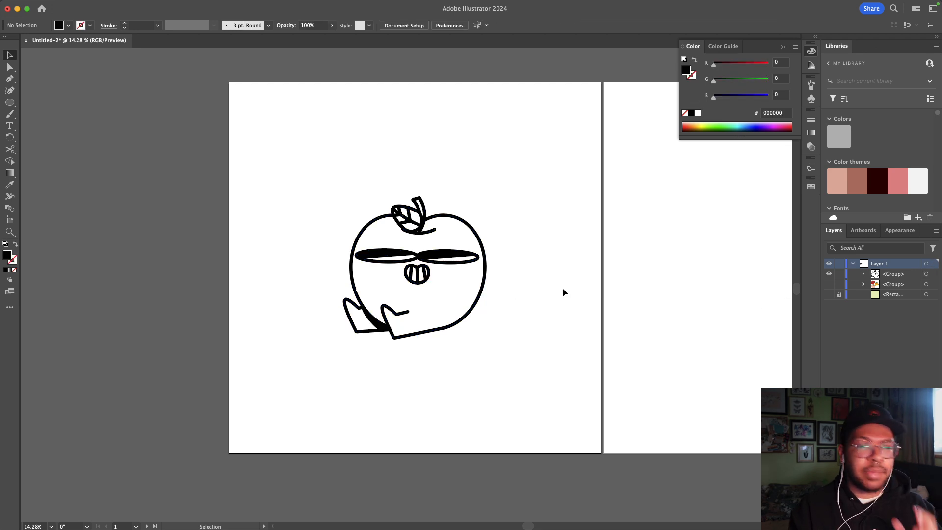
pyautogui.moveTo(547, 281); pyautogui.dragTo(417, 151)
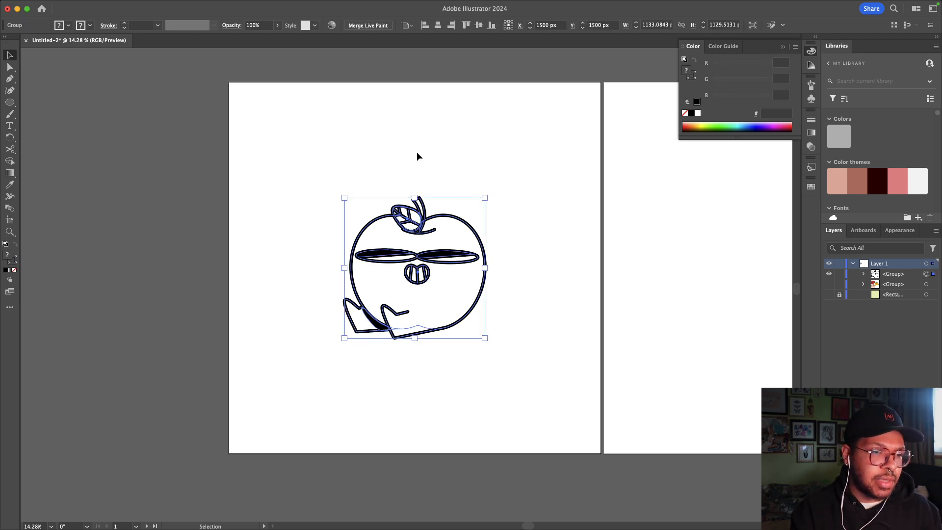
pyautogui.moveTo(418, 252); pyautogui.dragTo(432, 224)
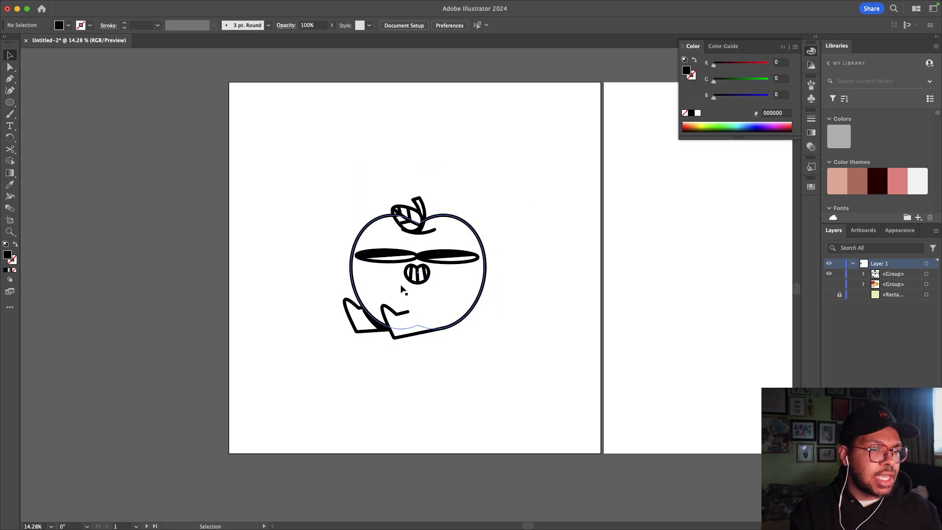
# Step: Duplicate the apple toward the upper right and rasterize the copy at 300 ppi
pyautogui.press('a')
pyautogui.press('v')
pyautogui.moveTo(487, 257); pyautogui.dragTo(596, 128)
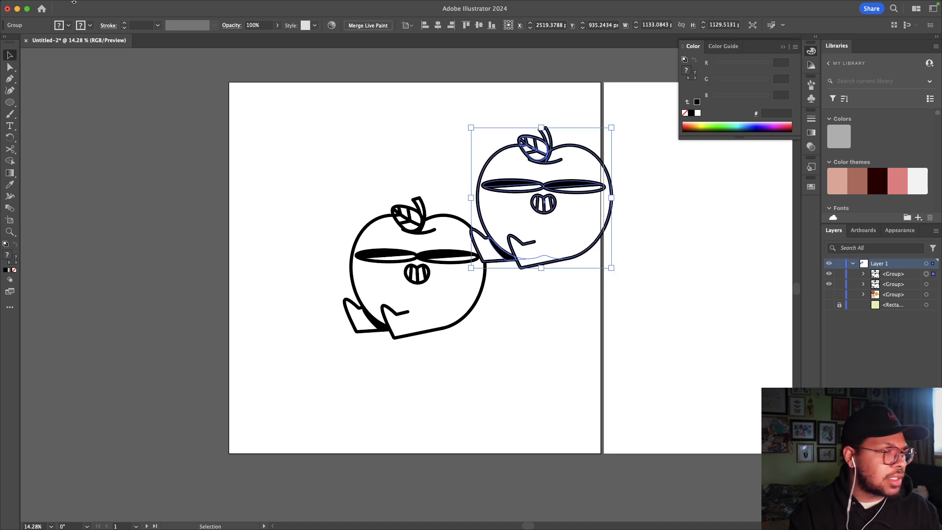
pyautogui.click(161, 6)
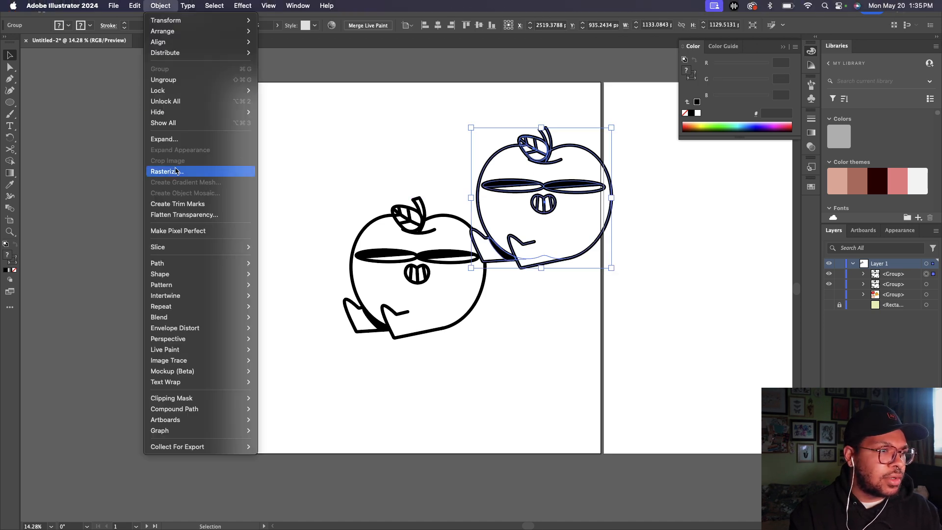
pyautogui.click(175, 171)
pyautogui.click(572, 350)
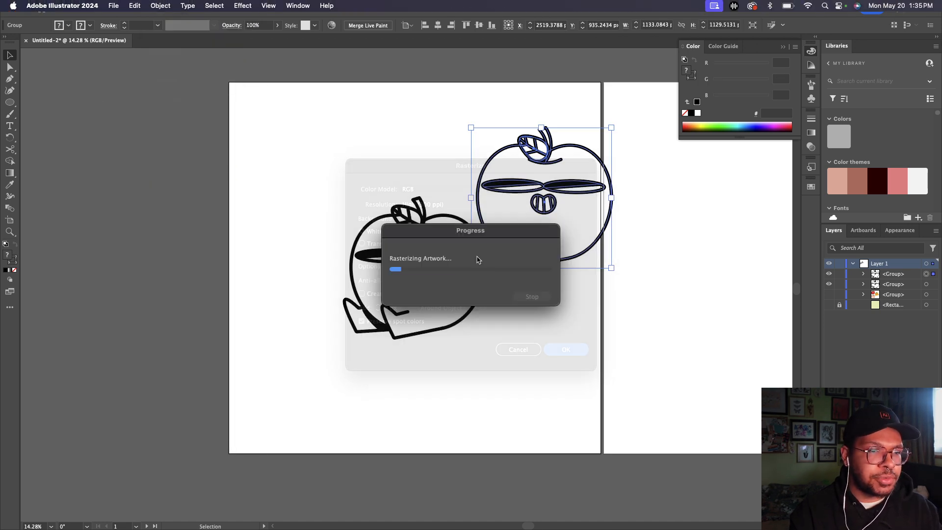
# Step: Move the rasterized apple image onto the pasteboard left of the artboard and reselect it
pyautogui.moveTo(552, 228); pyautogui.dragTo(136, 274)
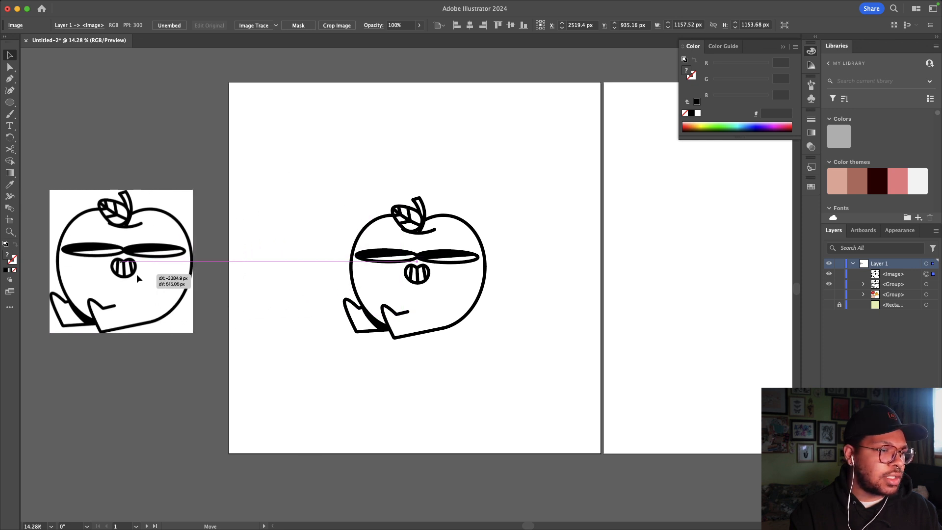
pyautogui.hscroll(-3, 139, 279)
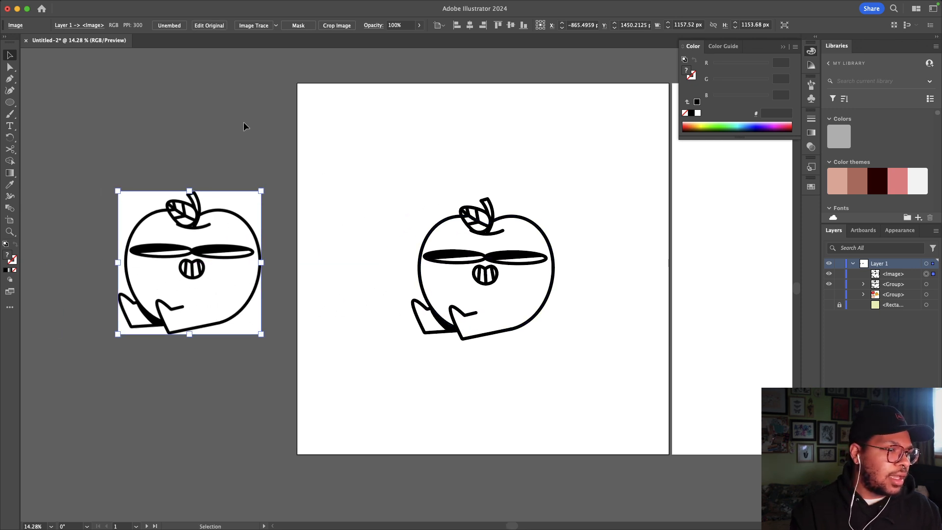
pyautogui.click(250, 187)
pyautogui.click(143, 318)
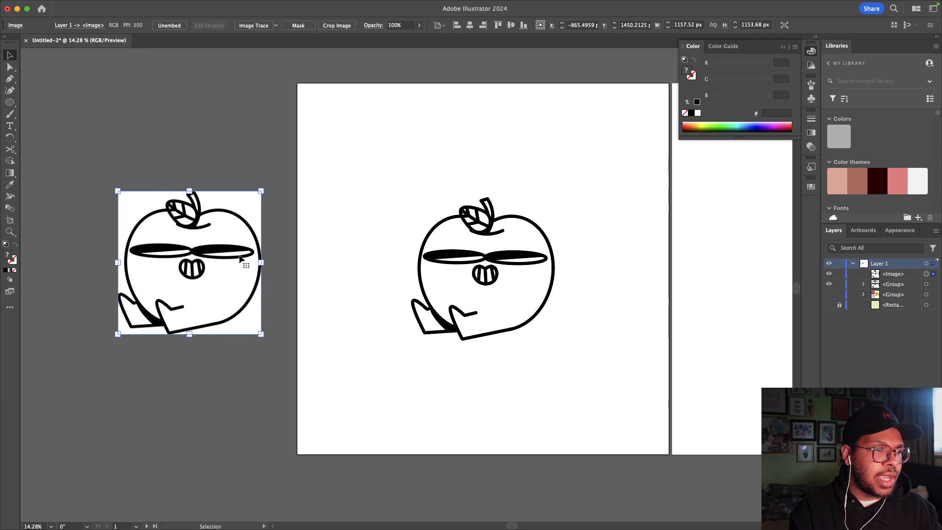
pyautogui.click(250, 178)
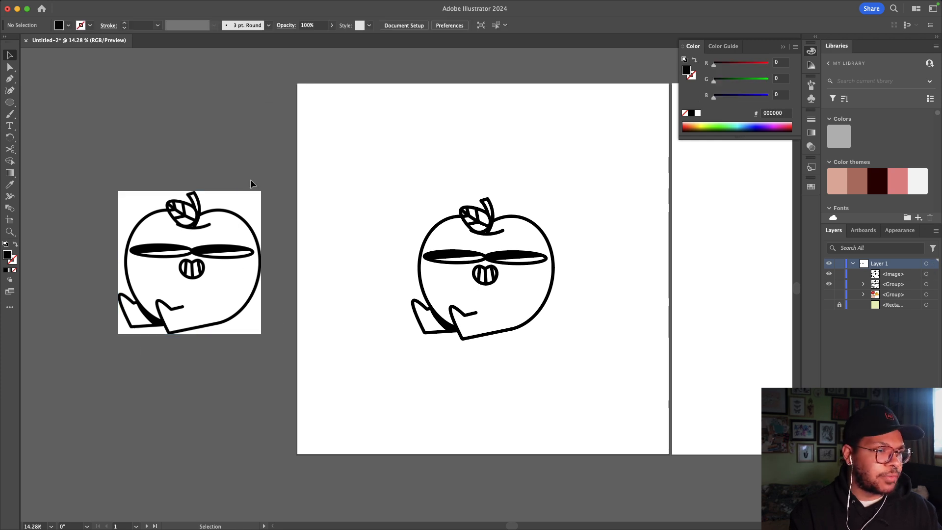
pyautogui.click(248, 219)
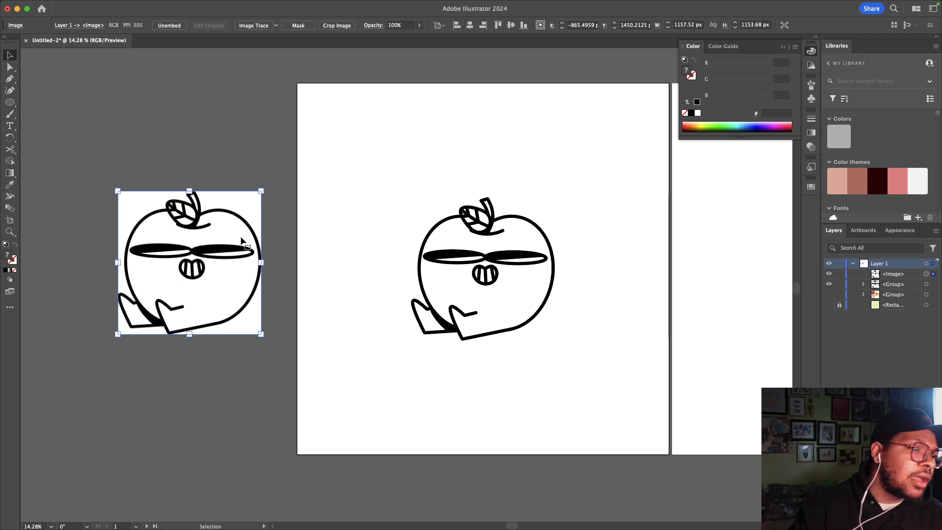
# Step: Run Image Trace Make and Expand on the apple image, accepting the large-image warning
pyautogui.scroll(5, 257, 310)
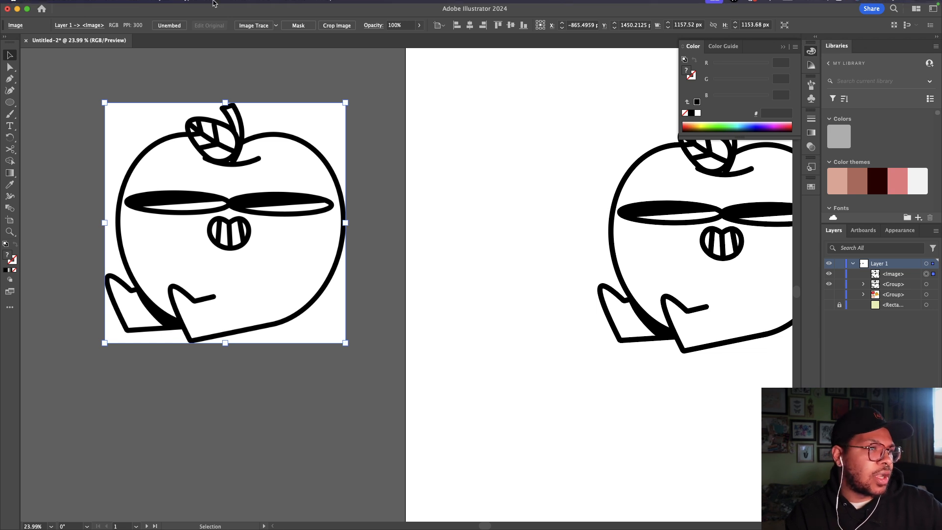
pyautogui.moveTo(256, 3)
pyautogui.click(160, 6)
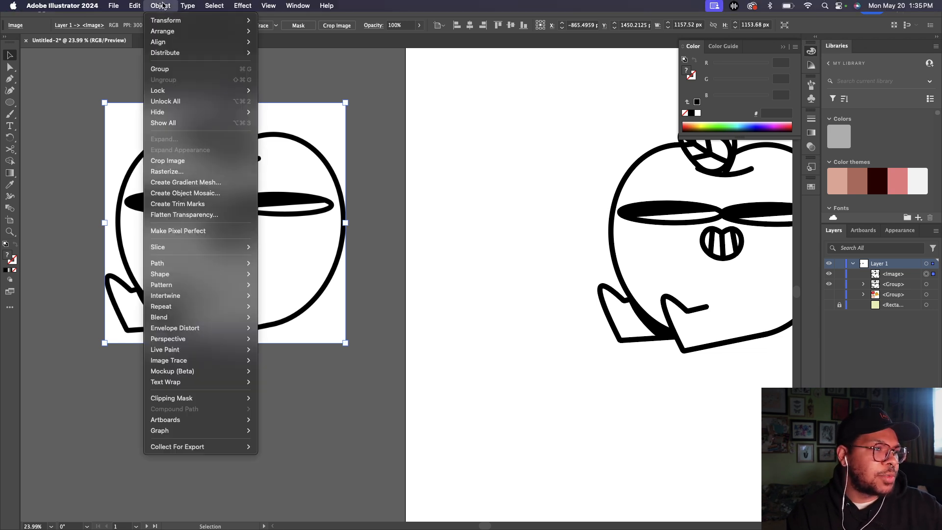
pyautogui.moveTo(177, 365)
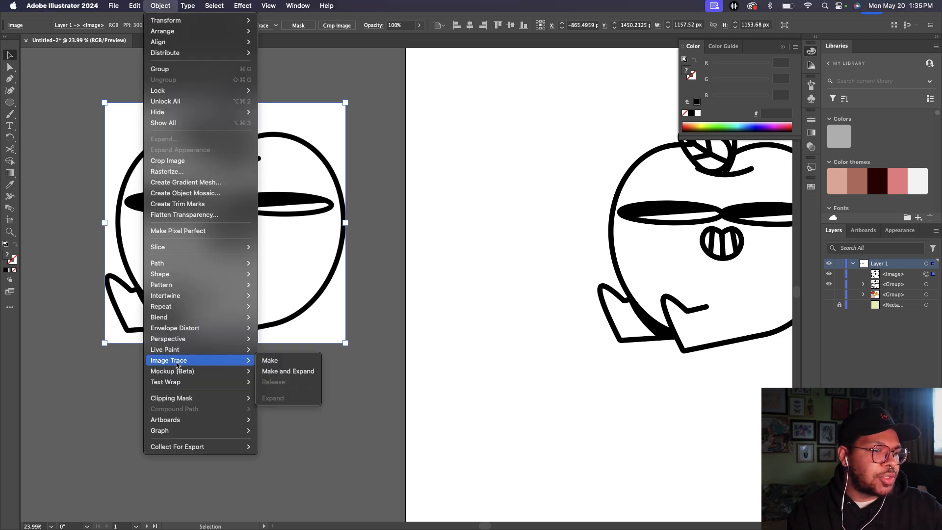
pyautogui.click(276, 371)
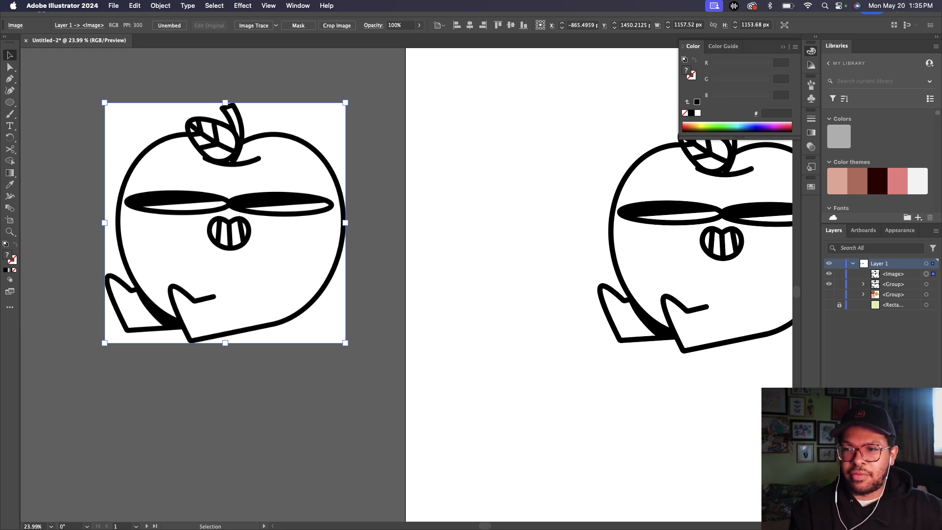
pyautogui.moveTo(825, 232)
pyautogui.mouseDown()
pyautogui.moveTo(750, 221)
pyautogui.moveTo(427, 229)
pyautogui.moveTo(439, 222)
pyautogui.mouseUp()
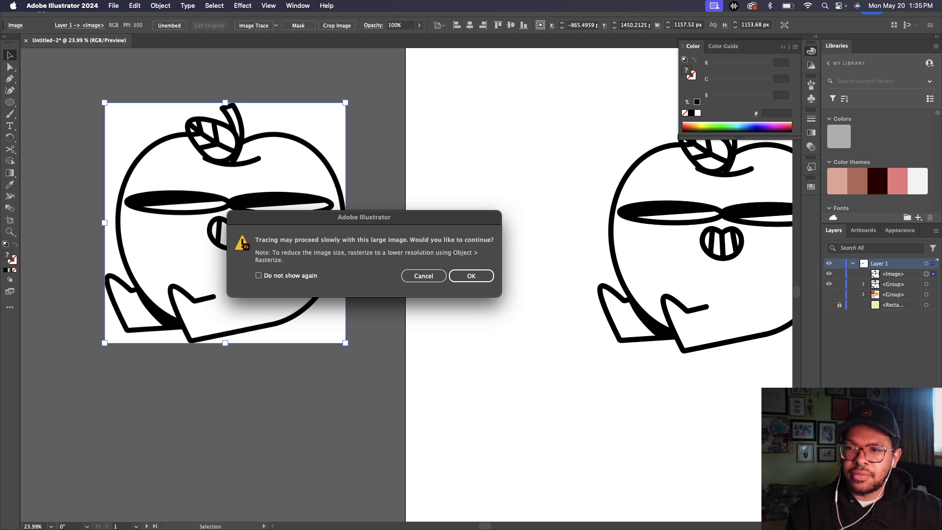
pyautogui.click(348, 258)
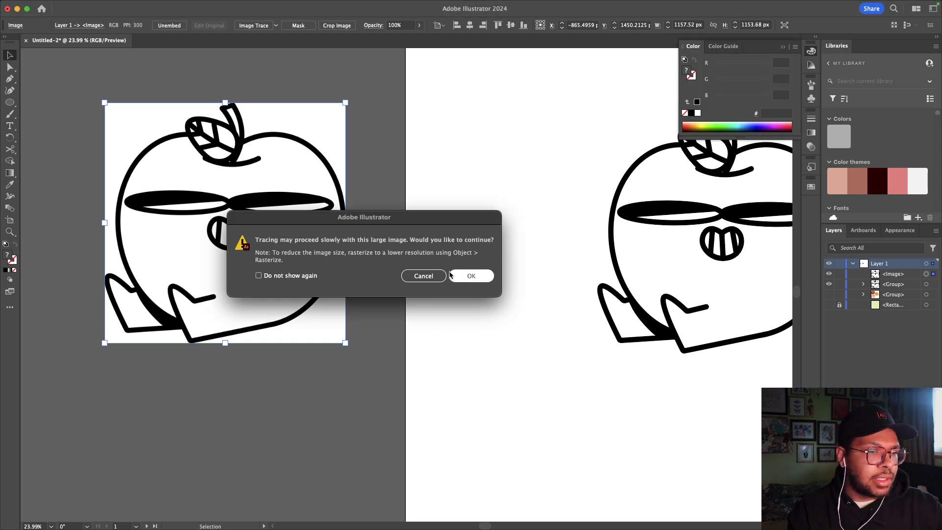
pyautogui.click(475, 275)
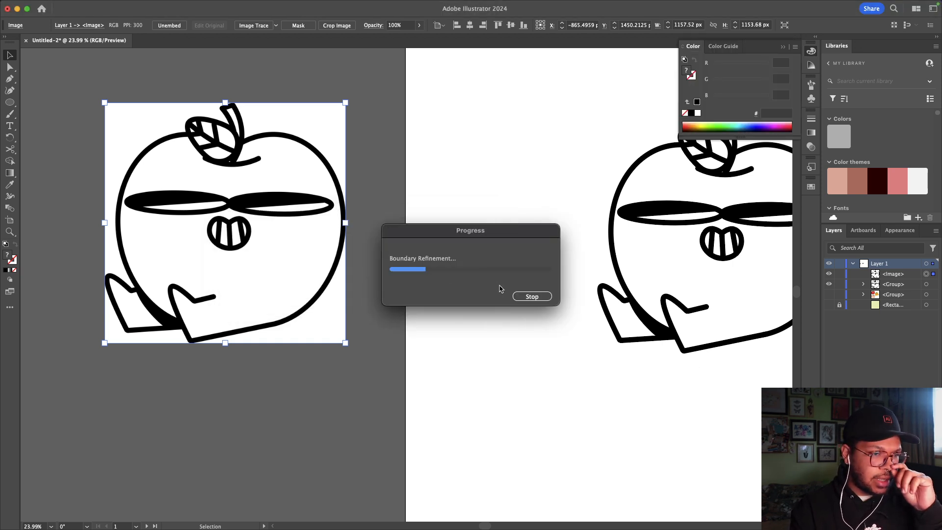
# Step: Delete the white background paths from the traced apple using Direct Selection
pyautogui.click(368, 115)
pyautogui.moveTo(248, 217); pyautogui.dragTo(295, 219)
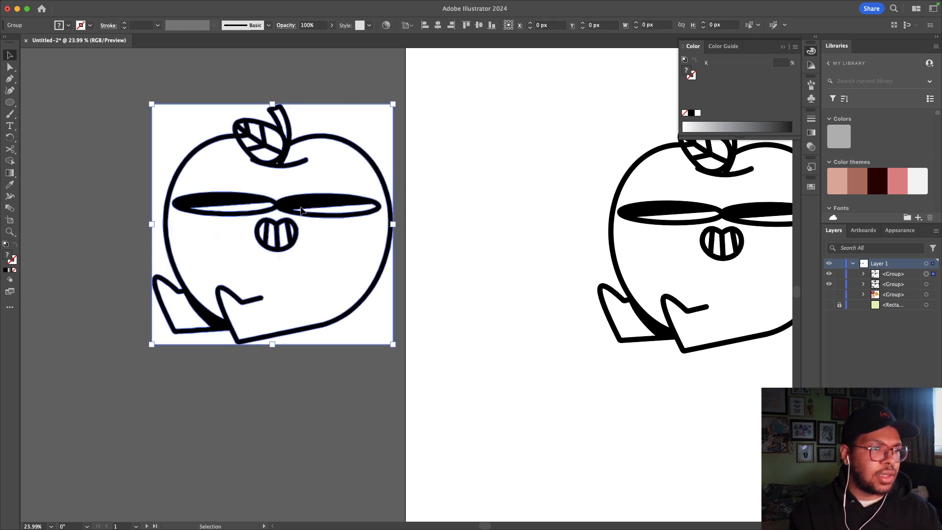
pyautogui.click(510, 277)
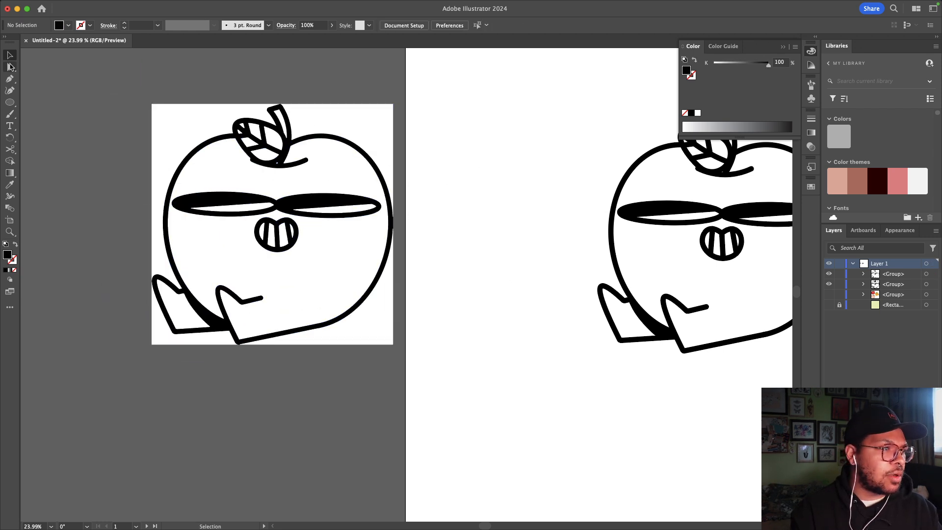
pyautogui.click(10, 67)
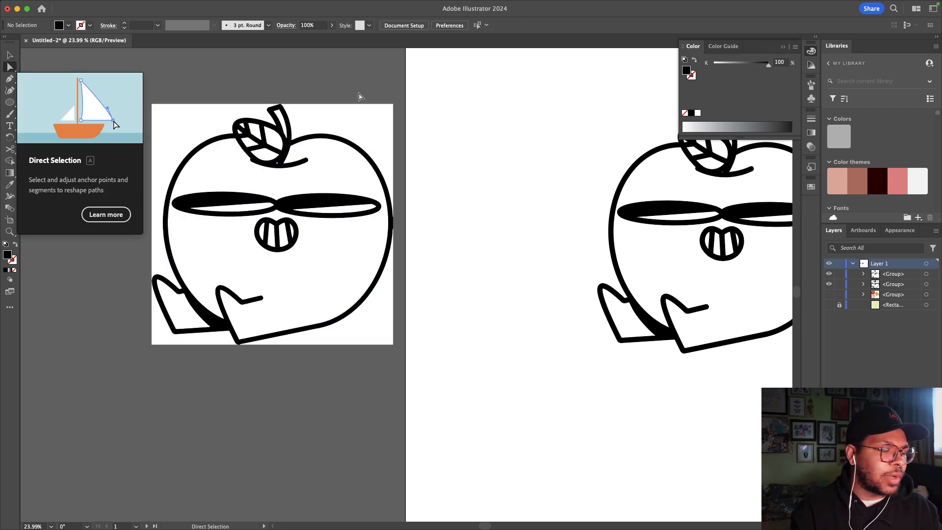
pyautogui.click(357, 124)
pyautogui.click(191, 115)
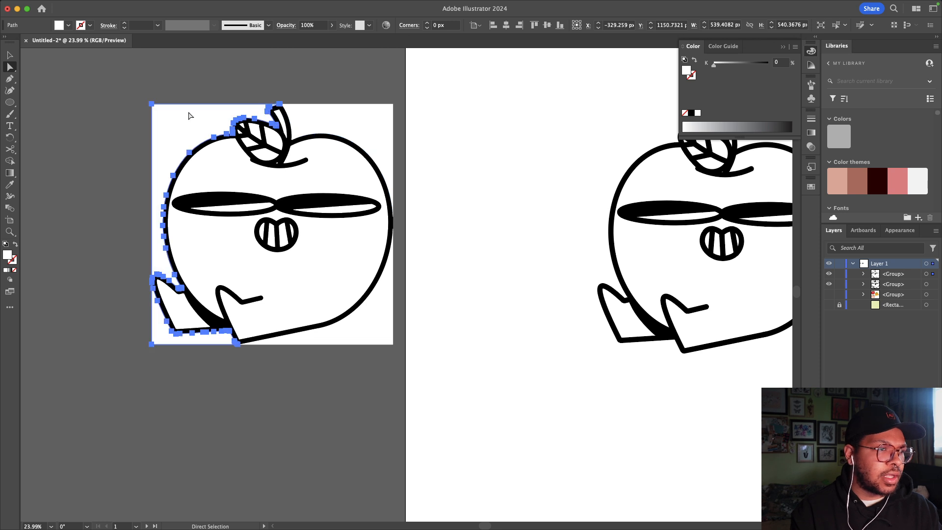
pyautogui.click(362, 132)
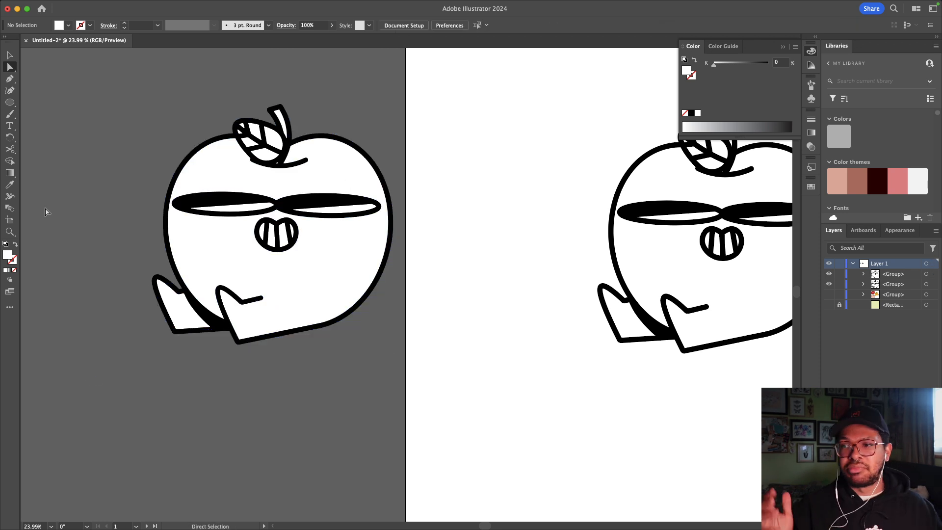
# Step: Move the traced apple group up and to the right
pyautogui.press('v')
pyautogui.moveTo(216, 228); pyautogui.dragTo(266, 235)
pyautogui.click(462, 280)
pyautogui.click(441, 278)
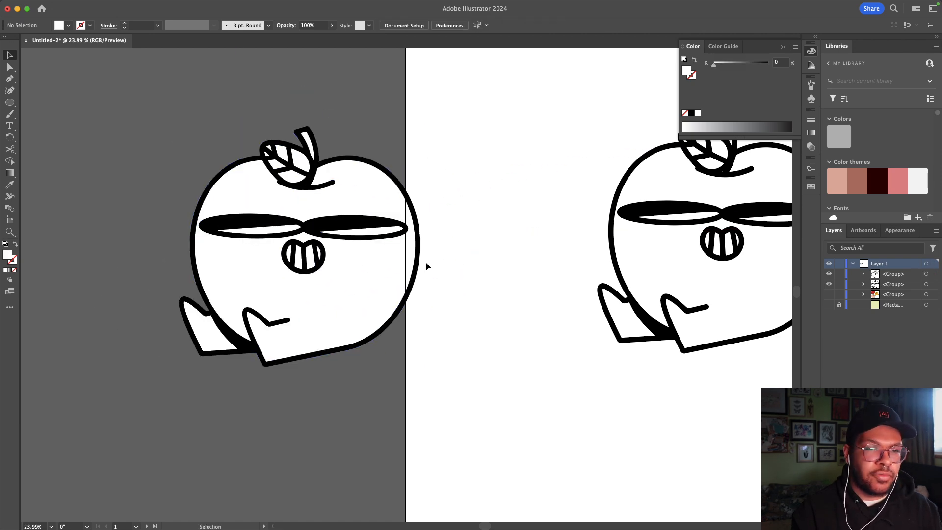
pyautogui.moveTo(309, 278); pyautogui.dragTo(430, 213)
# Step: Place the traced apple at the artboard's upper right and the vector apple at lower left, undoing an accidental resize
pyautogui.hscroll(5, 430, 213)
pyautogui.scroll(-3, 430, 212)
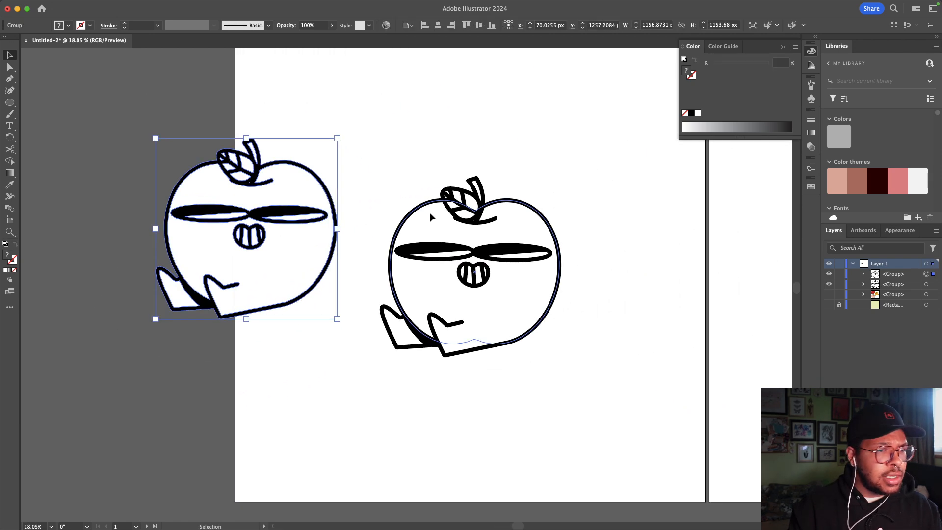
pyautogui.scroll(2, 427, 213)
pyautogui.moveTo(305, 264); pyautogui.dragTo(581, 196)
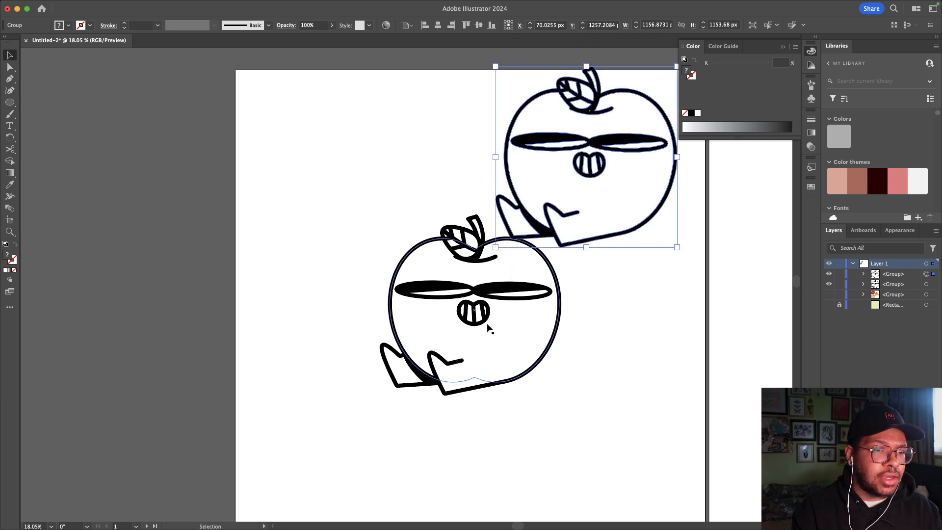
pyautogui.moveTo(490, 287); pyautogui.dragTo(396, 335)
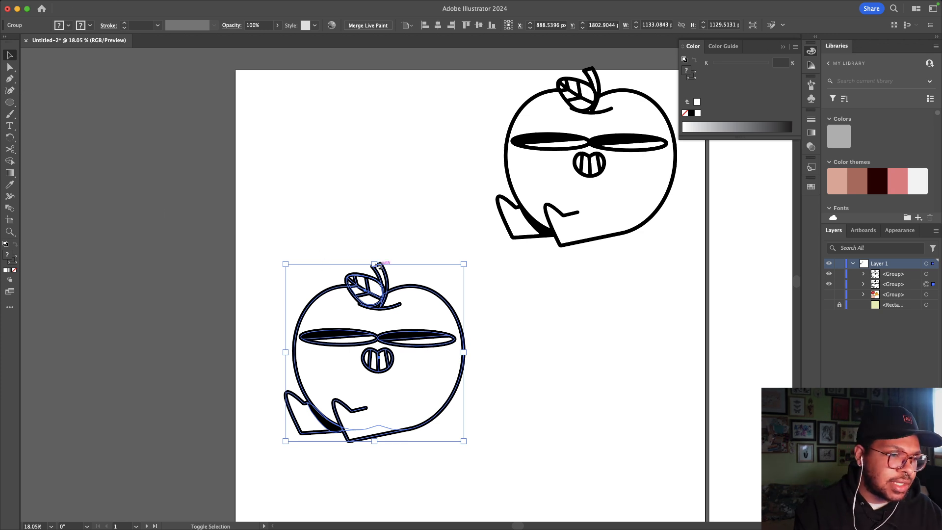
pyautogui.moveTo(378, 265); pyautogui.dragTo(375, 252)
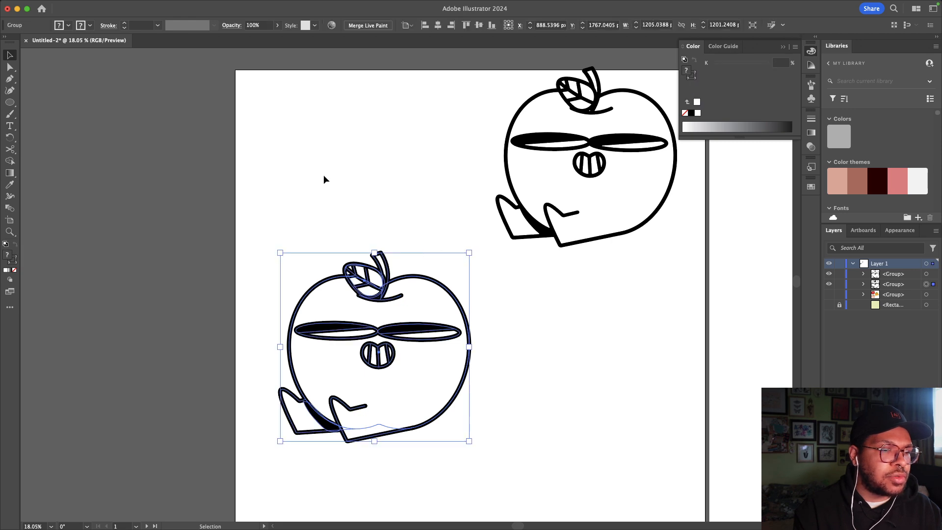
pyautogui.press('super+z')
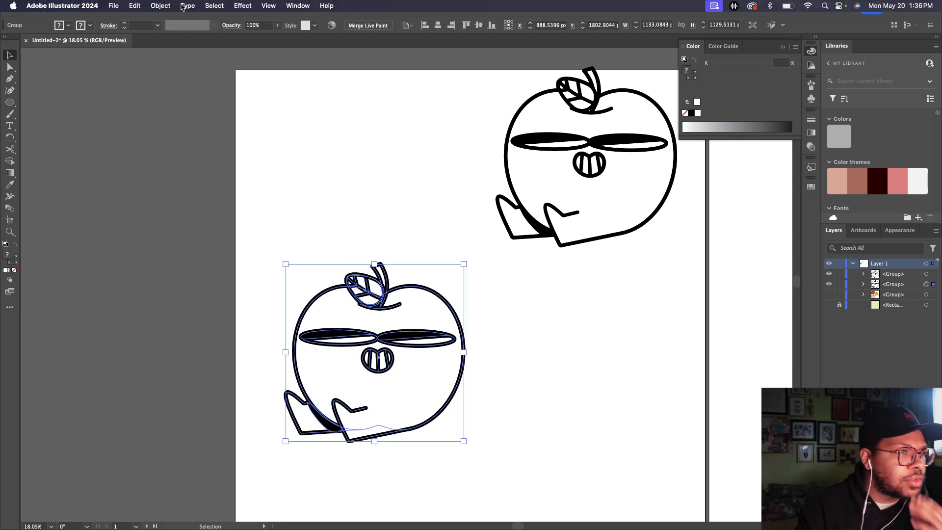
pyautogui.click(137, 6)
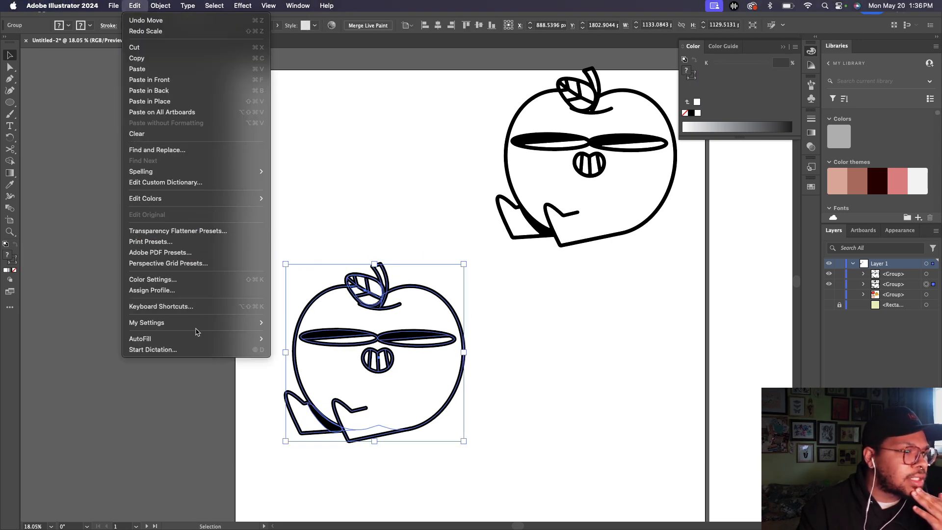
pyautogui.moveTo(163, 4)
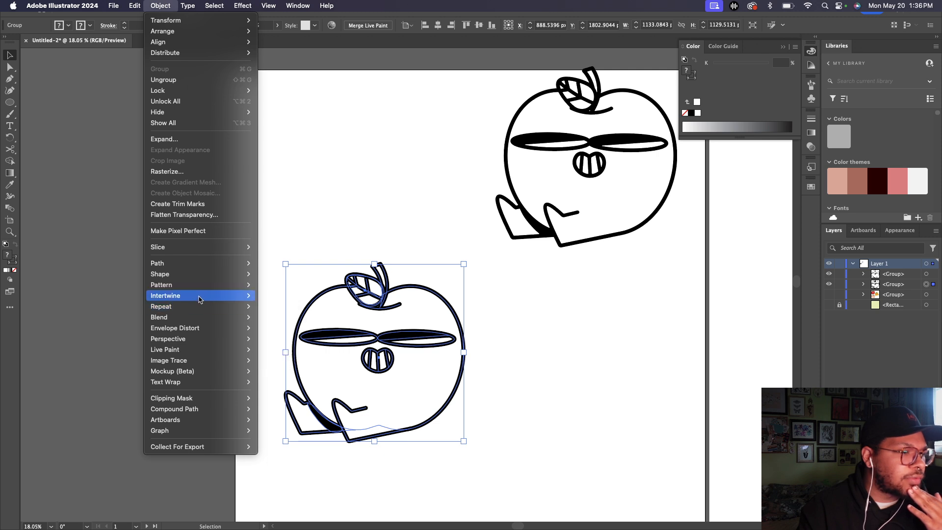
pyautogui.moveTo(239, 5)
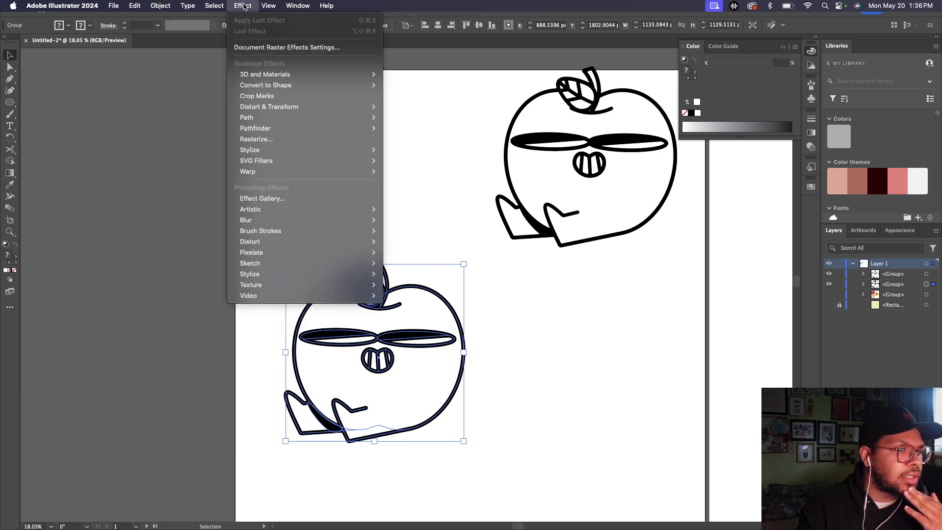
pyautogui.moveTo(280, 9)
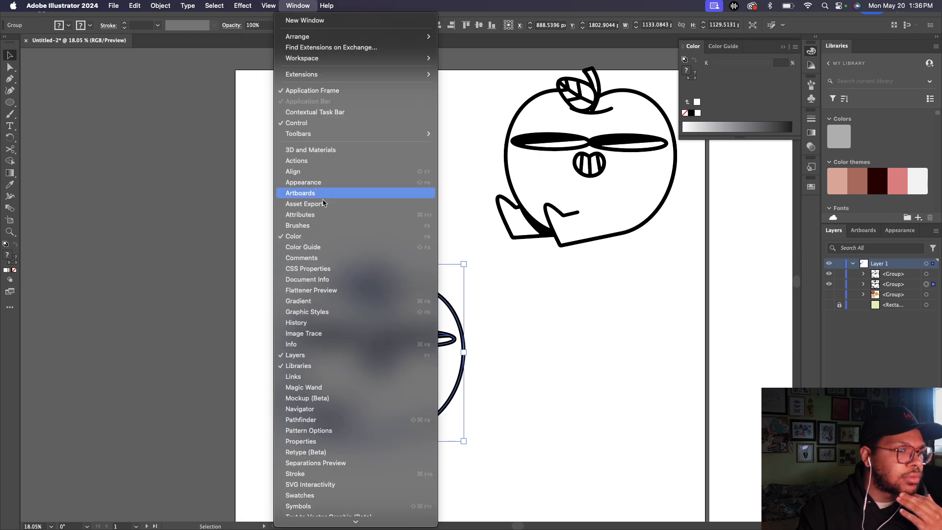
pyautogui.scroll(-5, 324, 422)
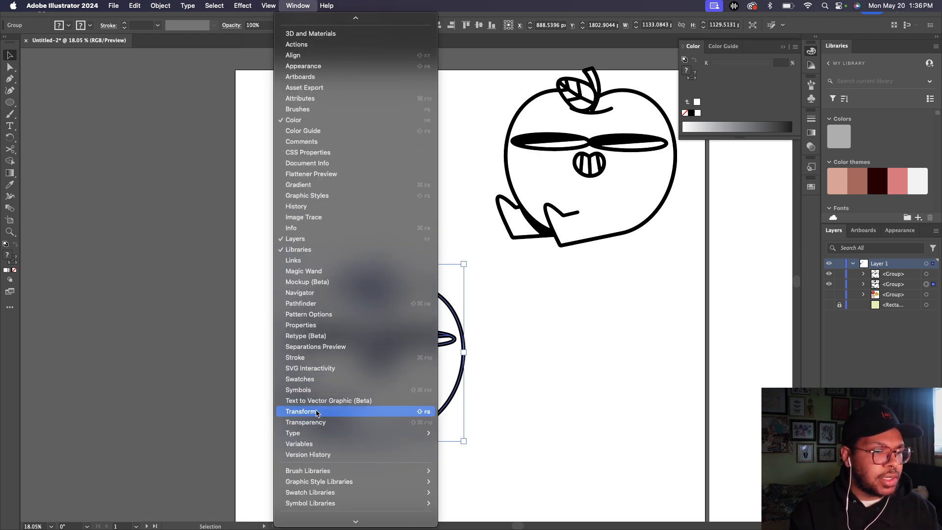
pyautogui.click(316, 413)
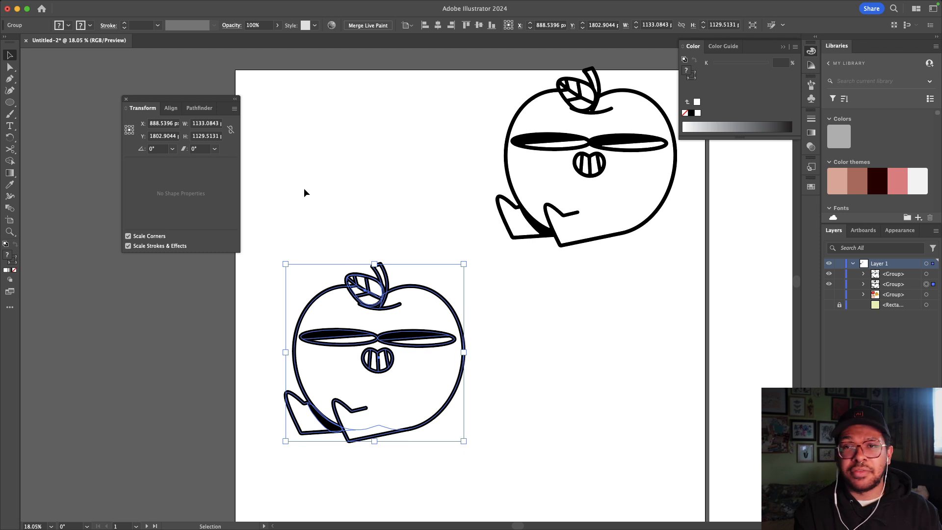
pyautogui.click(123, 98)
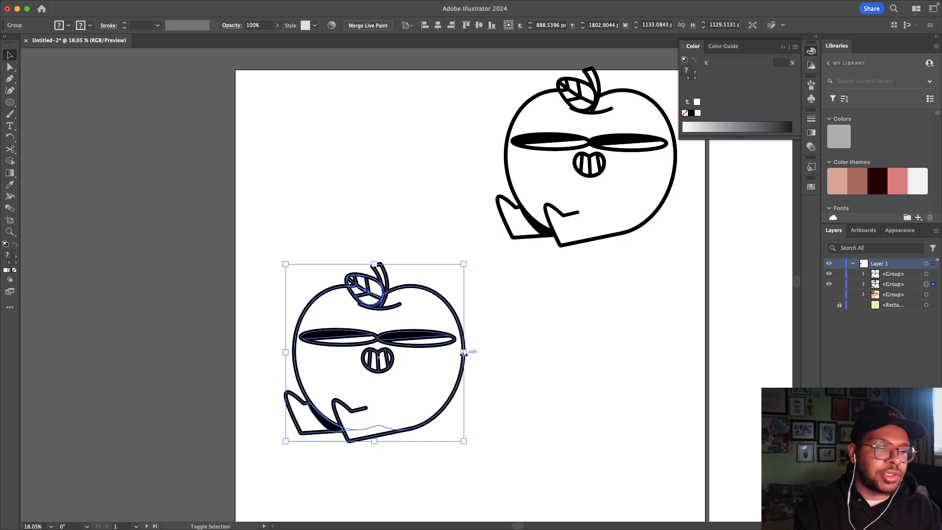
pyautogui.moveTo(464, 345); pyautogui.dragTo(590, 345)
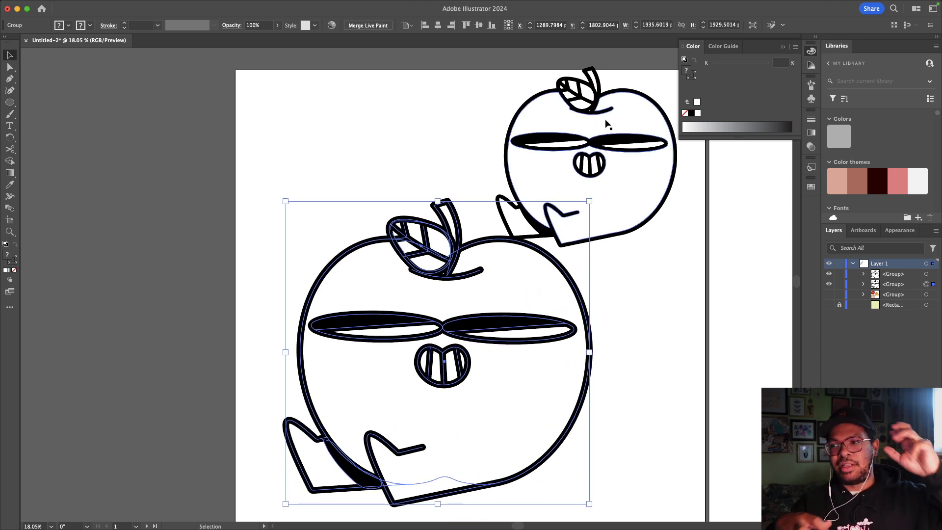
pyautogui.press('super+z')
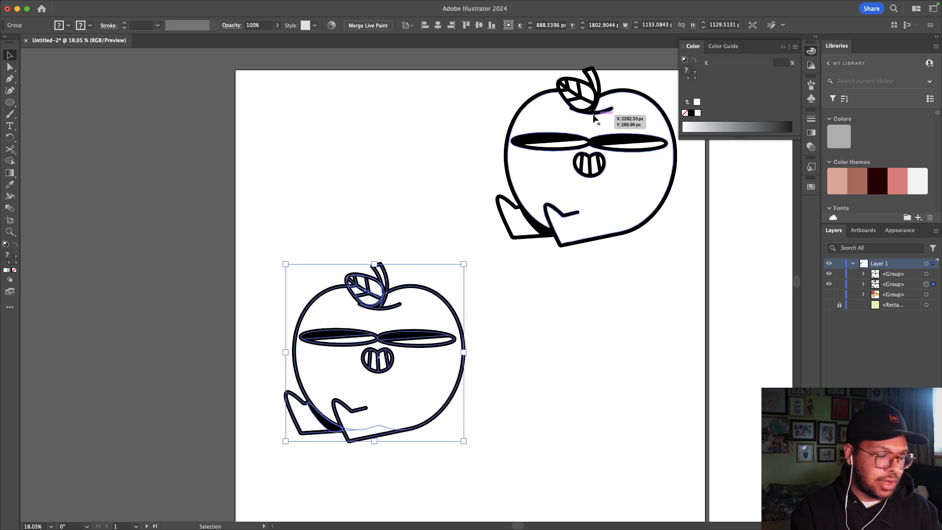
pyautogui.click(588, 276)
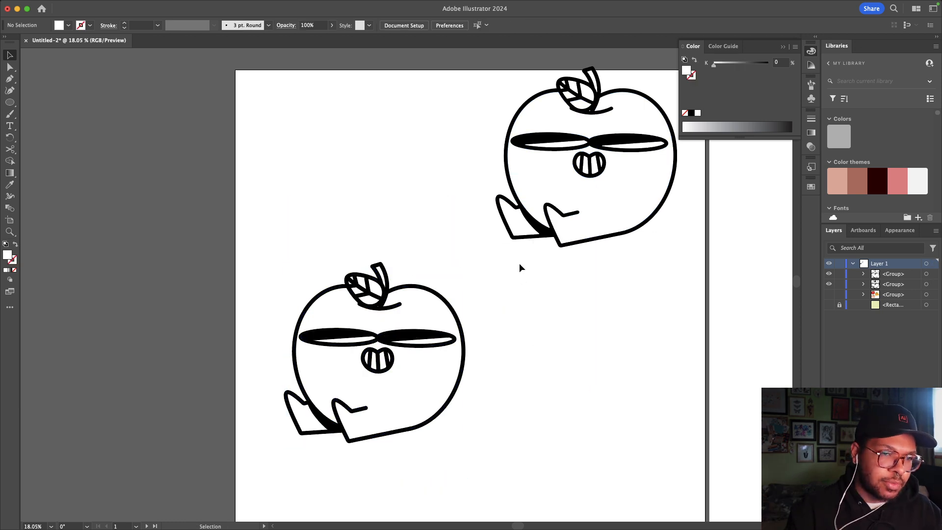
pyautogui.press('super+minus')
# Step: Zoom out and drag the traced apple back to the artboard's upper right, opposite the lower-left apple
pyautogui.click(437, 227)
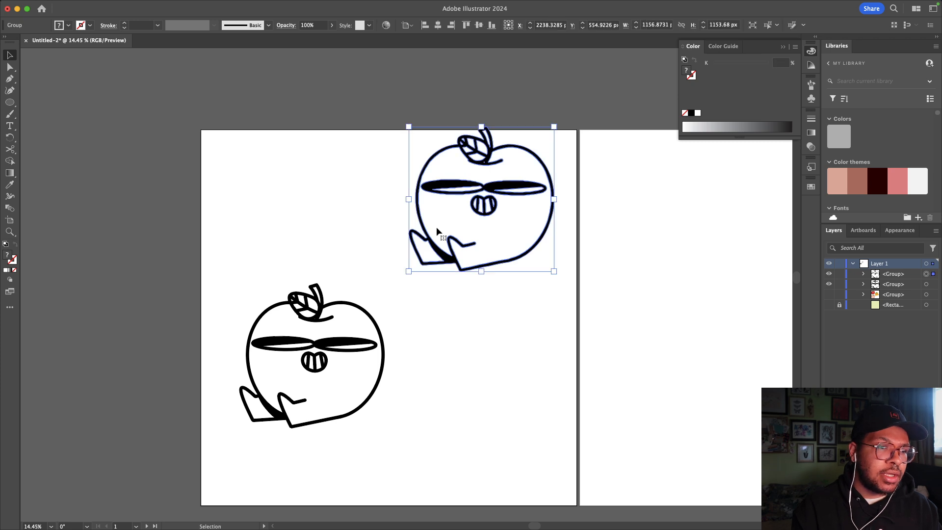
pyautogui.press('super+minus')
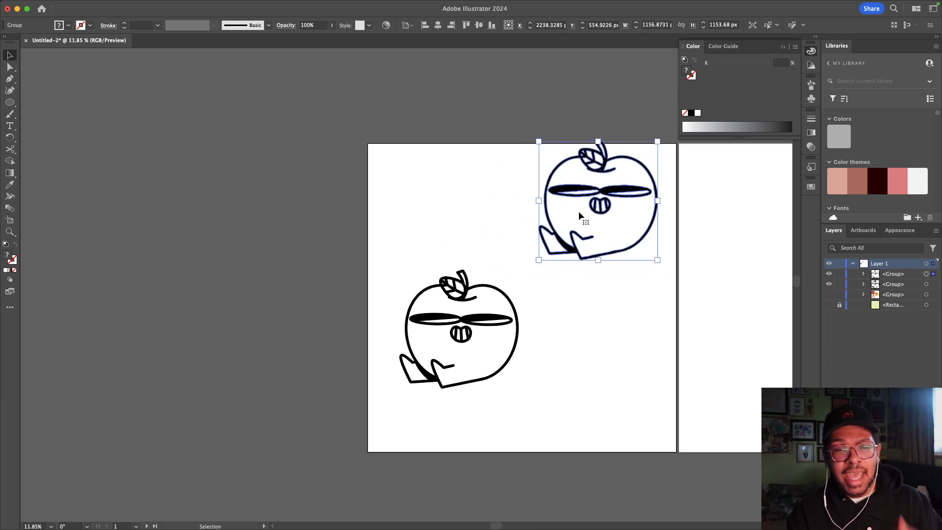
pyautogui.moveTo(578, 211); pyautogui.dragTo(269, 255)
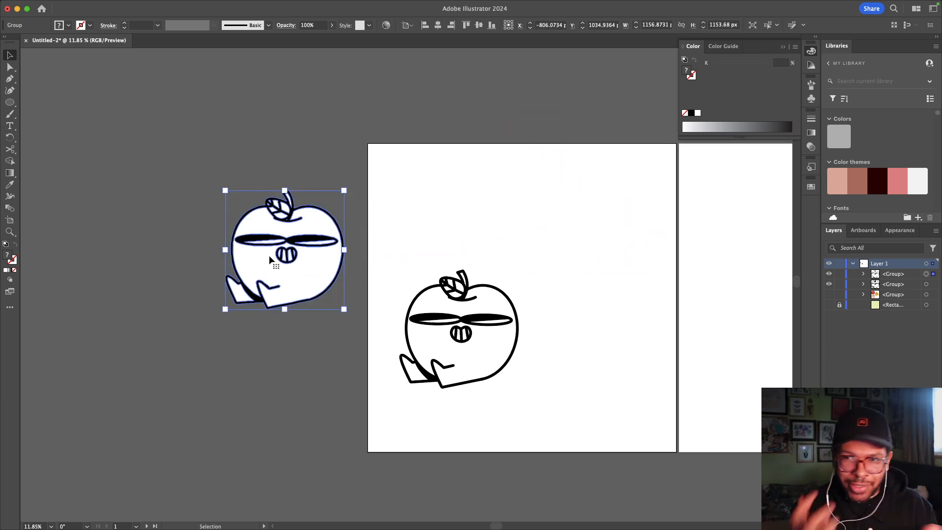
pyautogui.click(330, 172)
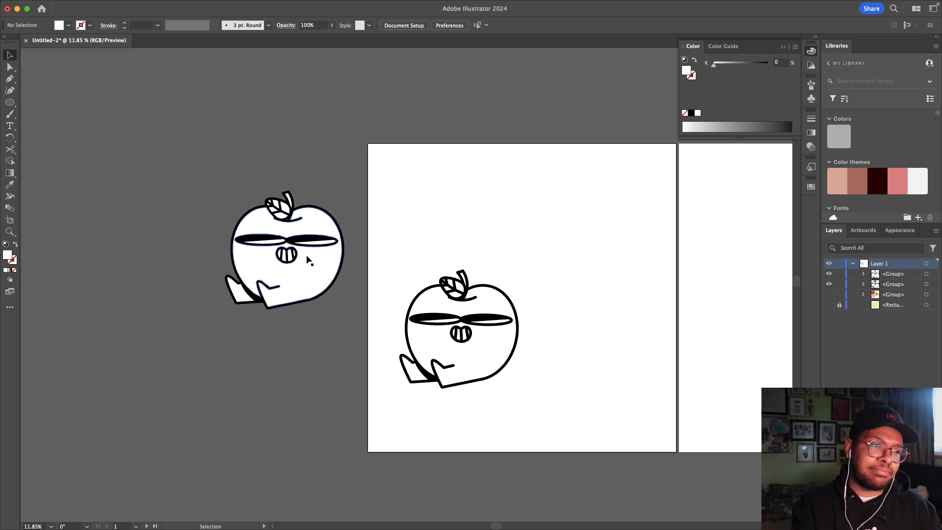
pyautogui.click(324, 256)
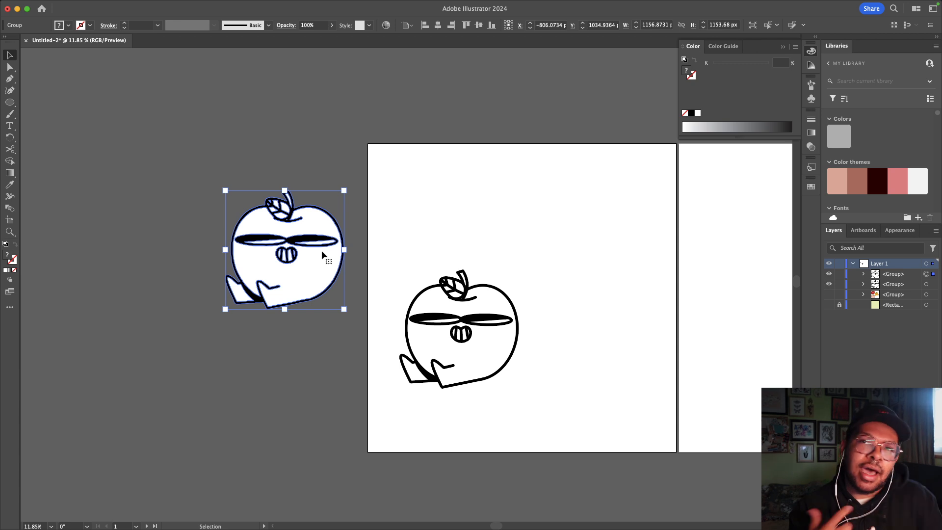
pyautogui.moveTo(295, 262); pyautogui.dragTo(613, 256)
pyautogui.click(725, 278)
pyautogui.hscroll(2, 155, 210)
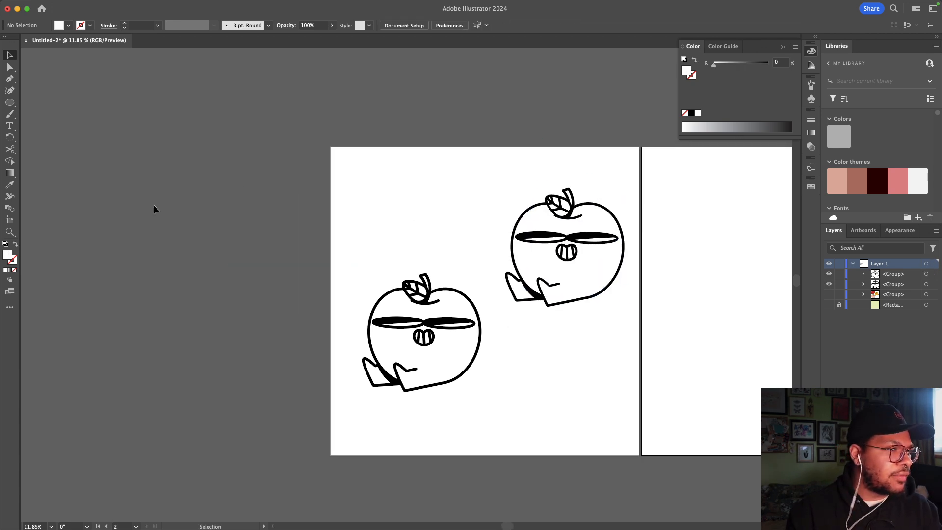
# Step: Draw a mid-grey 3000 x 3000 px square covering the whole artboard
pyautogui.moveTo(10, 102); pyautogui.dragTo(49, 101)
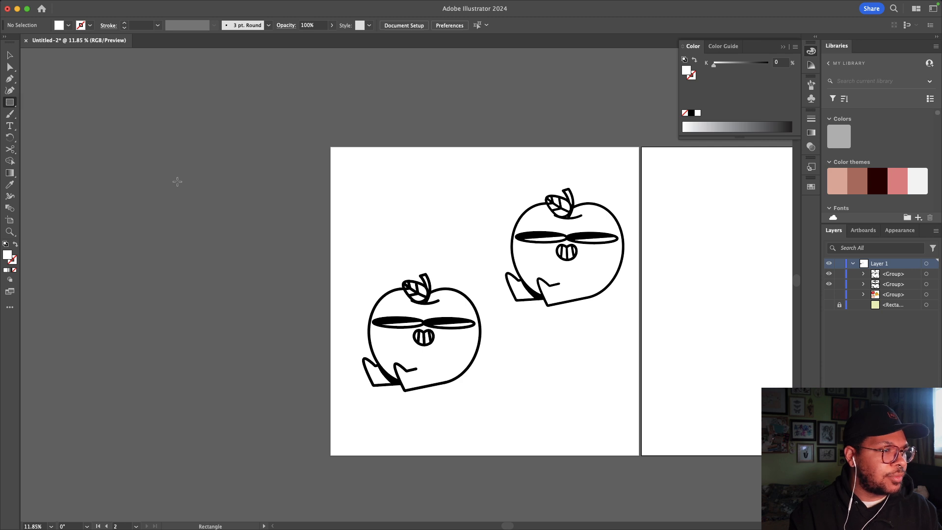
pyautogui.press('i')
pyautogui.click(277, 263)
pyautogui.click(9, 102)
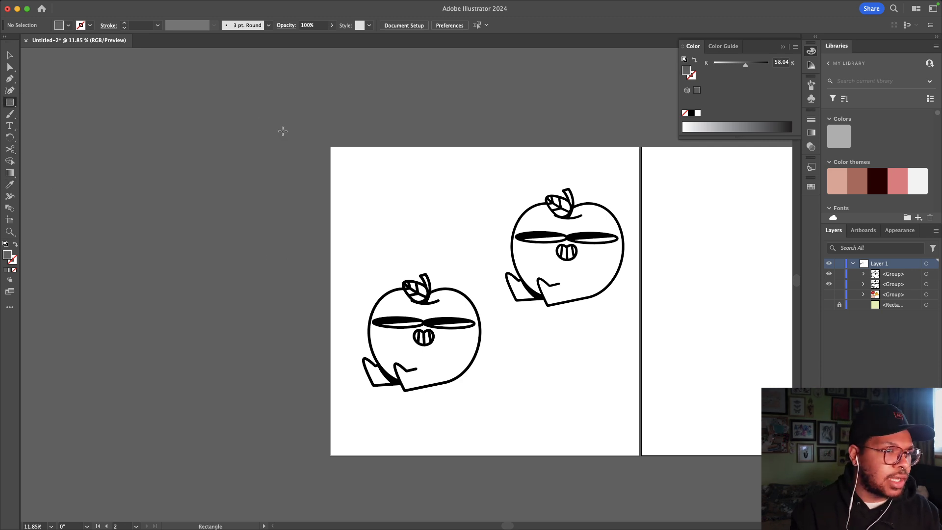
pyautogui.moveTo(334, 146); pyautogui.dragTo(639, 375)
# Step: Send the grey square behind the apples and lock it in the Layers panel
pyautogui.press('v')
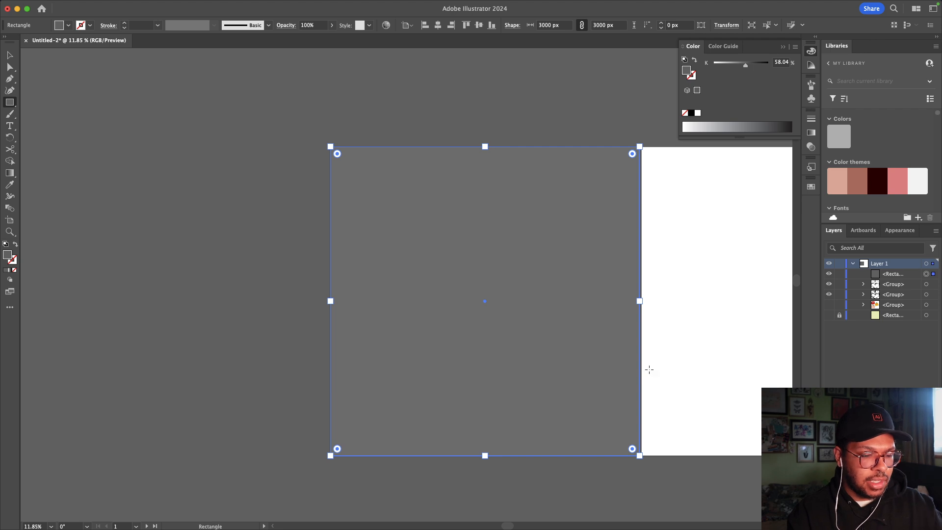
pyautogui.press('shift+super+bracketleft')
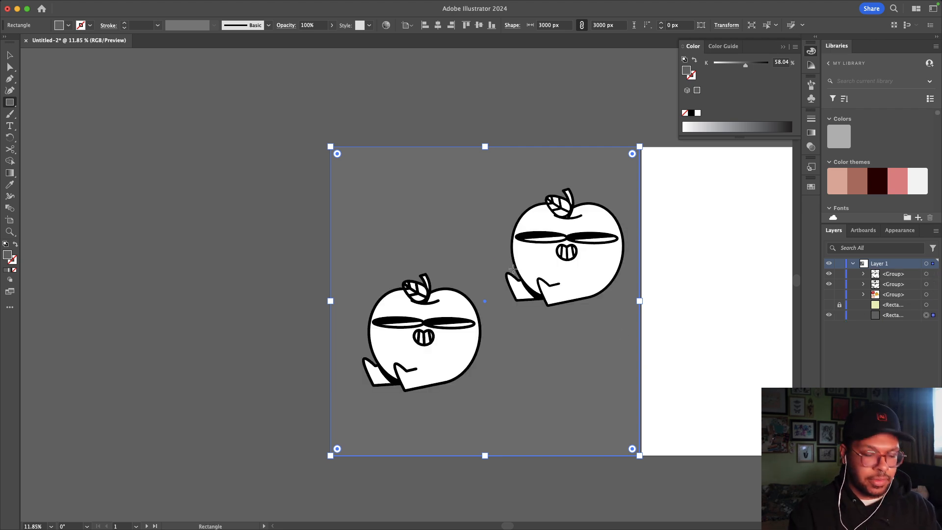
pyautogui.press('v')
pyautogui.click(121, 114)
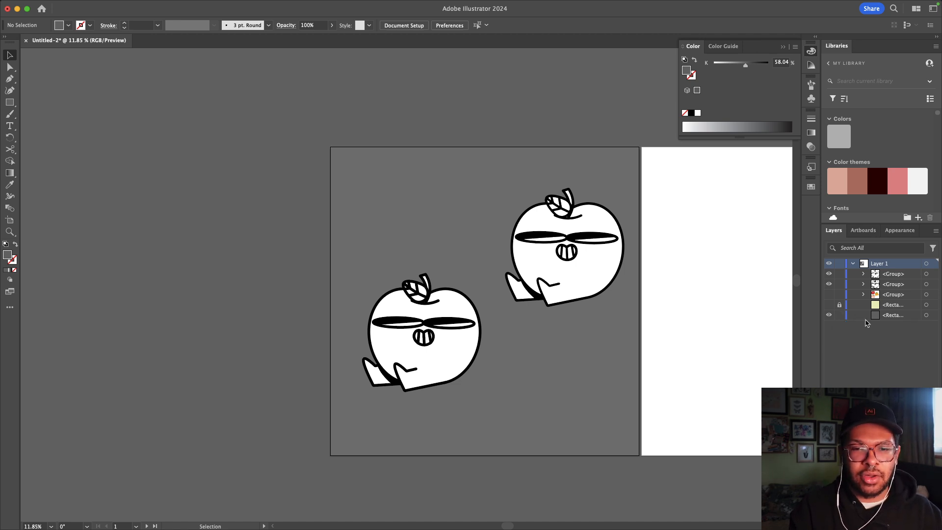
pyautogui.moveTo(888, 317); pyautogui.dragTo(840, 315)
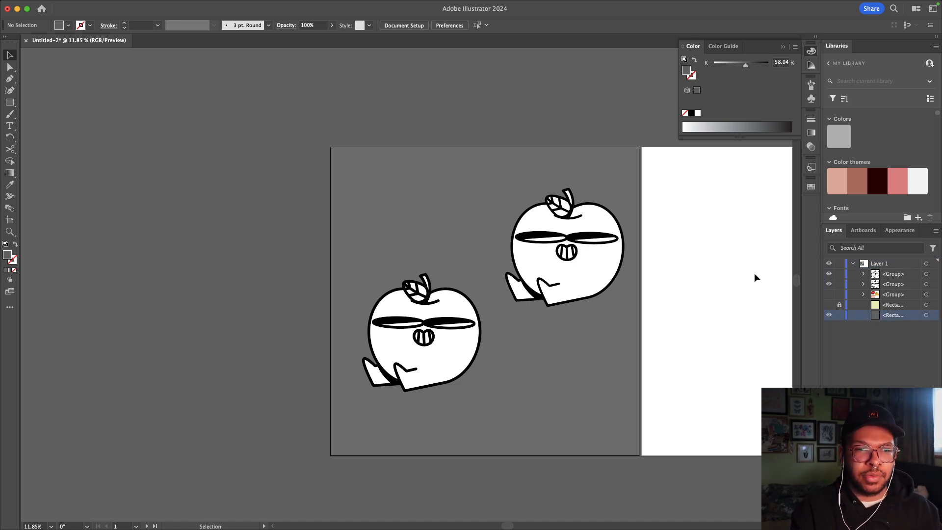
pyautogui.click(839, 315)
# Step: Duplicate the upper-right apple and drag the copy back over the original
pyautogui.hscroll(2, 459, 336)
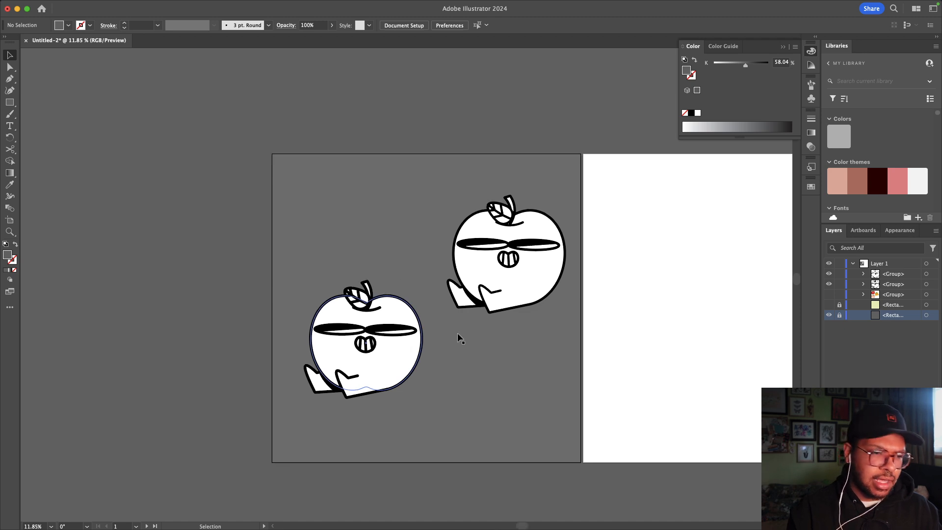
pyautogui.scroll(3, 458, 337)
pyautogui.click(533, 268)
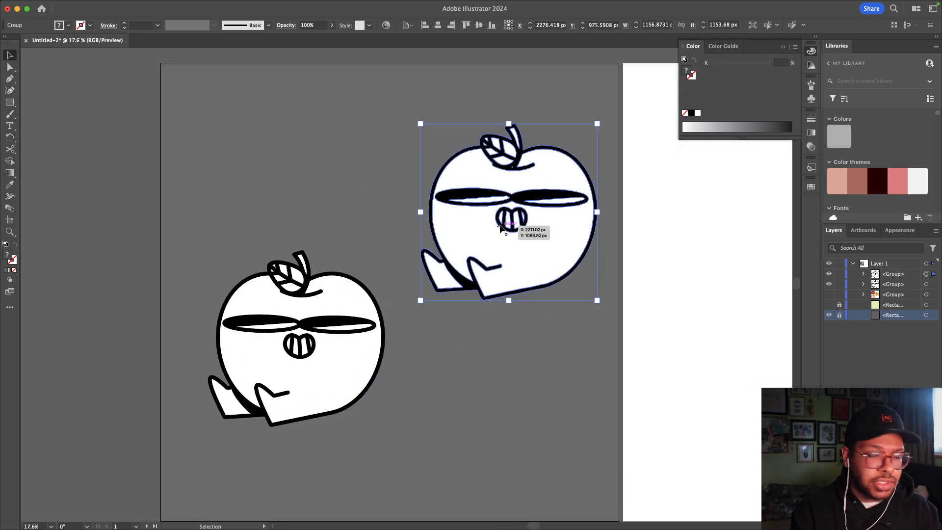
pyautogui.press('a')
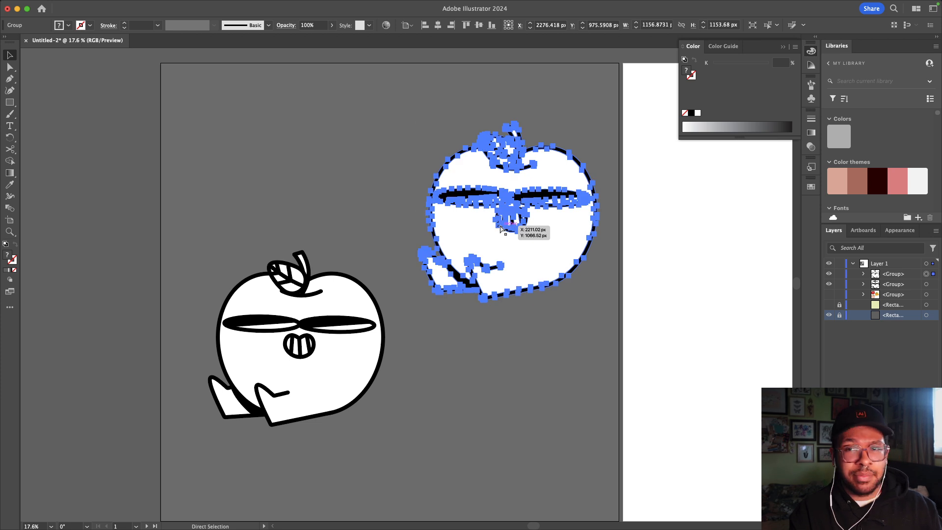
pyautogui.press('v')
pyautogui.moveTo(502, 227); pyautogui.dragTo(399, 300)
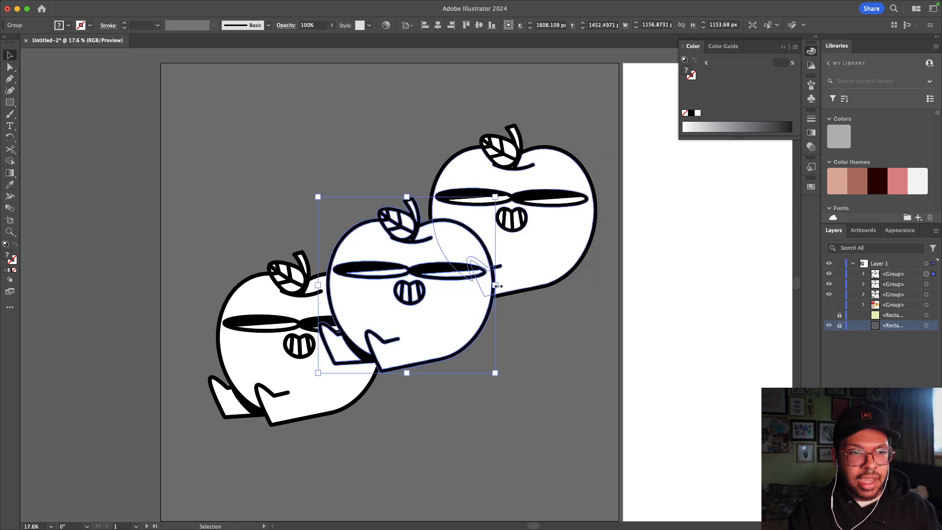
pyautogui.moveTo(410, 328); pyautogui.dragTo(511, 252)
# Step: Try centring both apples with horizontal and vertical align, then undo the alignment
pyautogui.keyDown('shift'); pyautogui.click(500, 207); pyautogui.keyUp('shift')
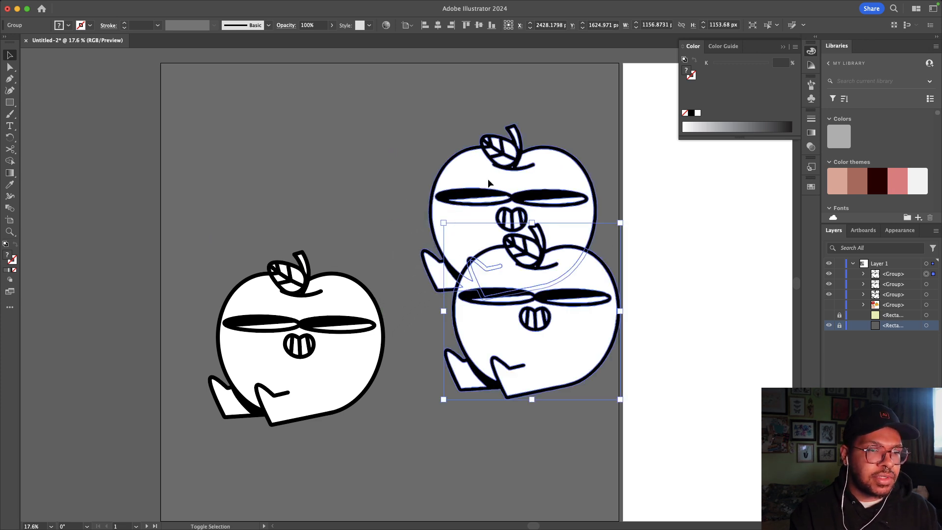
pyautogui.click(438, 25)
pyautogui.click(479, 25)
pyautogui.click(673, 282)
pyautogui.press('super+z')
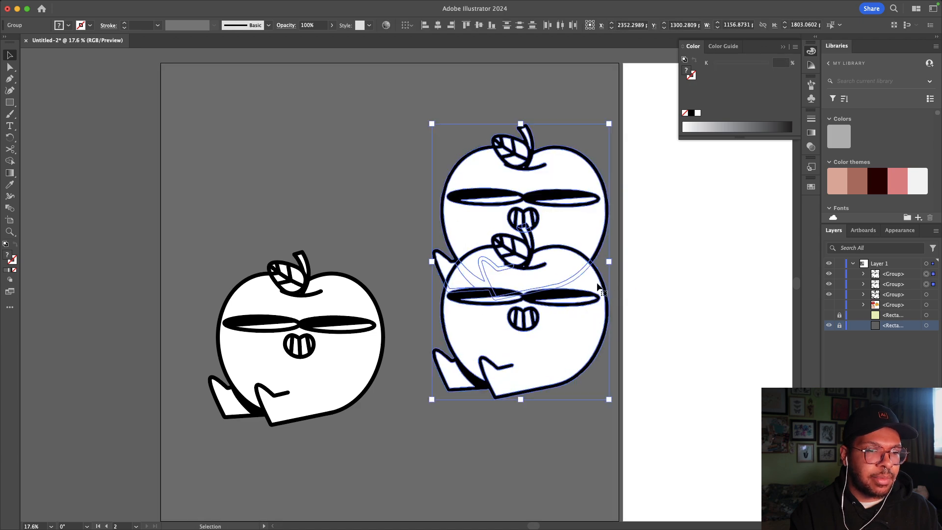
pyautogui.press('super+z')
pyautogui.click(638, 285)
# Step: Delete the stray copy and restore a duplicate sitting exactly on the upper-right apple
pyautogui.click(572, 308)
pyautogui.press('Delete')
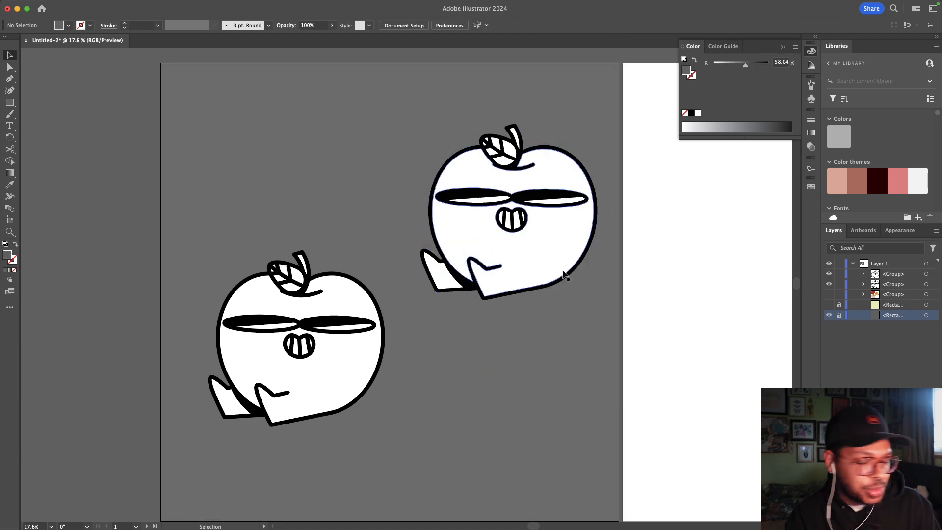
pyautogui.press('super+z')
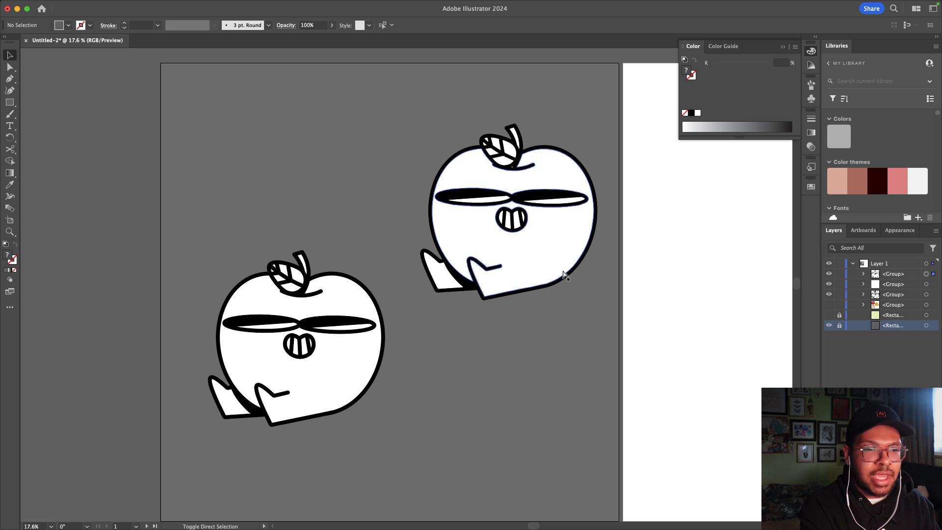
pyautogui.click(606, 319)
pyautogui.keyDown('alt'); pyautogui.moveTo(513, 240); pyautogui.dragTo(602, 261); pyautogui.keyUp('alt')
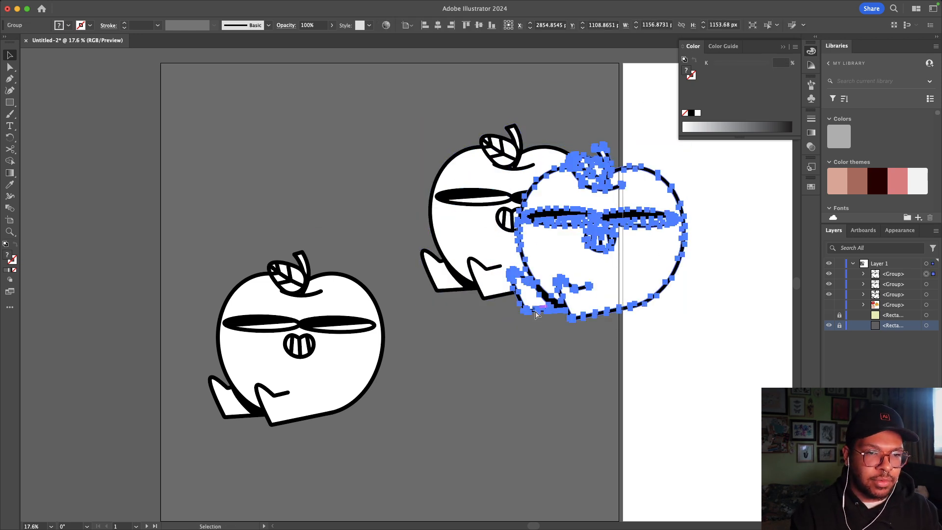
pyautogui.press('super+z')
pyautogui.press('super+z')
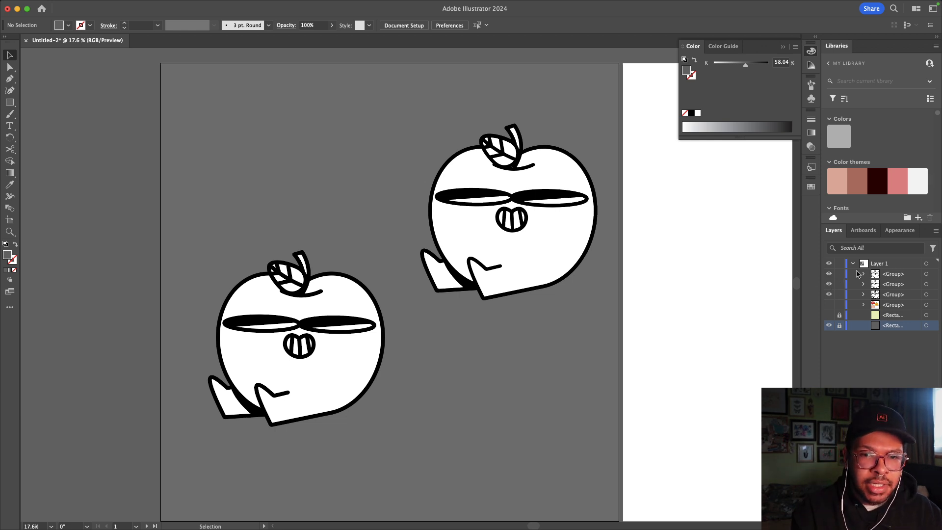
# Step: In the Layers panel, rename the top <Group> ART and the second STROKE, then select STROKE
pyautogui.doubleClick(891, 274)
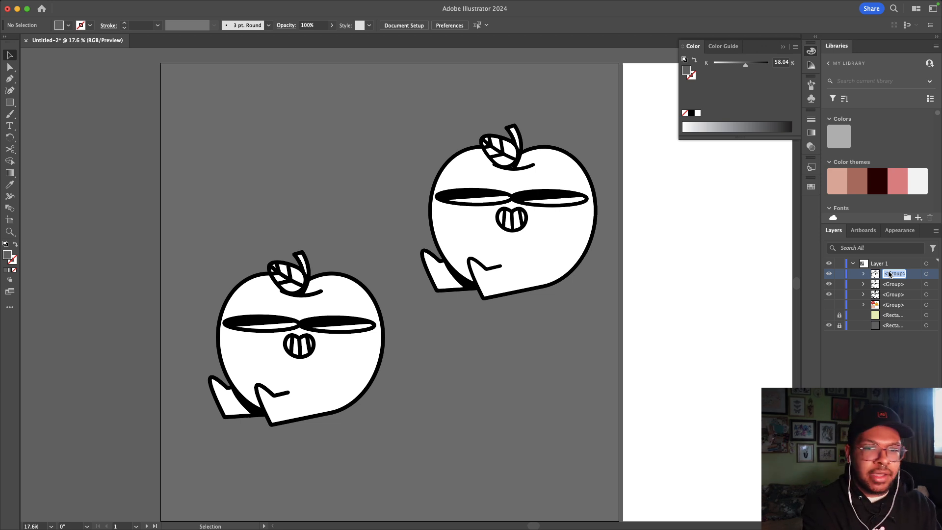
pyautogui.write('ART')
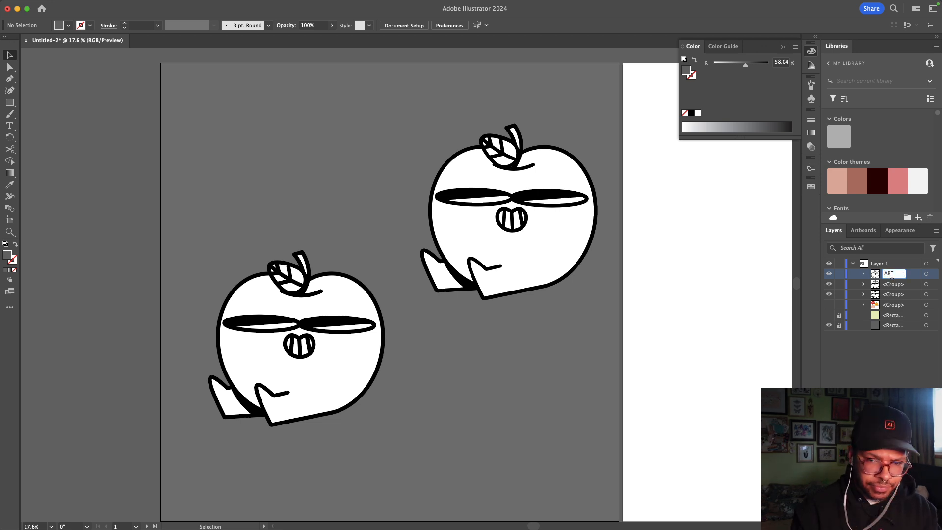
pyautogui.doubleClick(896, 284)
pyautogui.write('STROKE')
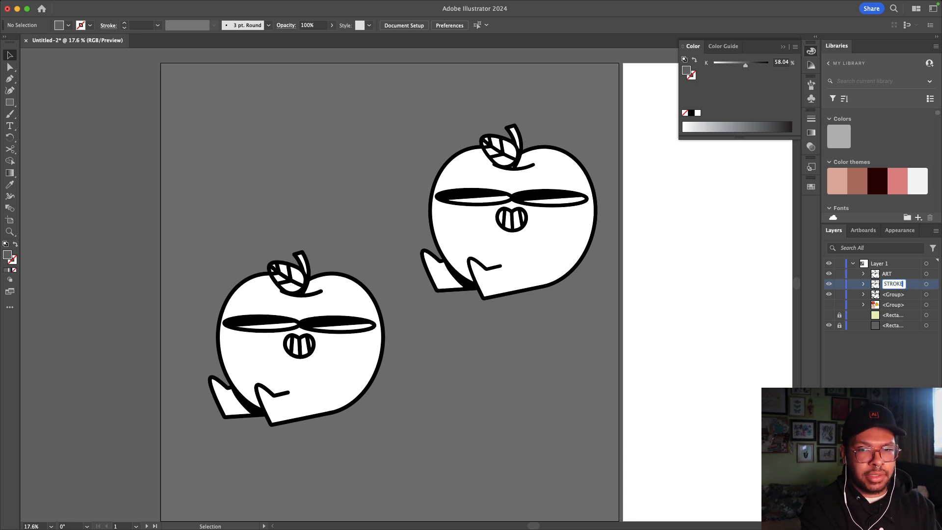
pyautogui.press('Return')
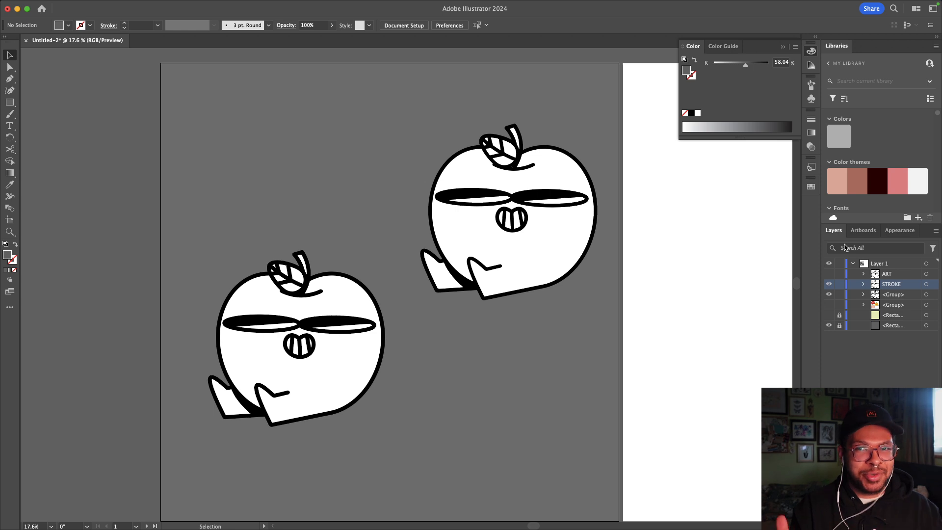
pyautogui.click(524, 184)
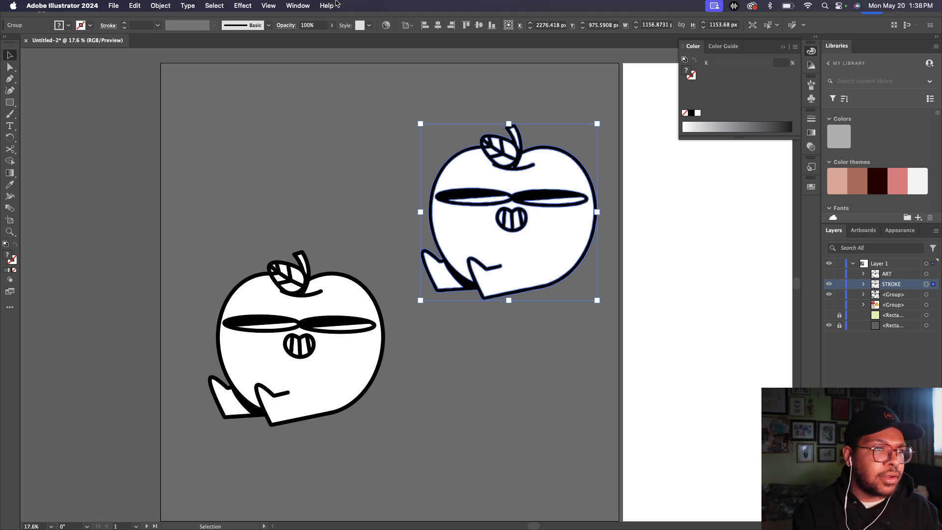
# Step: Open the Stroke panel and raise the STROKE apple group's stroke weight to 40 pt
pyautogui.click(298, 6)
pyautogui.scroll(-5, 314, 397)
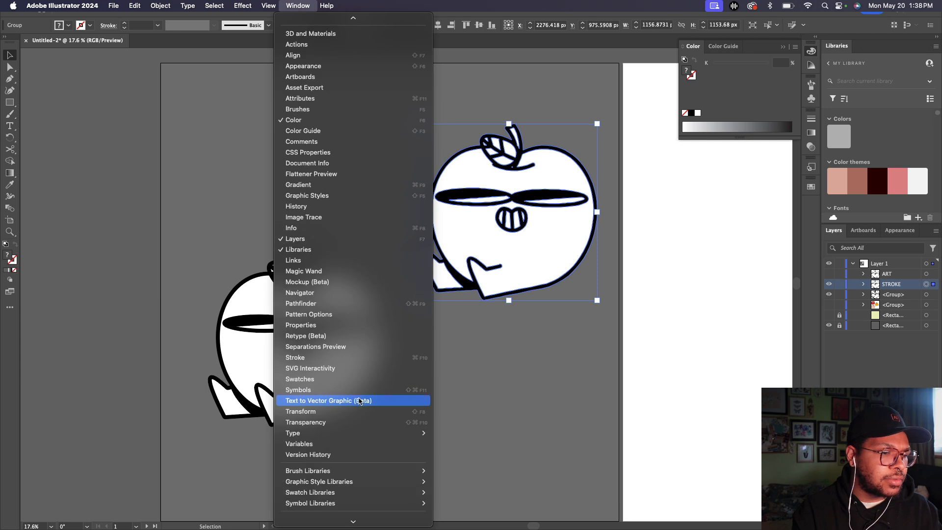
pyautogui.click(315, 360)
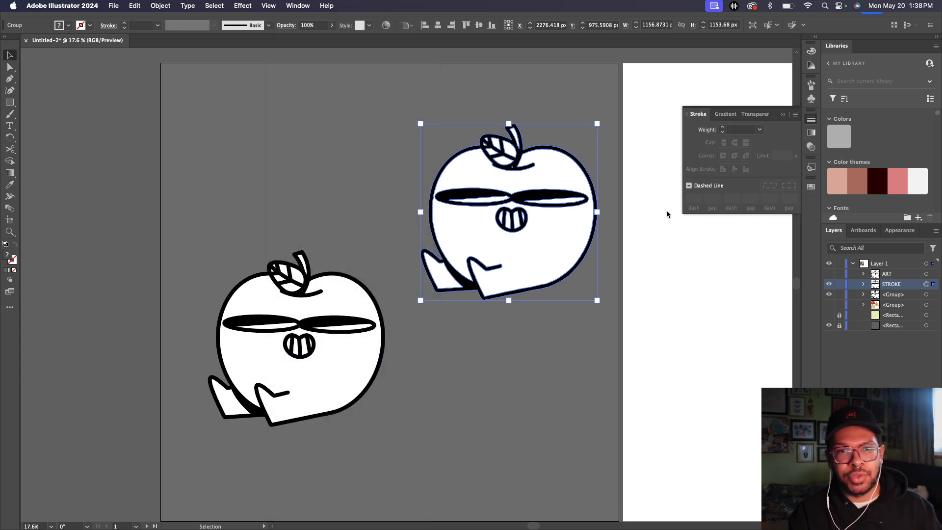
pyautogui.click(723, 129)
pyautogui.click(723, 129)
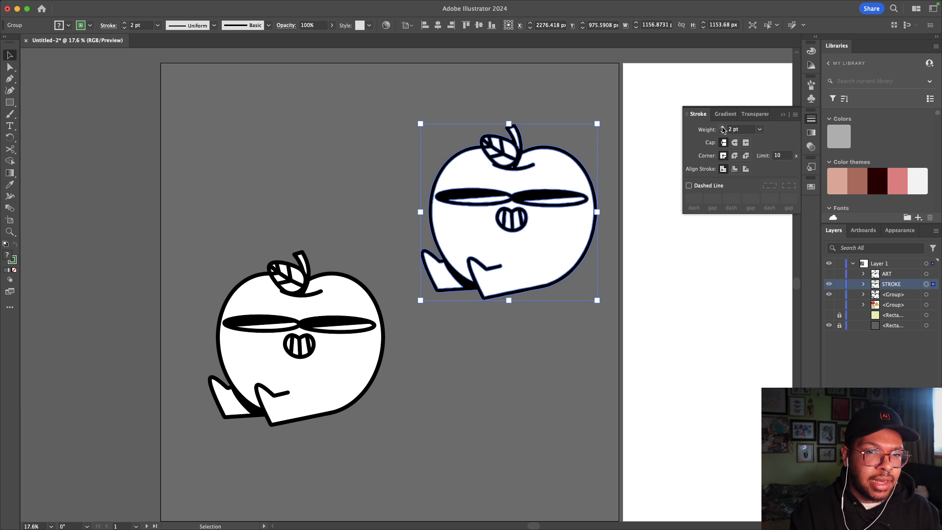
pyautogui.keyDown('shift'); pyautogui.click(723, 128); pyautogui.keyUp('shift')
pyautogui.keyDown('shift'); pyautogui.click(723, 129); pyautogui.keyUp('shift')
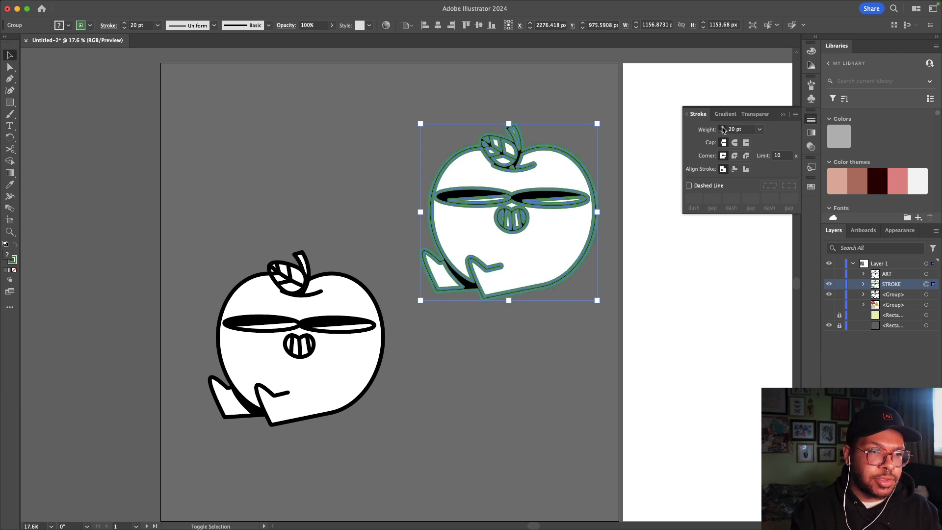
pyautogui.keyDown('shift'); pyautogui.click(723, 128); pyautogui.keyUp('shift')
pyautogui.keyDown('shift'); pyautogui.click(723, 128); pyautogui.keyUp('shift')
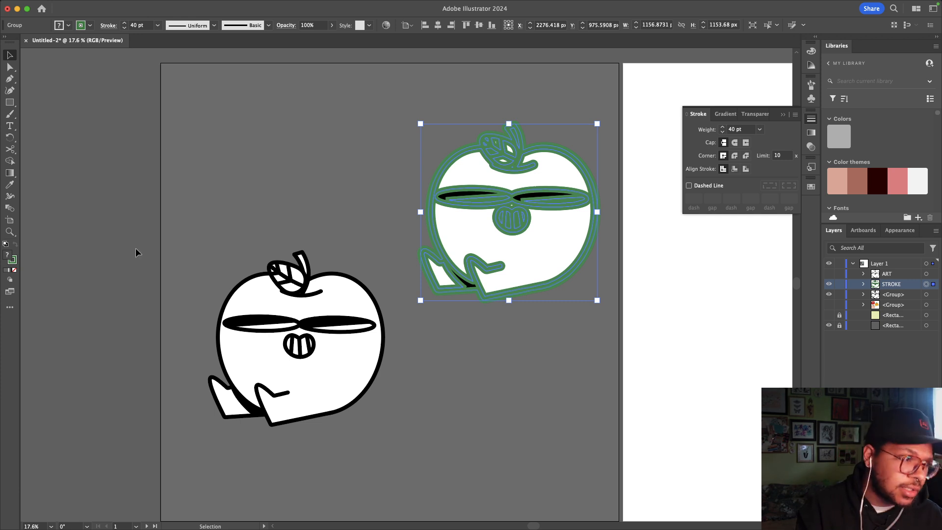
# Step: Make the STROKE copy's 40 pt outline pure white (#FFFFFF) and deselect
pyautogui.doubleClick(13, 264)
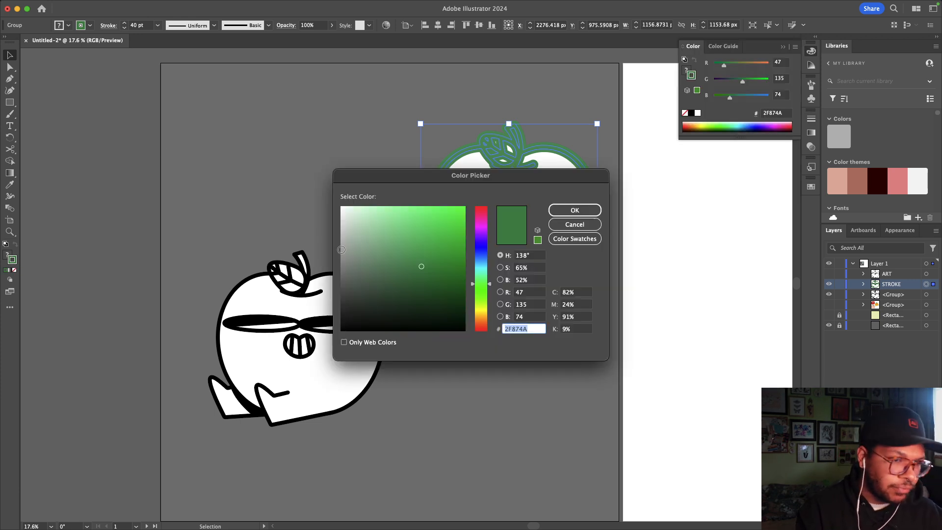
pyautogui.moveTo(410, 253); pyautogui.dragTo(308, 199)
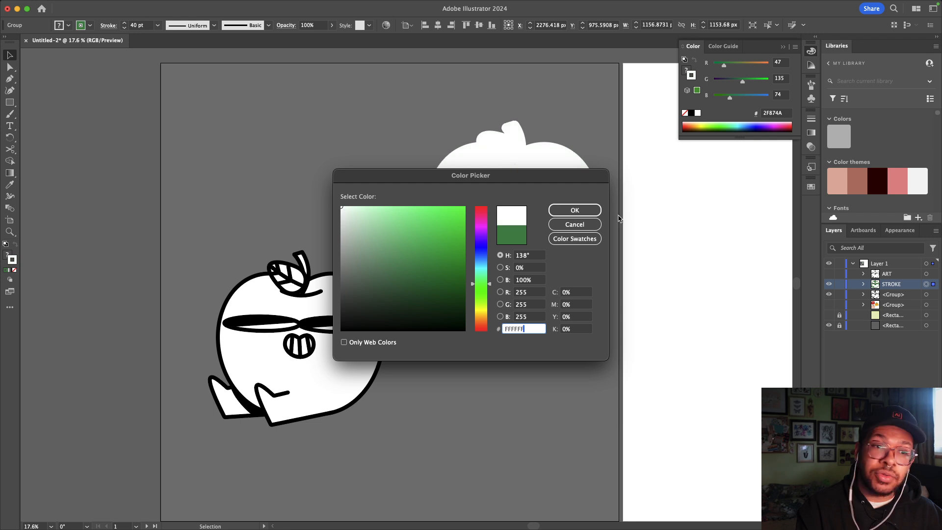
pyautogui.click(575, 210)
pyautogui.click(708, 215)
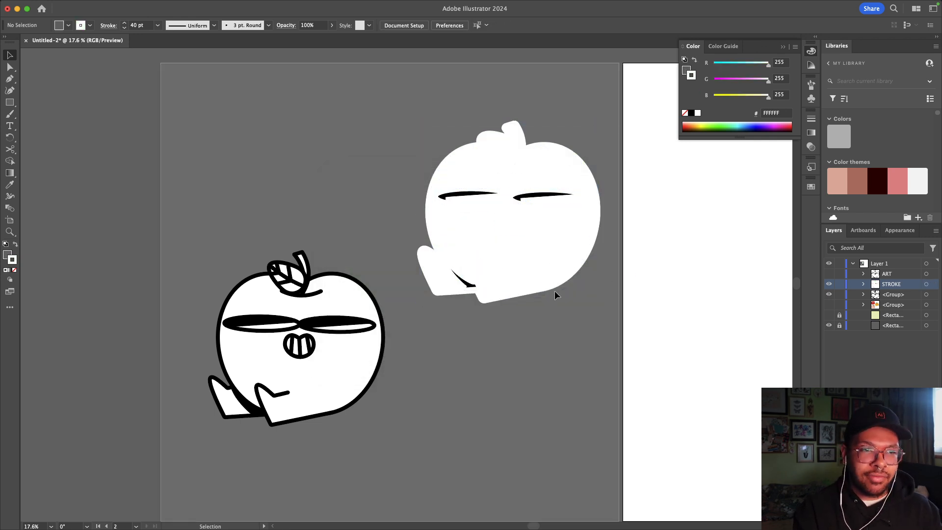
# Step: Turn the ART line art back on and reselect the STROKE apple group
pyautogui.click(830, 273)
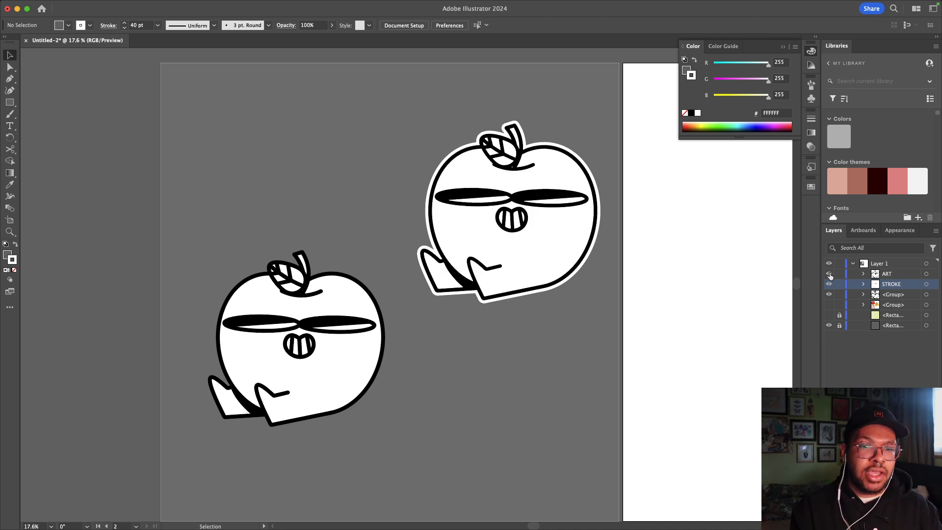
pyautogui.click(927, 285)
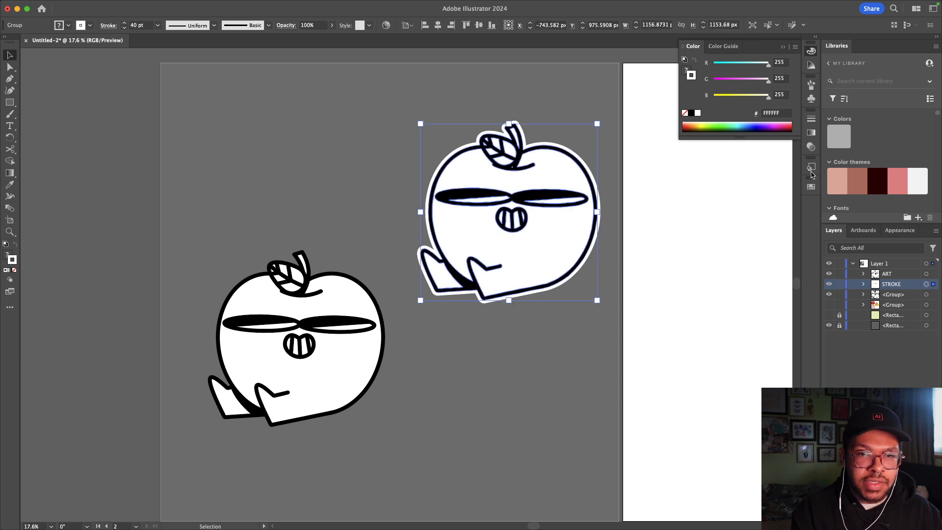
pyautogui.click(811, 119)
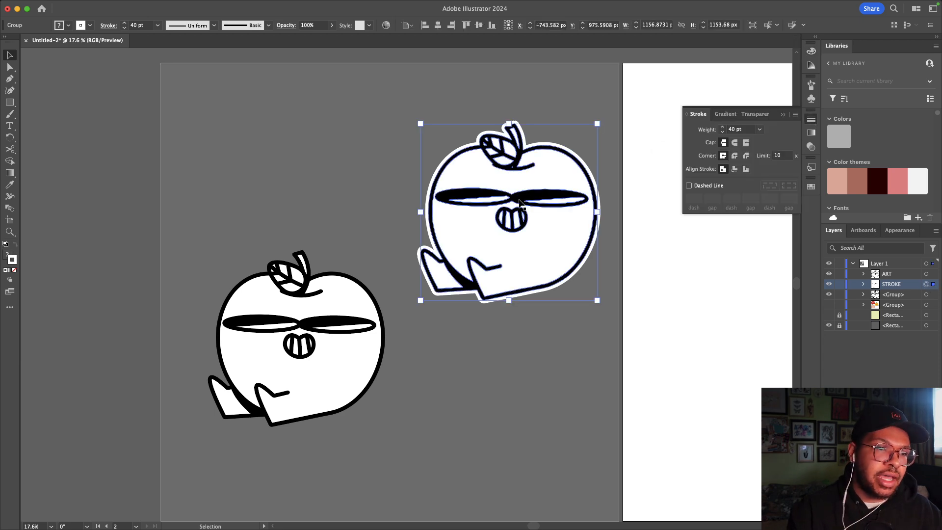
# Step: Step the white border weight down to 20 pt, then up to 90 pt, and deselect to inspect it
pyautogui.scroll(5, 521, 204)
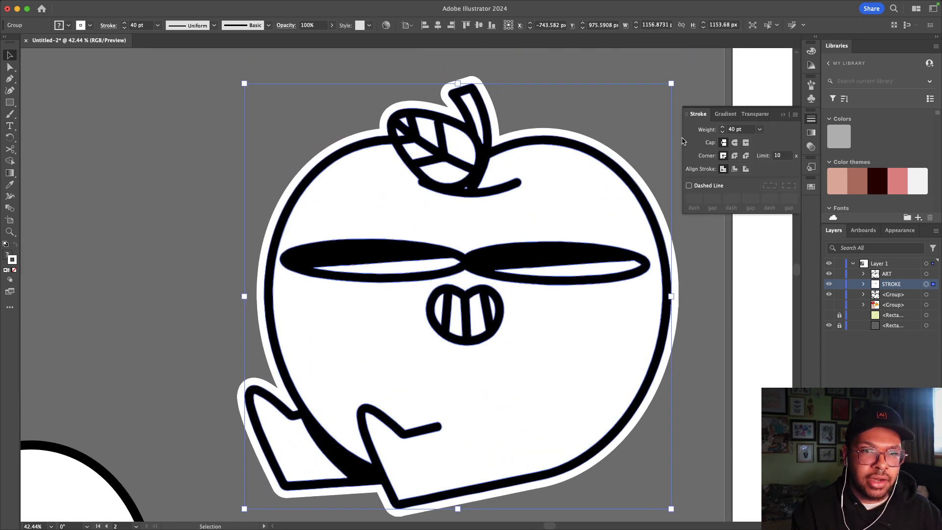
pyautogui.keyDown('shift'); pyautogui.click(722, 132); pyautogui.keyUp('shift')
pyautogui.keyDown('shift'); pyautogui.click(722, 132); pyautogui.keyUp('shift')
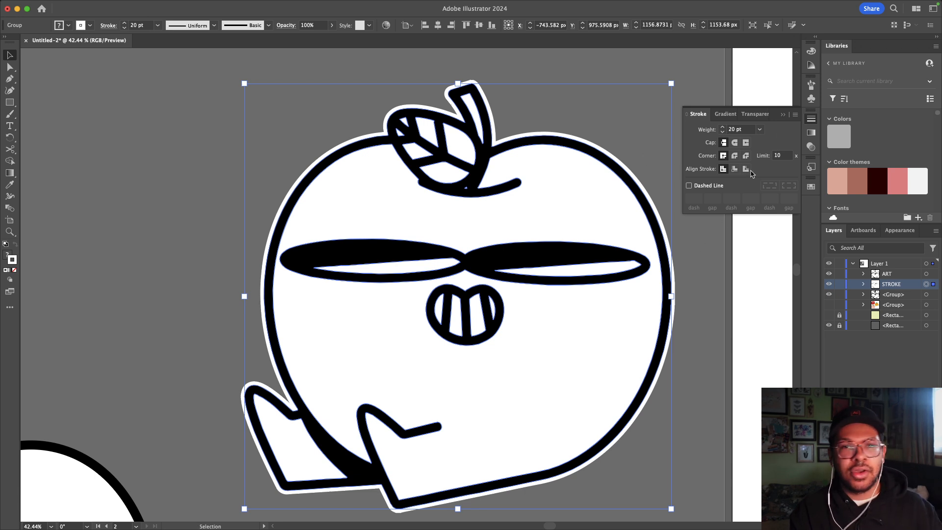
pyautogui.keyDown('shift'); pyautogui.click(724, 126); pyautogui.keyUp('shift')
pyautogui.keyDown('shift'); pyautogui.click(724, 127); pyautogui.keyUp('shift')
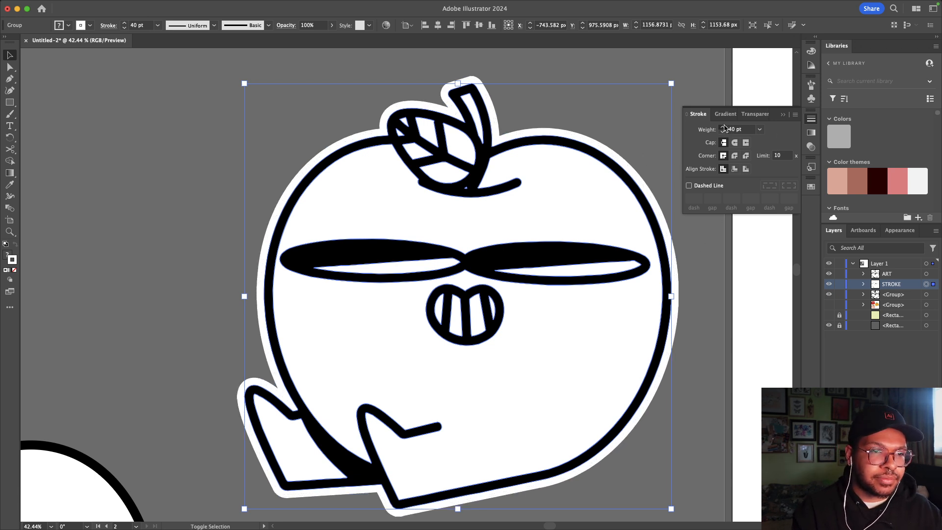
pyautogui.keyDown('shift'); pyautogui.click(723, 126); pyautogui.keyUp('shift')
pyautogui.keyDown('shift'); pyautogui.click(723, 126); pyautogui.keyUp('shift')
pyautogui.keyDown('shift'); pyautogui.click(723, 127); pyautogui.keyUp('shift')
pyautogui.keyDown('shift'); pyautogui.click(723, 126); pyautogui.keyUp('shift')
pyautogui.keyDown('shift'); pyautogui.click(723, 127); pyautogui.keyUp('shift')
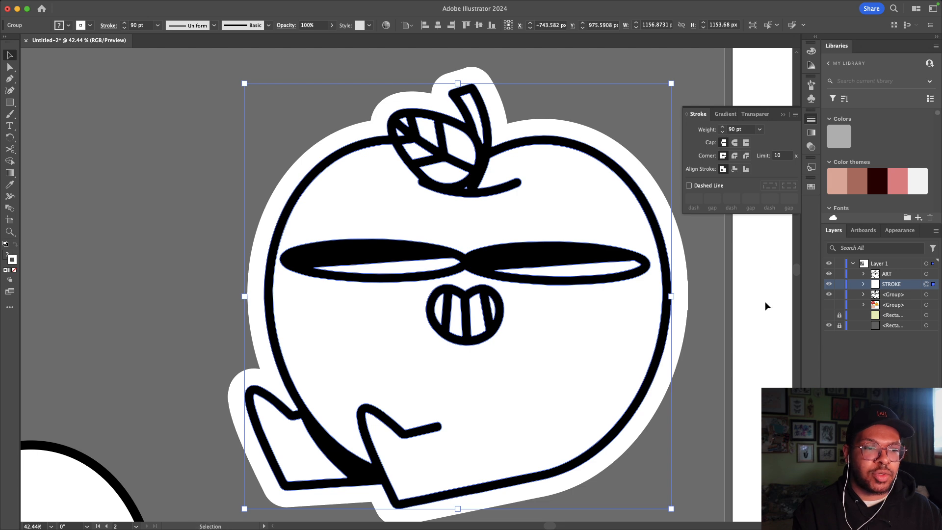
pyautogui.click(758, 304)
pyautogui.scroll(-3, 757, 304)
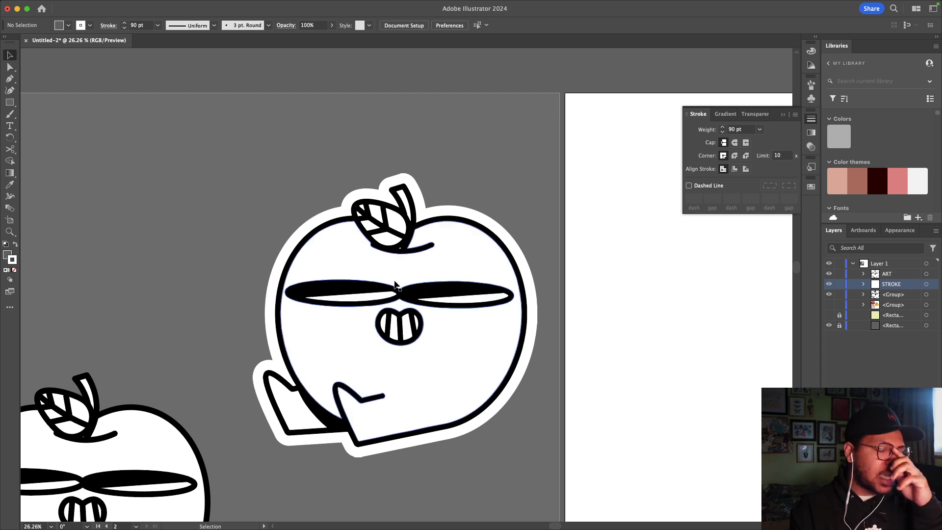
# Step: Group the upper apple's ART and STROKE copies and name the group 'Apple sticker 1'
pyautogui.moveTo(467, 457); pyautogui.dragTo(336, 192)
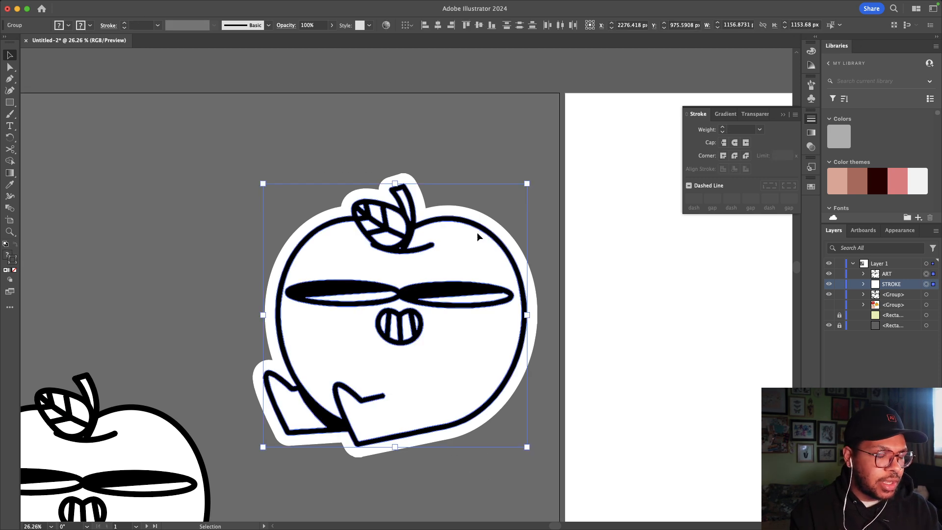
pyautogui.press('a')
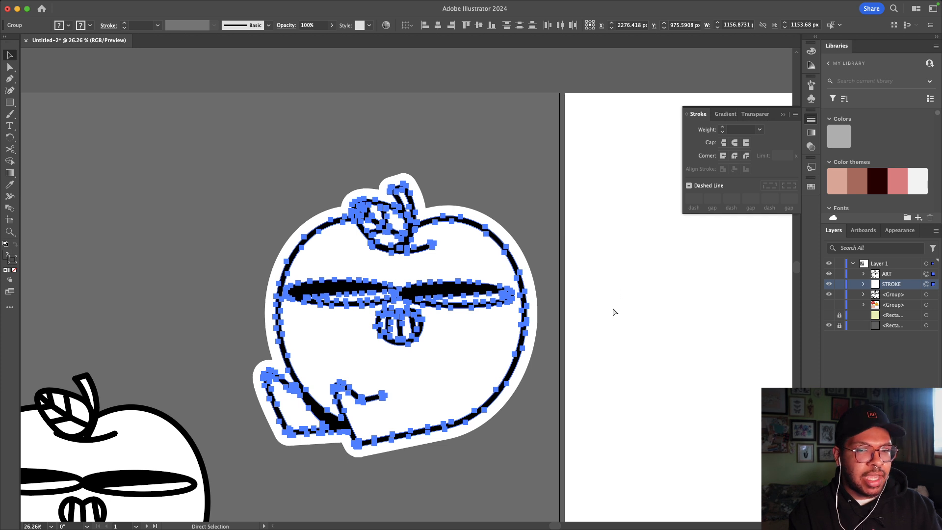
pyautogui.press('super+g')
pyautogui.doubleClick(895, 274)
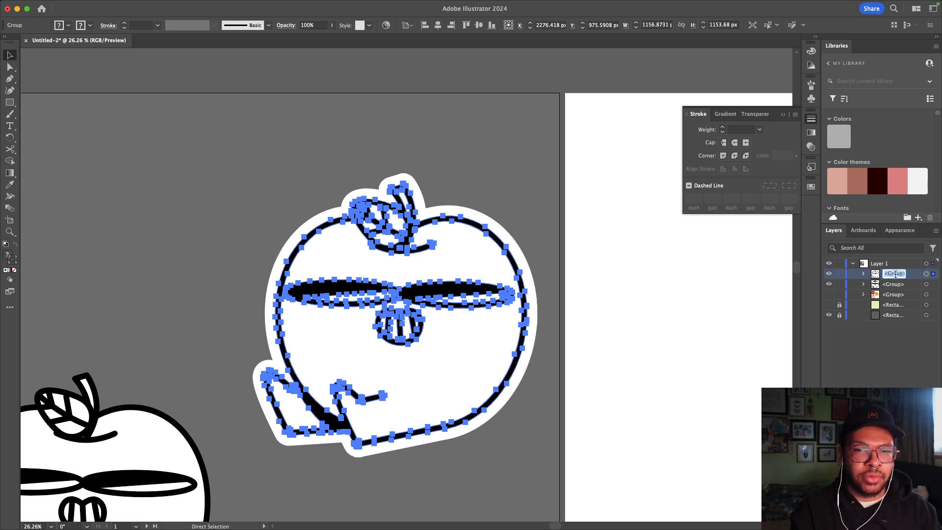
pyautogui.write('A')
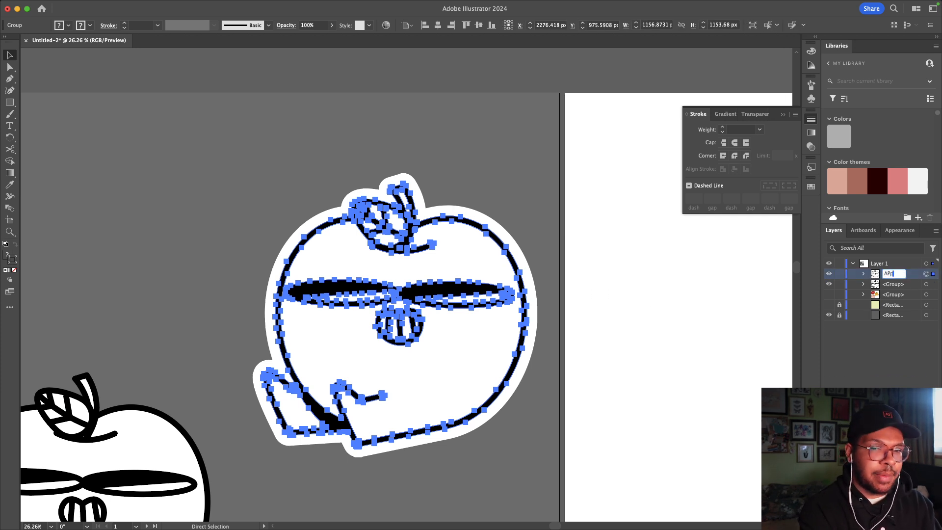
pyautogui.write('pple sticker')
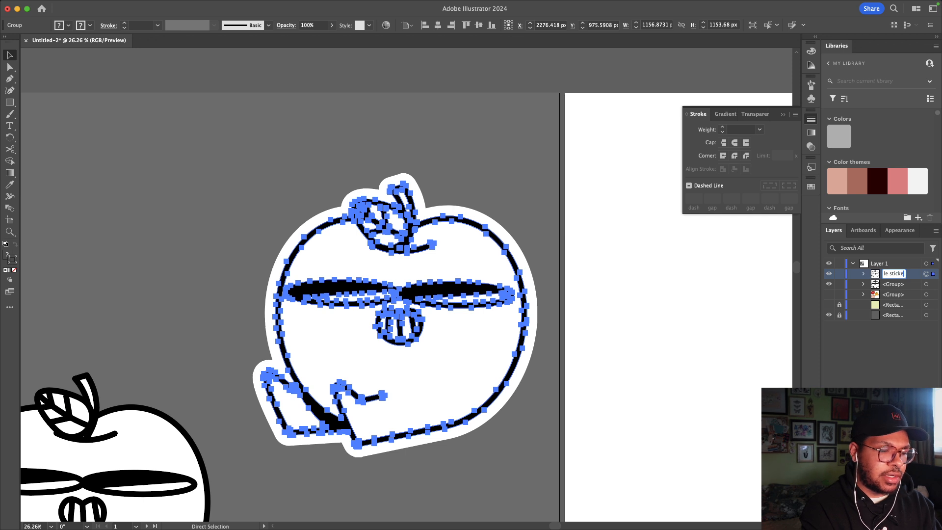
pyautogui.press('Return')
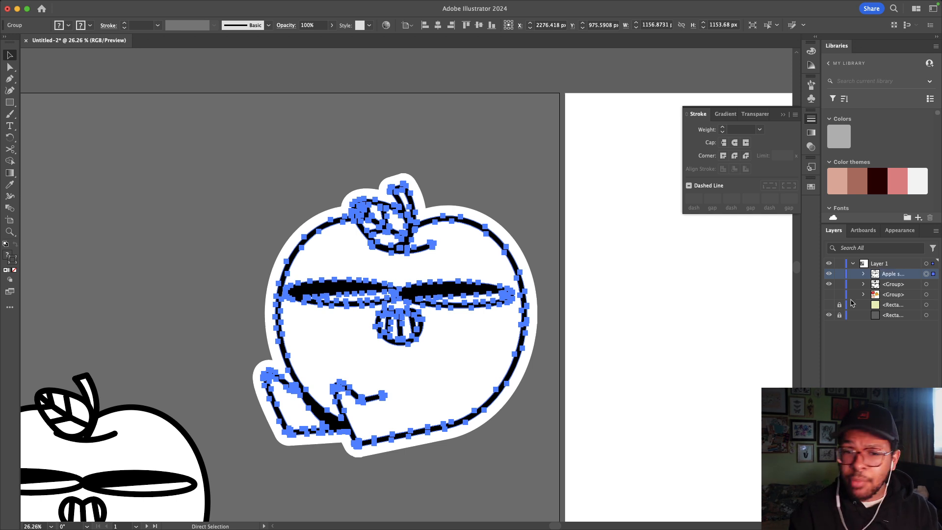
# Step: Widen the side panels so layer names show fully, then clear the selection
pyautogui.moveTo(823, 321); pyautogui.dragTo(777, 321)
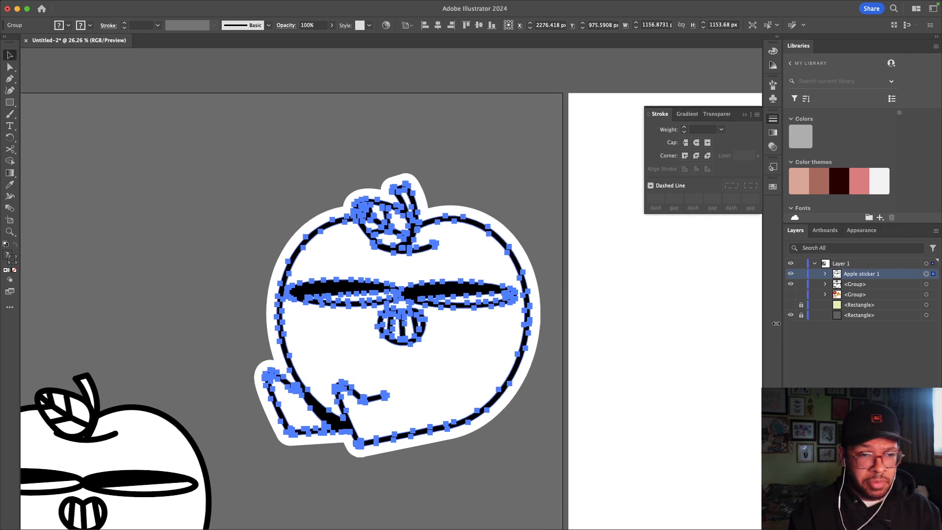
pyautogui.click(684, 316)
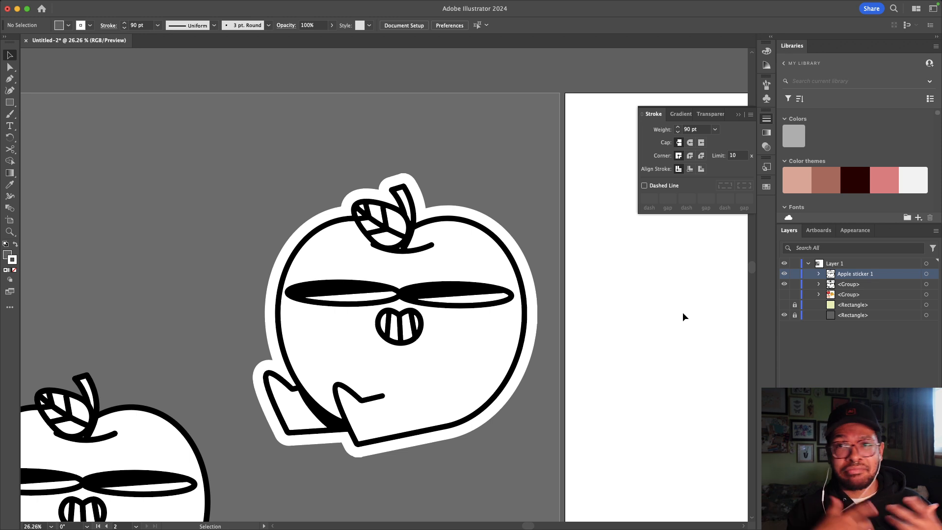
pyautogui.scroll(-2, 683, 315)
pyautogui.scroll(-2, 685, 317)
pyautogui.hscroll(-2, 685, 317)
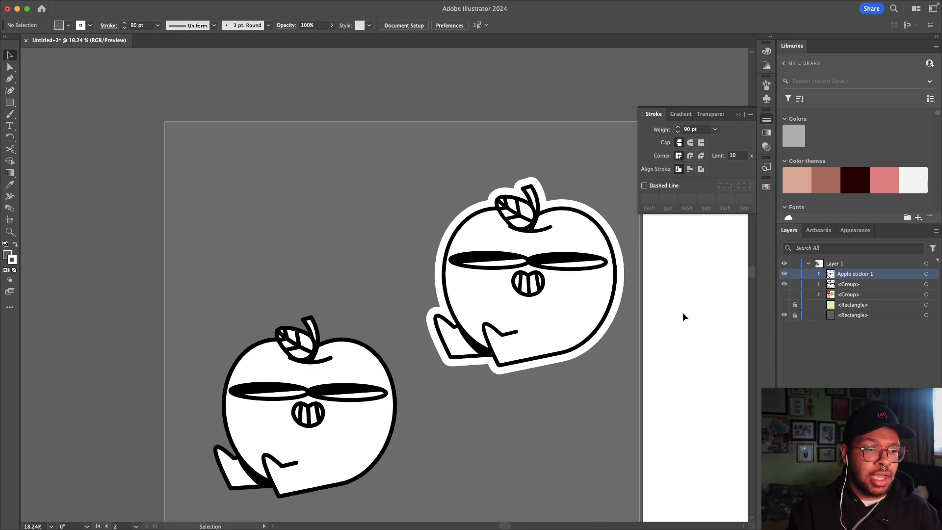
# Step: Paste a copy of the left apple in front and move a left-apple group above Apple sticker 1
pyautogui.click(335, 363)
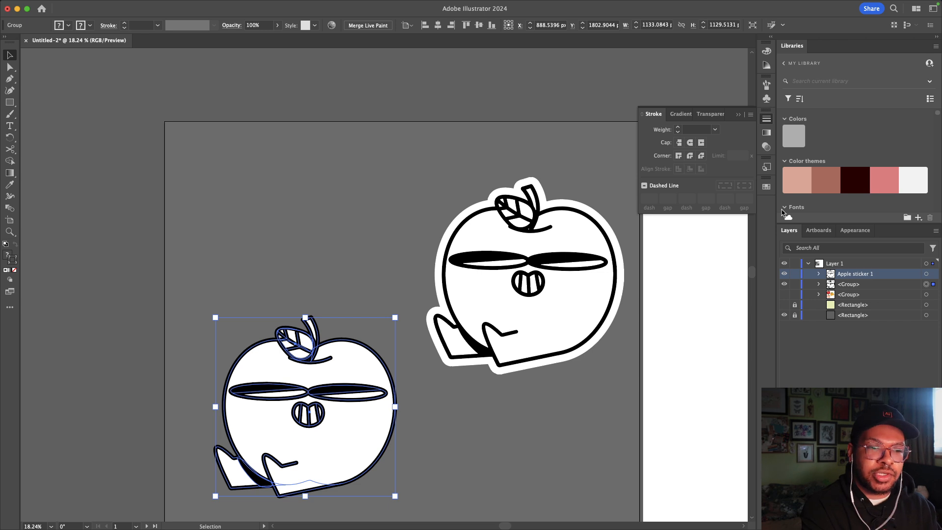
pyautogui.press('super+f')
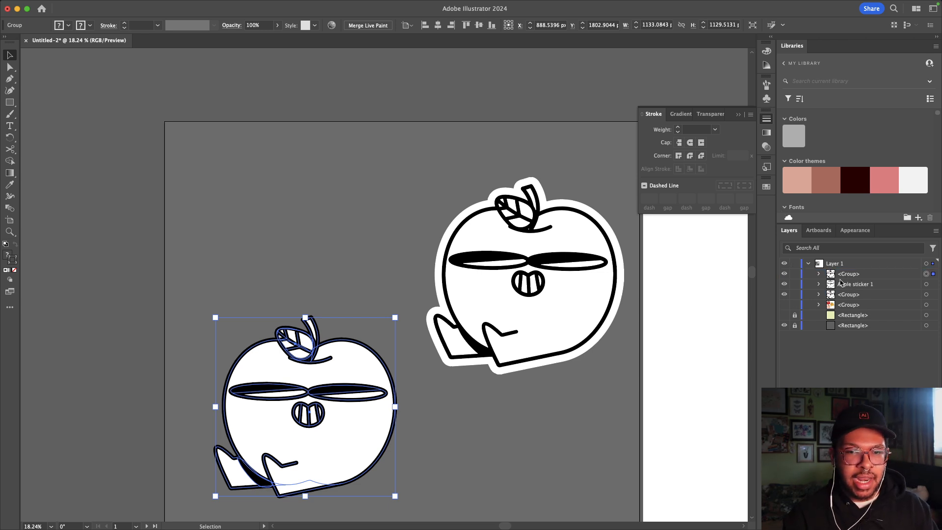
pyautogui.click(846, 295)
pyautogui.moveTo(846, 281); pyautogui.dragTo(851, 275)
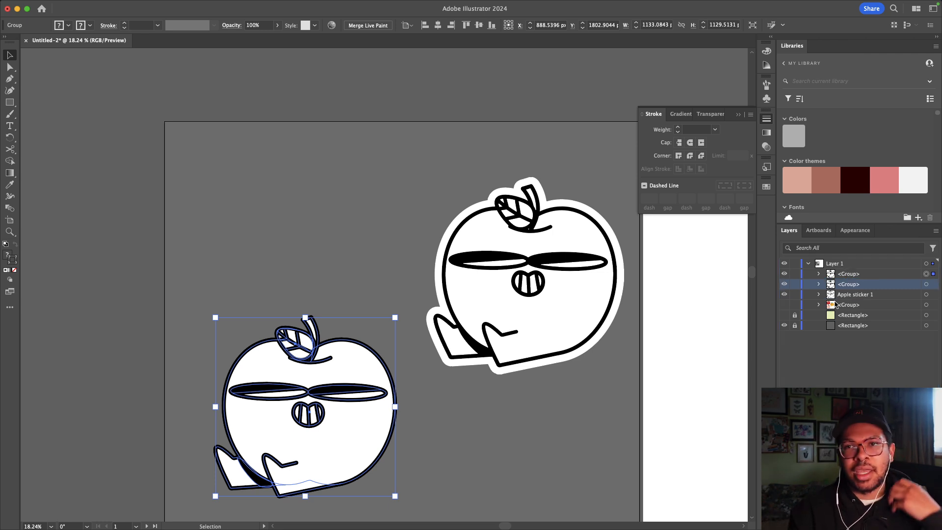
# Step: Hide the top left-apple duplicate and reselect the visible left apple group
pyautogui.click(784, 273)
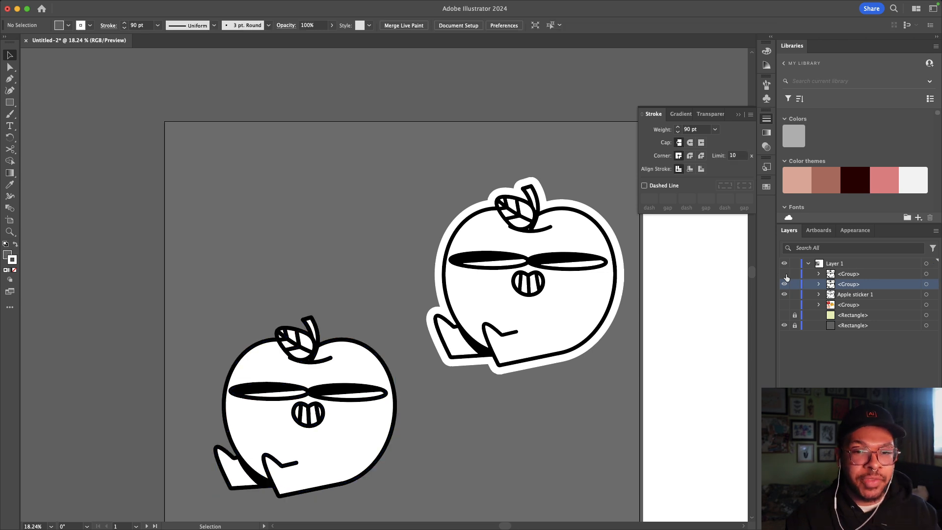
pyautogui.click(255, 392)
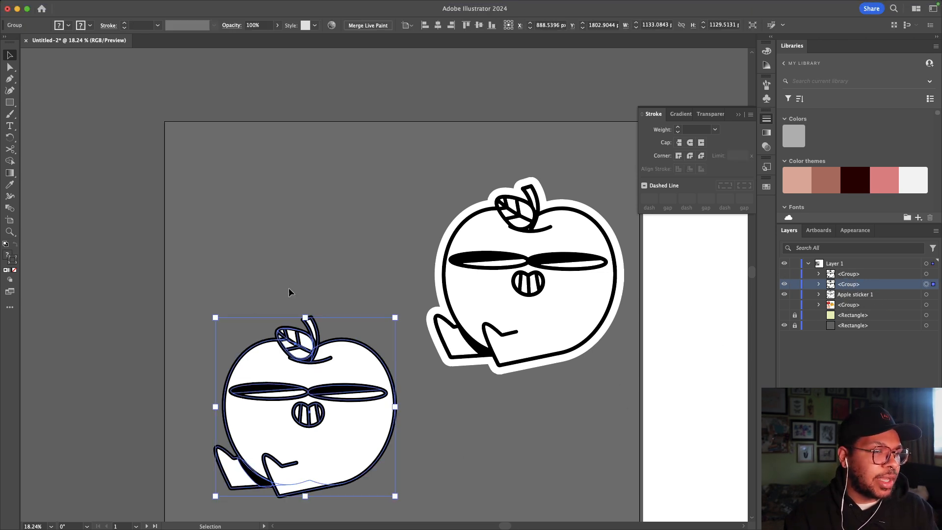
pyautogui.click(157, 5)
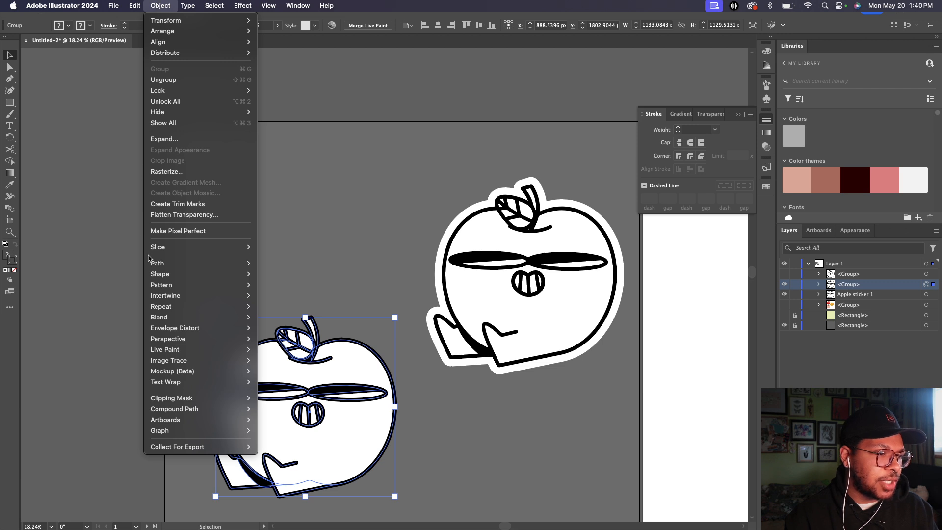
# Step: Rasterize the left apple, then Image Trace it with Make and Expand despite the size warning
pyautogui.moveTo(250, 363)
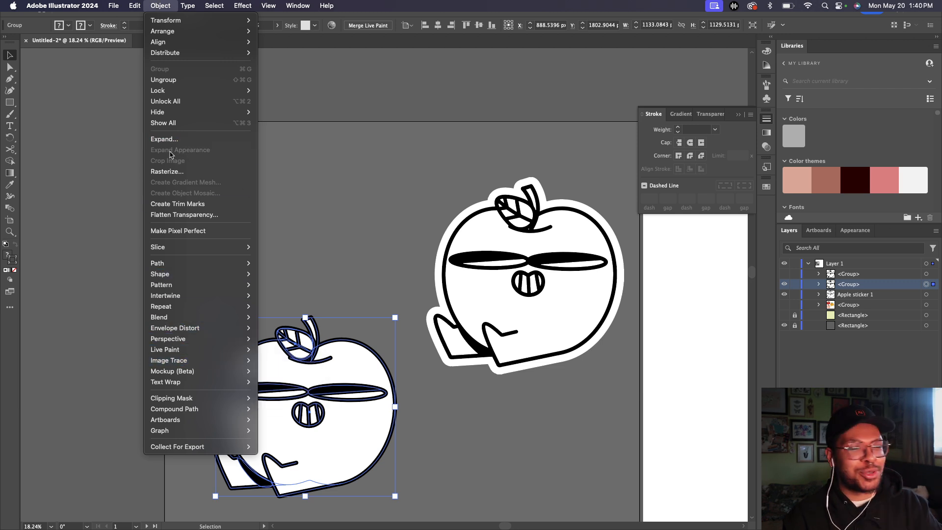
pyautogui.click(169, 171)
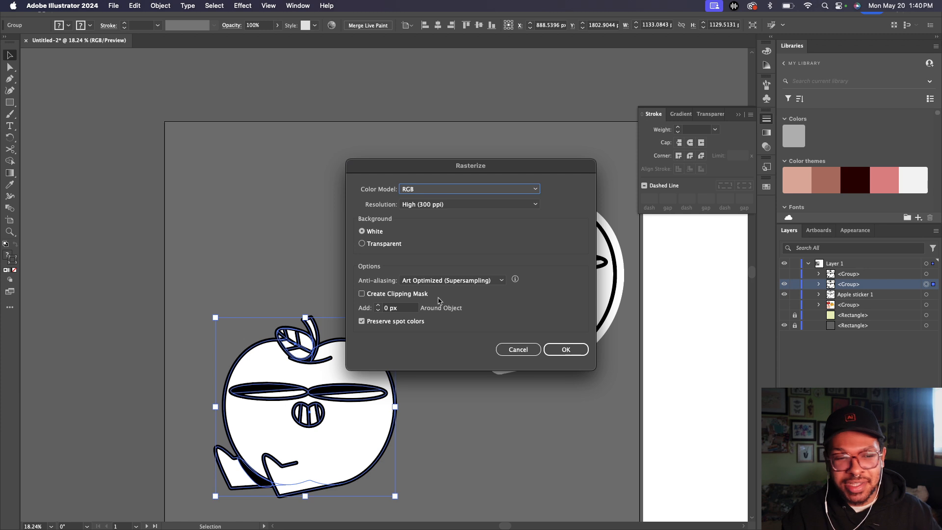
pyautogui.click(566, 349)
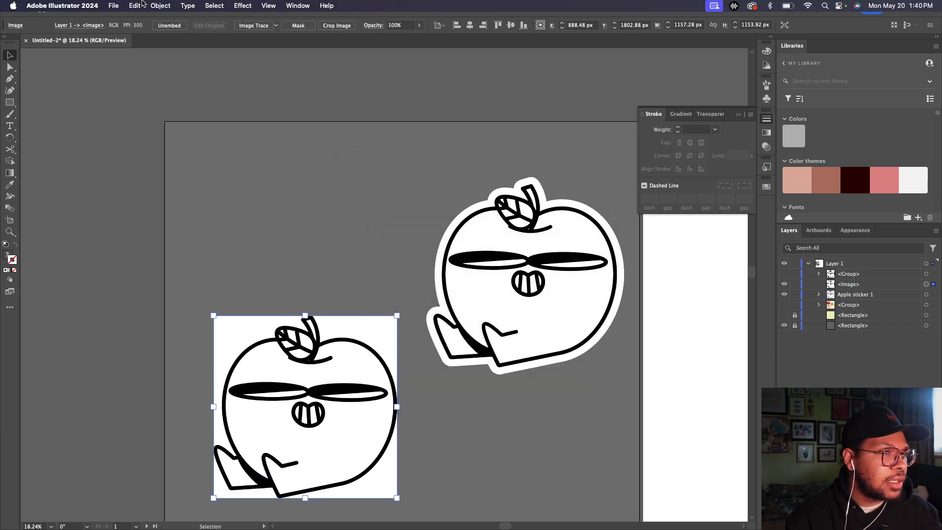
pyautogui.click(160, 5)
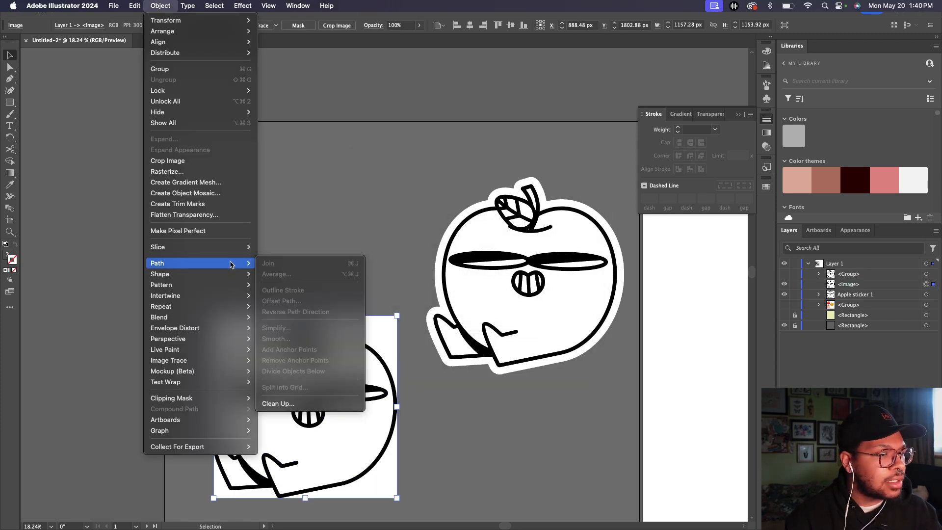
pyautogui.moveTo(231, 360)
pyautogui.click(271, 372)
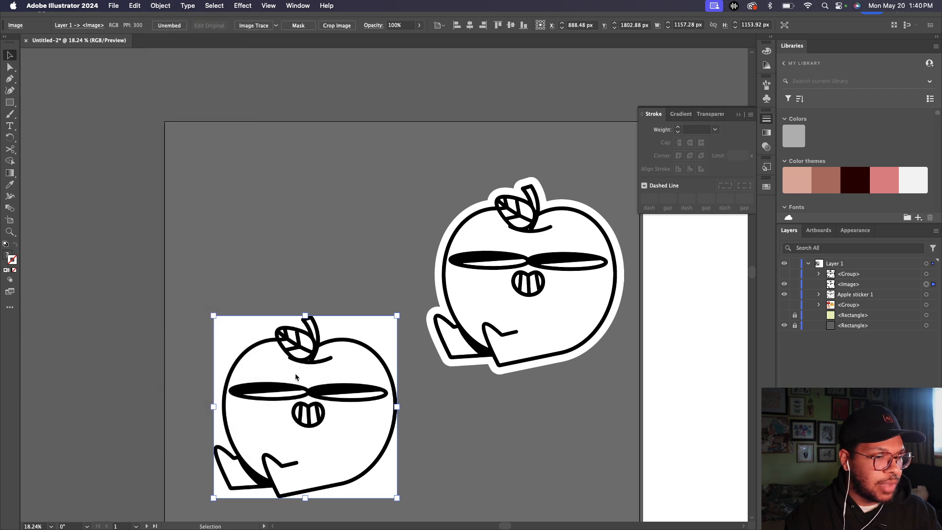
pyautogui.click(483, 276)
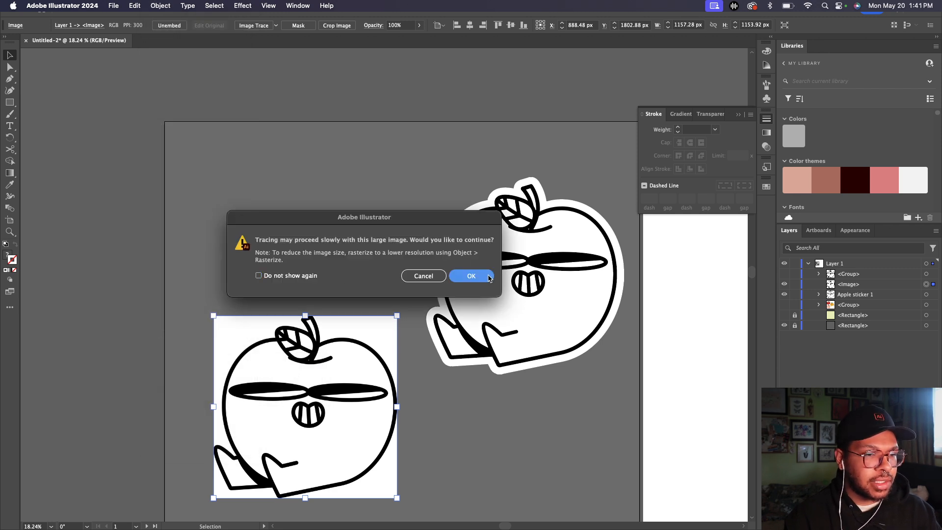
# Step: Direct-select the five white background pieces around the traced apple and delete them
pyautogui.press('a')
pyautogui.click(180, 221)
pyautogui.click(240, 328)
pyautogui.keyDown('shift'); pyautogui.click(375, 332); pyautogui.keyUp('shift')
pyautogui.keyDown('shift'); pyautogui.click(377, 480); pyautogui.keyUp('shift')
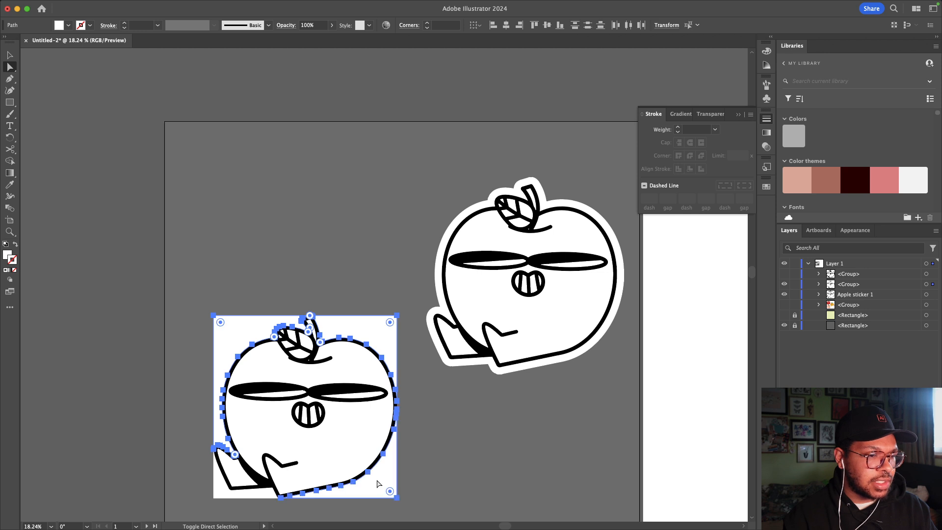
pyautogui.keyDown('shift'); pyautogui.click(238, 488); pyautogui.keyUp('shift')
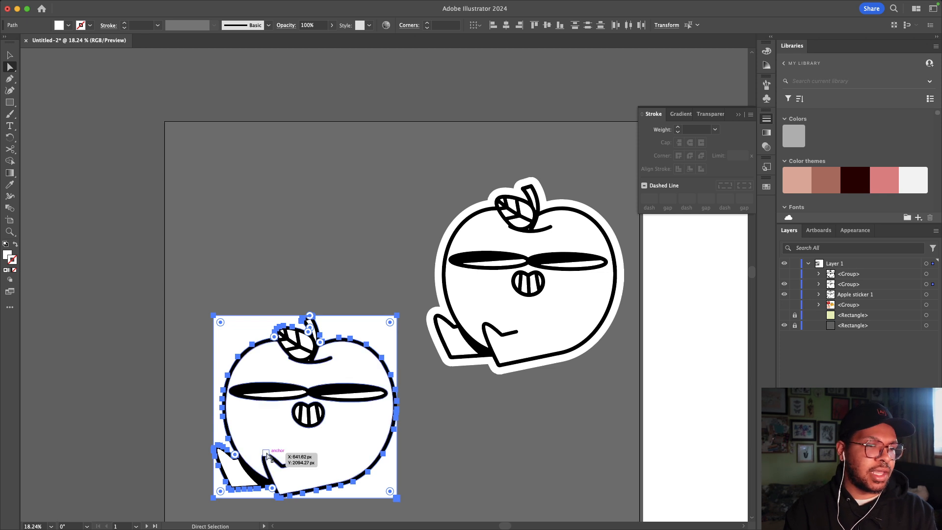
pyautogui.press('Delete')
# Step: Give the traced left apple group a white border stroke of 90 pt weight
pyautogui.click(8, 56)
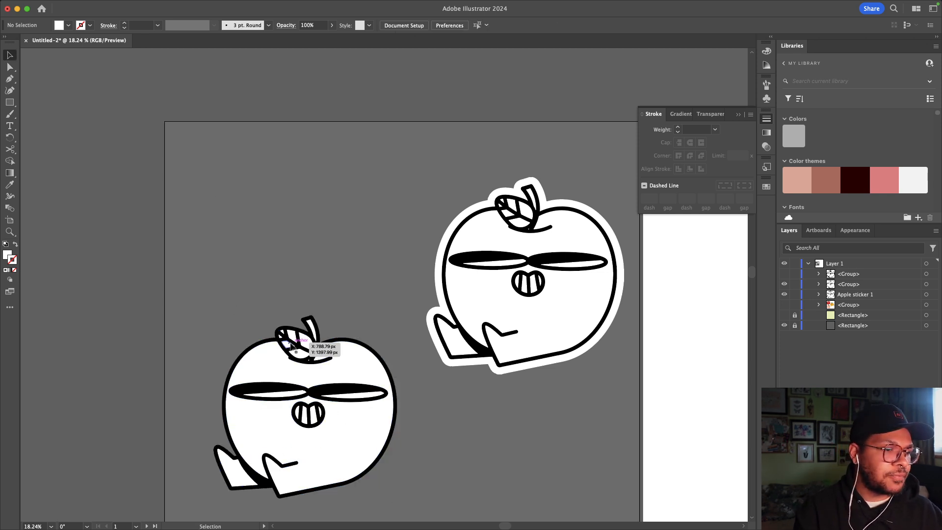
pyautogui.click(314, 349)
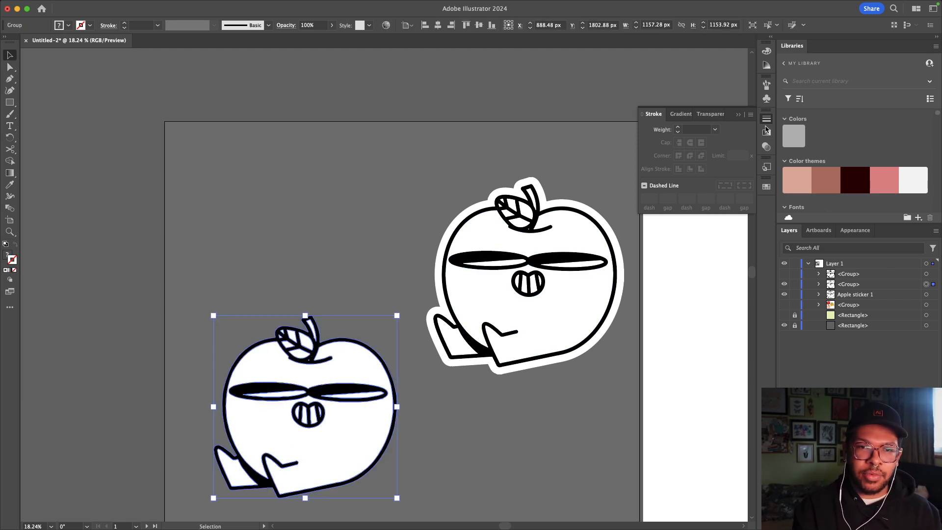
pyautogui.click(678, 128)
pyautogui.click(679, 128)
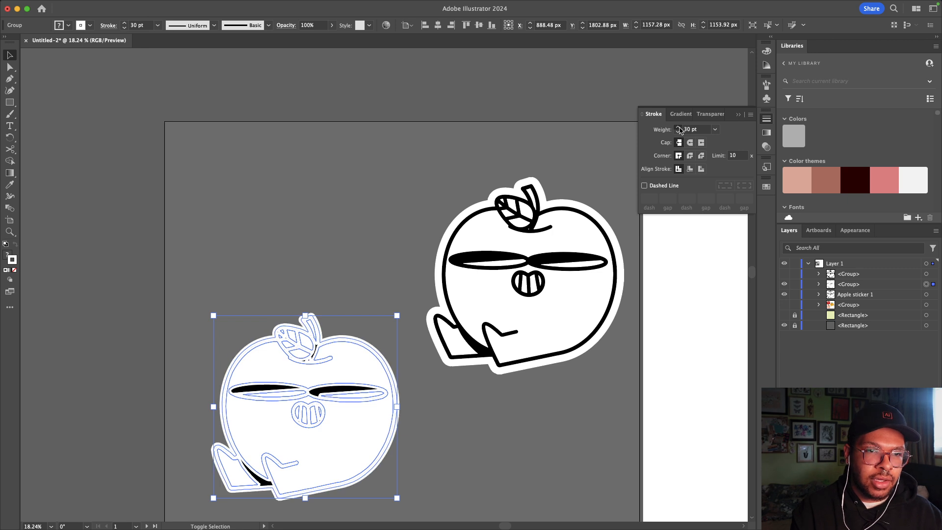
pyautogui.click(680, 128)
pyautogui.click(679, 127)
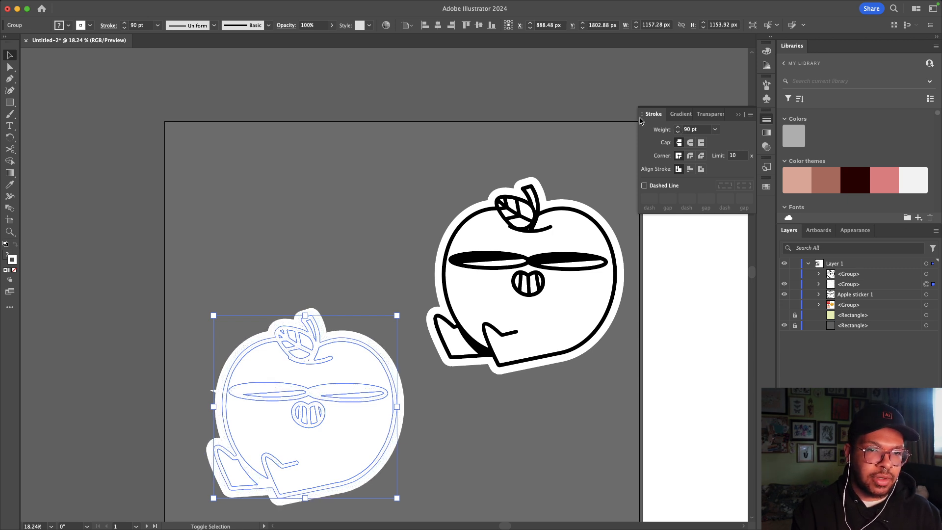
pyautogui.click(578, 102)
# Step: Set the border to Round Cap and Round Join, deselect, and show the apple's line art
pyautogui.click(305, 386)
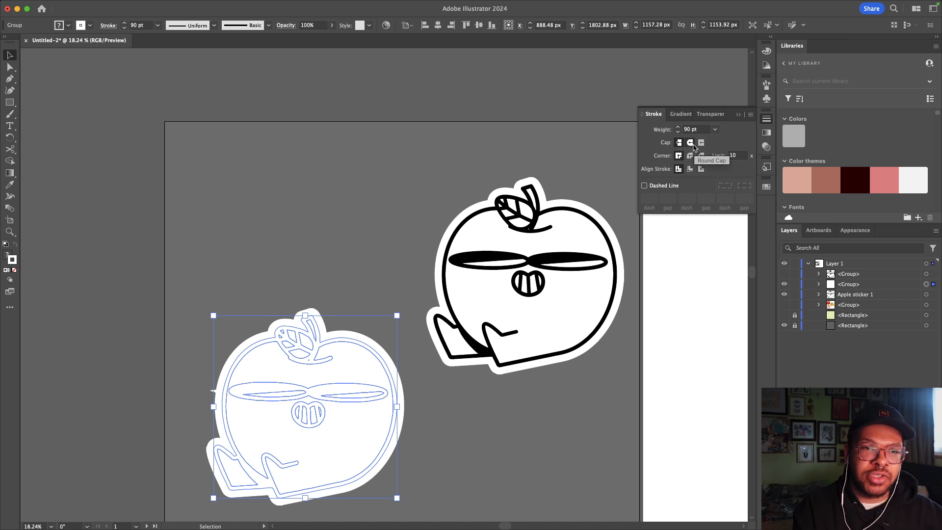
pyautogui.click(690, 143)
pyautogui.click(690, 156)
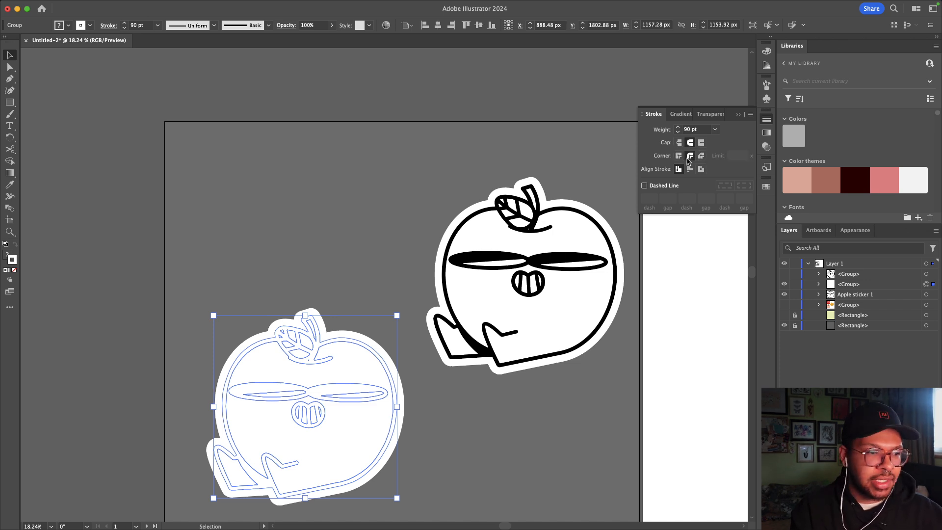
pyautogui.click(148, 242)
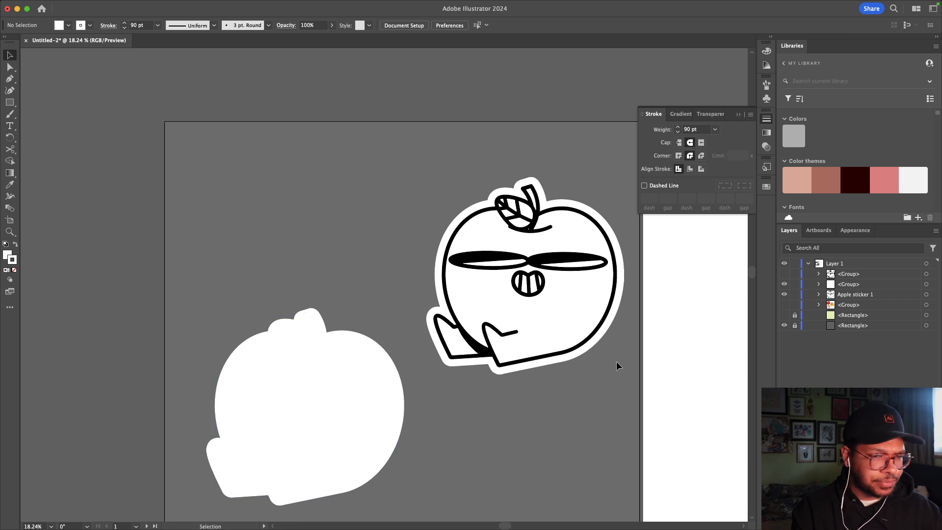
pyautogui.click(784, 274)
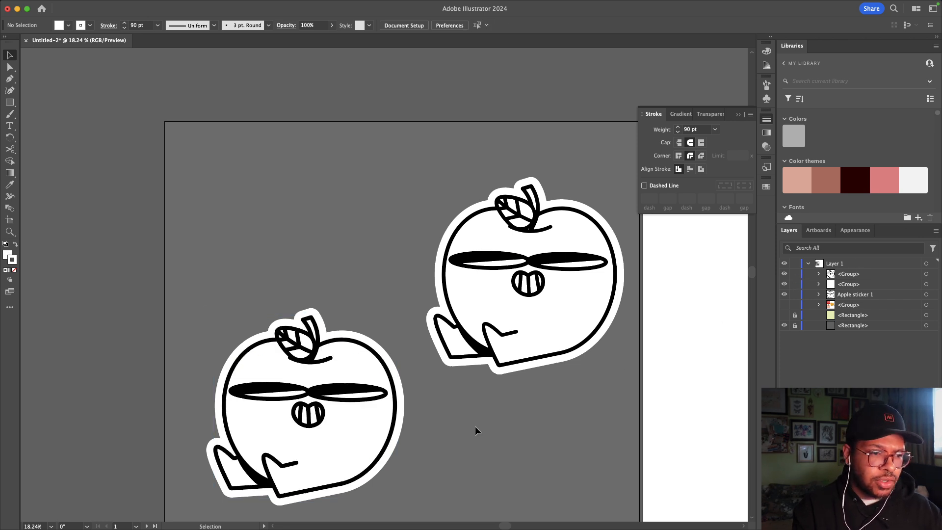
pyautogui.scroll(-1, 295, 393)
# Step: Marquee-select the left apple's line art and white border and group them with Cmd+G
pyautogui.scroll(-3, 295, 393)
pyautogui.hscroll(-3, 296, 393)
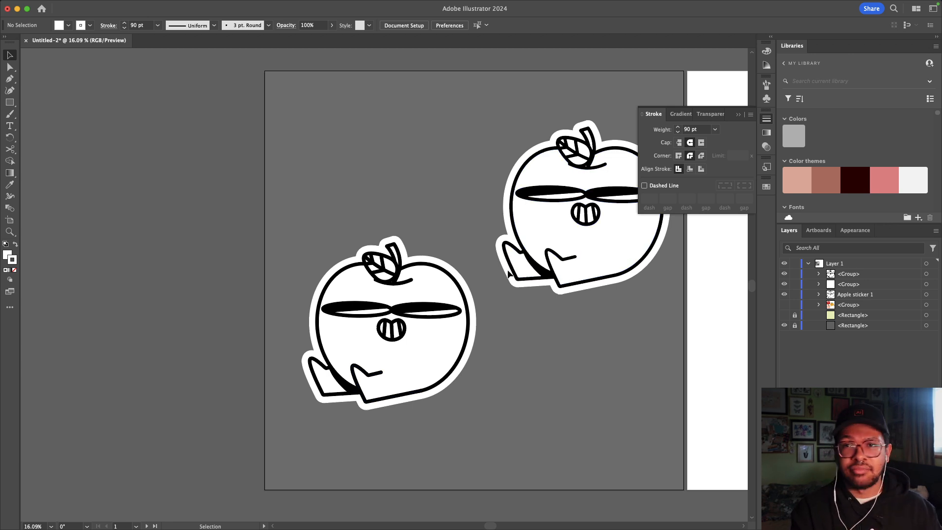
pyautogui.click(473, 403)
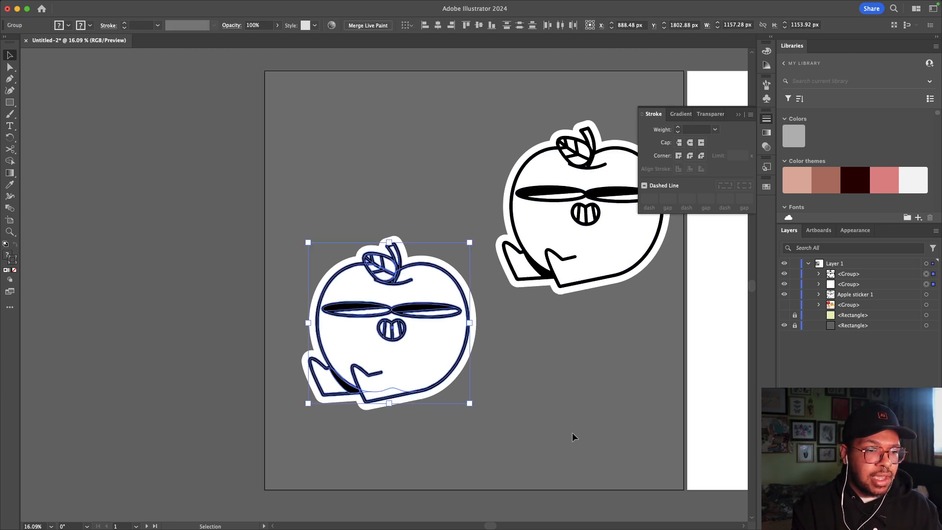
pyautogui.click(570, 431)
pyautogui.moveTo(566, 428); pyautogui.dragTo(425, 349)
pyautogui.press('super+g')
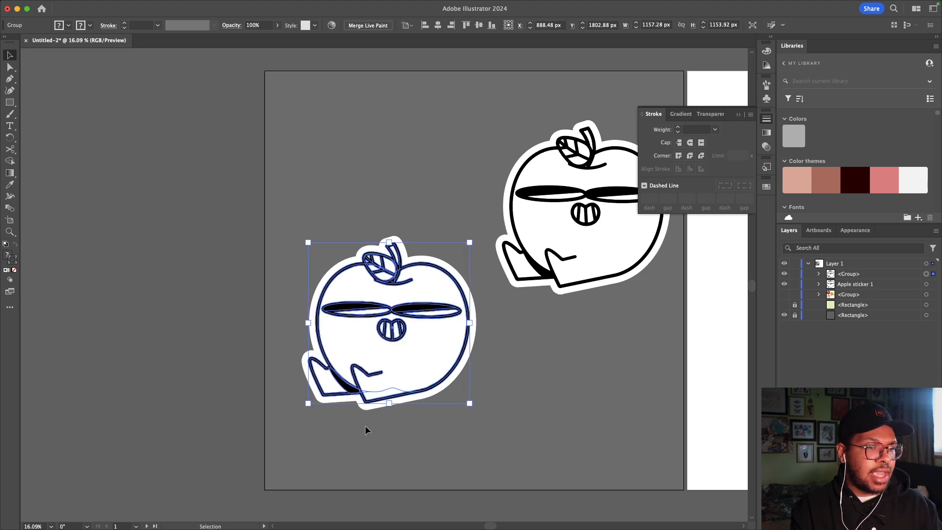
# Step: Undo the accidental resizes to restore the apple group's original size, then deselect
pyautogui.moveTo(392, 403); pyautogui.dragTo(393, 504)
pyautogui.scroll(-2, 394, 491)
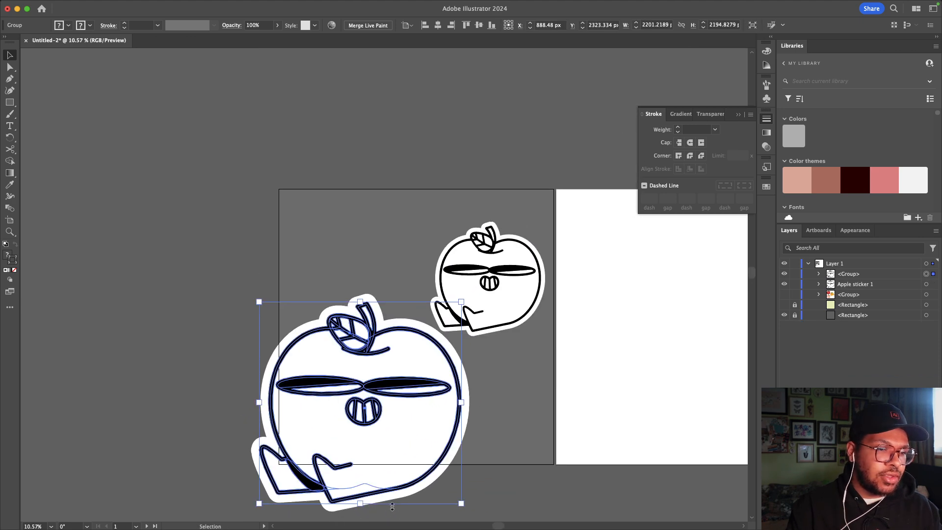
pyautogui.moveTo(461, 402); pyautogui.dragTo(311, 396)
pyautogui.press('super+z')
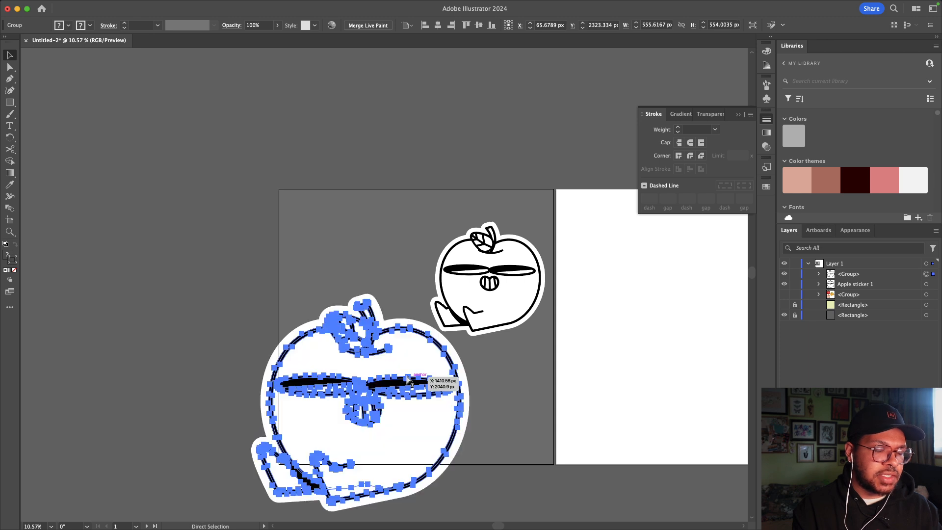
pyautogui.press('super+z')
pyautogui.click(455, 383)
# Step: Hide the grey background Rectangle, unlock and relock it, and select the left apple group
pyautogui.scroll(-2, 455, 382)
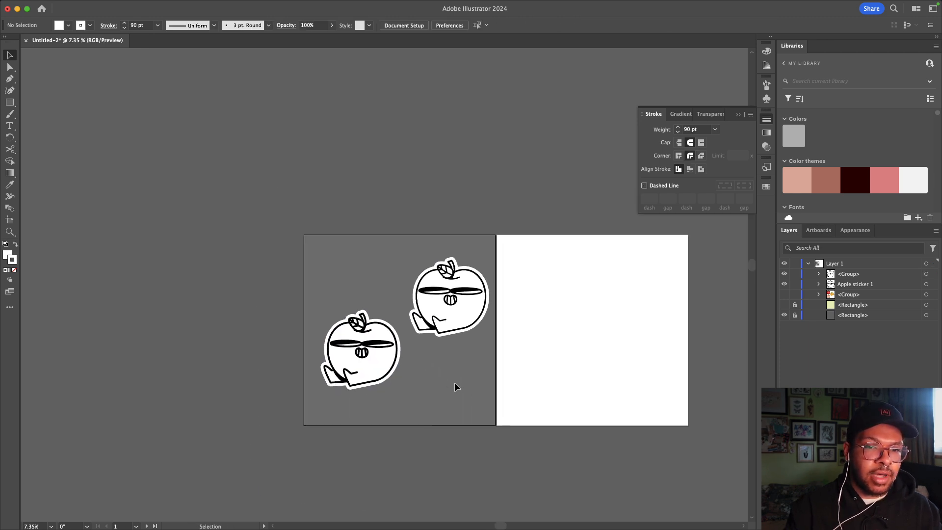
pyautogui.scroll(3, 454, 382)
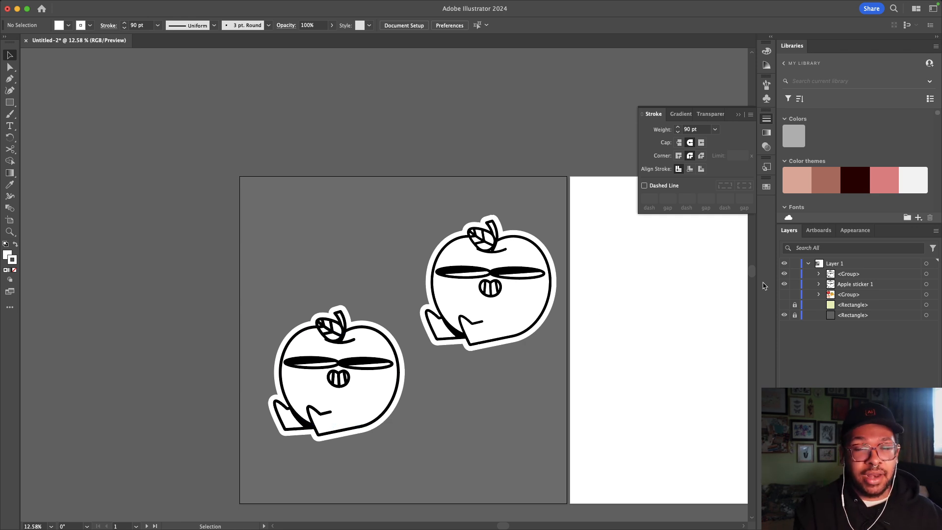
pyautogui.click(784, 316)
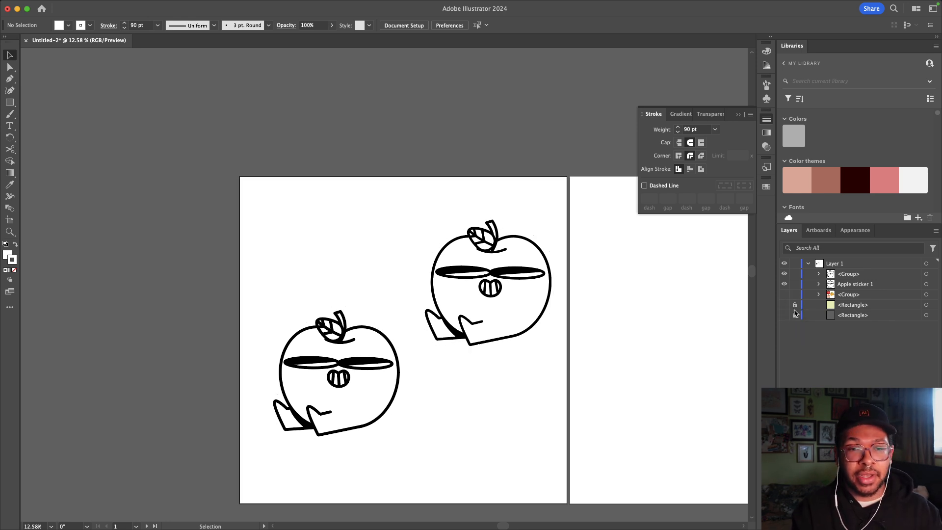
pyautogui.click(795, 315)
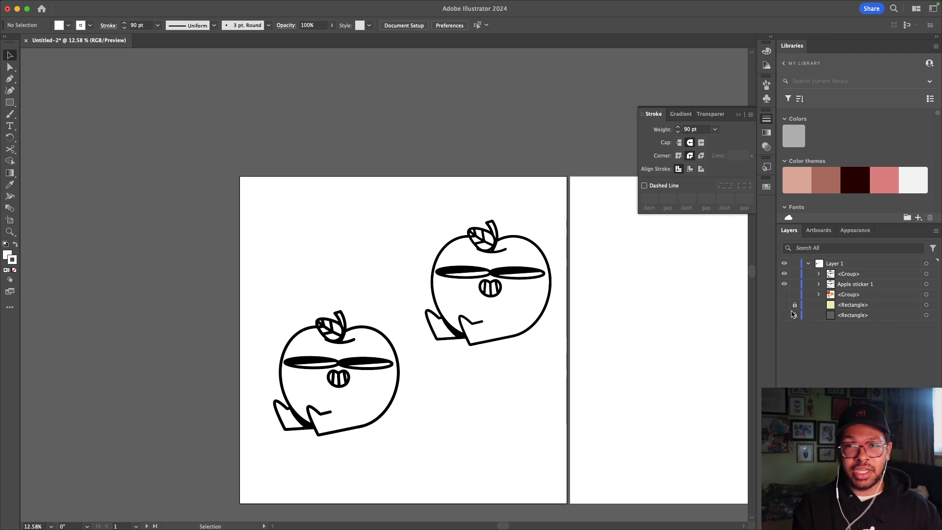
pyautogui.click(794, 315)
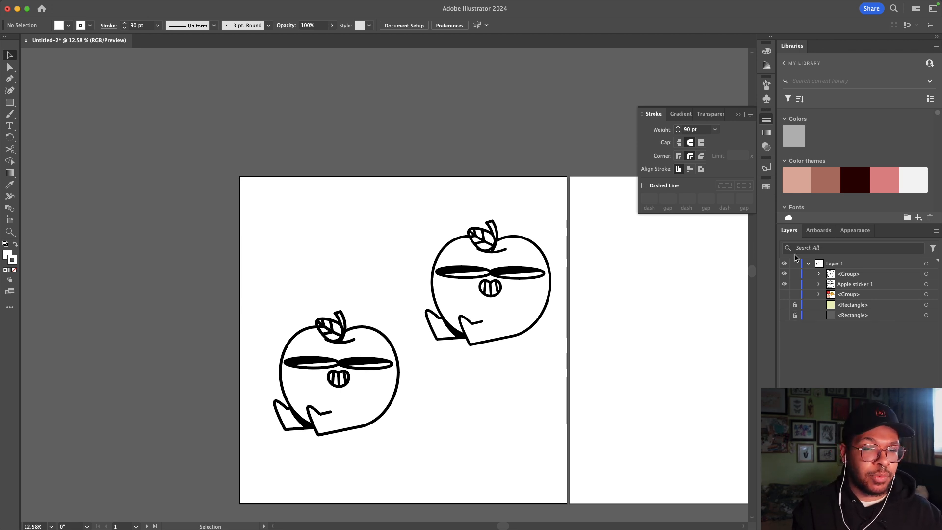
pyautogui.click(326, 399)
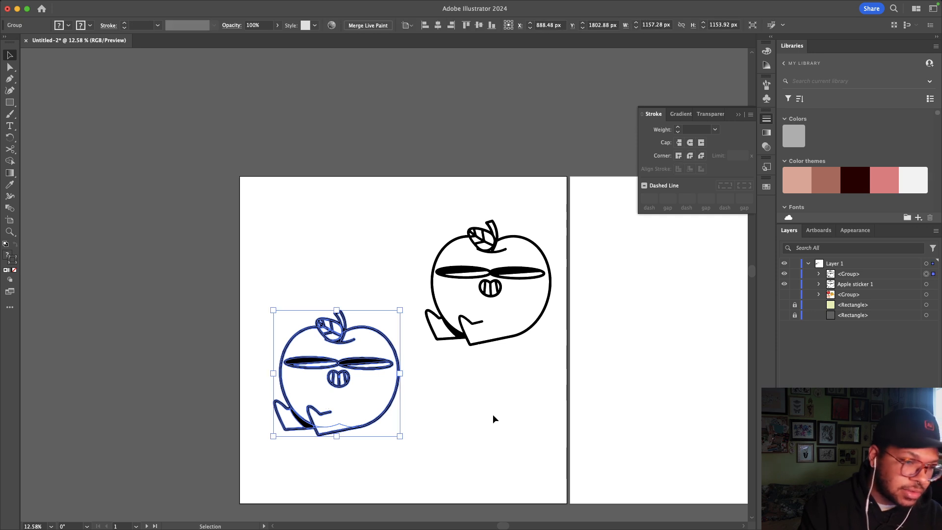
# Step: Target the apple's nested group and try Effect > Stylize > Drop Shadow, then cancel it
pyautogui.click(819, 274)
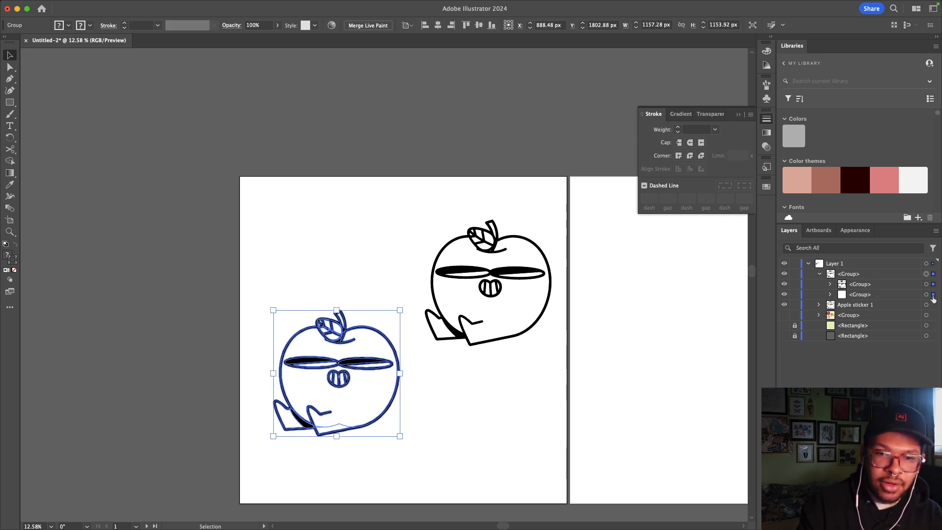
pyautogui.click(935, 295)
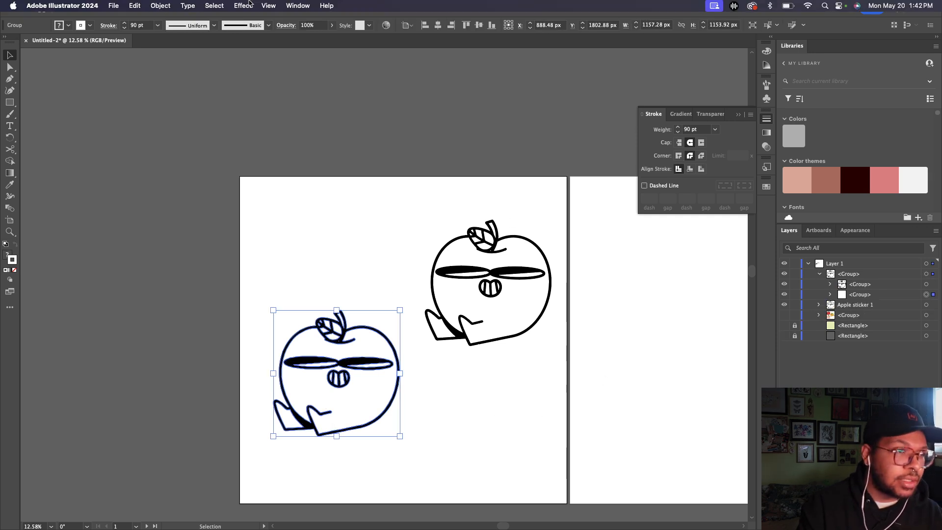
pyautogui.click(242, 5)
pyautogui.moveTo(304, 277)
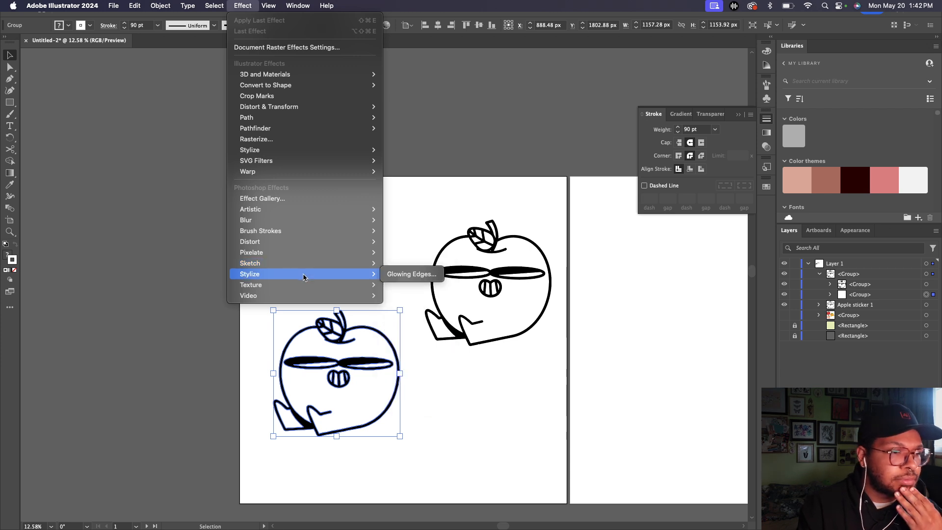
pyautogui.moveTo(285, 152)
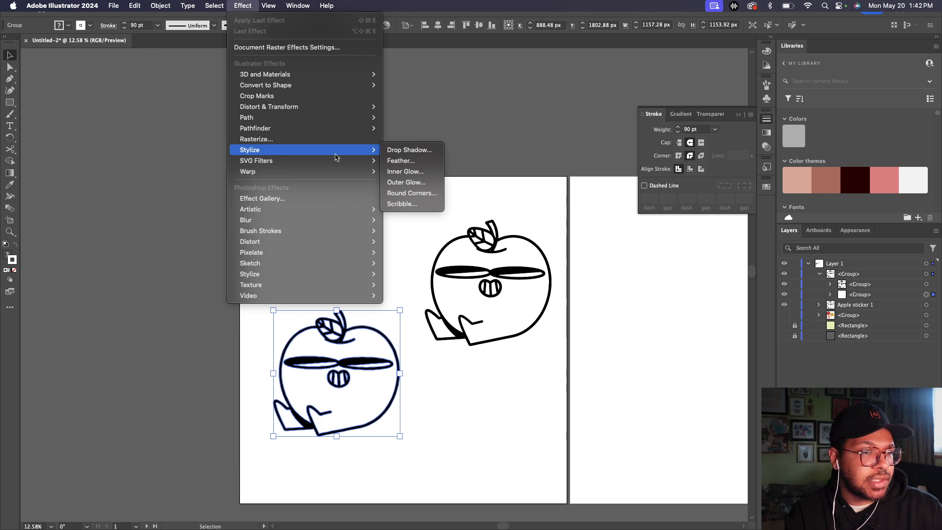
pyautogui.click(407, 153)
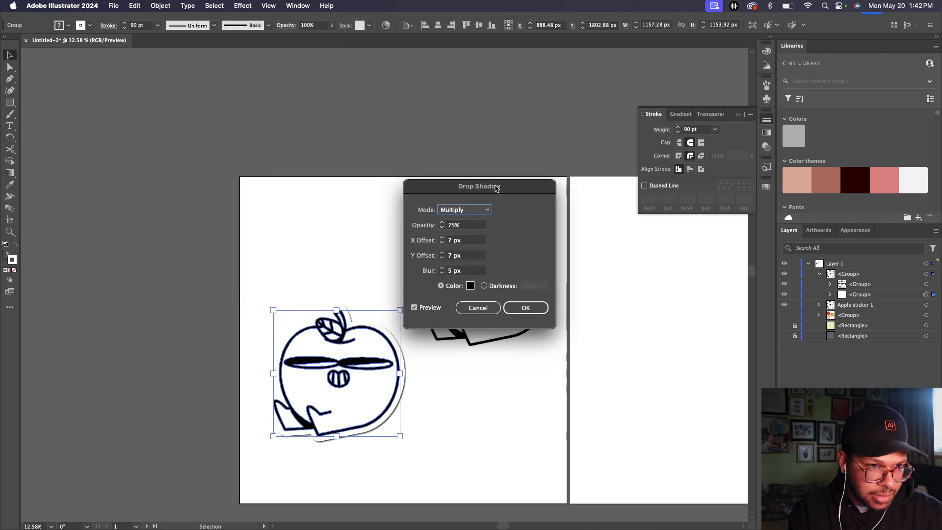
pyautogui.moveTo(497, 188); pyautogui.dragTo(536, 156)
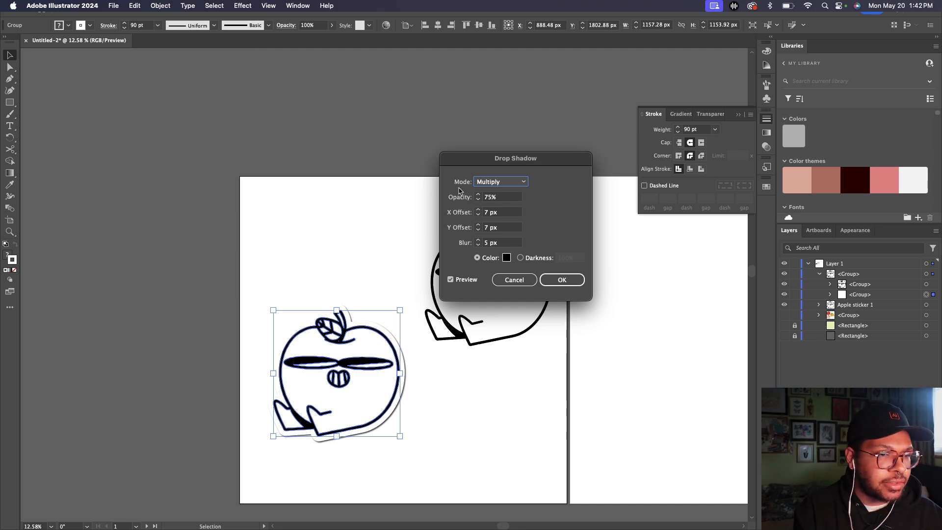
pyautogui.click(514, 280)
# Step: Reselect the left apple group and bring up the Effect menu again
pyautogui.click(172, 355)
pyautogui.scroll(3, 319, 364)
pyautogui.click(319, 363)
pyautogui.scroll(2, 318, 363)
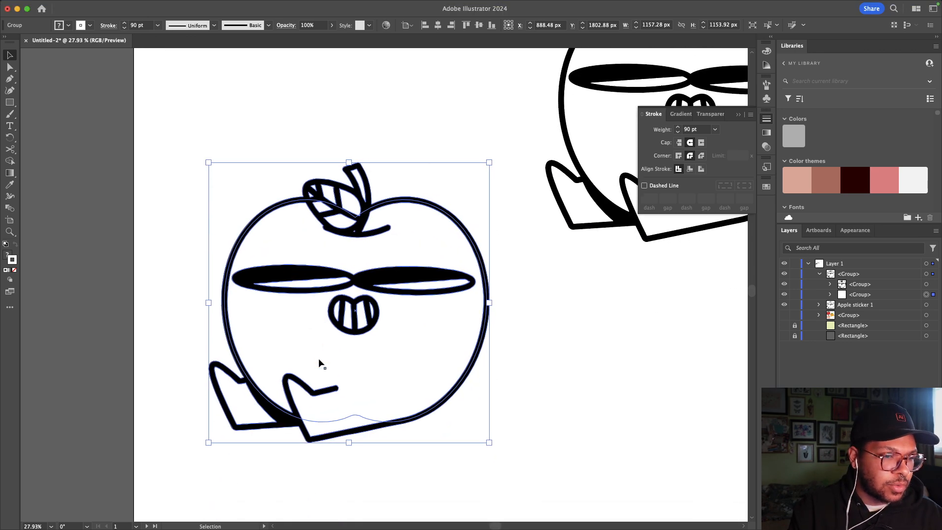
pyautogui.moveTo(294, 2)
pyautogui.click(247, 5)
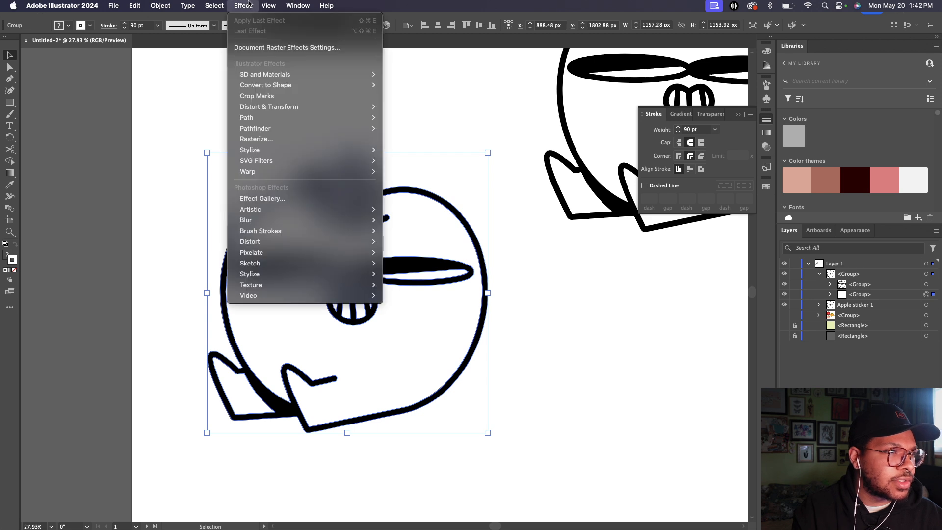
# Step: Open Drop Shadow for the apple sticker and keep the Multiply blend mode
pyautogui.moveTo(306, 151)
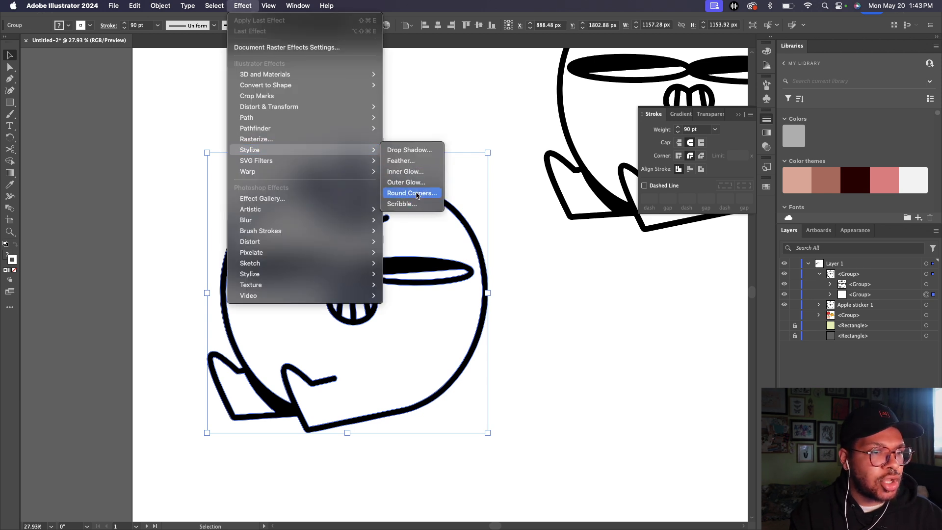
pyautogui.click(415, 153)
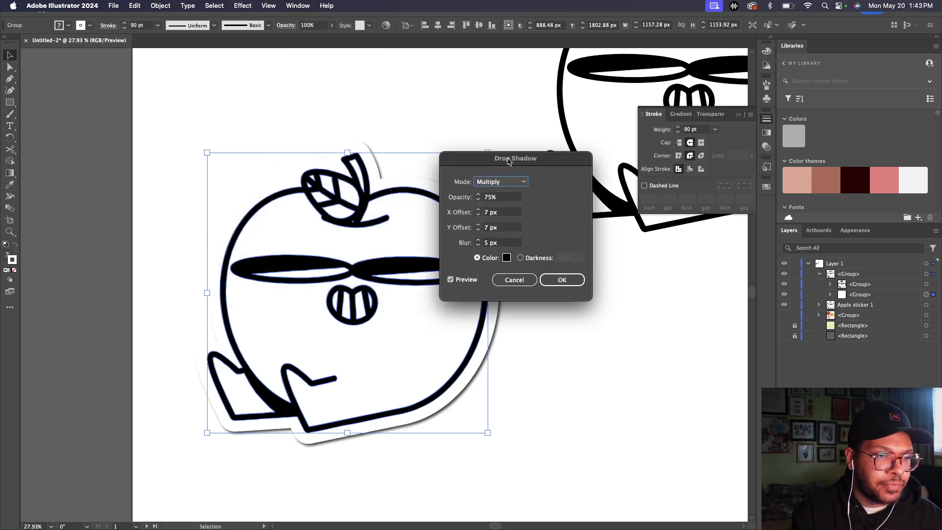
pyautogui.moveTo(509, 160); pyautogui.dragTo(655, 149)
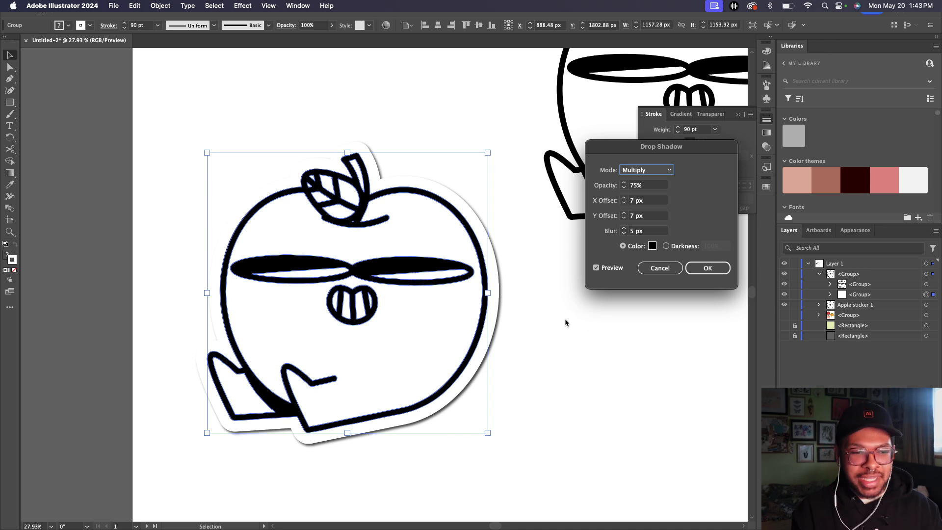
pyautogui.click(638, 171)
pyautogui.click(691, 185)
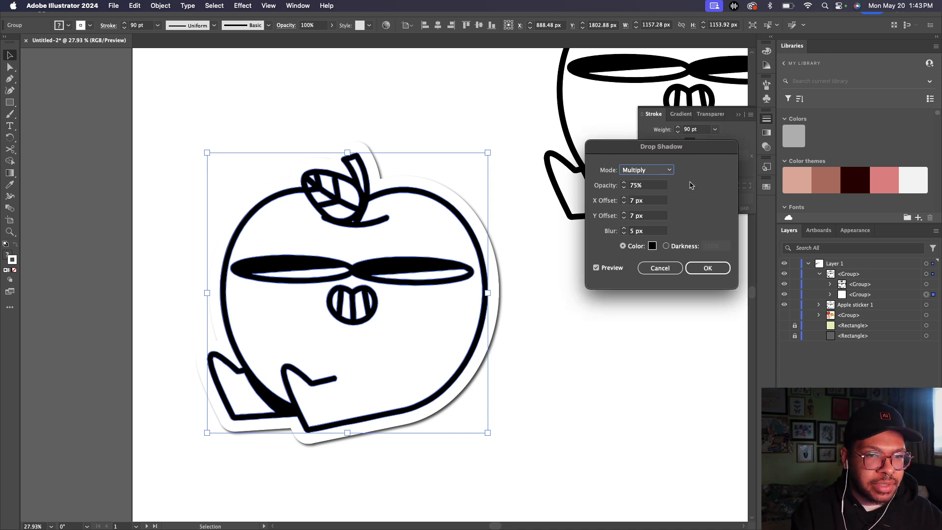
pyautogui.click(638, 172)
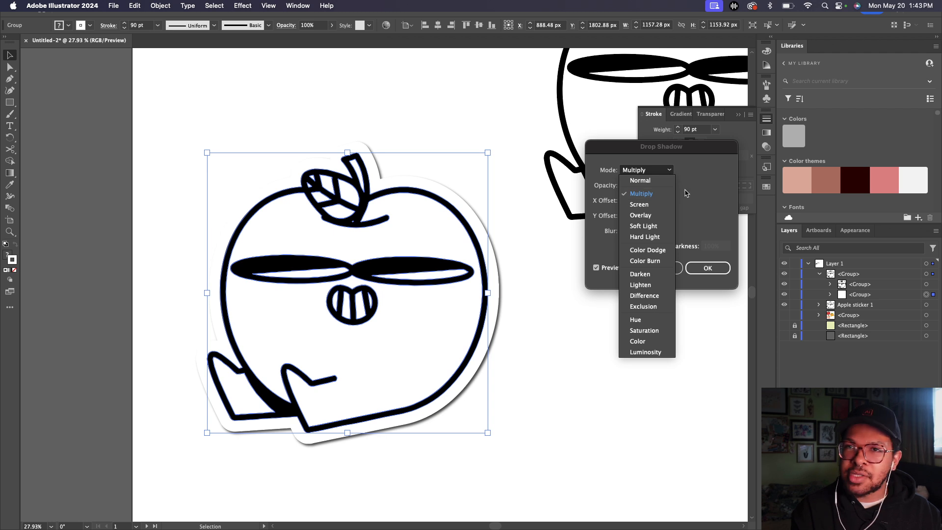
pyautogui.click(709, 188)
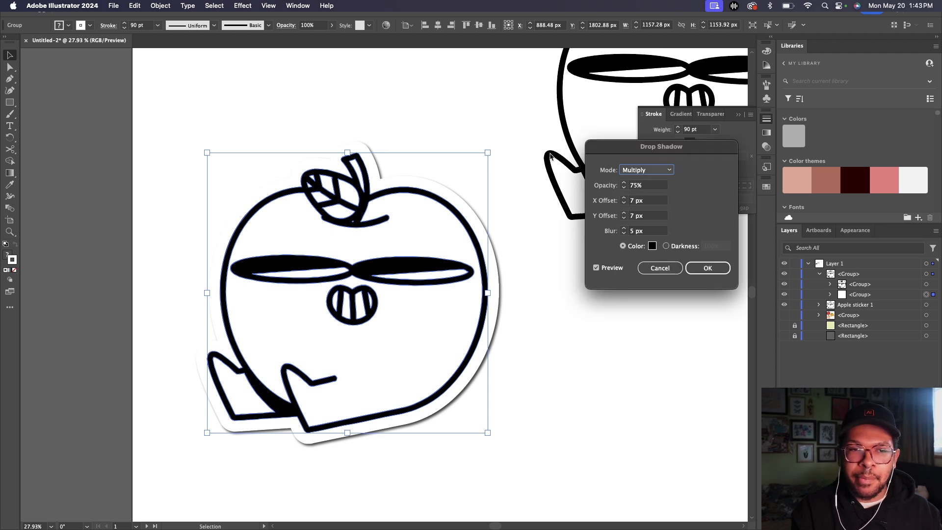
# Step: Set the shadow's X and Y offsets to 20 px and blur to 10 px
pyautogui.click(624, 198)
pyautogui.click(624, 198)
pyautogui.click(625, 198)
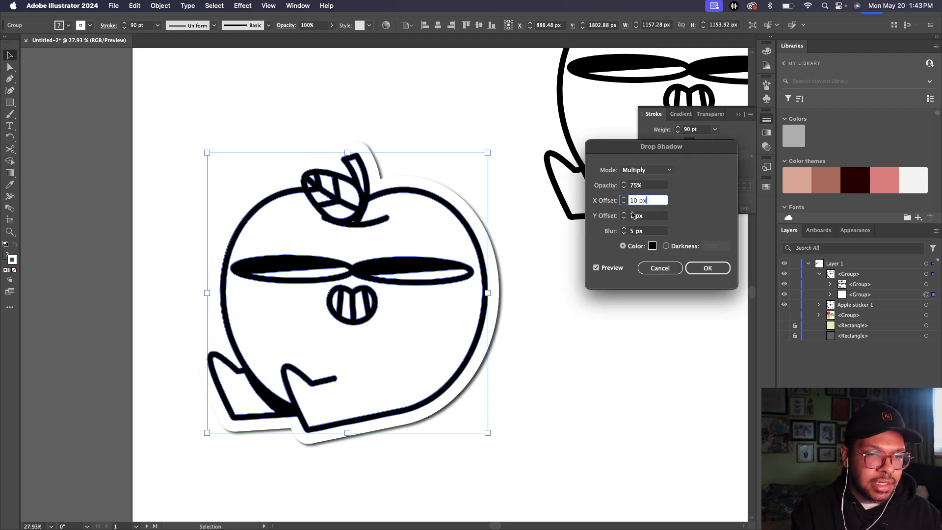
pyautogui.click(626, 213)
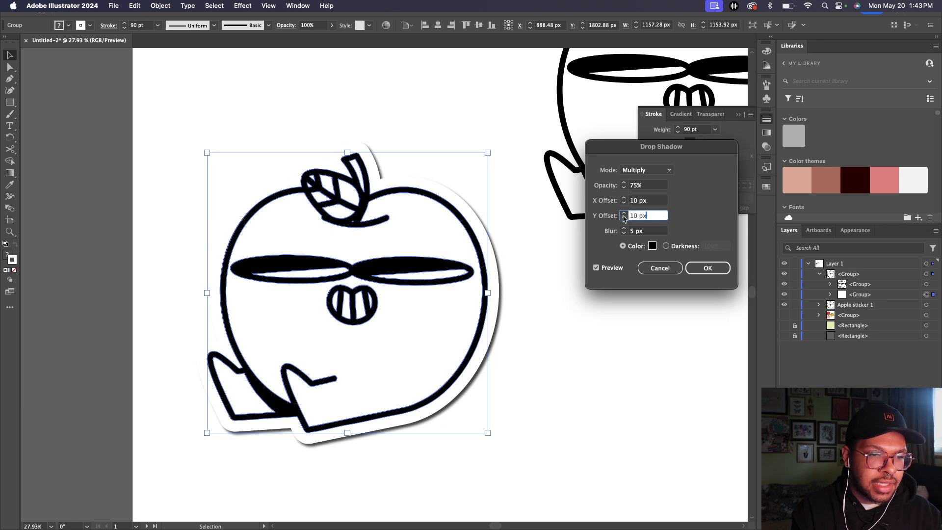
pyautogui.write('20')
pyautogui.click(624, 200)
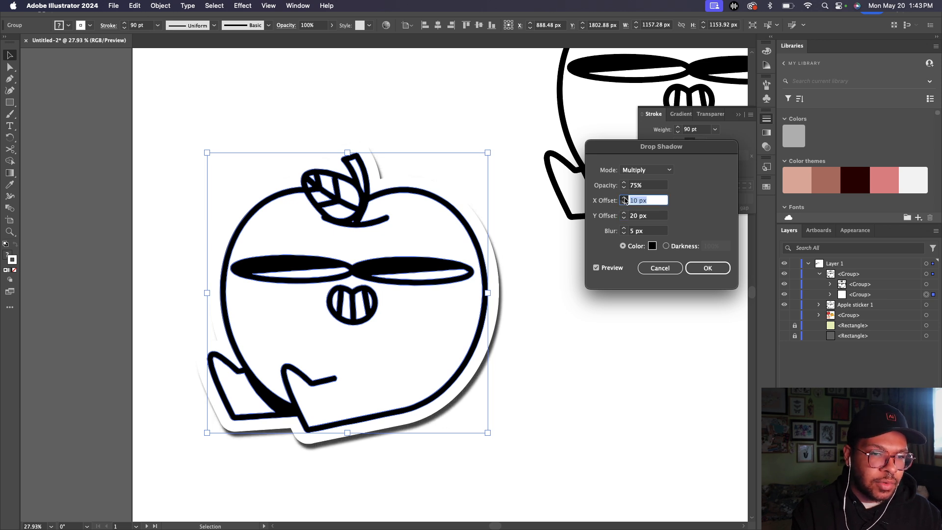
pyautogui.write('20')
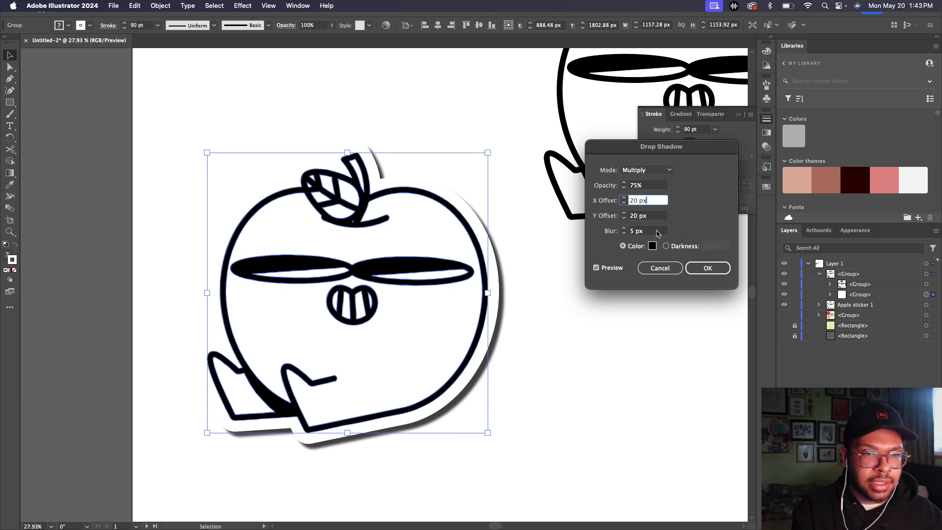
pyautogui.click(623, 228)
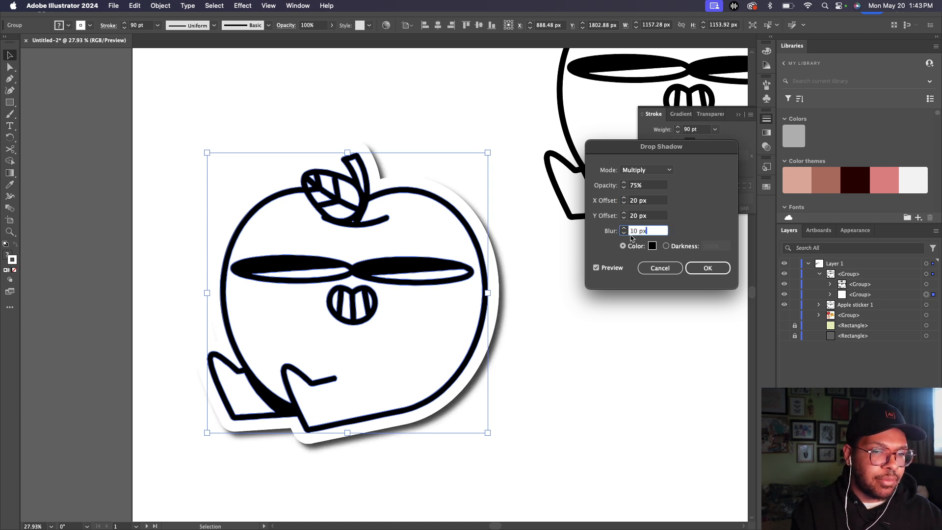
pyautogui.click(623, 229)
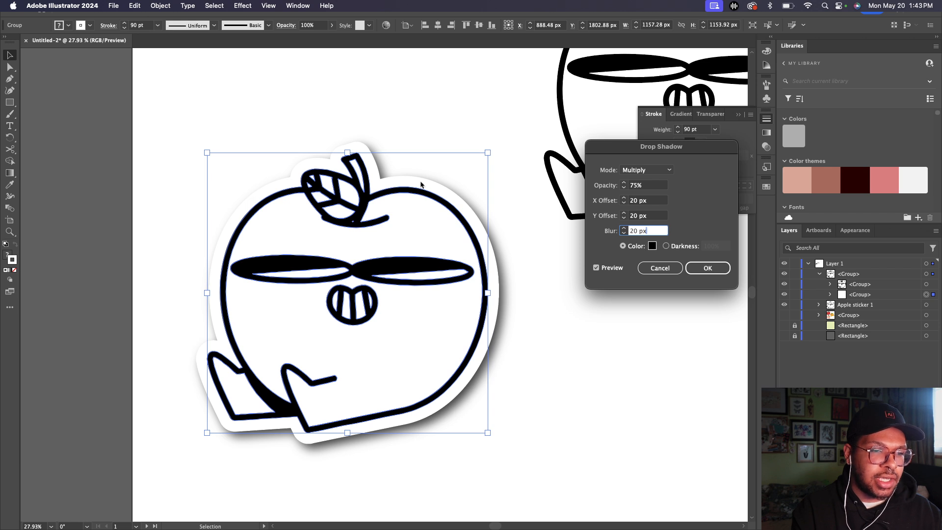
pyautogui.click(623, 233)
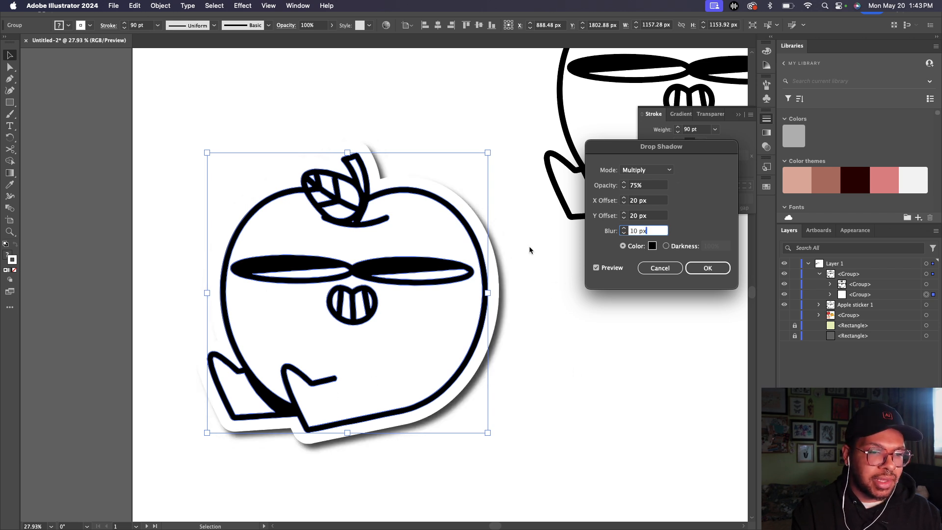
# Step: Set the shadow colour to black (000000) and apply the drop shadow
pyautogui.click(652, 246)
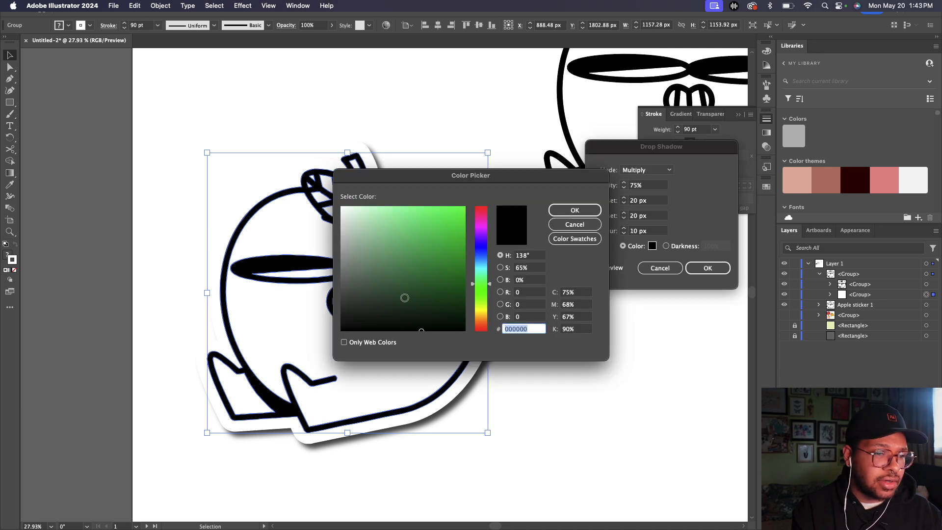
pyautogui.write('353535')
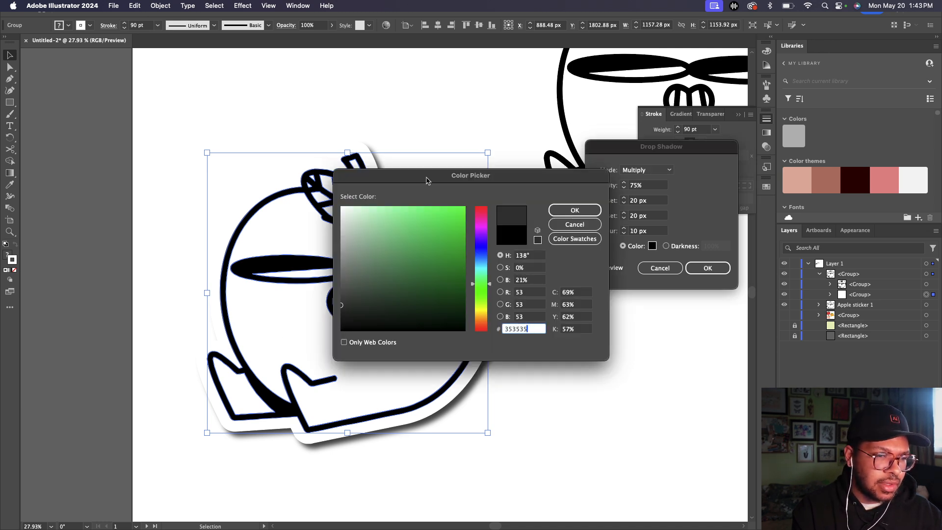
pyautogui.moveTo(426, 181); pyautogui.dragTo(542, 102)
pyautogui.click(458, 210)
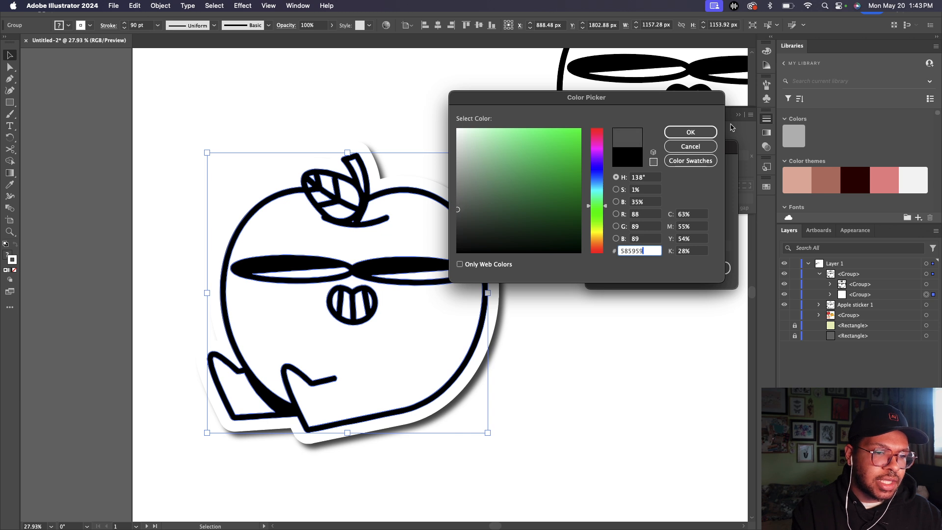
pyautogui.click(691, 132)
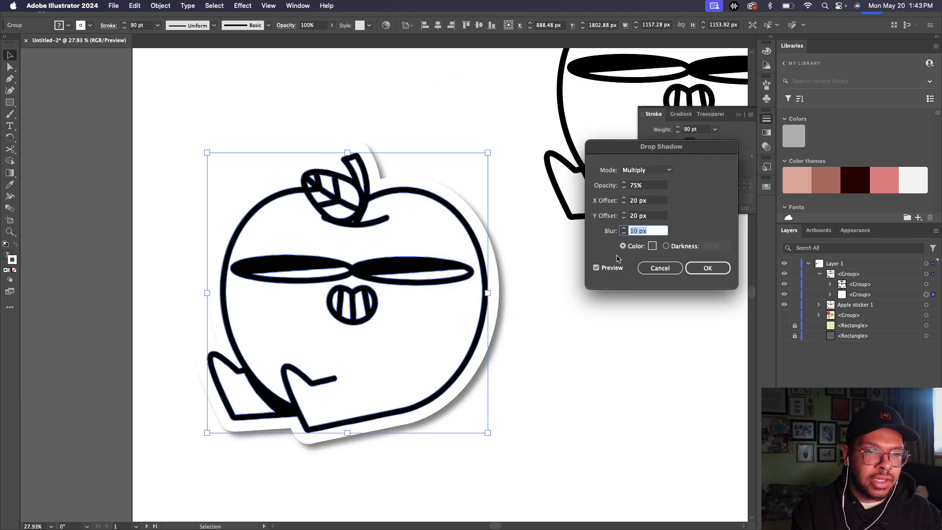
pyautogui.click(652, 245)
pyautogui.write('000000')
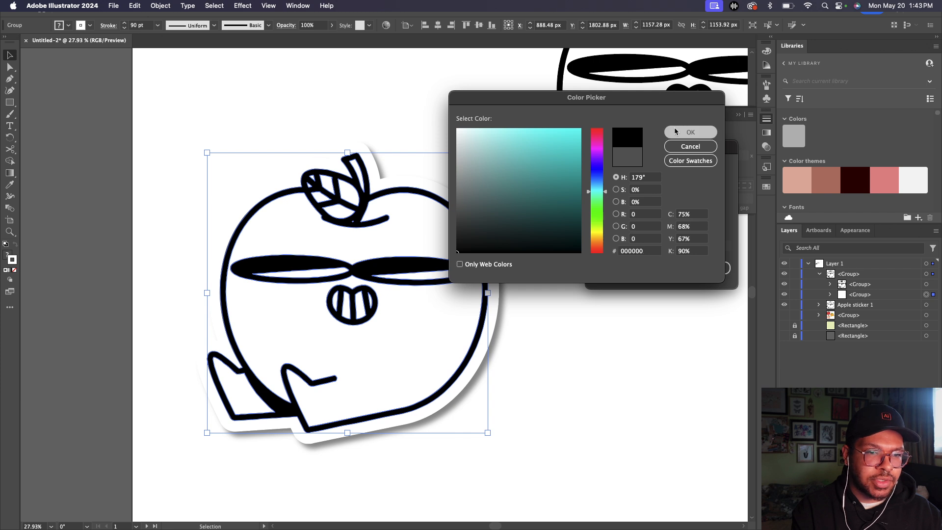
pyautogui.press('Return')
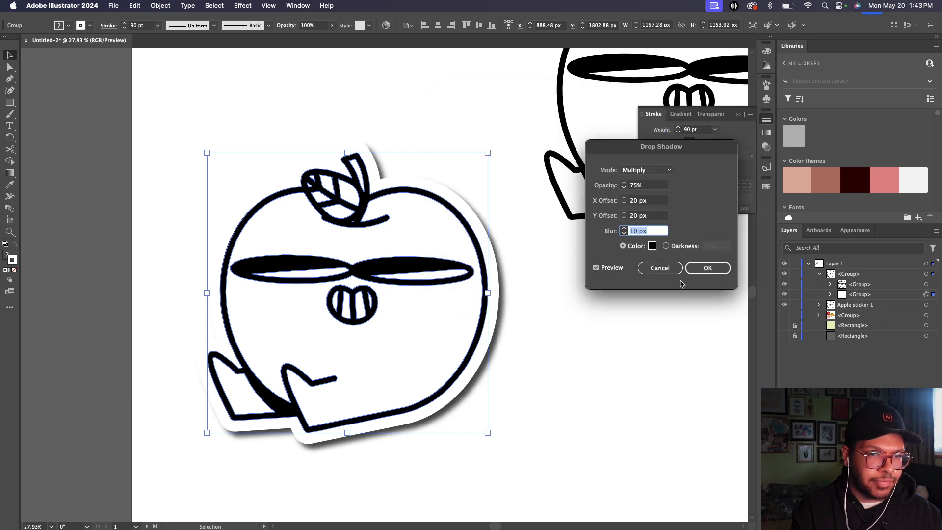
pyautogui.click(709, 273)
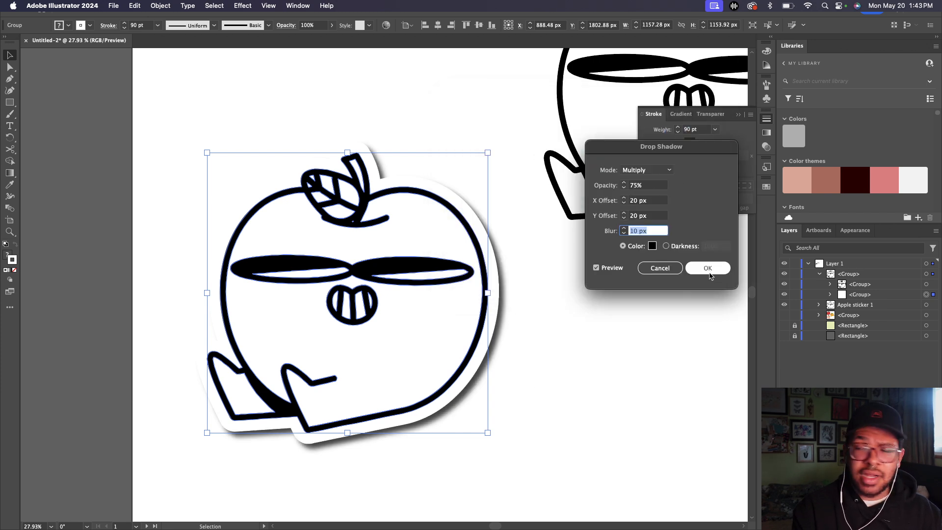
pyautogui.click(518, 398)
pyautogui.press('super+0')
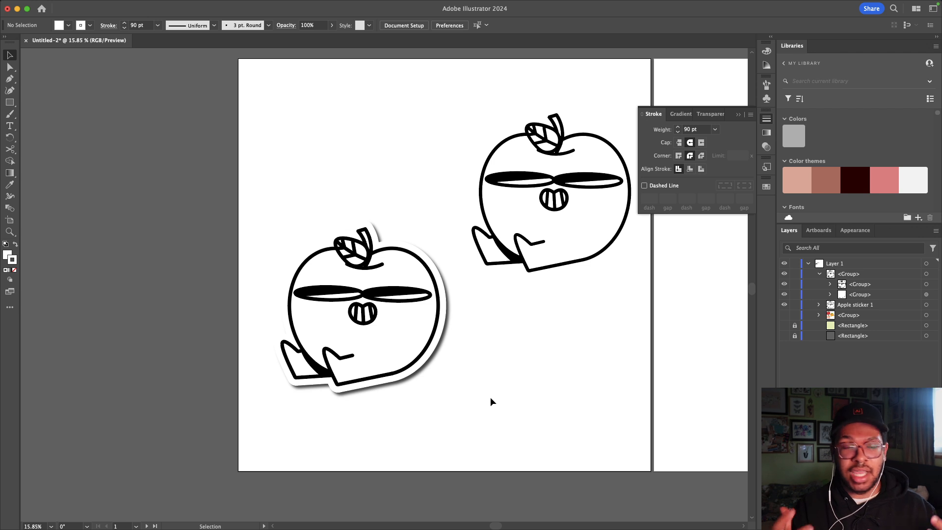
pyautogui.click(353, 351)
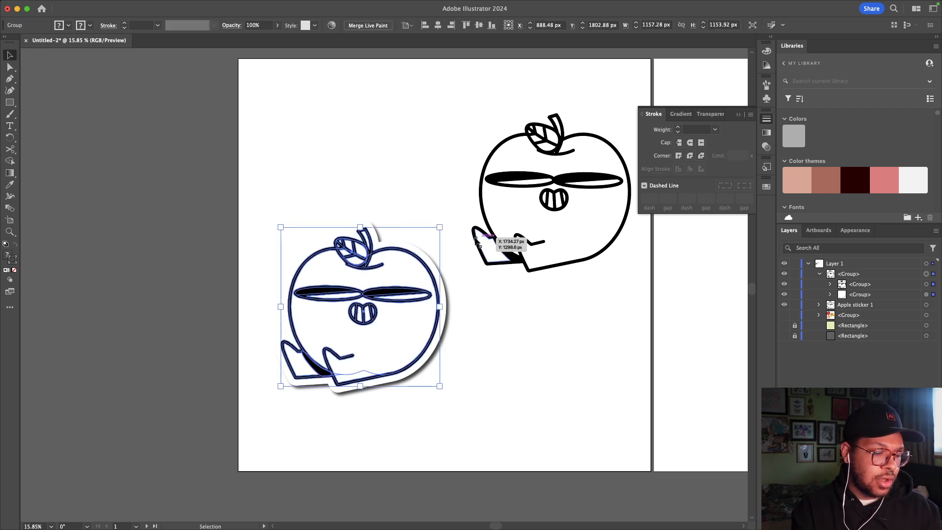
pyautogui.press('a')
pyautogui.press('v')
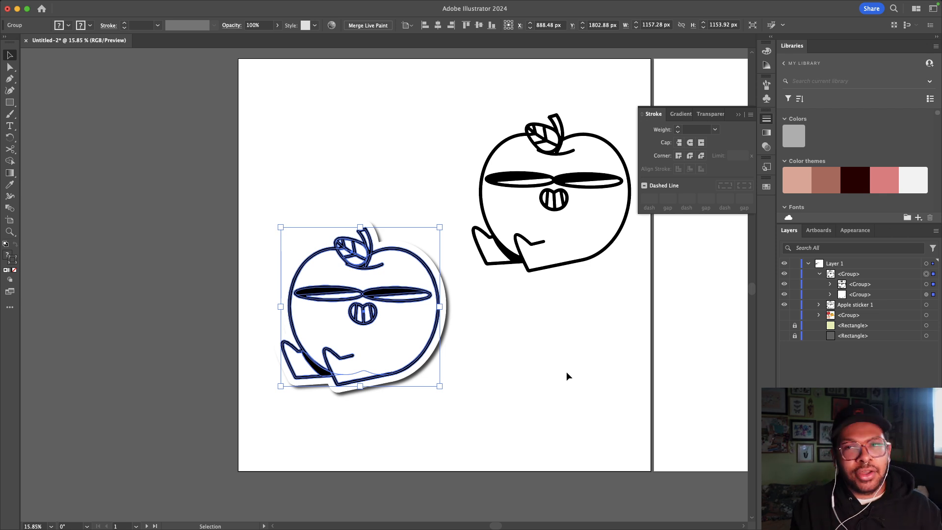
pyautogui.click(566, 371)
pyautogui.click(583, 147)
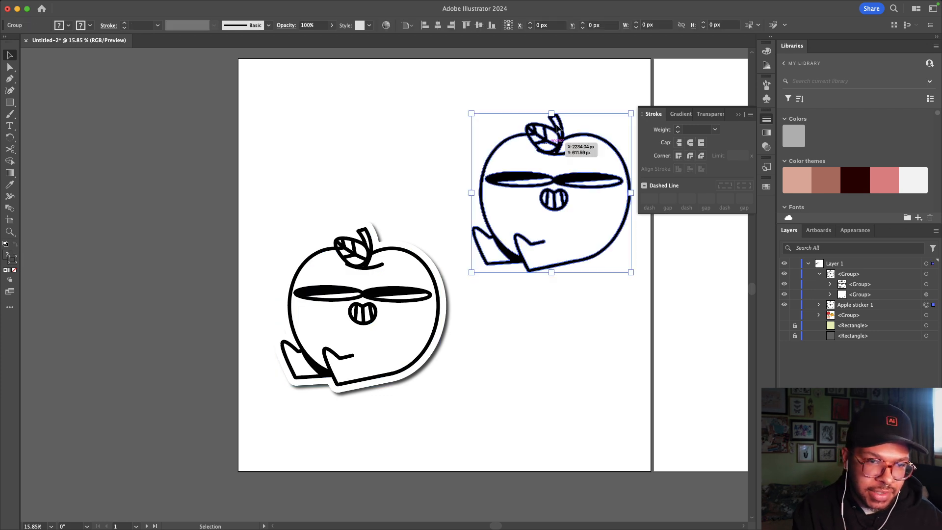
pyautogui.press('super+c')
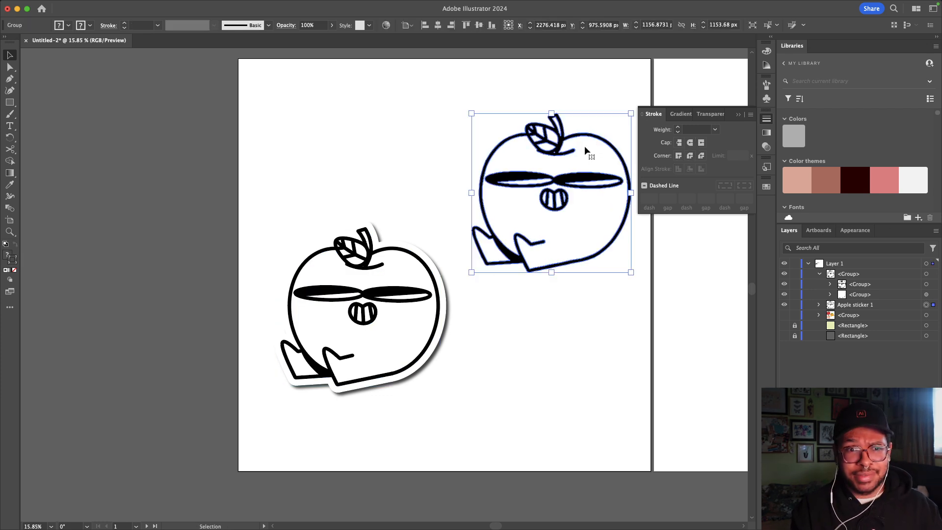
pyautogui.scroll(-3, 566, 278)
pyautogui.hscroll(3, 567, 278)
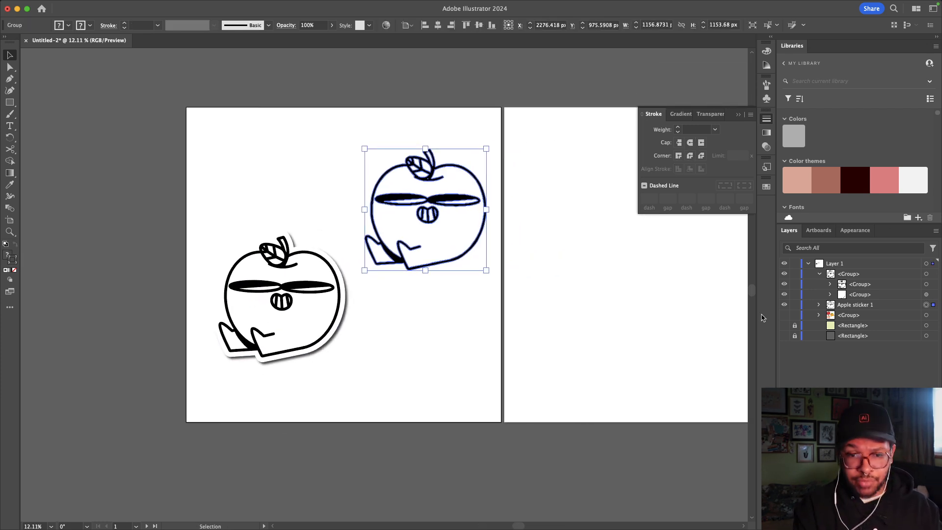
# Step: Make the coloured apple, orange and peach group visible in the Layers panel
pyautogui.click(554, 267)
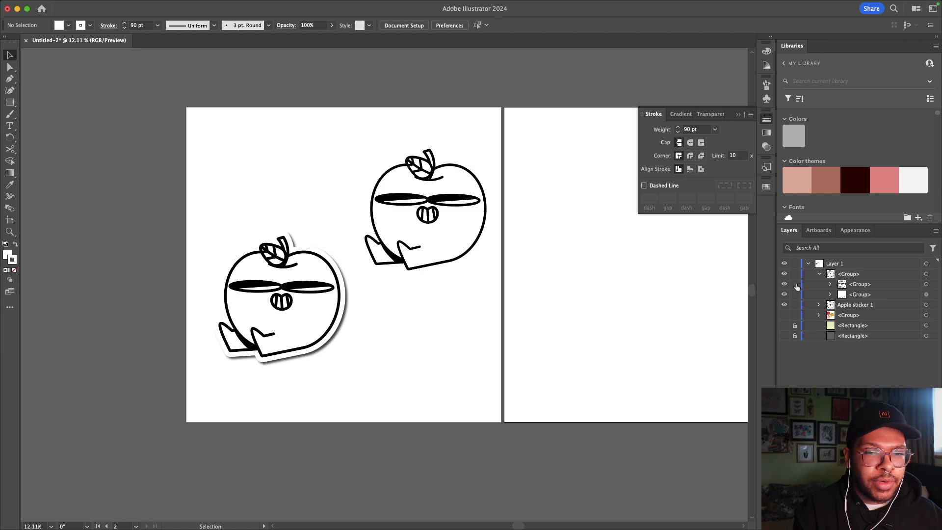
pyautogui.hscroll(5, 589, 295)
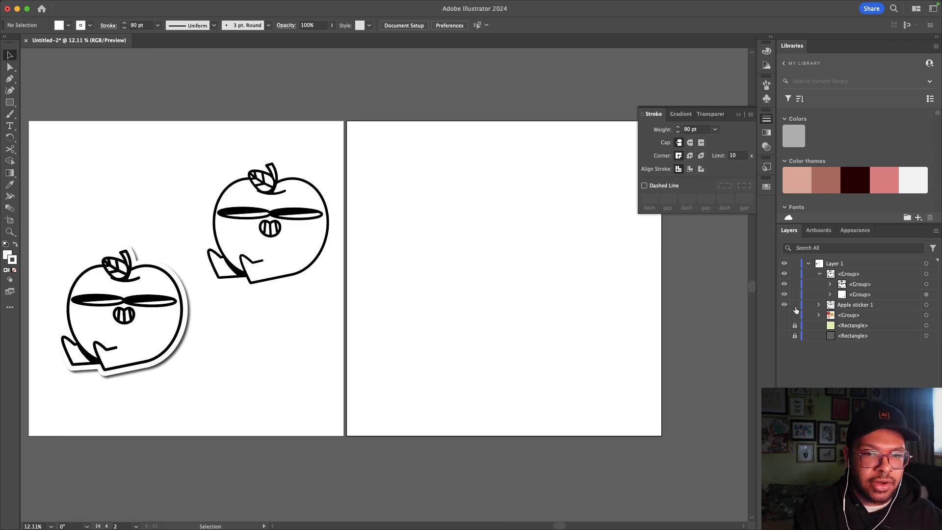
pyautogui.click(784, 315)
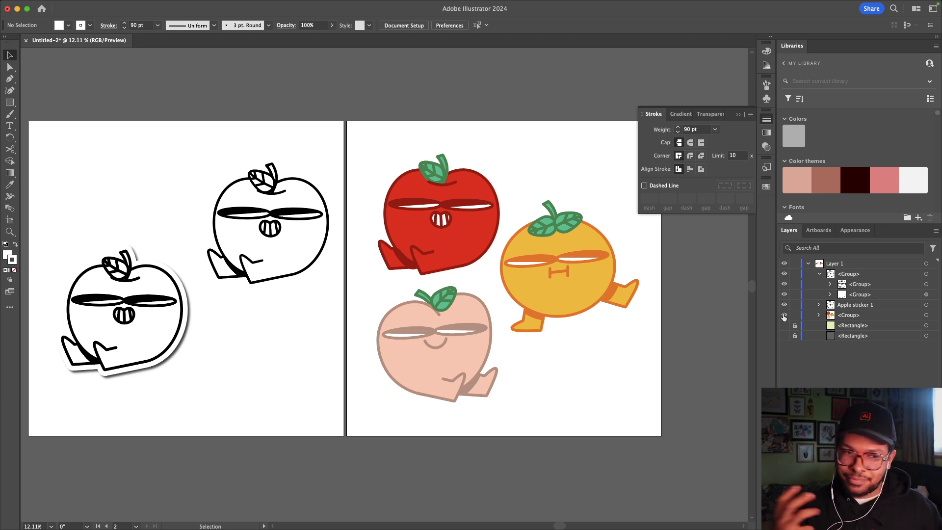
pyautogui.scroll(-2, 431, 253)
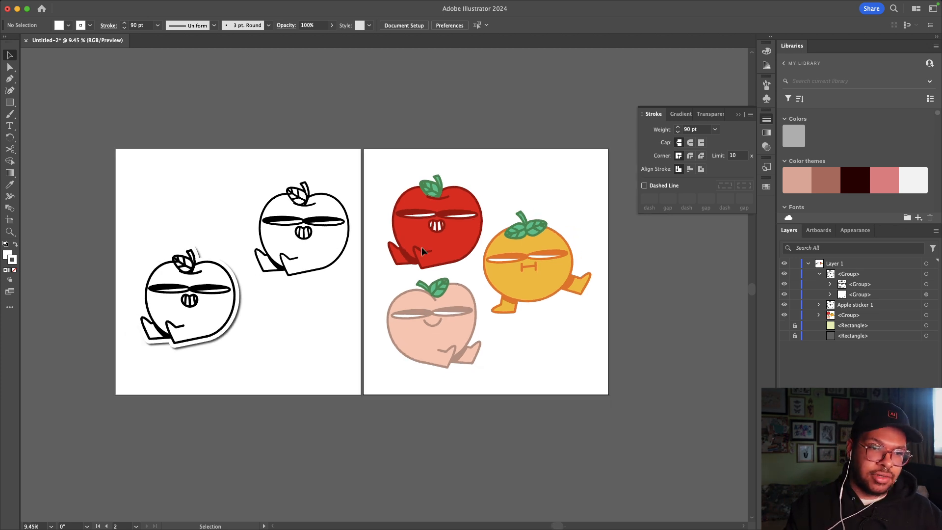
pyautogui.scroll(4, 430, 252)
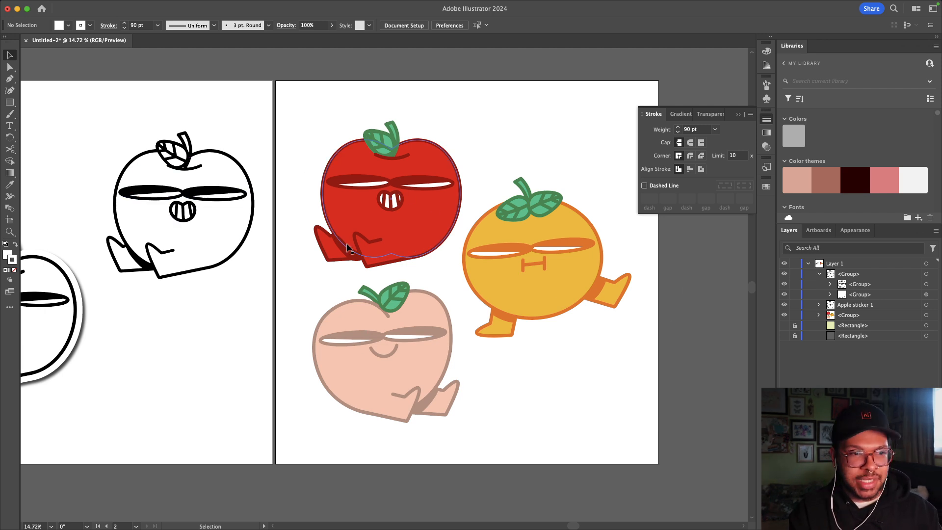
pyautogui.scroll(2, 339, 248)
# Step: Show the pale-green background rectangle layer behind the fruit characters
pyautogui.press('a')
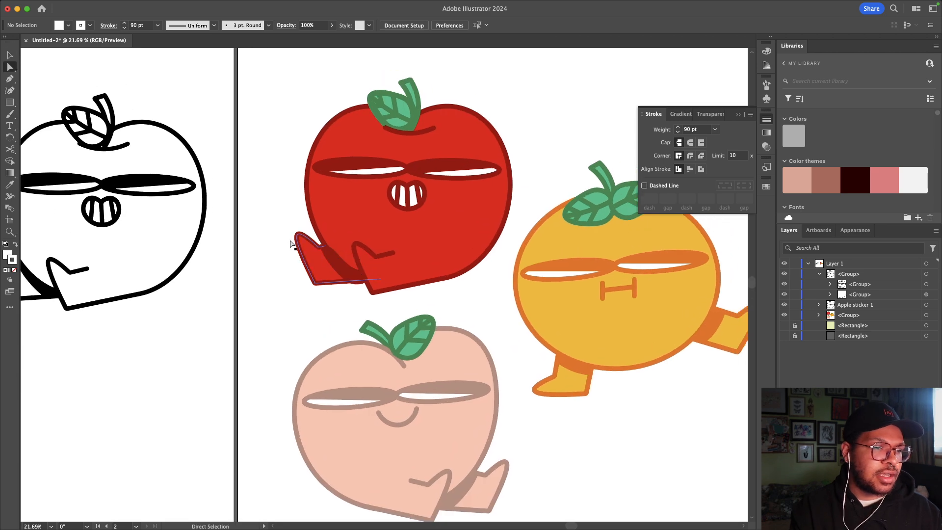
pyautogui.moveTo(320, 244); pyautogui.dragTo(367, 291)
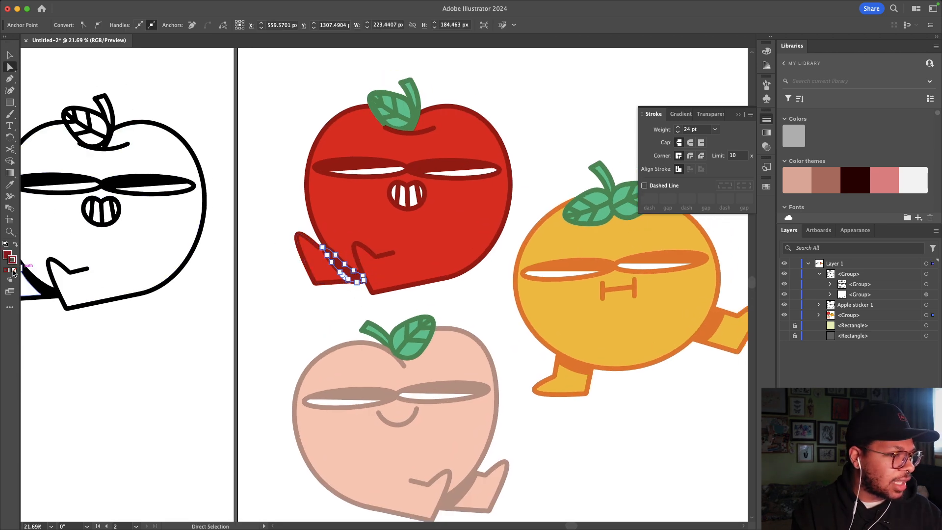
pyautogui.click(256, 305)
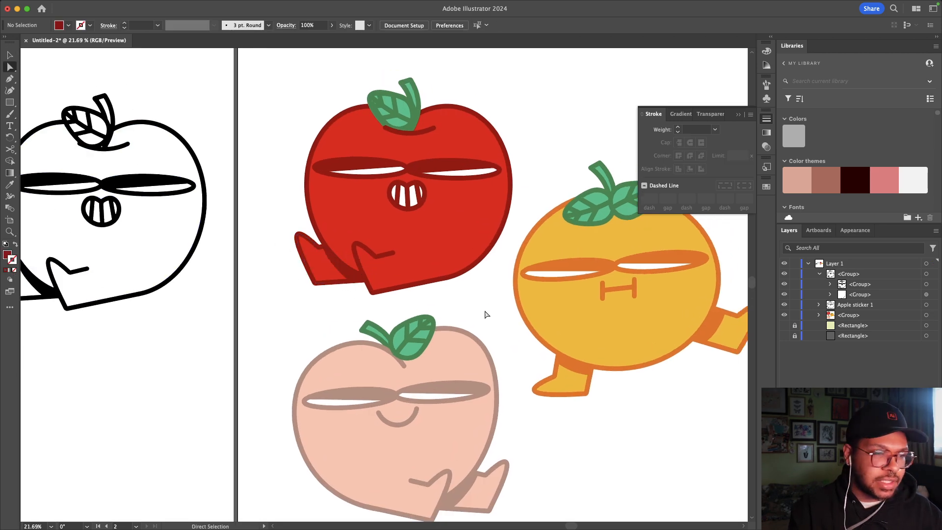
pyautogui.scroll(-3, 486, 314)
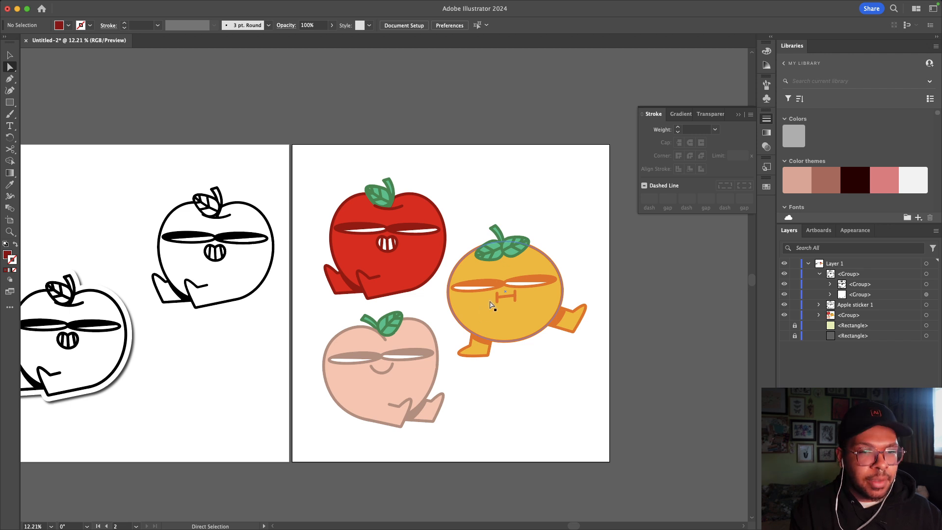
pyautogui.press('v')
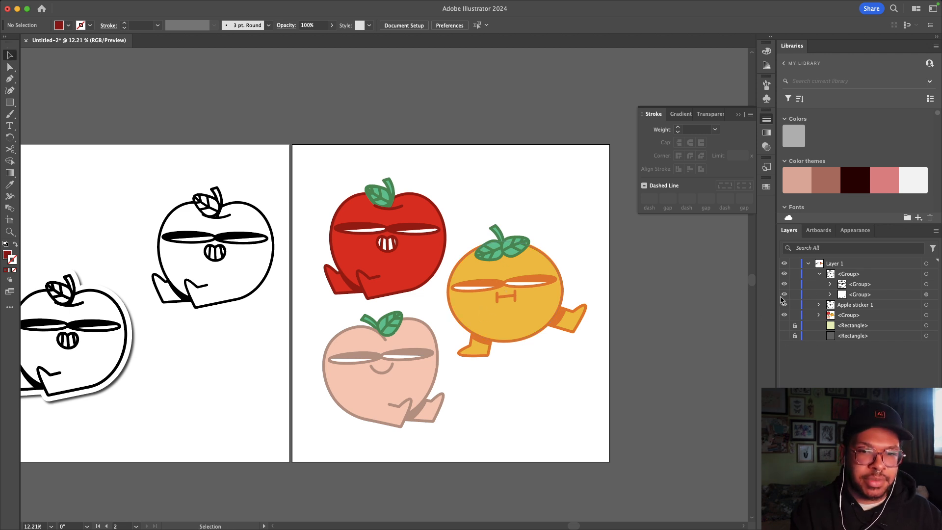
pyautogui.click(784, 325)
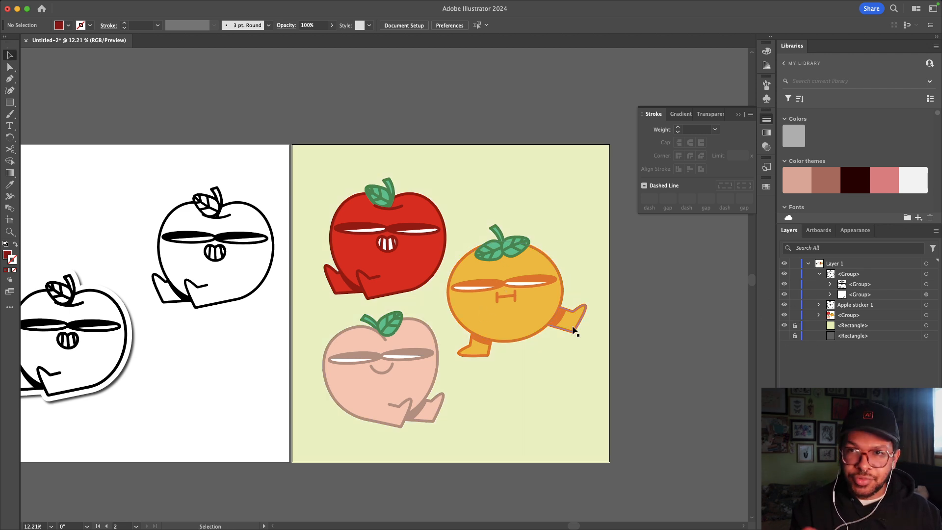
# Step: Ungroup the fruit group into separate apple, orange and peach groups
pyautogui.click(400, 231)
pyautogui.hscroll(-3, 400, 231)
pyautogui.scroll(-1, 400, 231)
pyautogui.rightClick(572, 253)
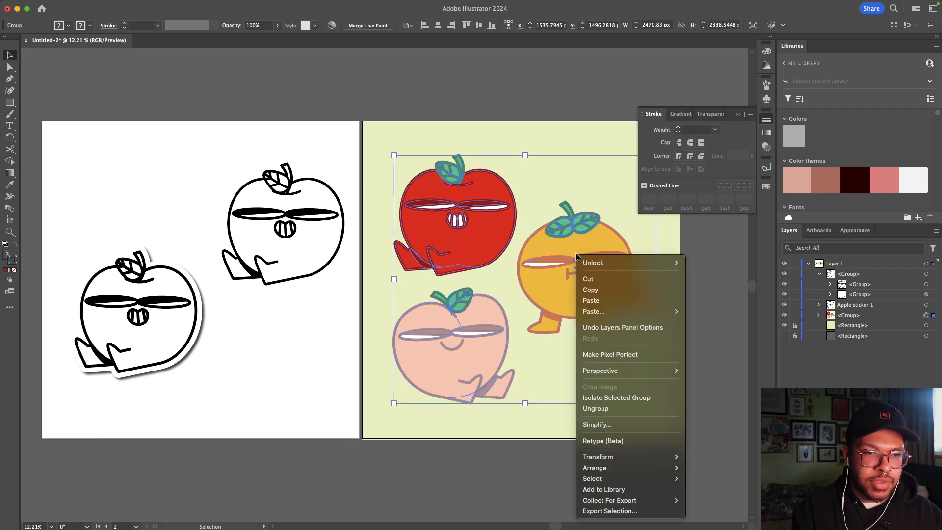
pyautogui.click(609, 411)
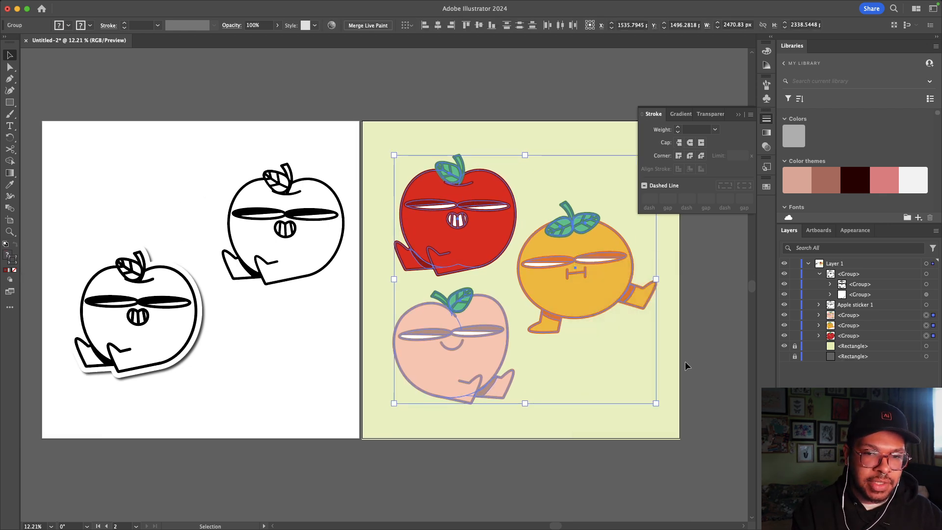
pyautogui.click(685, 361)
# Step: Try dragging the orange, apple and peach, then undo to restore their positions
pyautogui.moveTo(589, 256); pyautogui.dragTo(629, 219)
pyautogui.moveTo(456, 220); pyautogui.dragTo(440, 117)
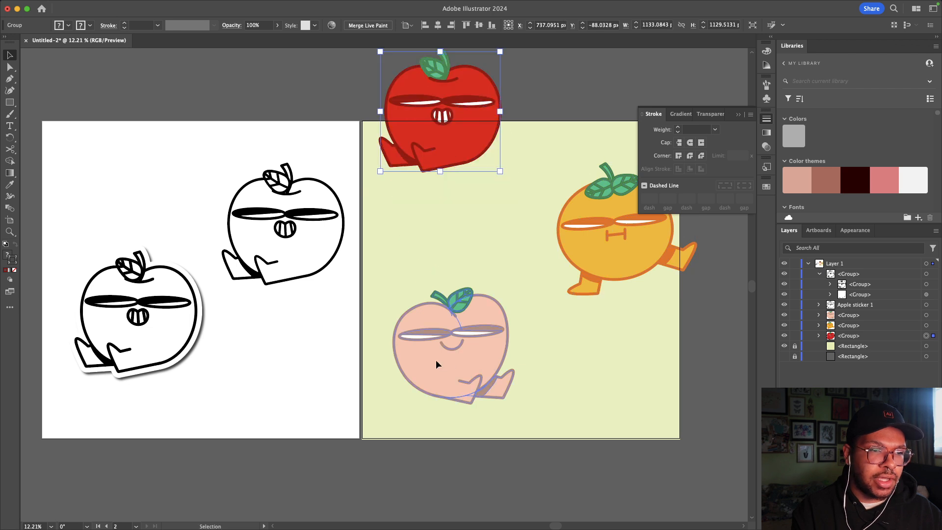
pyautogui.moveTo(436, 363); pyautogui.dragTo(633, 439)
pyautogui.press('super+z')
pyautogui.press('super+z')
pyautogui.press('super+z')
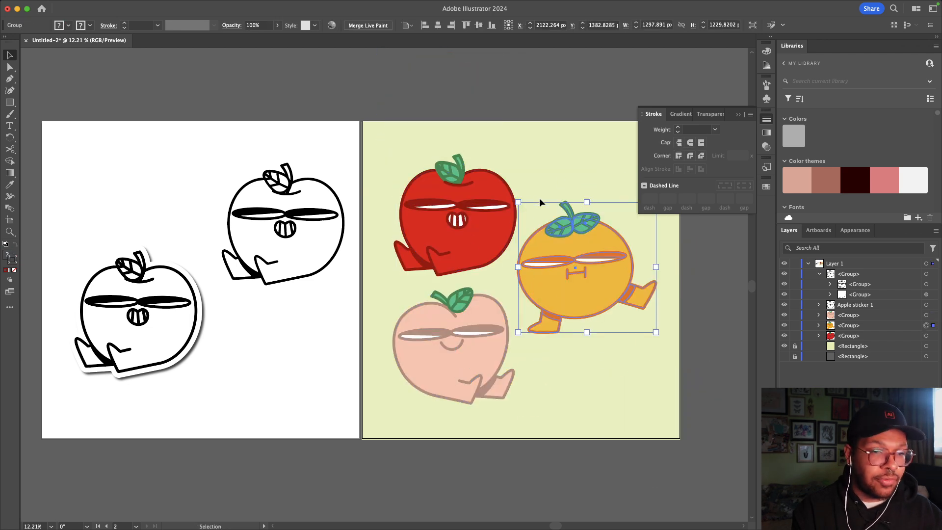
# Step: Paste a copy of the red apple in front and move it below the orange in Layers
pyautogui.click(471, 211)
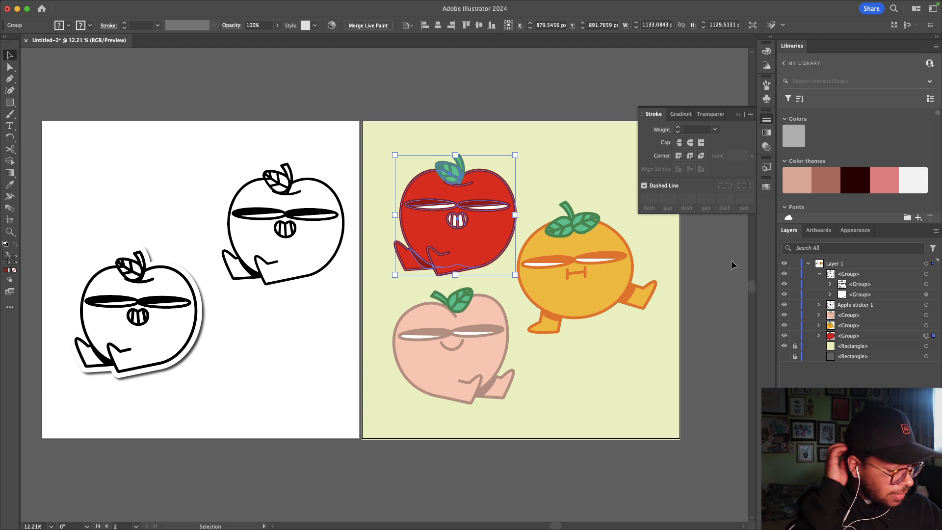
pyautogui.press('a')
pyautogui.press('super+c')
pyautogui.press('super+v')
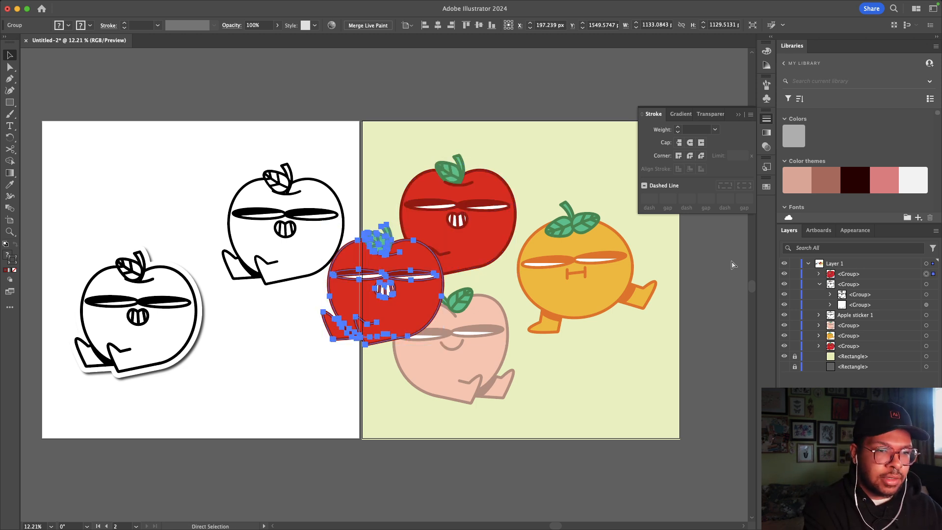
pyautogui.press('super+z')
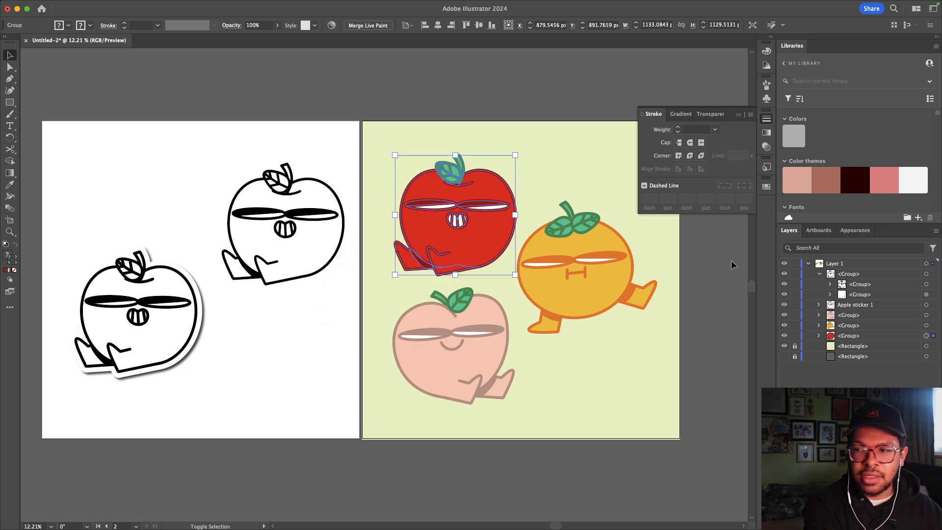
pyautogui.press('a')
pyautogui.press('super+f')
pyautogui.press('v')
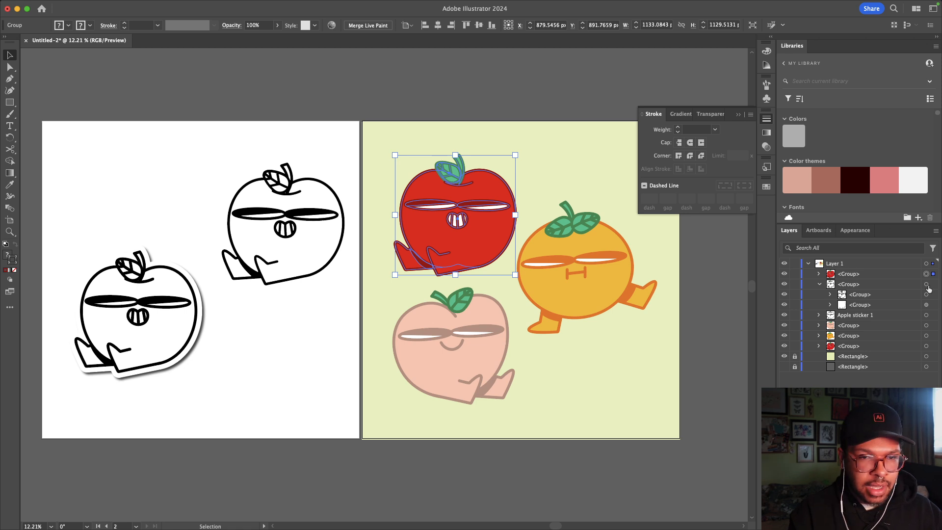
pyautogui.moveTo(849, 274); pyautogui.dragTo(852, 340)
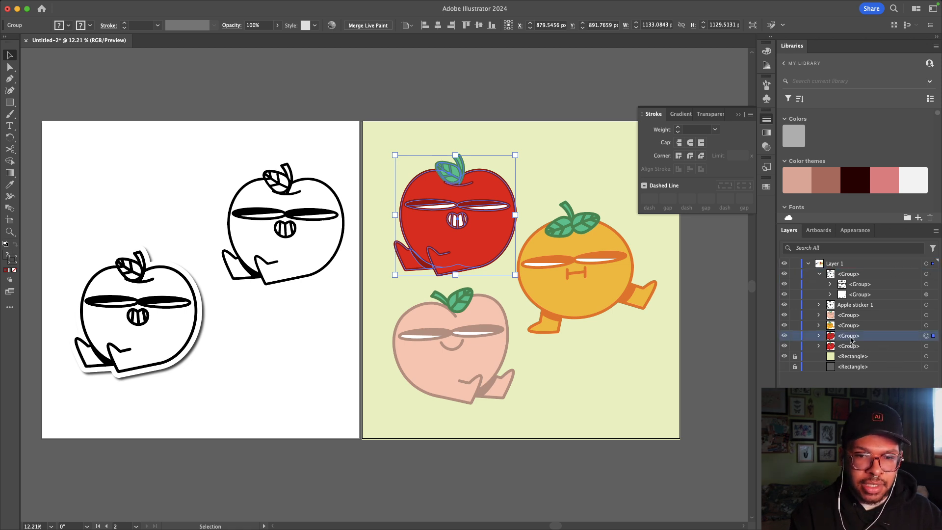
# Step: Name the two apple groups 'apple' and 'apple outline'
pyautogui.doubleClick(851, 339)
pyautogui.write('top')
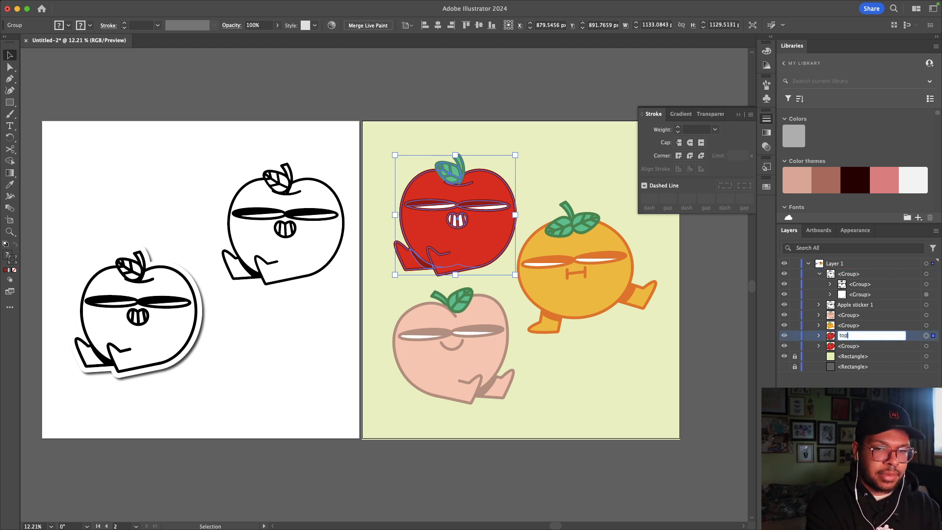
pyautogui.press('BackSpace')
pyautogui.press('BackSpace')
pyautogui.press('BackSpace')
pyautogui.write('a')
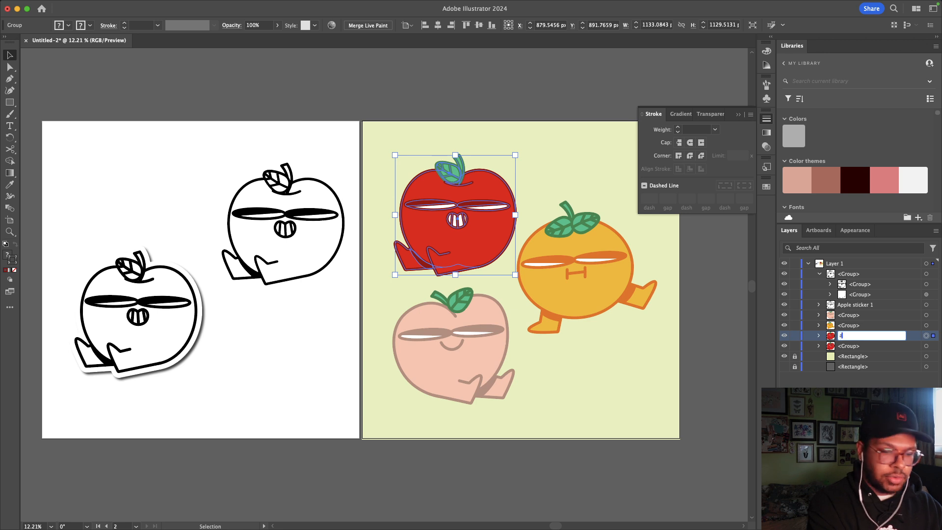
pyautogui.write('pple')
pyautogui.press('Return')
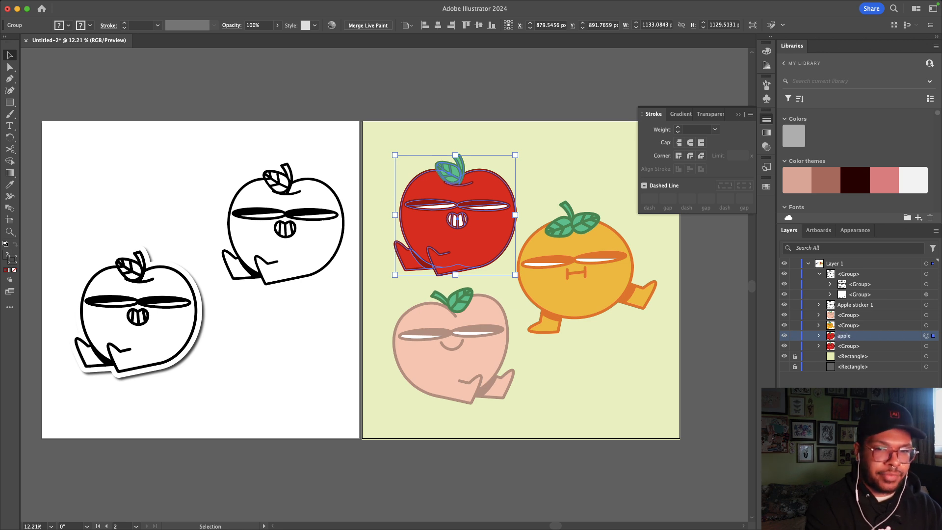
pyautogui.doubleClick(843, 347)
pyautogui.write('apple outl')
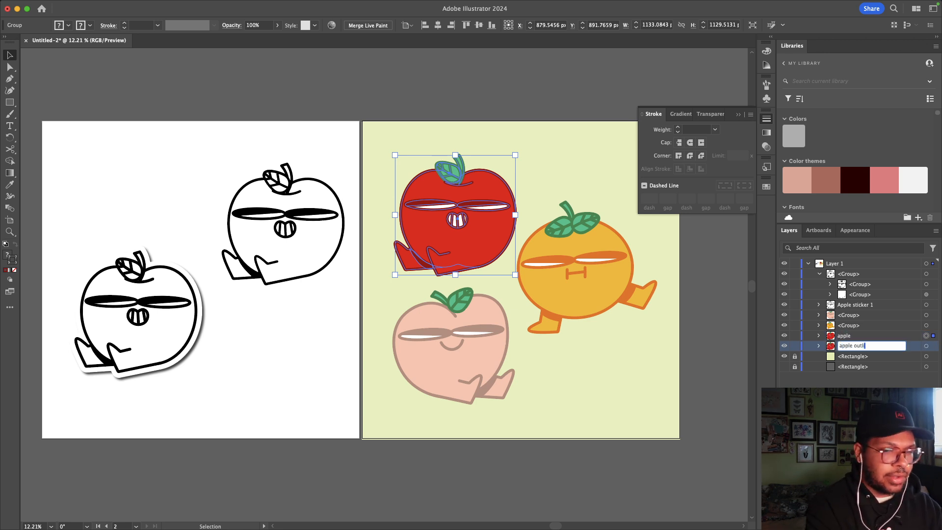
pyautogui.write('ine')
pyautogui.press('Return')
pyautogui.click(589, 259)
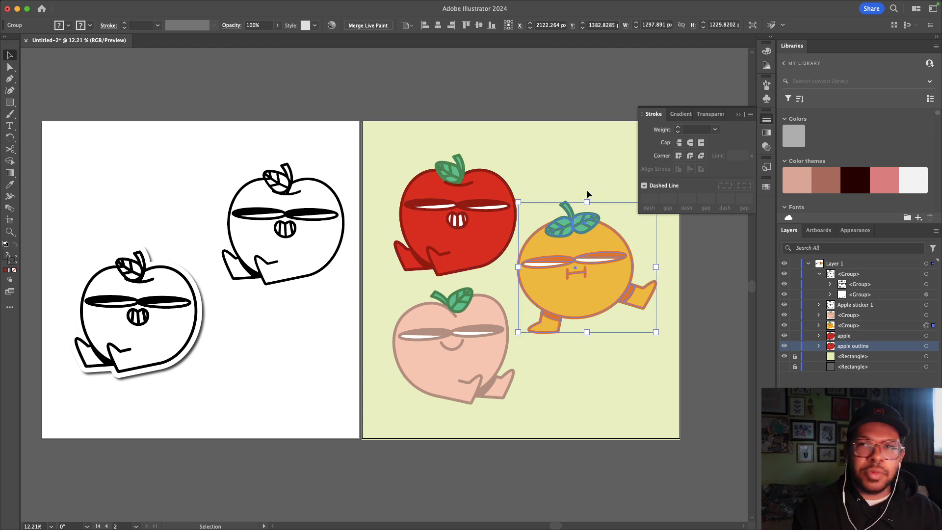
# Step: Inspect the orange's body, leaf, mouth and leg paths with Direct Selection
pyautogui.click(8, 69)
pyautogui.click(653, 305)
pyautogui.click(616, 288)
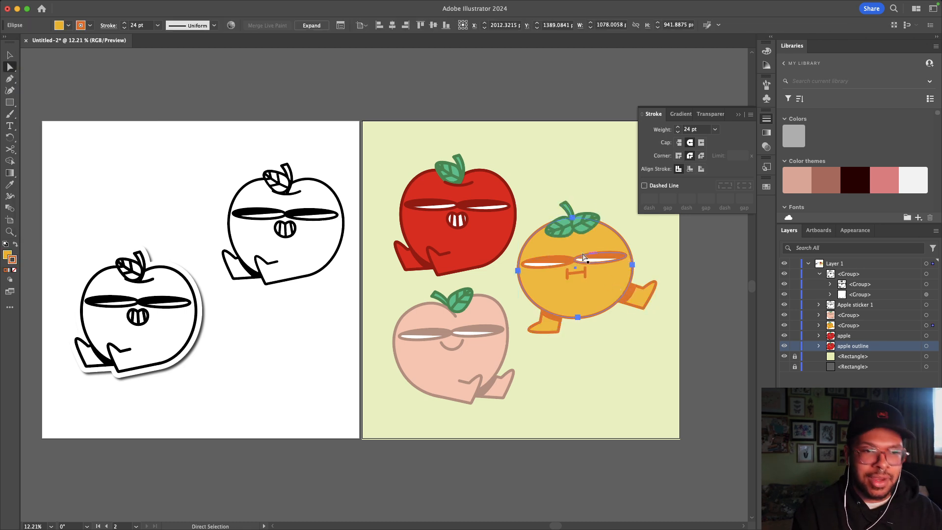
pyautogui.click(573, 229)
pyautogui.click(568, 279)
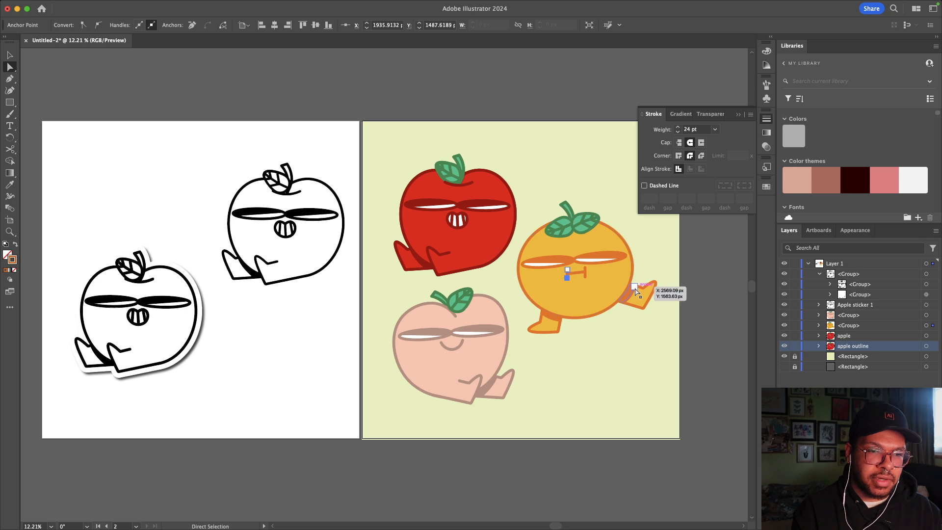
pyautogui.click(634, 292)
pyautogui.click(10, 55)
pyautogui.click(184, 60)
# Step: Duplicate the orange in front and move the copy below the peach in Layers
pyautogui.click(563, 216)
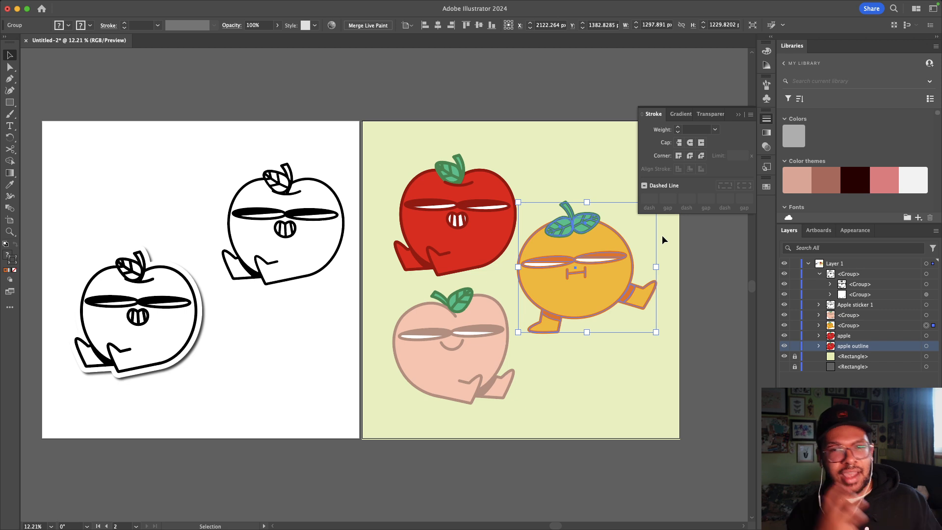
pyautogui.press('super+c')
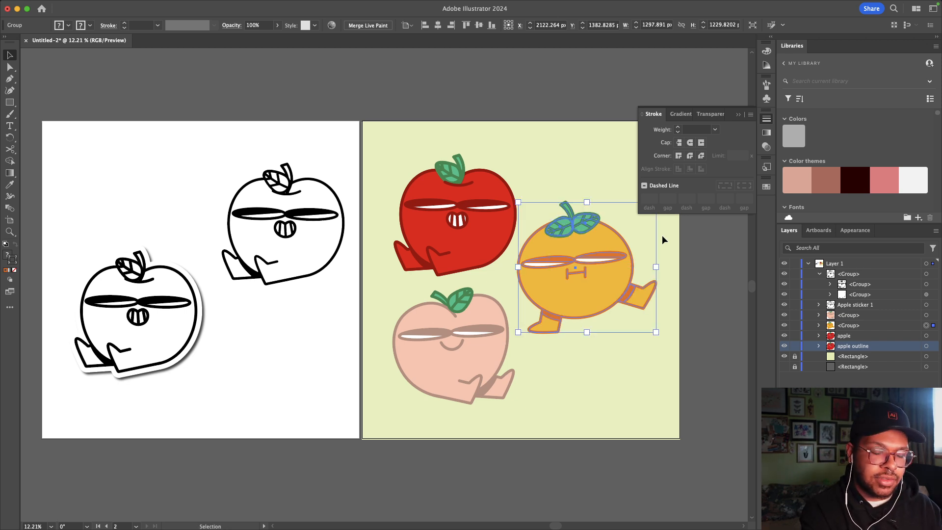
pyautogui.press('super+shift+bracketright')
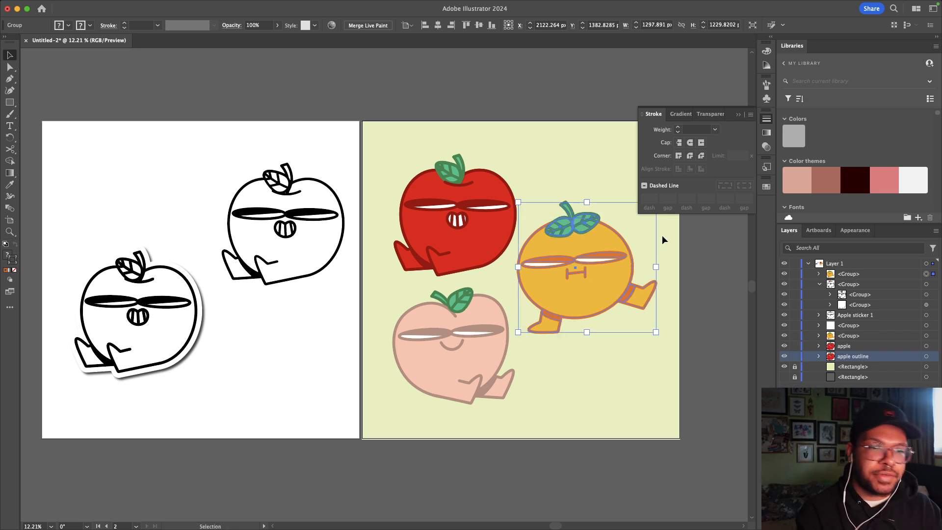
pyautogui.moveTo(858, 272); pyautogui.dragTo(859, 335)
pyautogui.press('super+z')
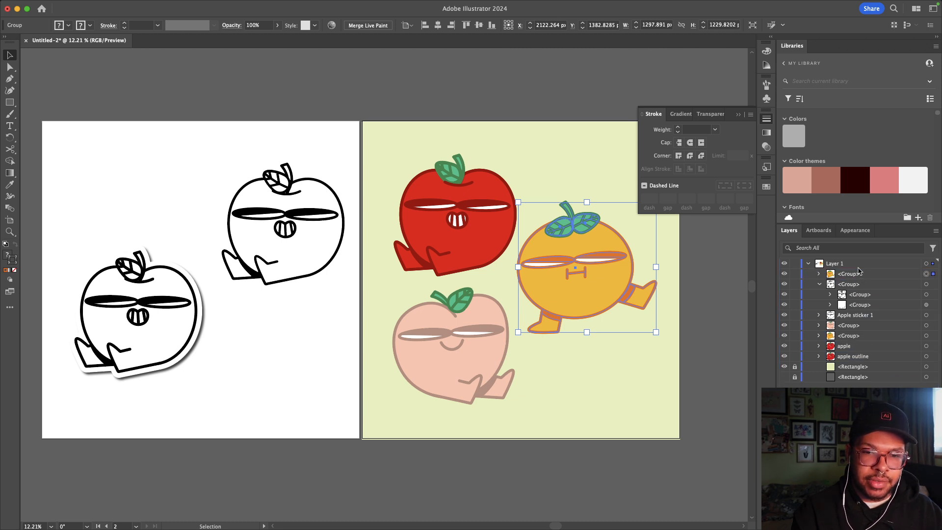
pyautogui.moveTo(859, 274); pyautogui.dragTo(858, 328)
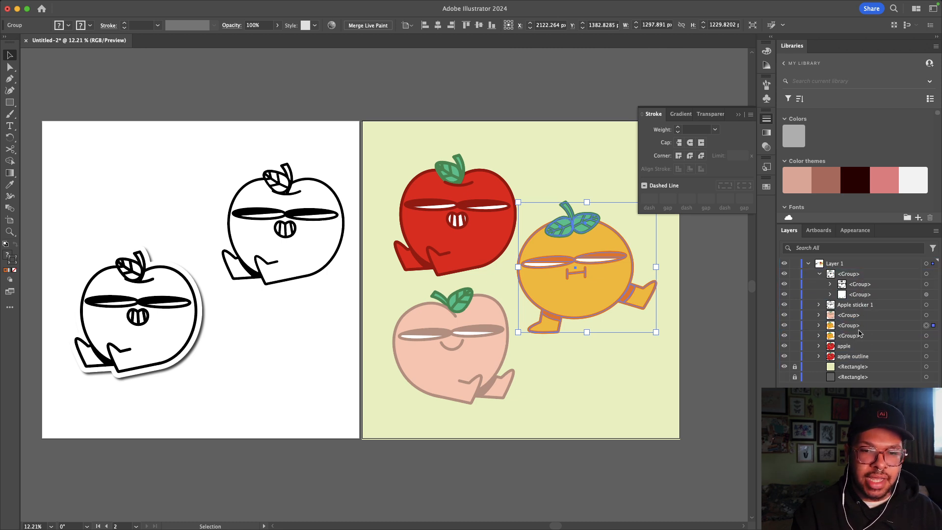
# Step: Name the orange groups 'orange' and 'orange outline'
pyautogui.doubleClick(851, 324)
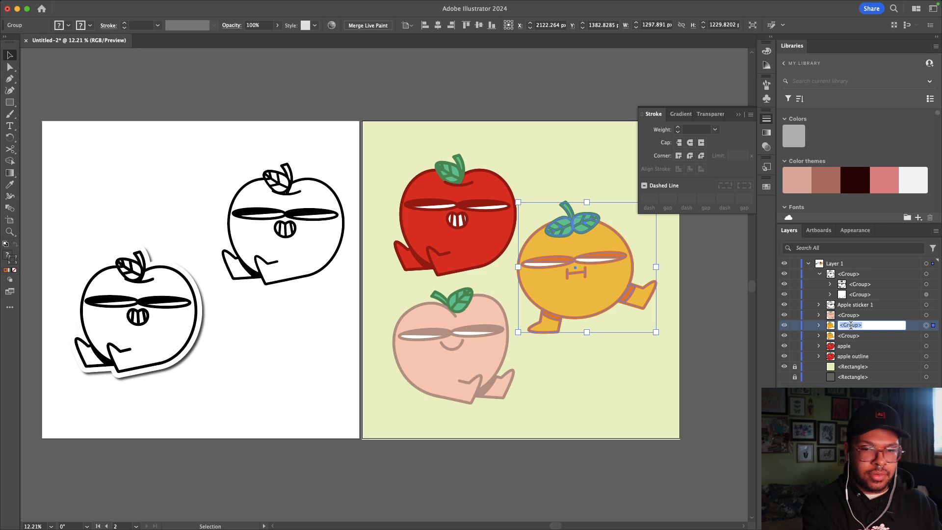
pyautogui.write('orange')
pyautogui.press('Return')
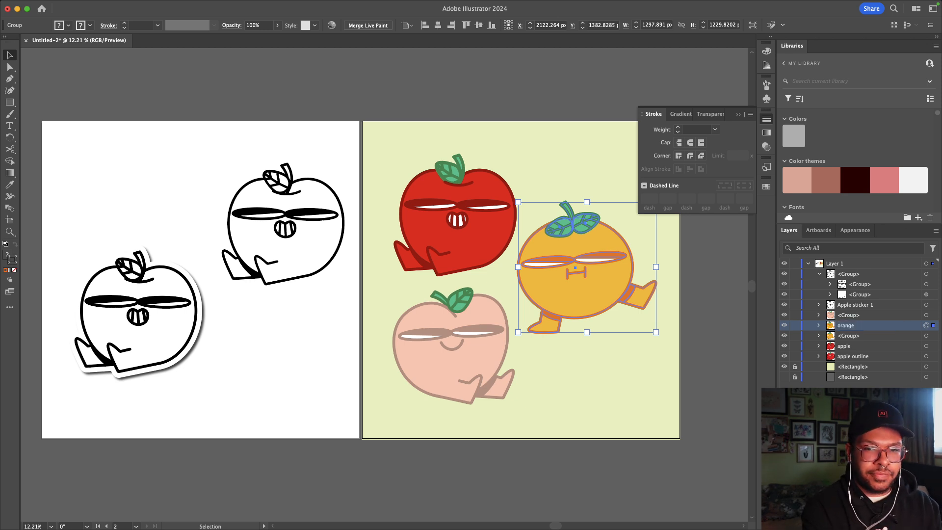
pyautogui.doubleClick(849, 336)
pyautogui.write('orna')
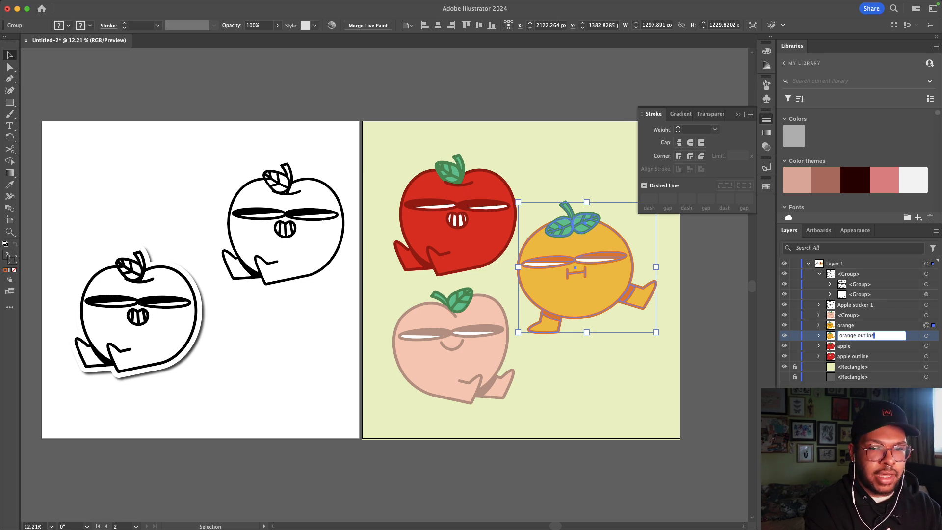
pyautogui.write('ge outline')
pyautogui.press('Return')
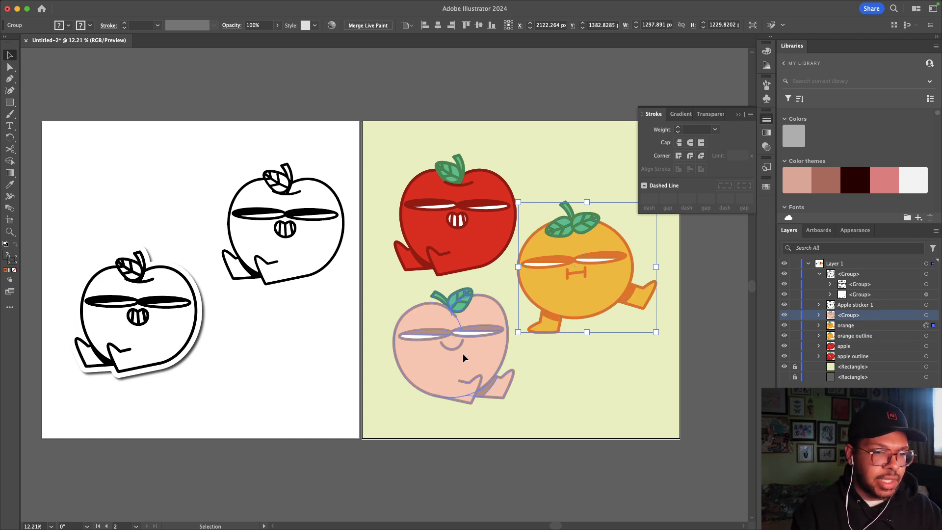
# Step: Duplicate the peach in front and move the copy below Apple sticker 1 in Layers
pyautogui.click(466, 353)
pyautogui.press('a')
pyautogui.press('super+shift+bracketright')
pyautogui.press('v')
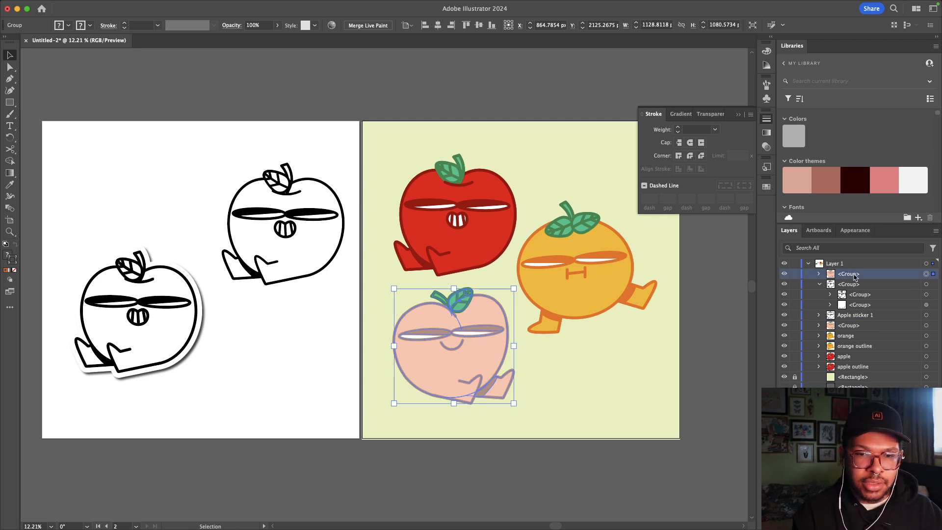
pyautogui.moveTo(855, 277); pyautogui.dragTo(855, 318)
# Step: Name the peach groups 'peach' and 'peach outline' and hide the 'peach' layer
pyautogui.doubleClick(856, 315)
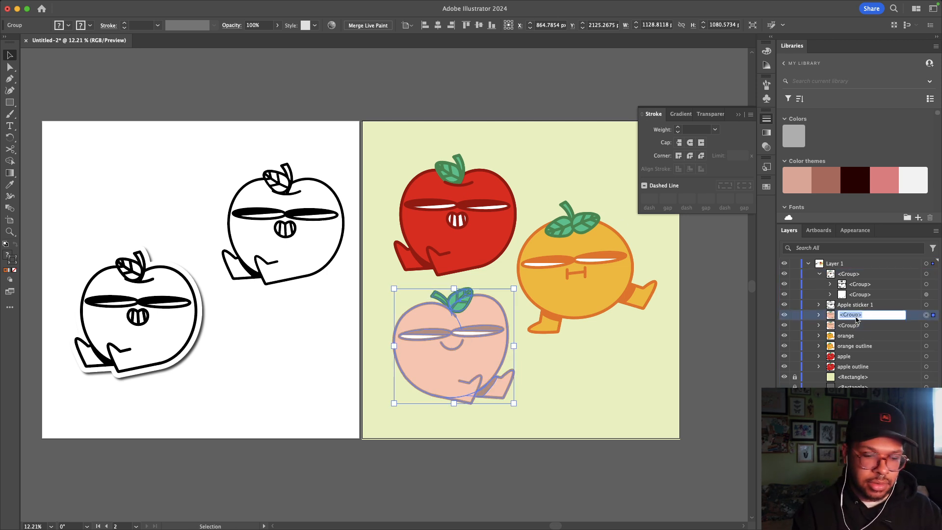
pyautogui.write('peach')
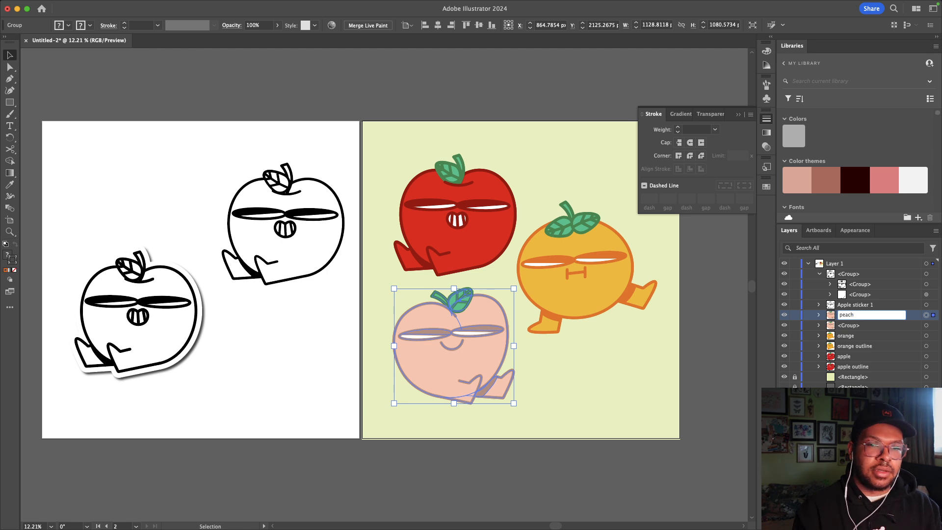
pyautogui.press('Tab')
pyautogui.write('pe')
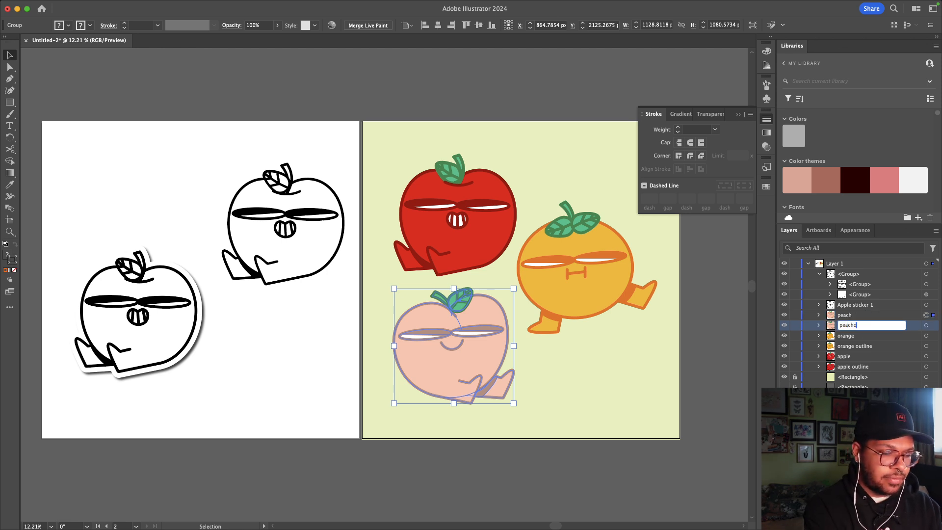
pyautogui.write('ach outl')
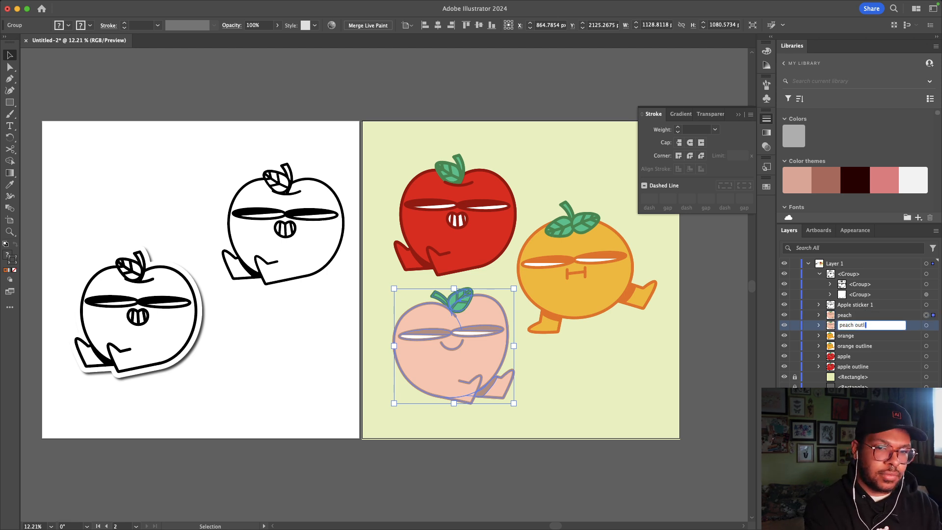
pyautogui.write('ine')
pyautogui.press('Return')
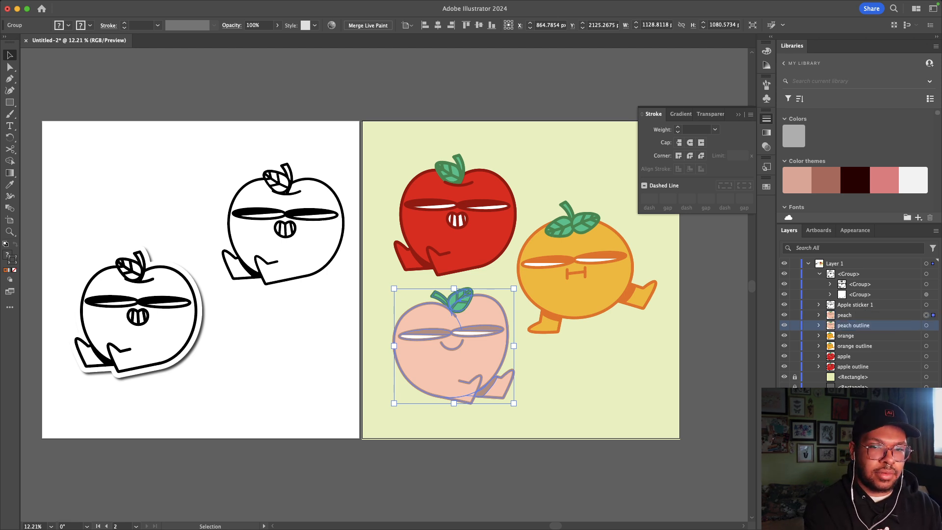
pyautogui.click(784, 315)
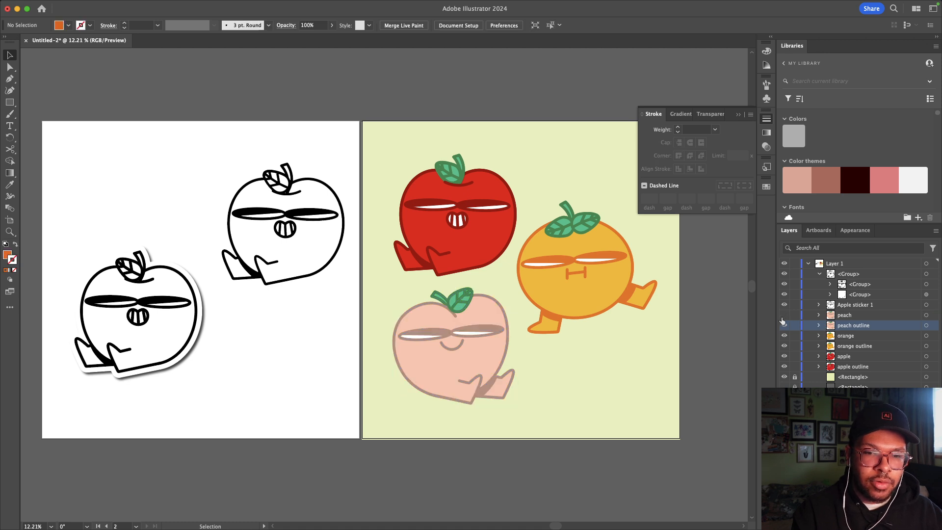
# Step: Hide the apple layer and rasterize the orange outline copy
pyautogui.click(784, 356)
pyautogui.click(564, 301)
pyautogui.press('a')
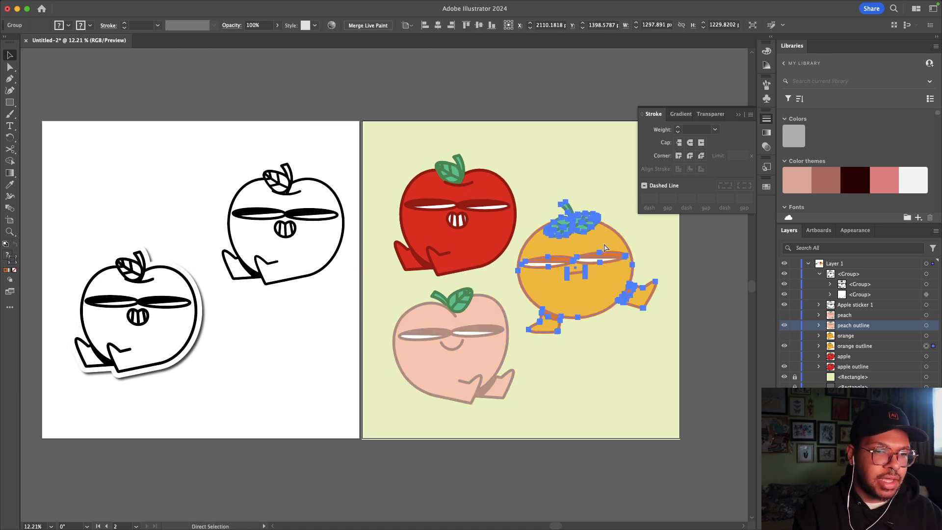
pyautogui.press('v')
pyautogui.click(160, 5)
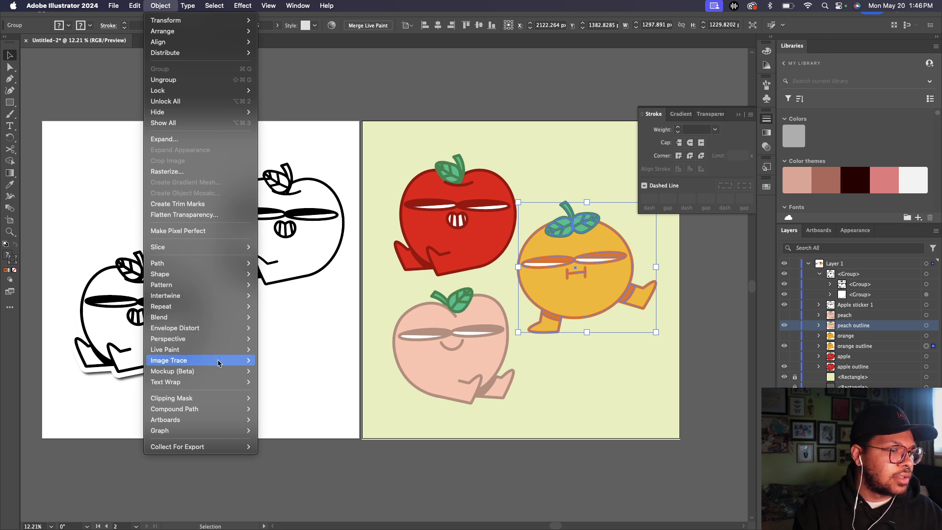
pyautogui.click(175, 171)
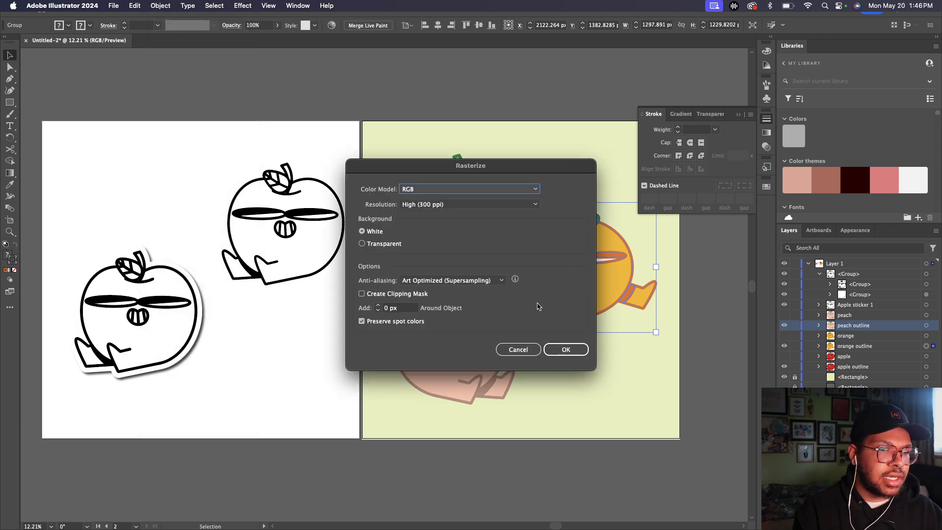
pyautogui.click(564, 349)
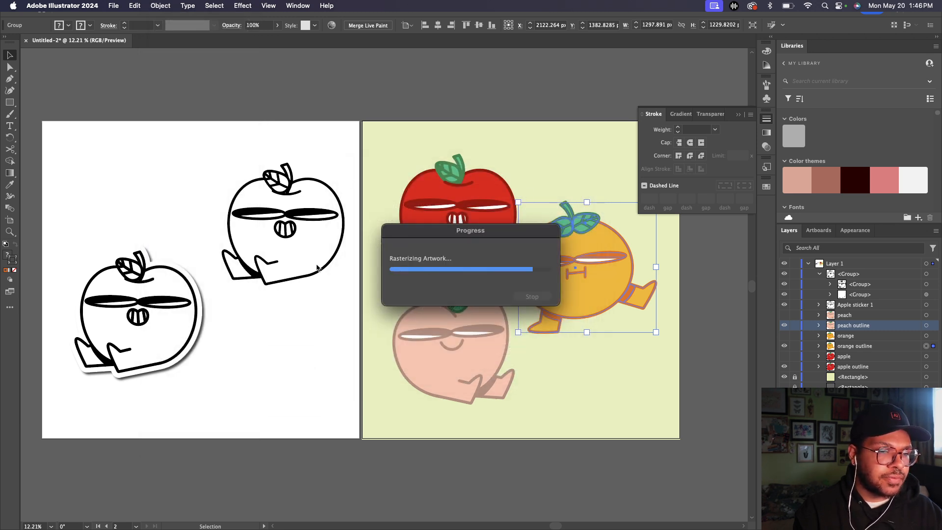
# Step: Image Trace Make and Expand the orange, then delete its white background path
pyautogui.click(134, 6)
pyautogui.moveTo(161, 5)
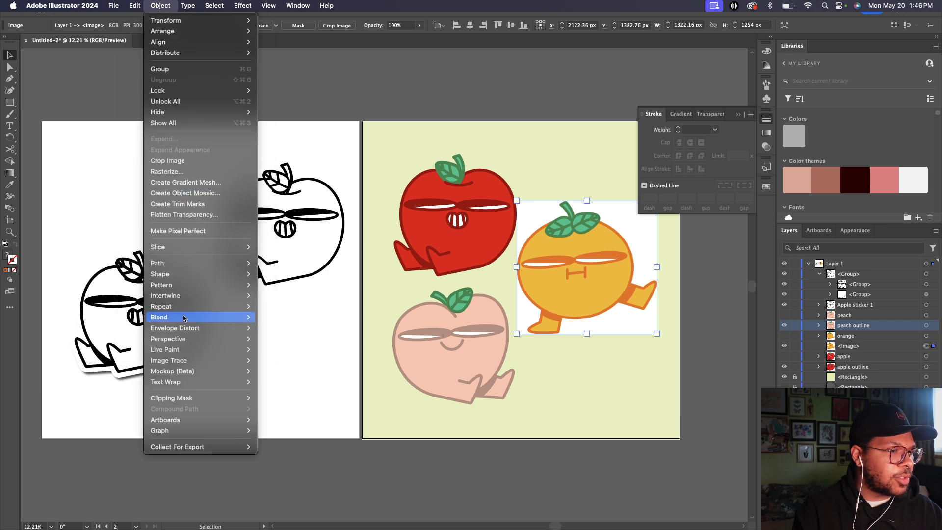
pyautogui.moveTo(196, 361)
pyautogui.click(294, 373)
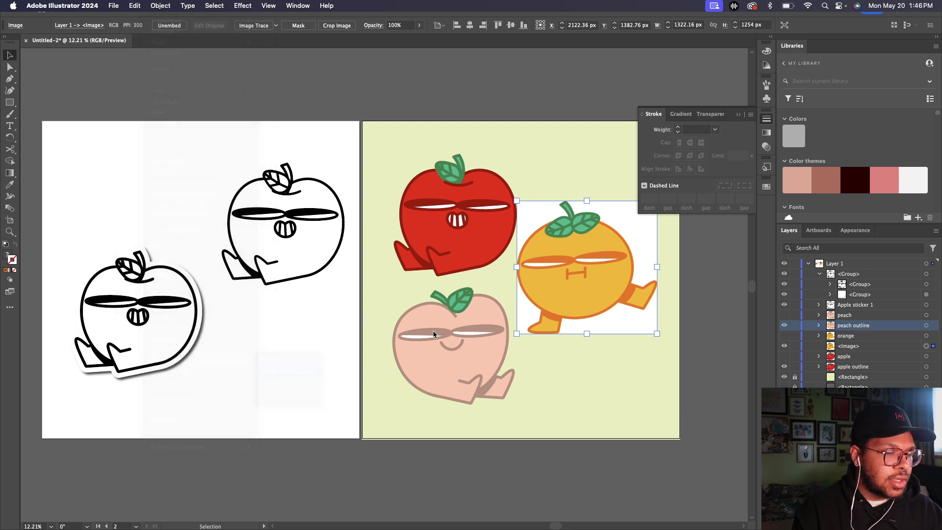
pyautogui.click(474, 280)
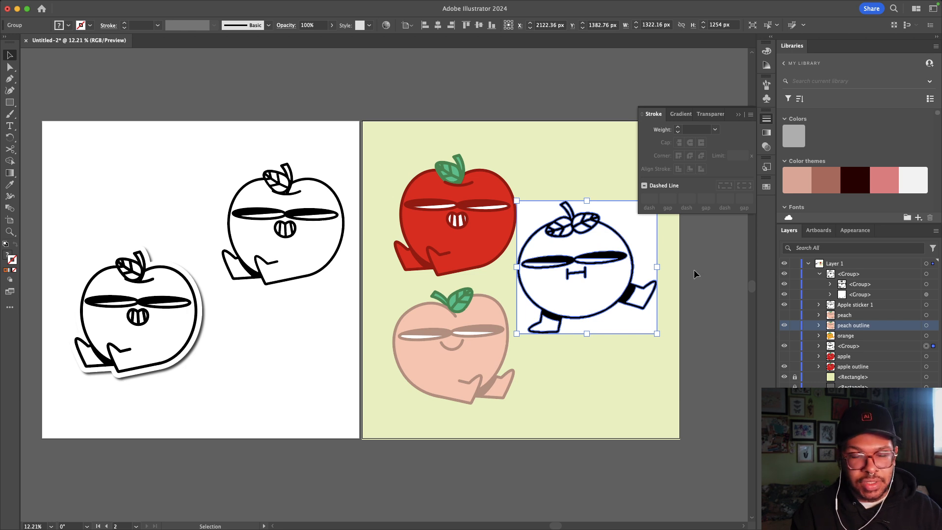
pyautogui.press('a')
pyautogui.click(527, 322)
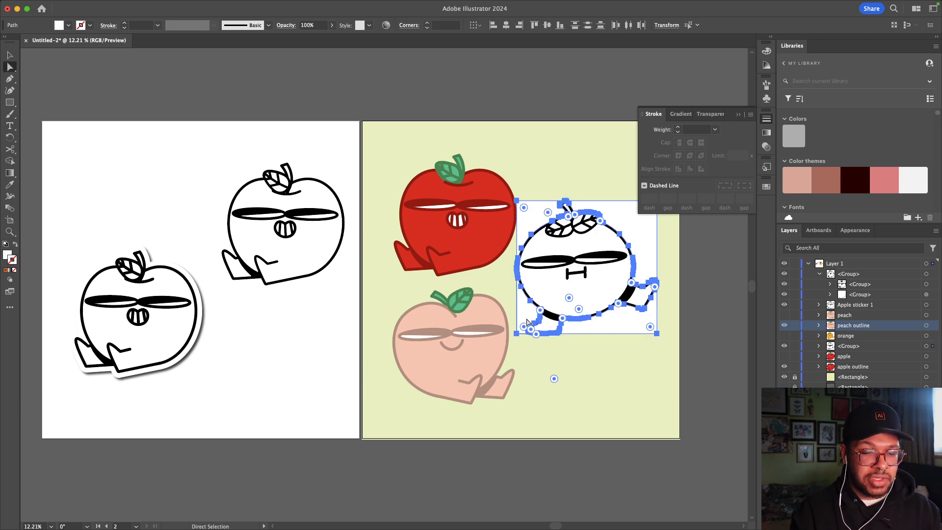
pyautogui.press('Delete')
pyautogui.press('v')
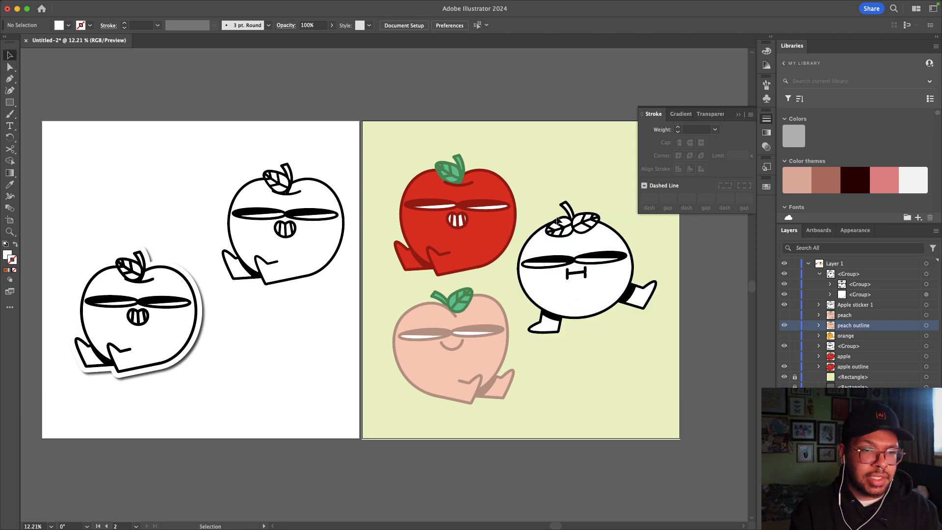
pyautogui.click(467, 208)
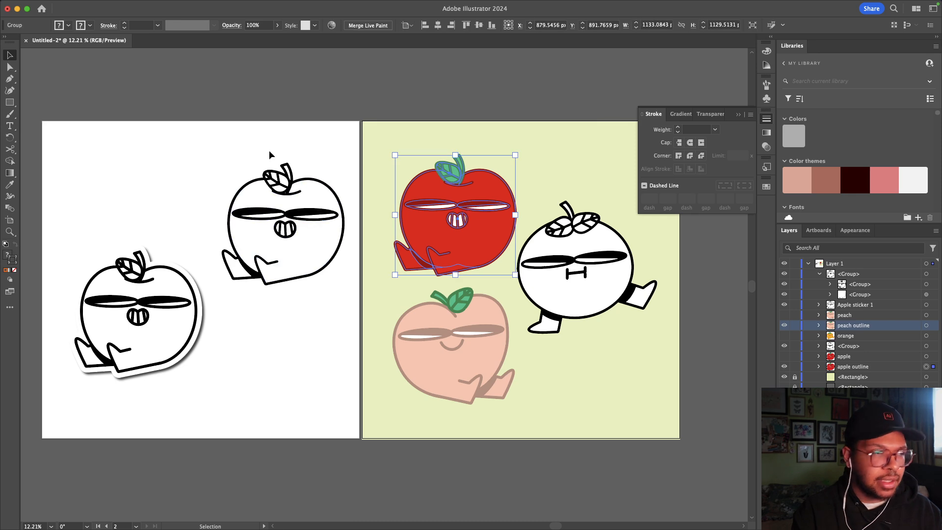
# Step: Rasterize the apple with default settings and Image Trace Make and Expand it
pyautogui.click(161, 5)
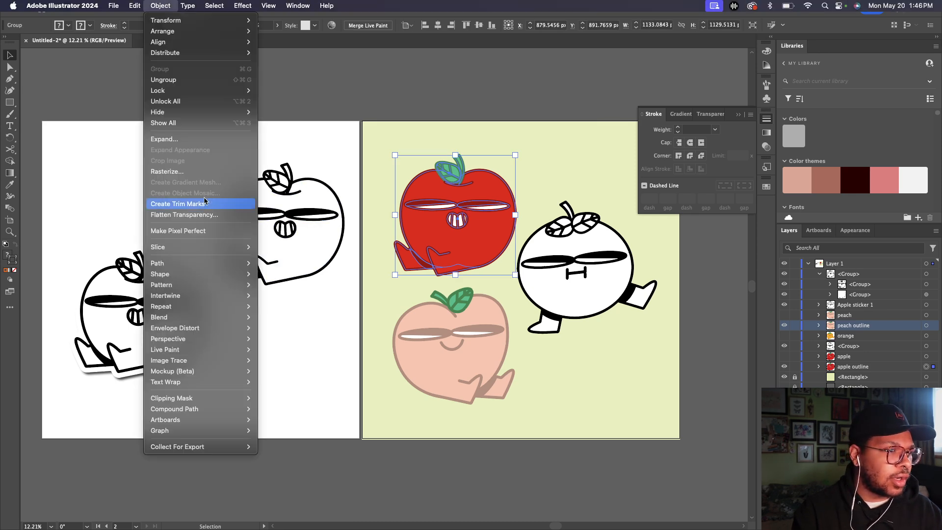
pyautogui.click(167, 171)
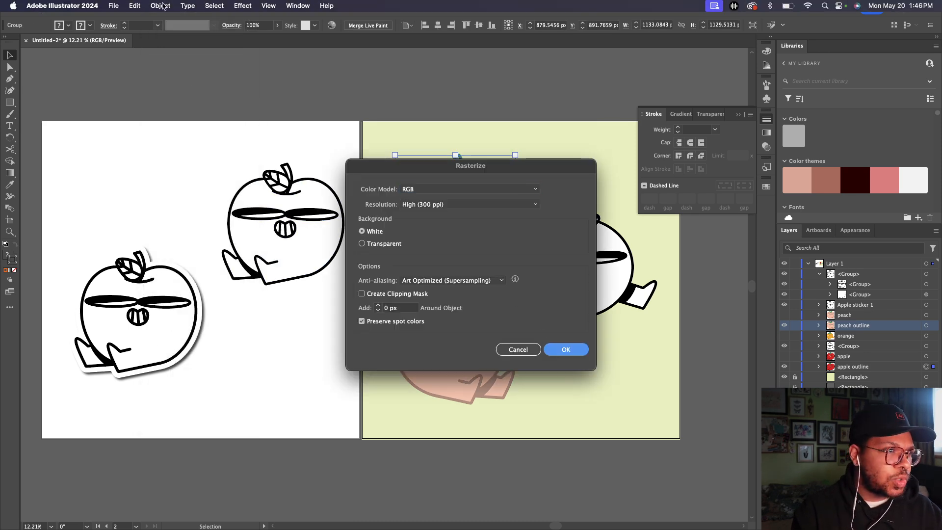
pyautogui.press('Return')
pyautogui.click(160, 5)
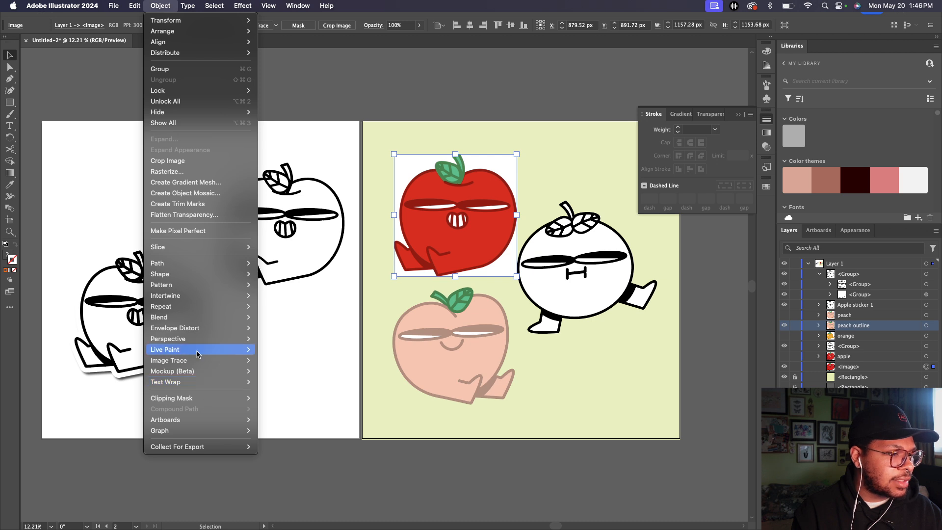
pyautogui.click(284, 371)
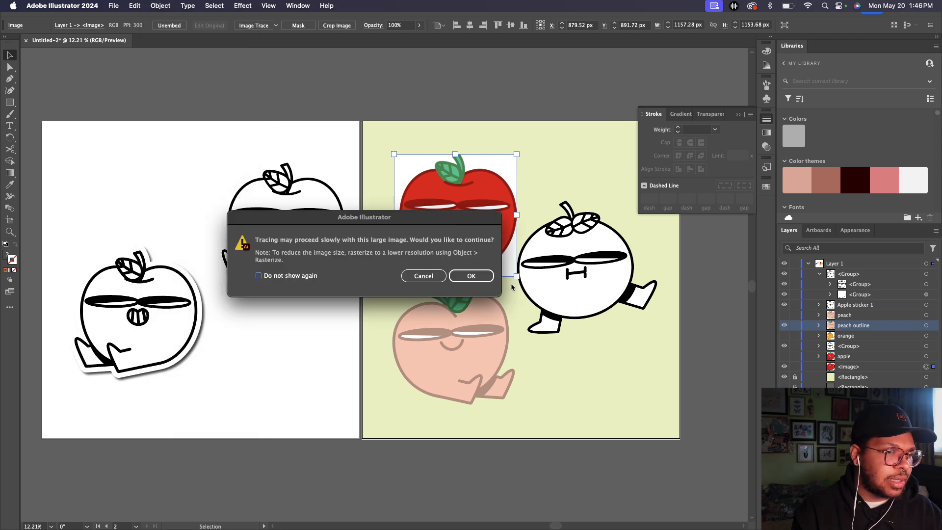
pyautogui.click(483, 276)
# Step: Delete the two white background pieces around the traced apple
pyautogui.press('a')
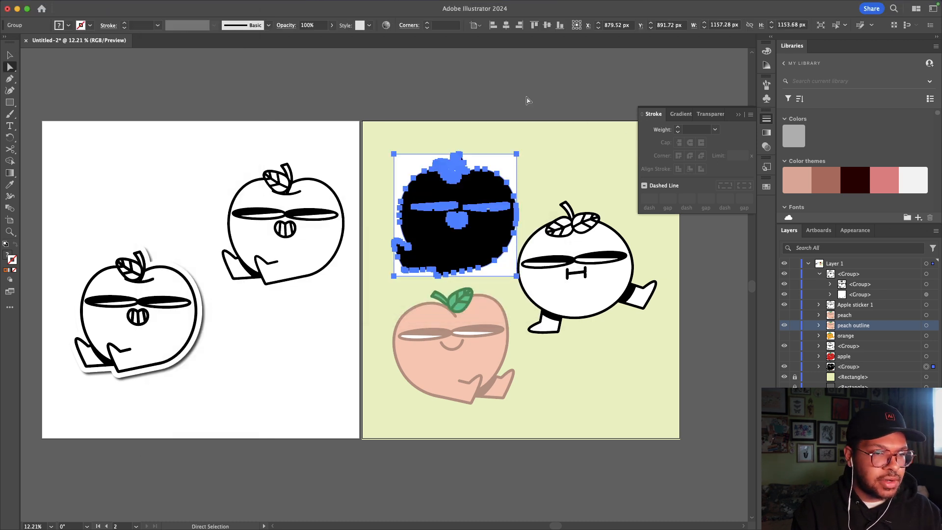
pyautogui.click(527, 101)
pyautogui.click(504, 164)
pyautogui.keyDown('shift'); pyautogui.click(398, 275); pyautogui.keyUp('shift')
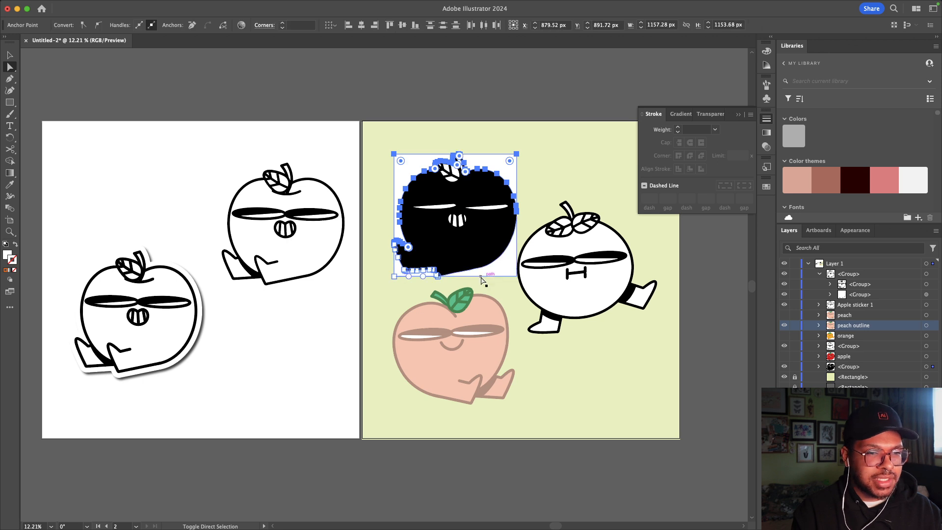
pyautogui.press('Delete')
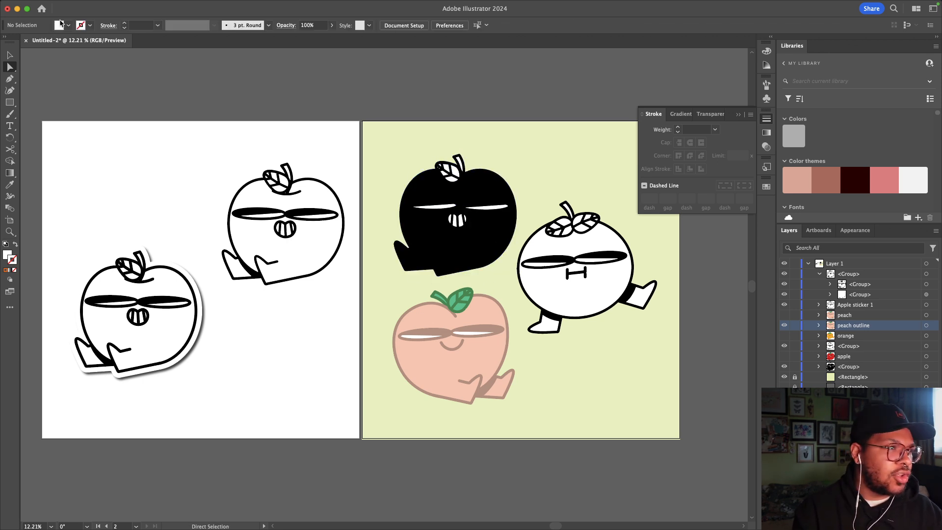
# Step: Select the peach character and start rasterizing it
pyautogui.click(11, 55)
pyautogui.click(488, 304)
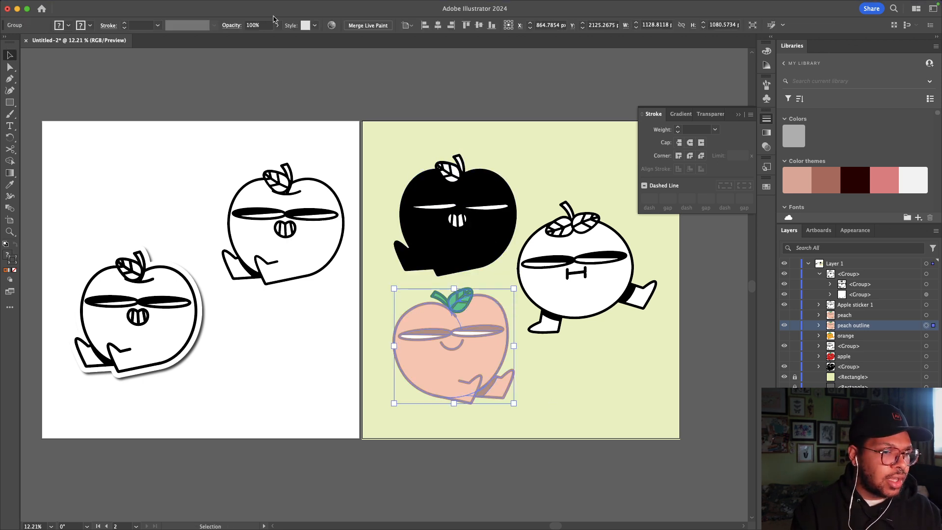
pyautogui.click(160, 6)
pyautogui.moveTo(202, 368)
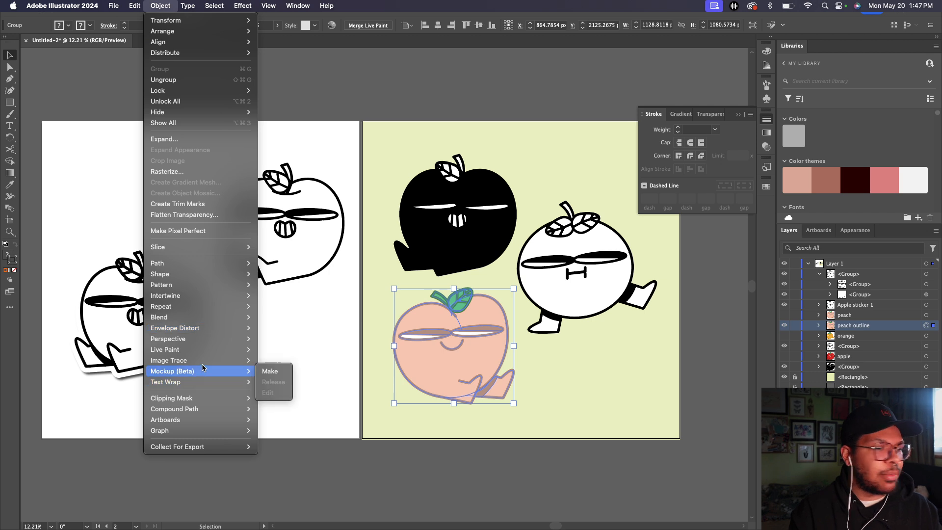
pyautogui.click(180, 171)
# Step: Rasterize and trace the peach, then undo both to restore the vector peach with its paths selected
pyautogui.click(566, 350)
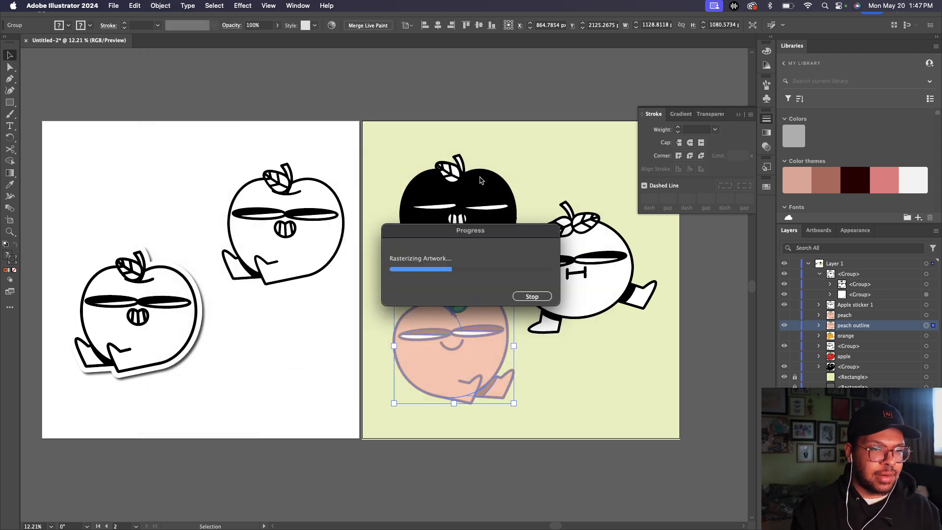
pyautogui.click(160, 6)
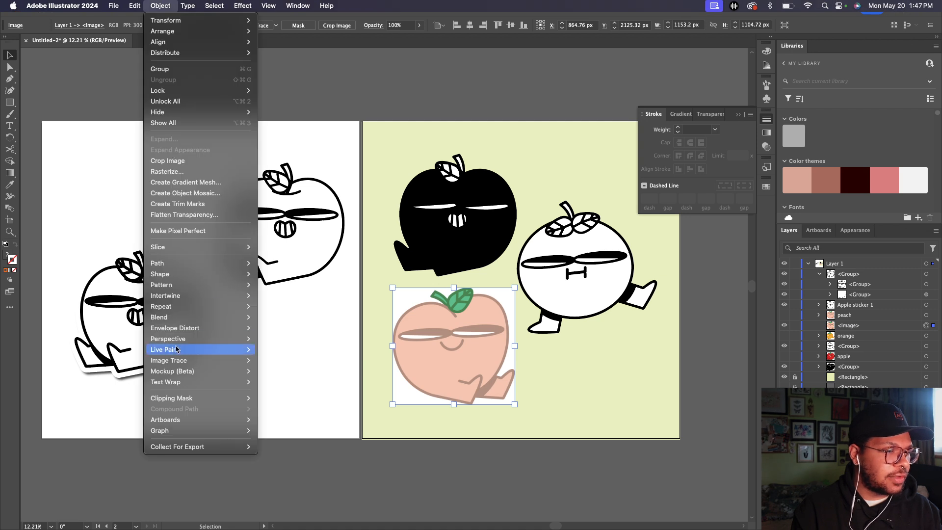
pyautogui.moveTo(187, 362)
pyautogui.click(273, 360)
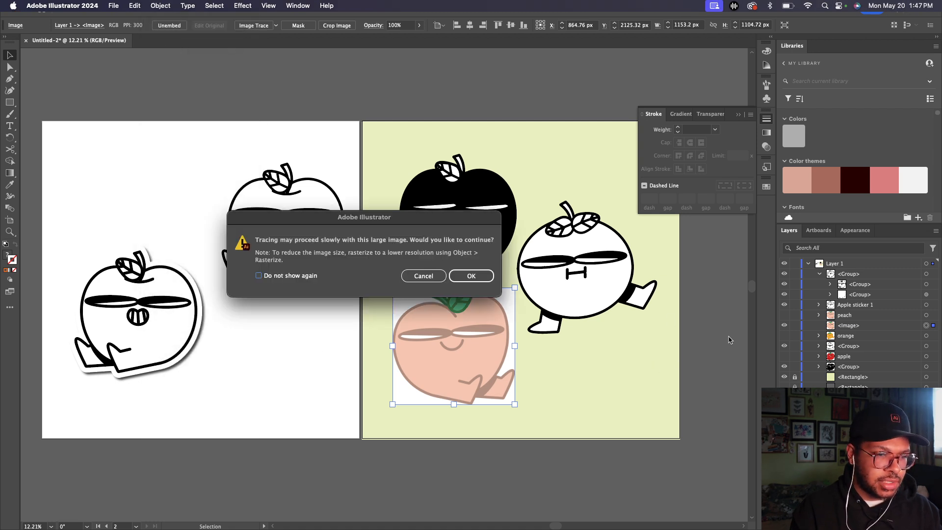
pyautogui.click(482, 279)
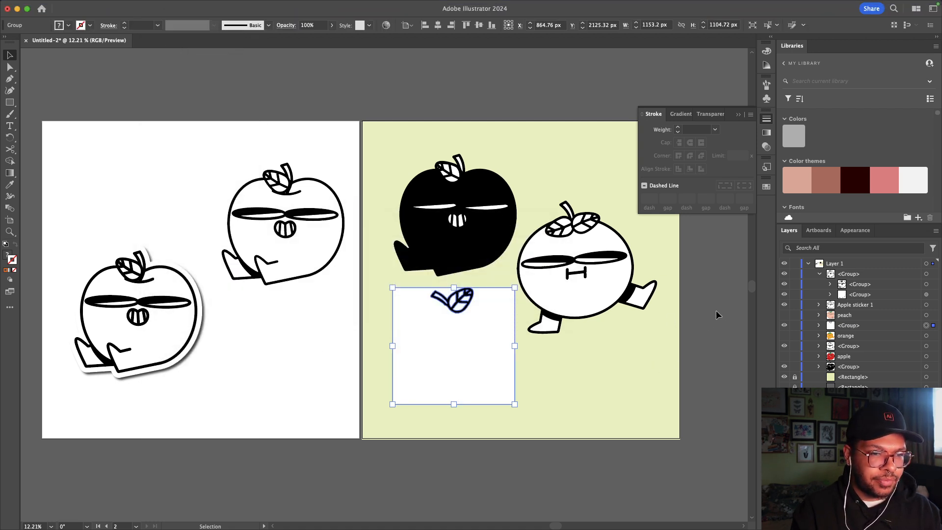
pyautogui.press('super+z')
pyautogui.press('a')
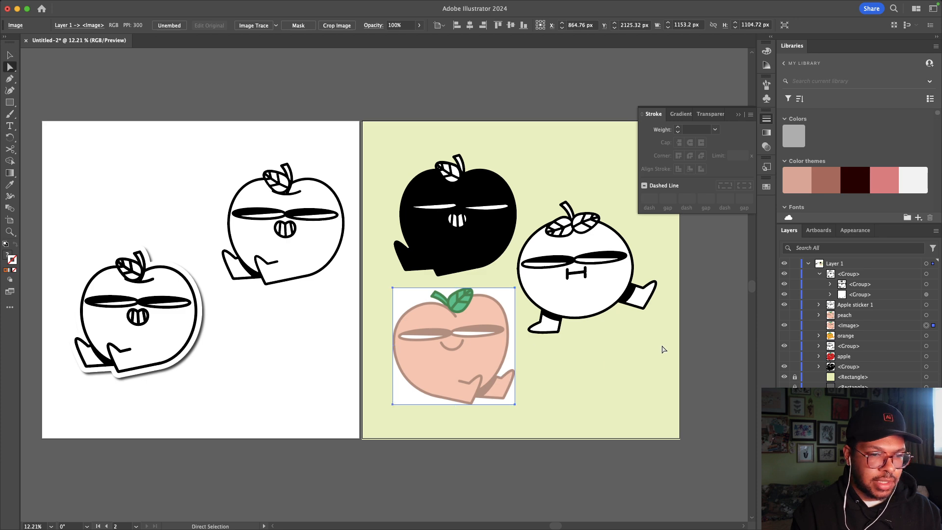
pyautogui.scroll(2, 521, 368)
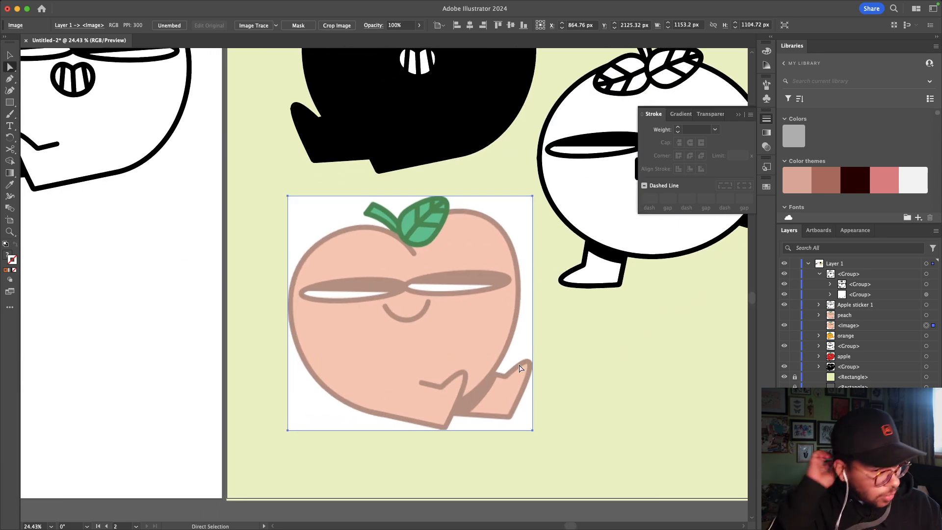
pyautogui.press('super+z')
pyautogui.press('a')
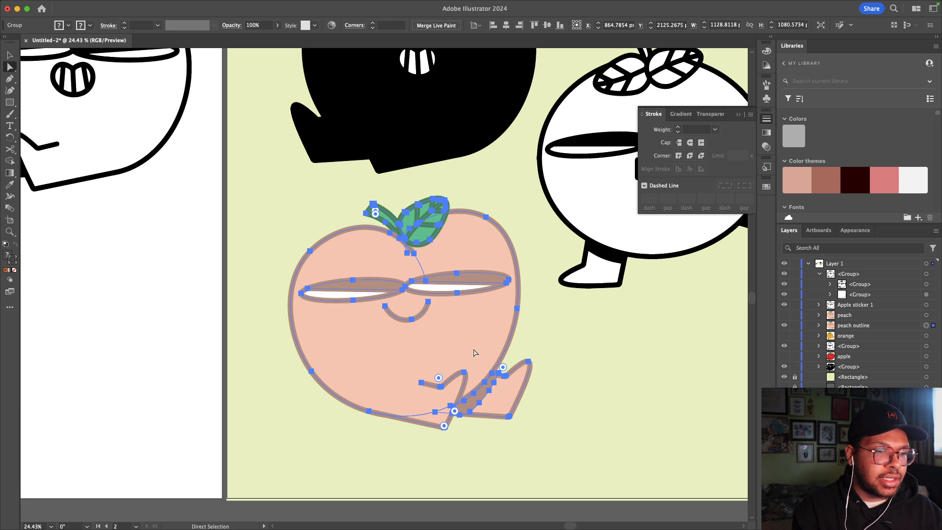
# Step: Change the peach's outline stroke colour to black (#000000) and reselect the peach
pyautogui.doubleClick(12, 260)
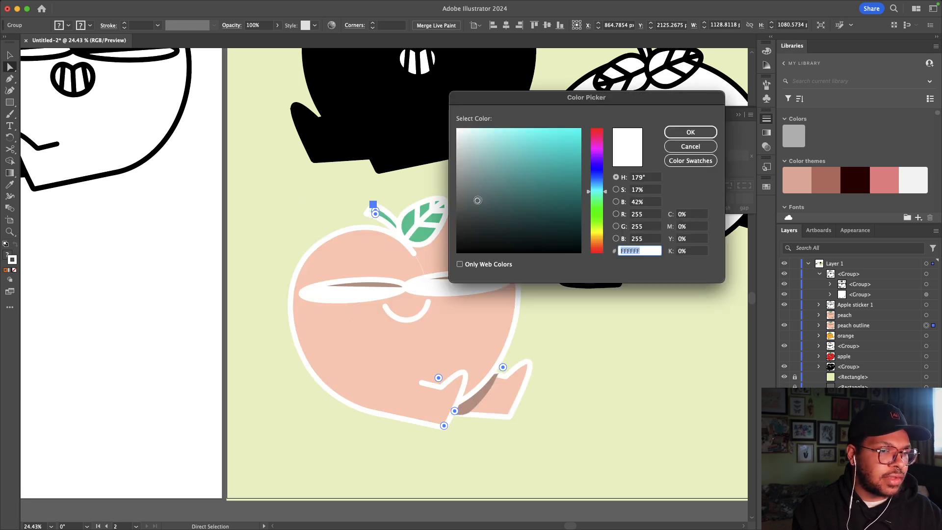
pyautogui.click(694, 130)
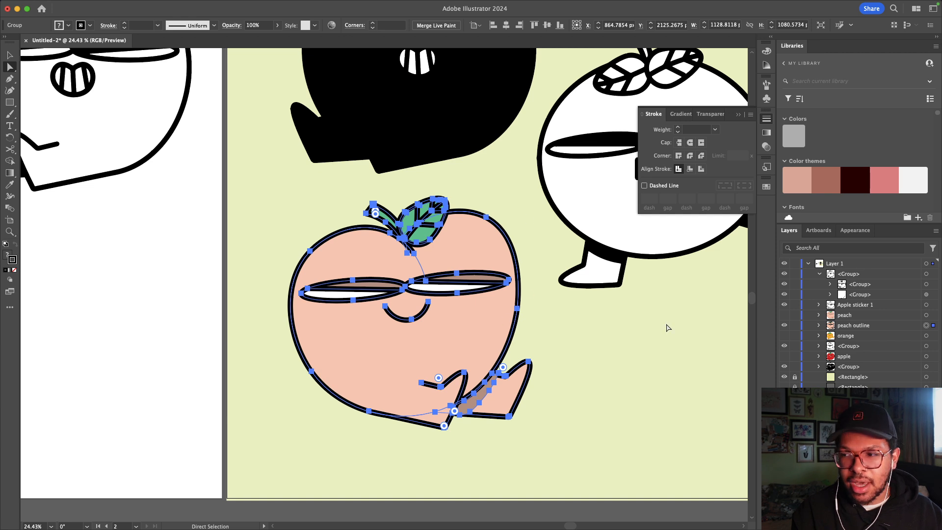
pyautogui.click(10, 55)
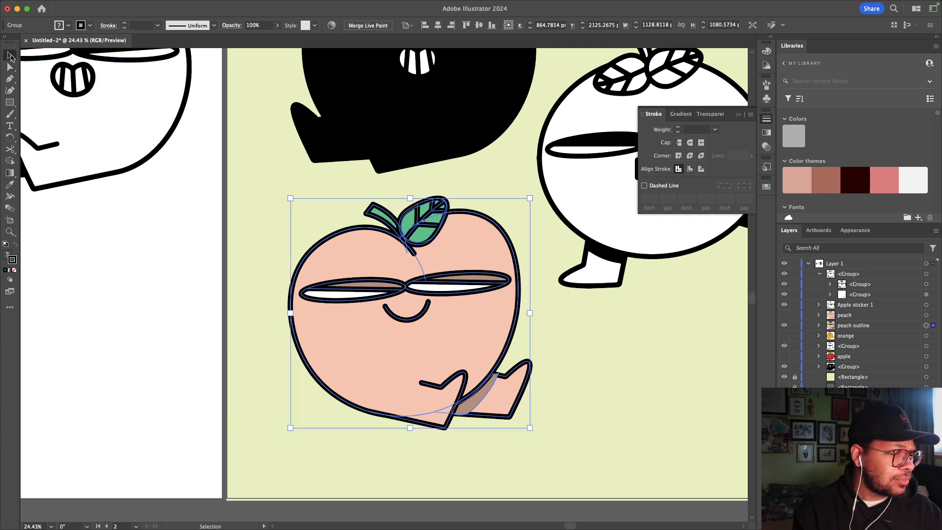
pyautogui.click(558, 339)
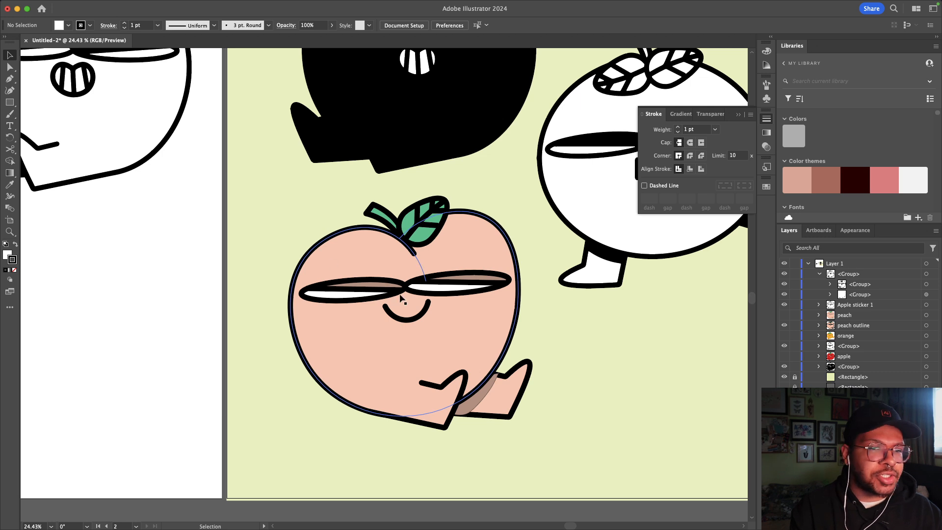
pyautogui.click(420, 309)
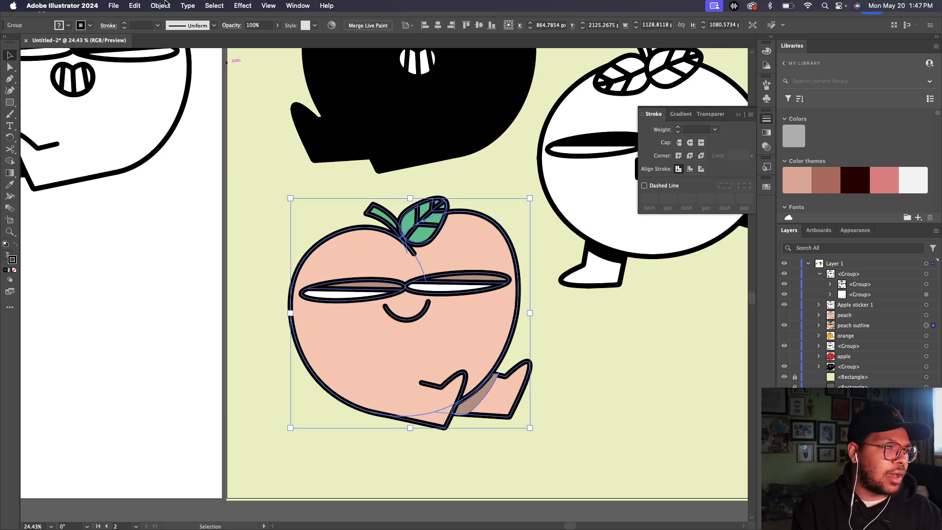
# Step: Rasterize the black-outlined peach and image-trace it into expanded vector paths
pyautogui.click(161, 6)
pyautogui.moveTo(215, 362)
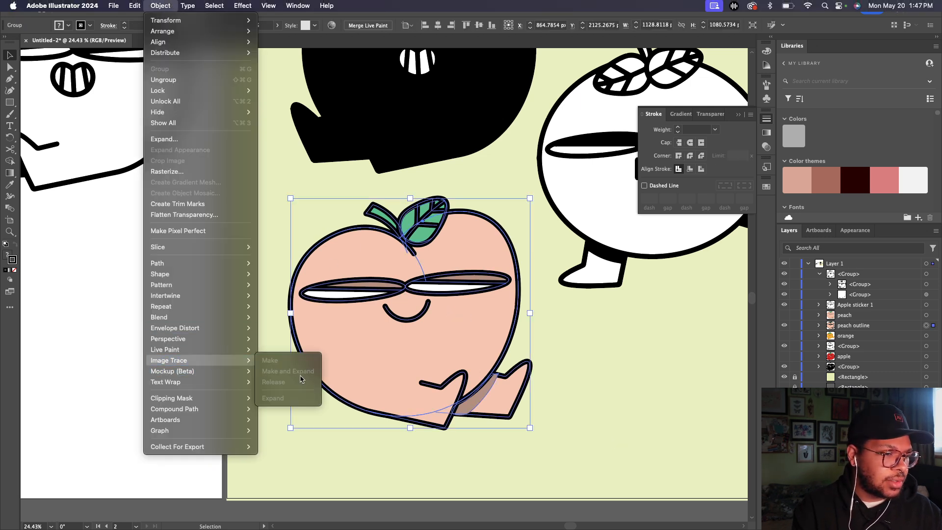
pyautogui.click(176, 172)
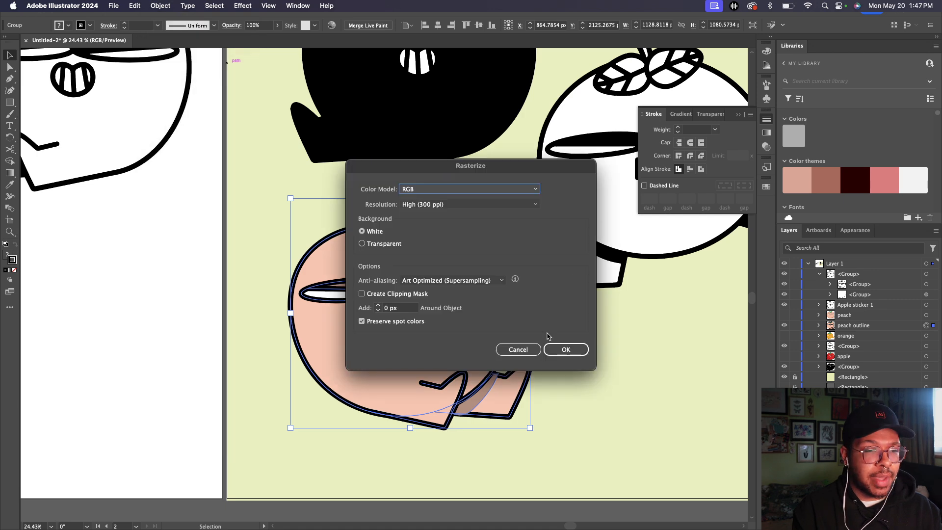
pyautogui.click(566, 350)
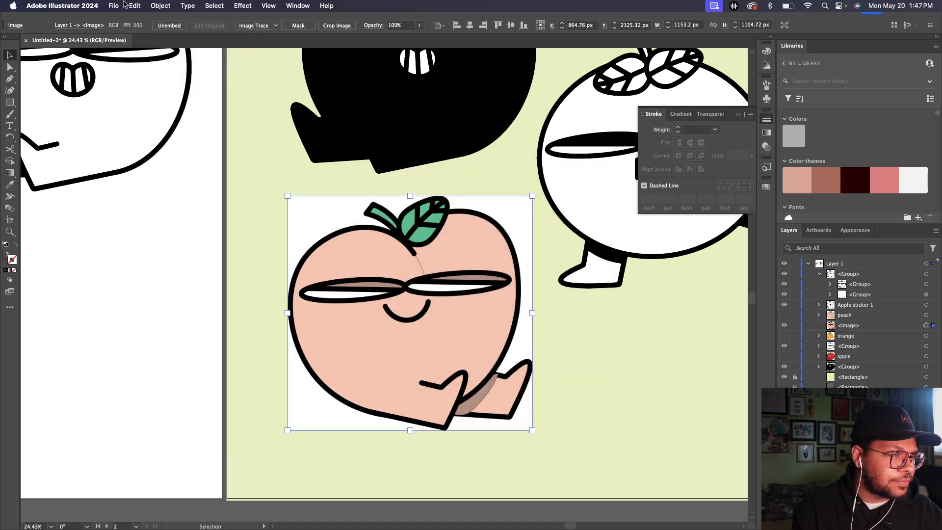
pyautogui.click(161, 6)
pyautogui.moveTo(196, 358)
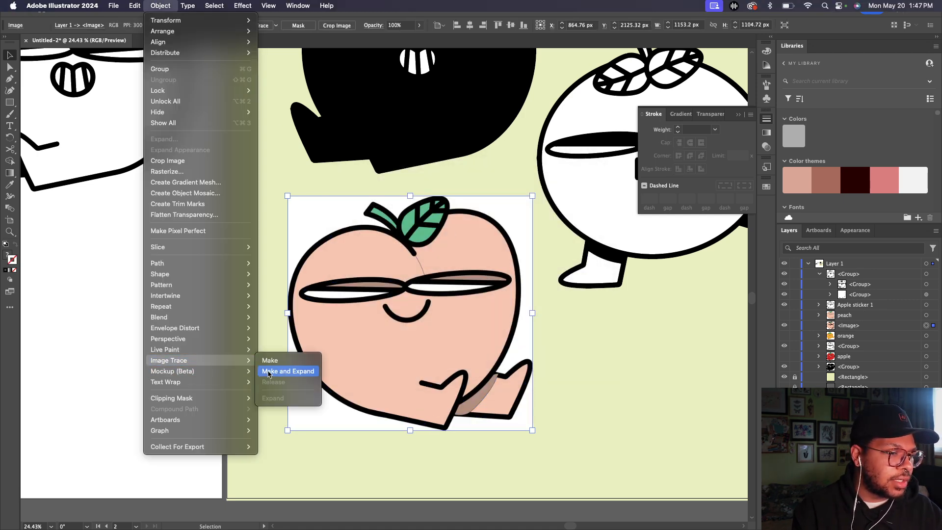
pyautogui.click(295, 312)
pyautogui.press('Return')
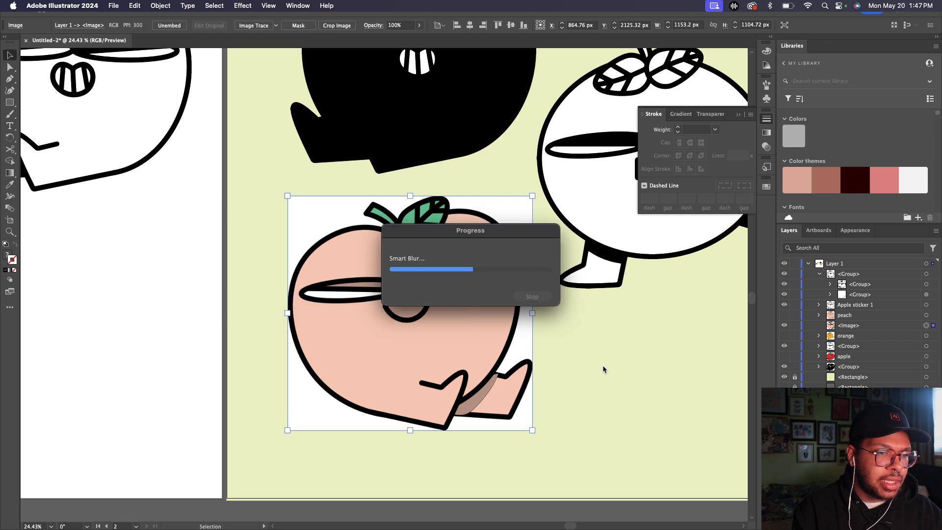
# Step: Delete the three white background pieces from the traced peach
pyautogui.press('a')
pyautogui.click(560, 416)
pyautogui.click(447, 431)
pyautogui.keyDown('shift'); pyautogui.click(440, 430); pyautogui.keyUp('shift')
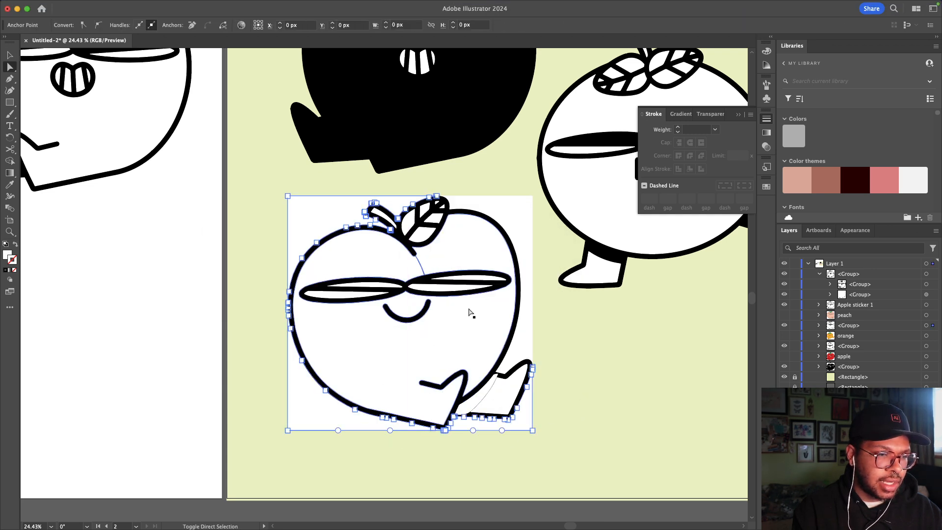
pyautogui.keyDown('shift'); pyautogui.click(526, 281); pyautogui.keyUp('shift')
pyautogui.press('Delete')
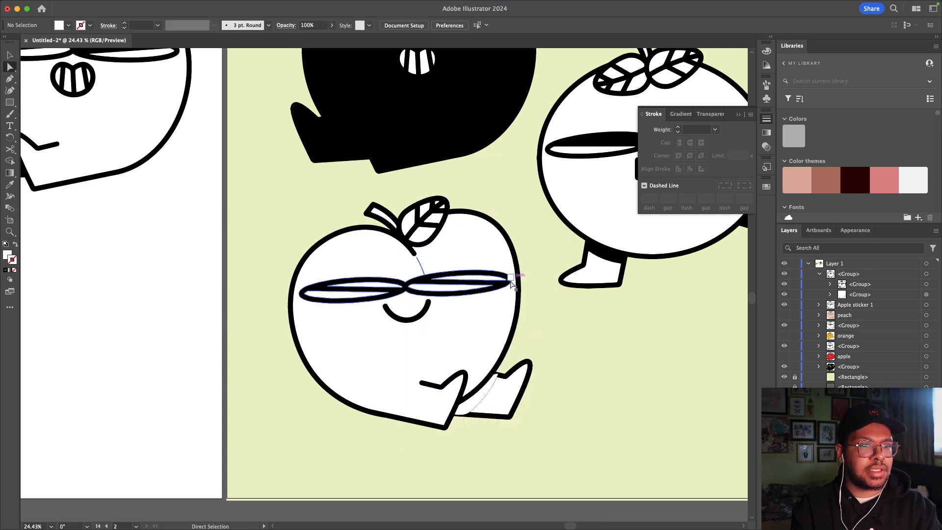
pyautogui.scroll(-5, 511, 284)
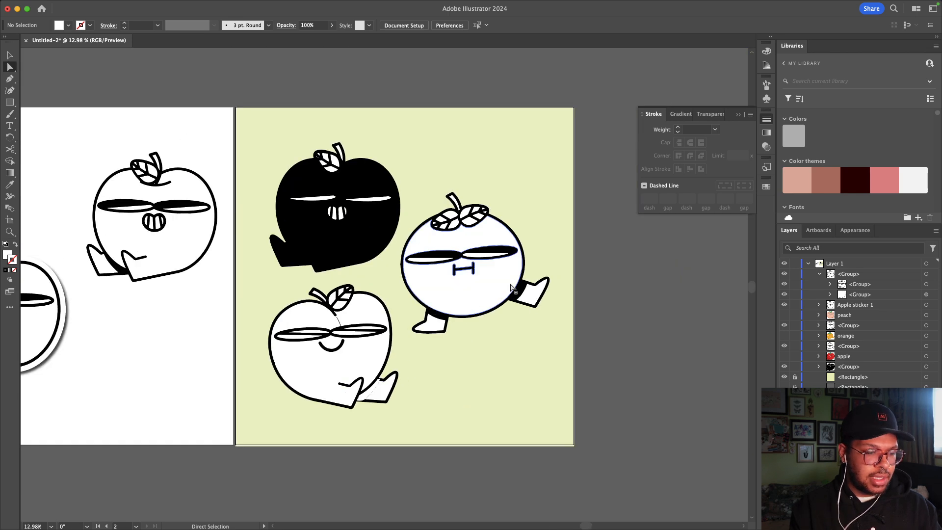
# Step: Select the apple, right-hand and bottom fruit outlines together
pyautogui.press('v')
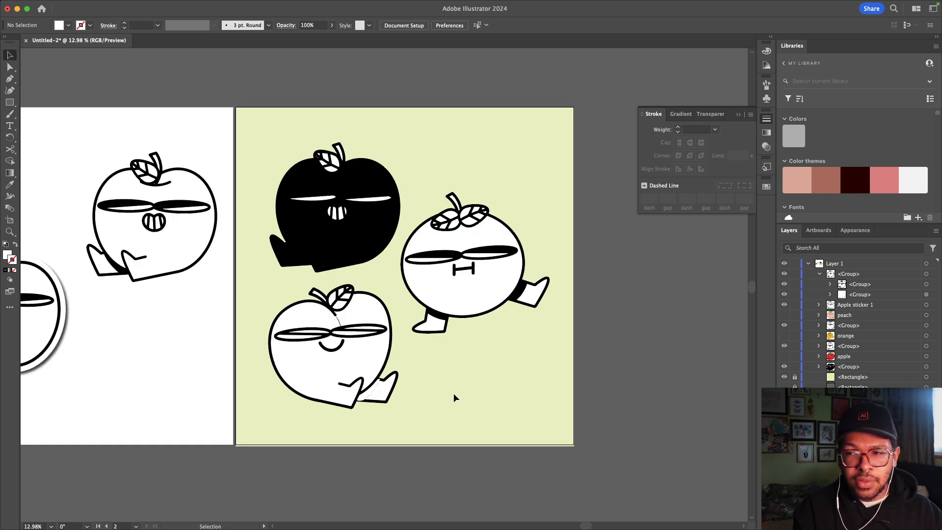
pyautogui.moveTo(547, 415); pyautogui.dragTo(269, 177)
pyautogui.click(434, 67)
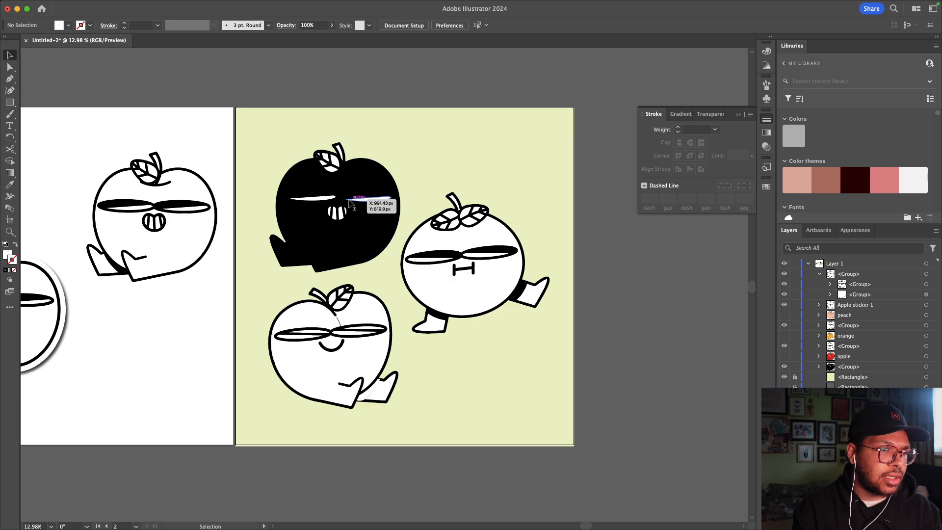
pyautogui.click(364, 198)
pyautogui.keyDown('shift'); pyautogui.click(519, 266); pyautogui.keyUp('shift')
pyautogui.keyDown('shift'); pyautogui.click(370, 347); pyautogui.keyUp('shift')
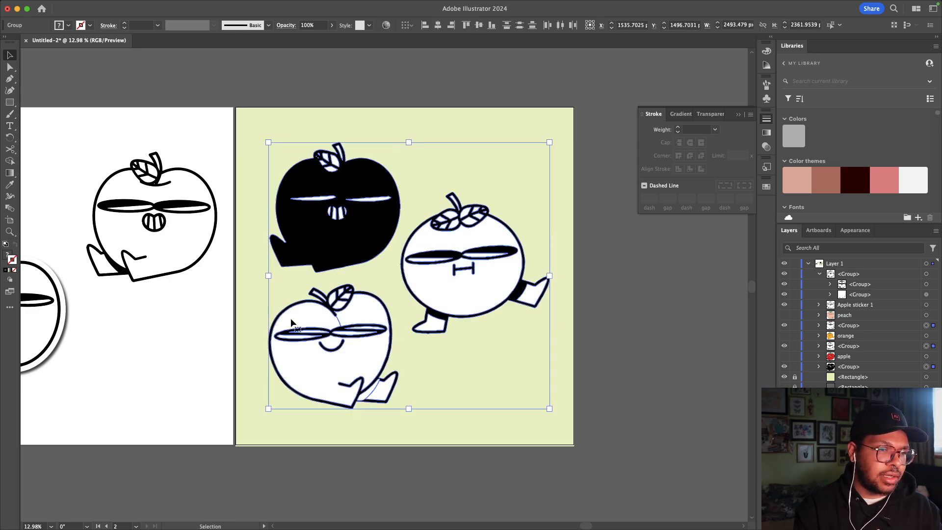
# Step: Give the three outlines a 90 pt white (FFFFFF) stroke with round caps and round joins
pyautogui.keyDown('shift'); pyautogui.click(679, 127); pyautogui.keyUp('shift')
pyautogui.keyDown('shift'); pyautogui.click(679, 127); pyautogui.keyUp('shift')
pyautogui.keyDown('shift'); pyautogui.click(679, 128); pyautogui.keyUp('shift')
pyautogui.keyDown('shift'); pyautogui.click(679, 127); pyautogui.keyUp('shift')
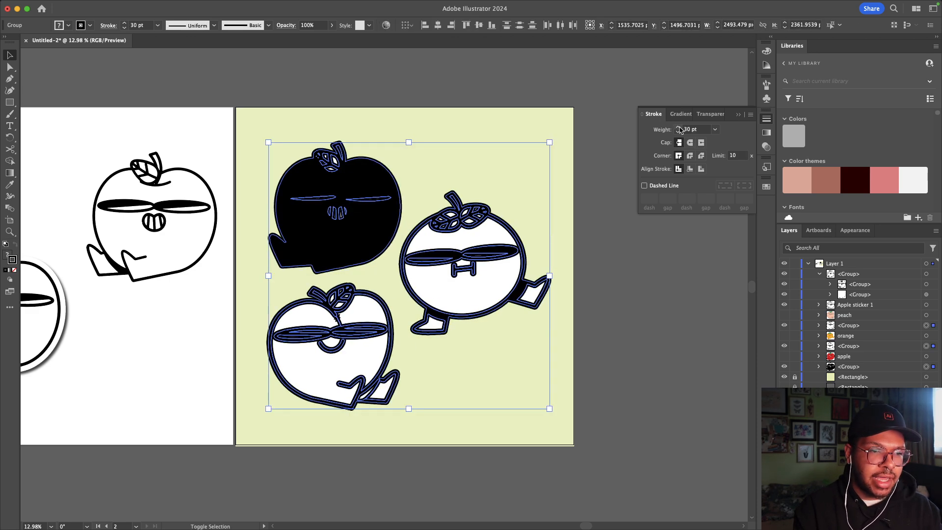
pyautogui.keyDown('shift'); pyautogui.click(679, 127); pyautogui.keyUp('shift')
pyautogui.keyDown('shift'); pyautogui.click(679, 128); pyautogui.keyUp('shift')
pyautogui.keyDown('shift'); pyautogui.click(679, 127); pyautogui.keyUp('shift')
pyautogui.keyDown('shift'); pyautogui.click(679, 127); pyautogui.keyUp('shift')
pyautogui.keyDown('shift'); pyautogui.click(679, 127); pyautogui.keyUp('shift')
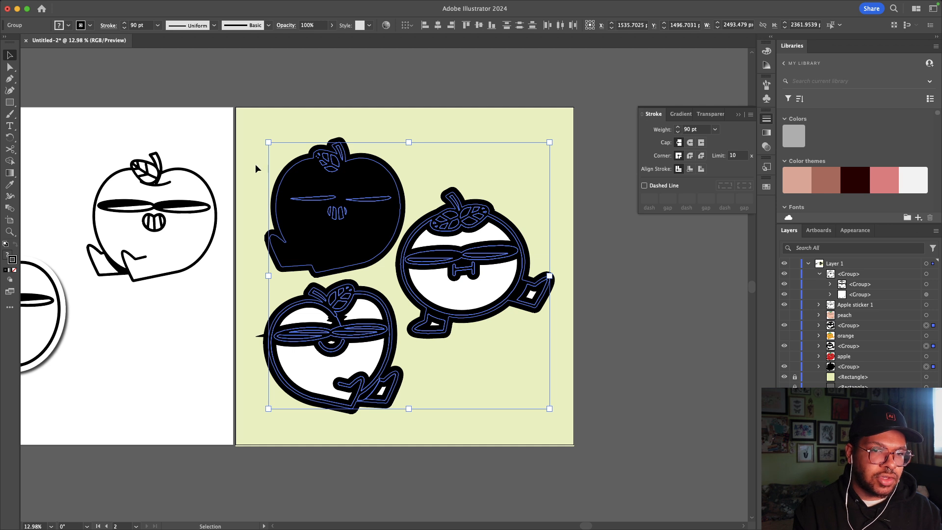
pyautogui.doubleClick(15, 259)
pyautogui.write('FFFFFF')
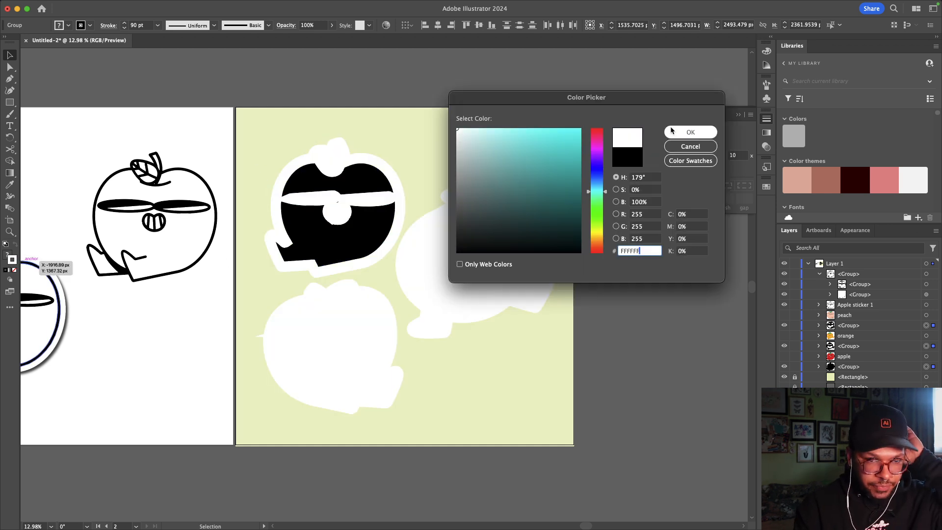
pyautogui.press('Return')
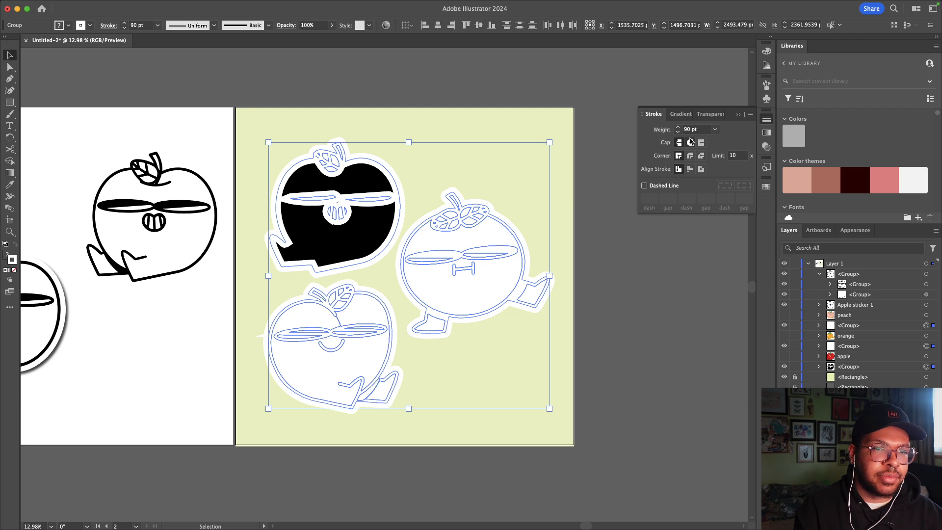
pyautogui.click(690, 142)
pyautogui.click(690, 156)
pyautogui.click(443, 111)
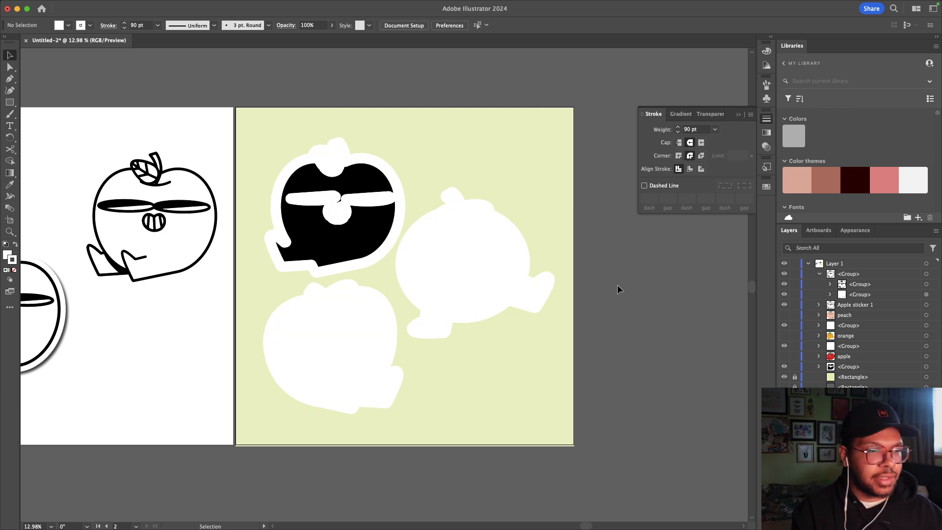
# Step: Make the peach, orange and apple layers visible in the Layers panel
pyautogui.click(784, 315)
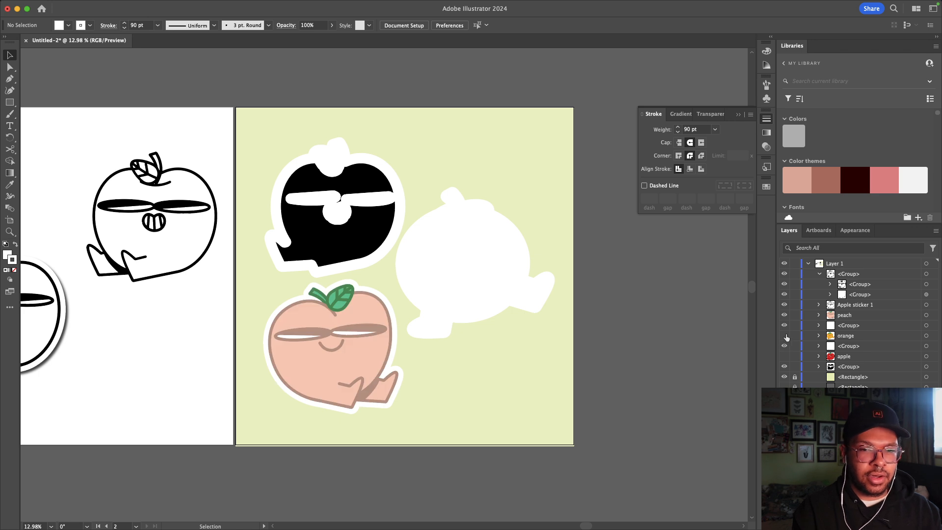
pyautogui.click(785, 336)
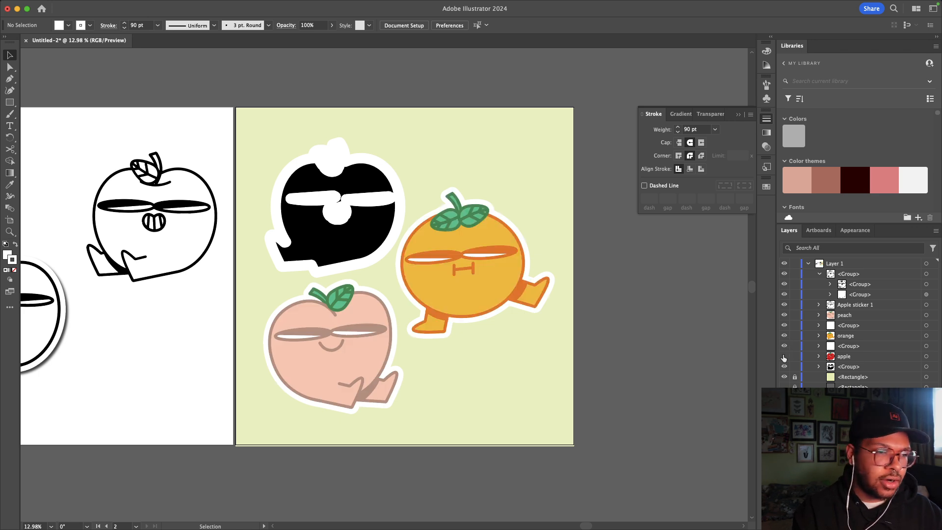
pyautogui.click(784, 356)
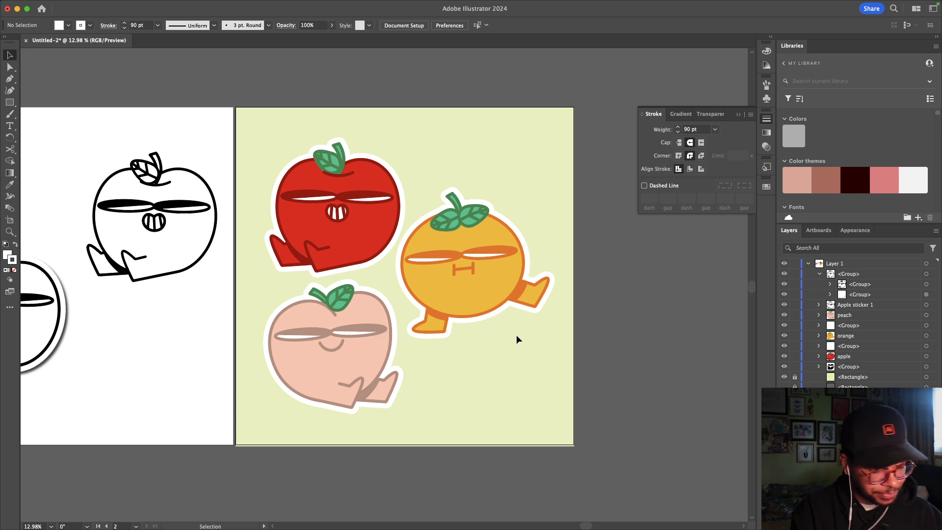
# Step: Group the orange, apple and peach each with its white border using Cmd+G
pyautogui.moveTo(436, 211); pyautogui.dragTo(436, 210)
pyautogui.hotkey('ctrl', 'g')
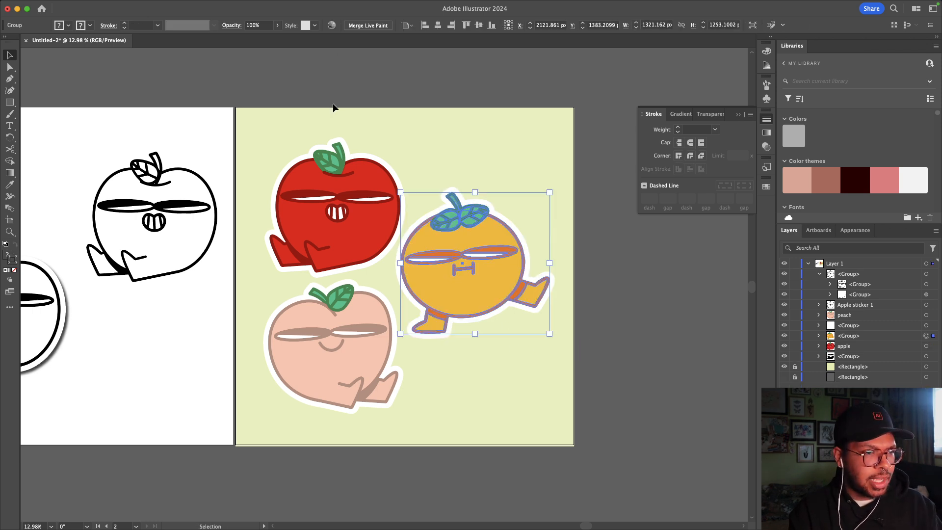
pyautogui.click(350, 216)
pyautogui.hotkey('ctrl', 'g')
pyautogui.moveTo(372, 432); pyautogui.dragTo(440, 350)
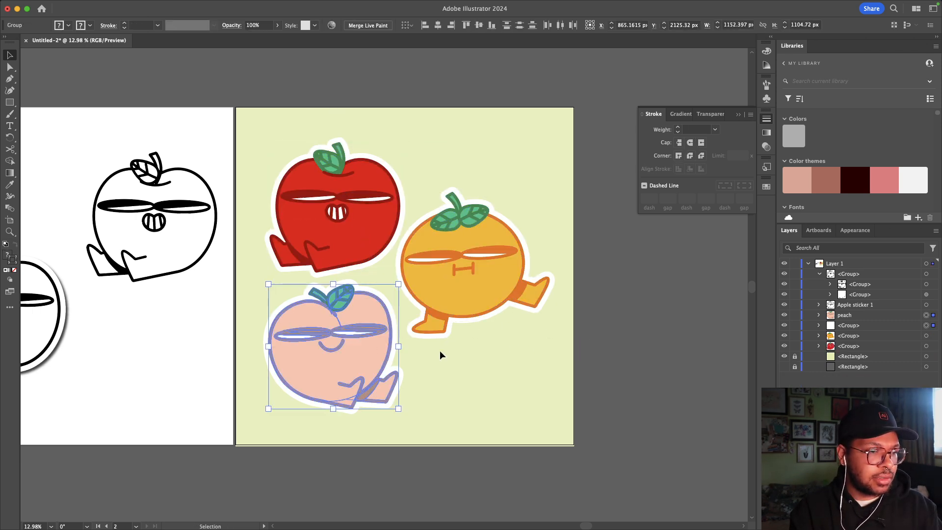
pyautogui.hotkey('ctrl', 'g')
pyautogui.click(564, 350)
pyautogui.scroll(-1, 567, 350)
pyautogui.scroll(-1, 567, 350)
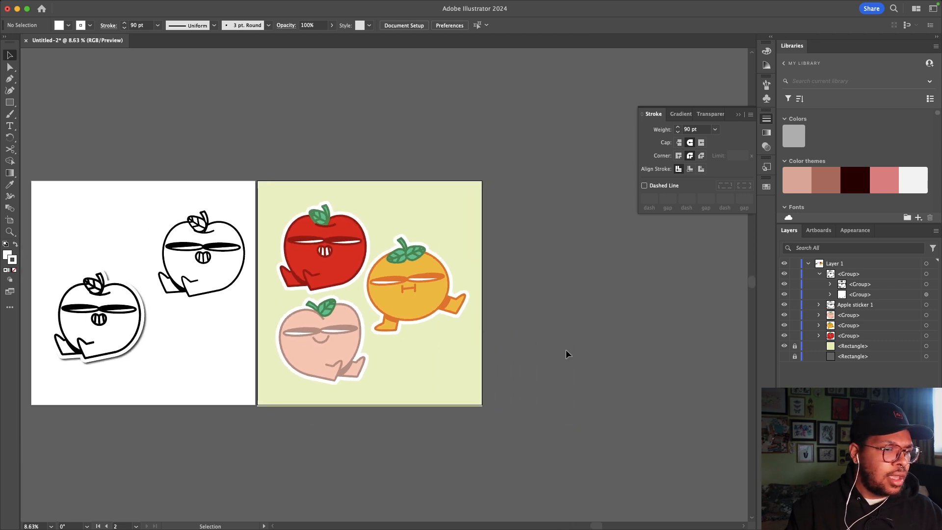
pyautogui.click(369, 255)
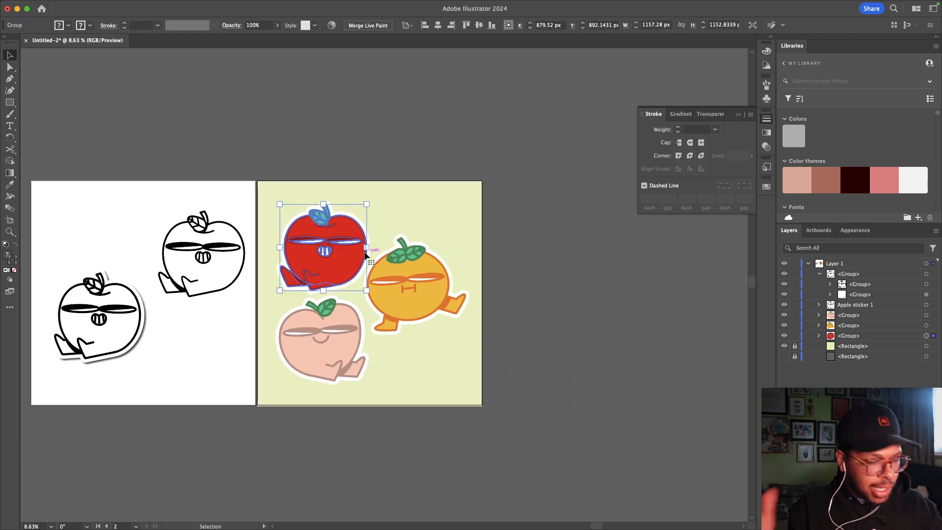
# Step: Paste a copy of the apple sticker at top right and shrink the three original stickers
pyautogui.press('a')
pyautogui.press('super+v')
pyautogui.moveTo(405, 279); pyautogui.dragTo(447, 189)
pyautogui.moveTo(417, 361); pyautogui.dragTo(320, 291)
pyautogui.moveTo(372, 382); pyautogui.dragTo(370, 347)
pyautogui.moveTo(399, 254); pyautogui.dragTo(388, 308)
pyautogui.moveTo(432, 212); pyautogui.dragTo(425, 247)
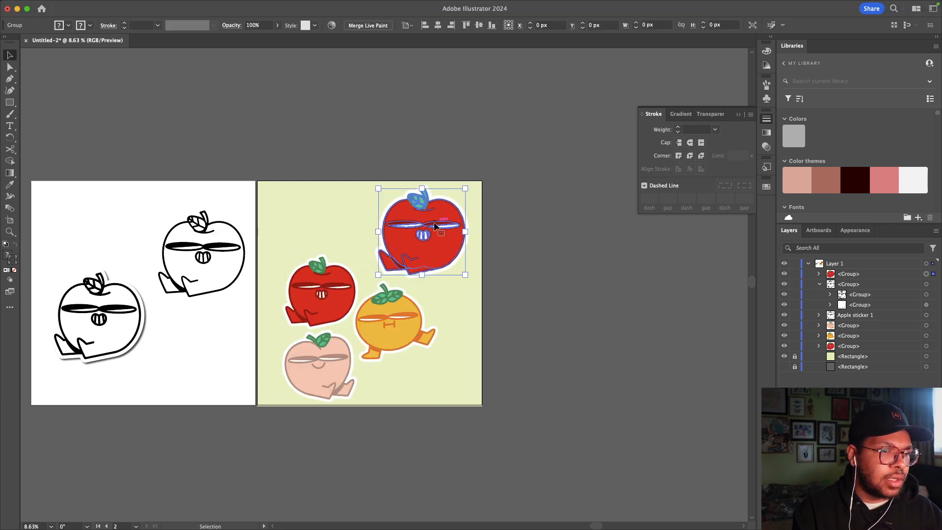
# Step: Apply Effect > Stylize > Drop Shadow to the apple copy, then switch to the browser
pyautogui.click(243, 6)
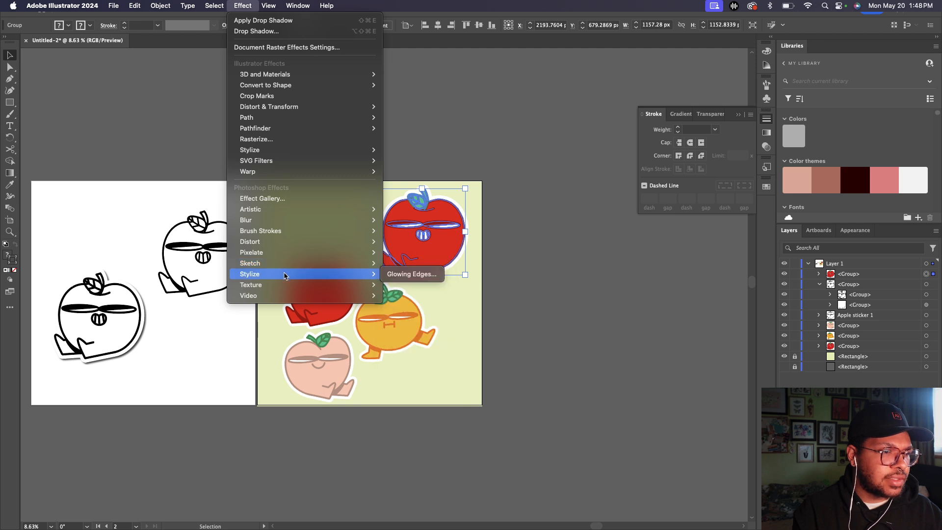
pyautogui.moveTo(344, 150)
pyautogui.click(410, 150)
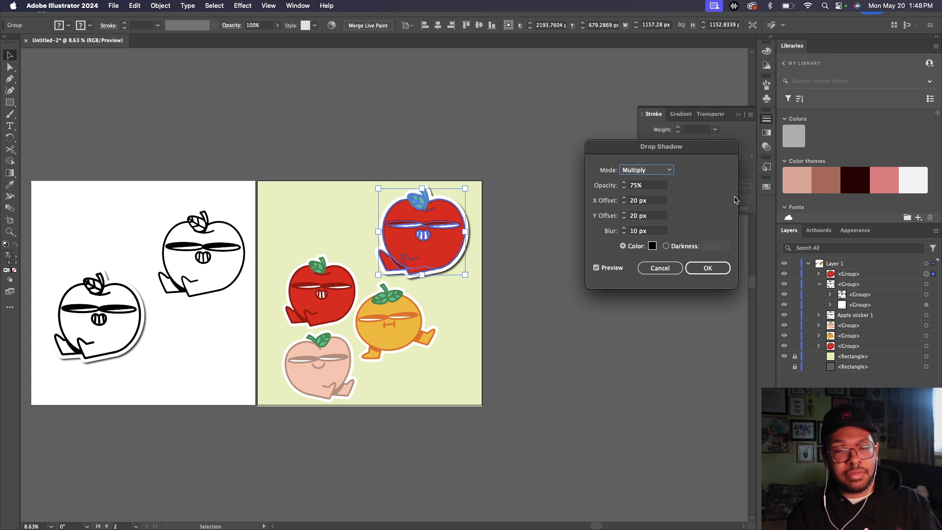
pyautogui.click(708, 267)
pyautogui.click(485, 251)
pyautogui.scroll(3, 485, 253)
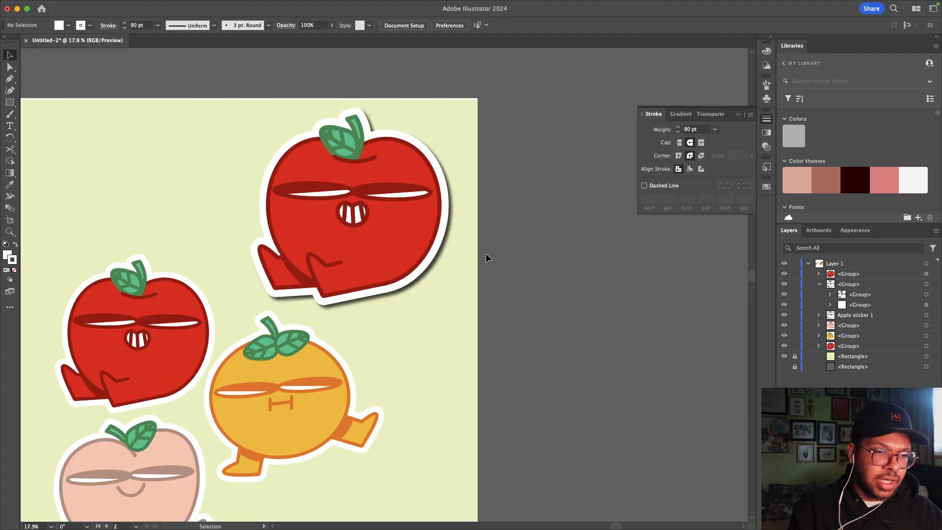
pyautogui.scroll(1, 486, 253)
pyautogui.click(447, 225)
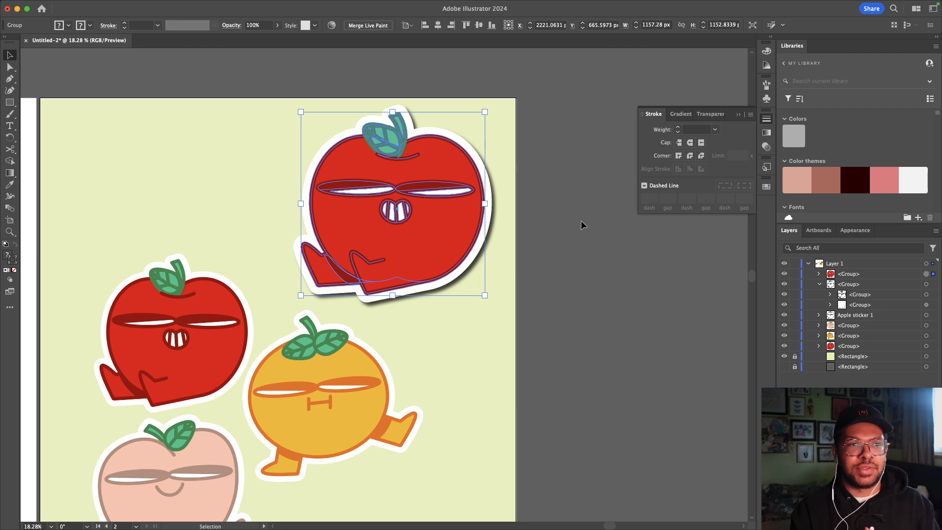
pyautogui.click(581, 225)
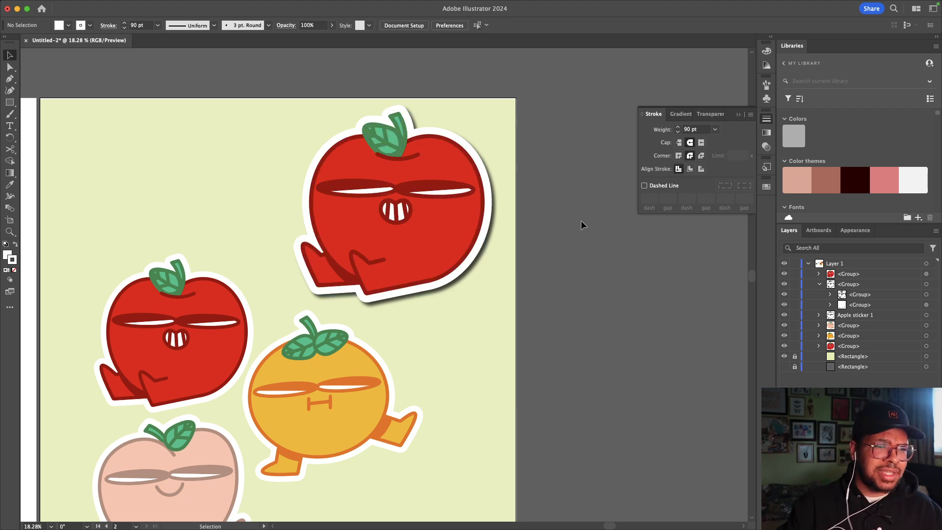
pyautogui.hotkey('ctrl', 'Right')
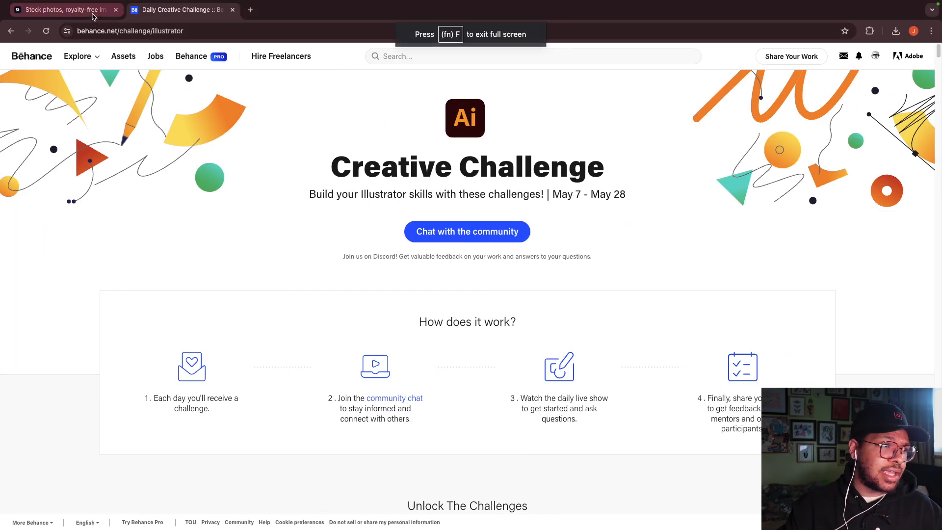
# Step: Bring up the Adobe Stock free results tab and place the cursor in its search field
pyautogui.click(66, 10)
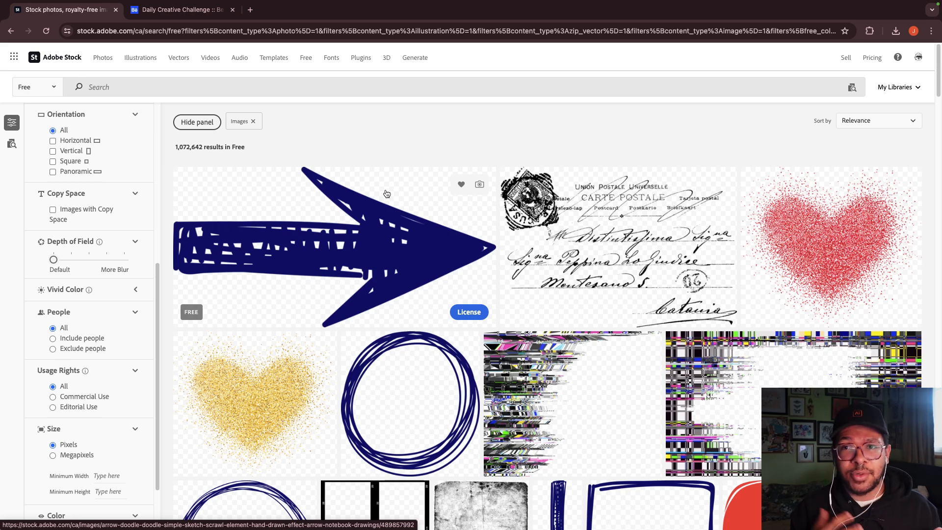
pyautogui.click(102, 93)
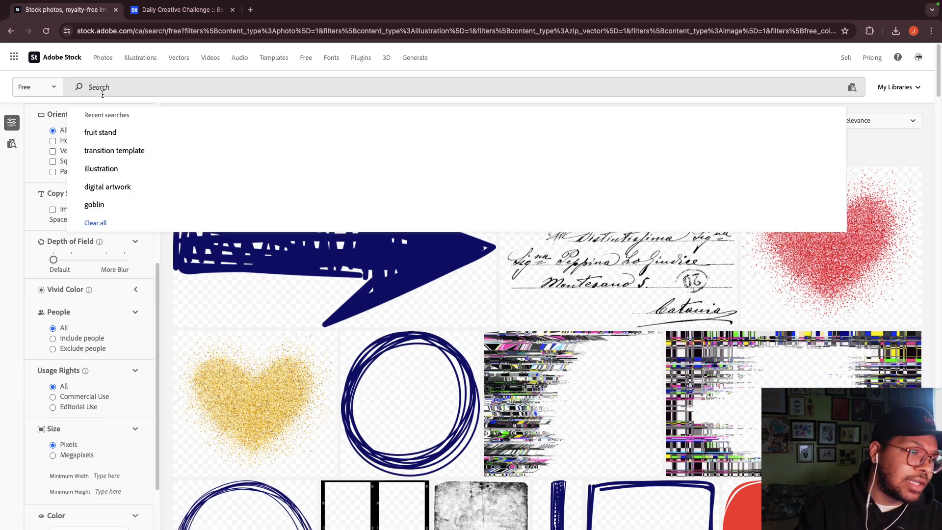
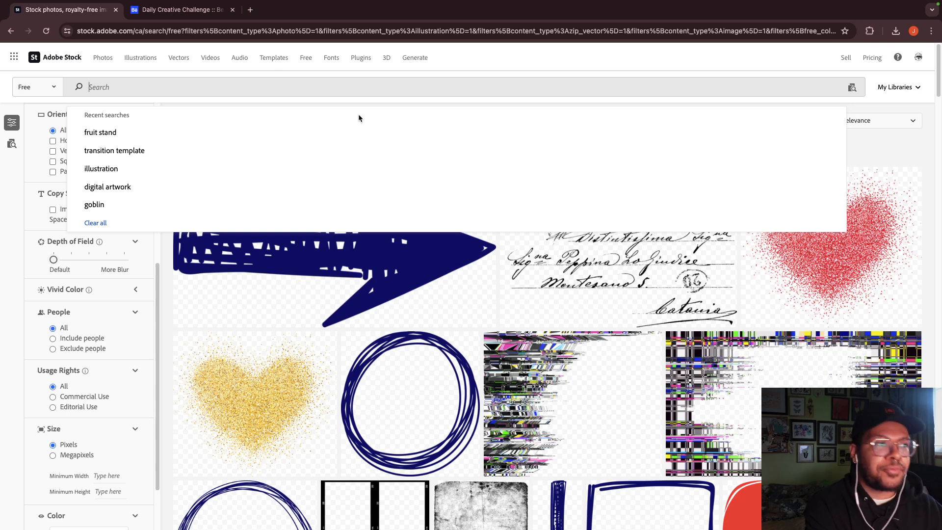
# Step: Search Adobe Stock for 'fruit stand', correcting the misspelled 'stnad'
pyautogui.write('fruit')
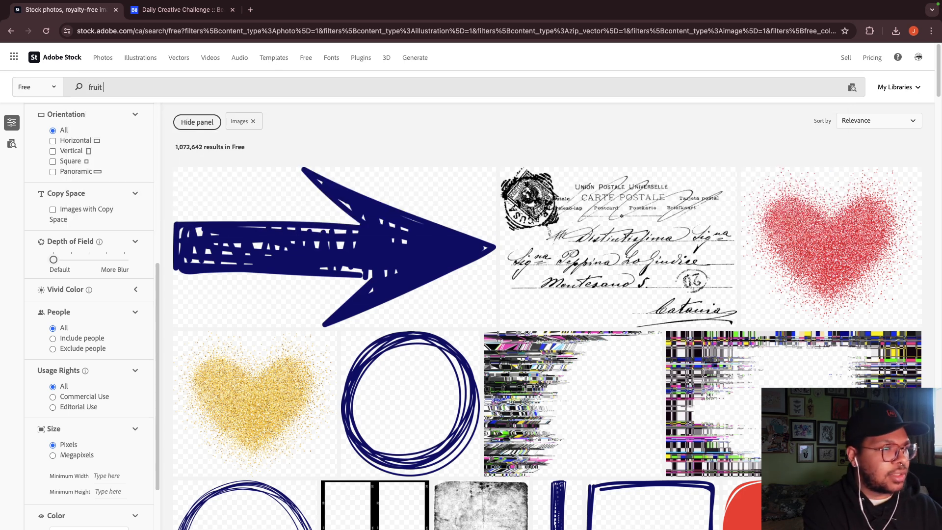
pyautogui.write(' stnad')
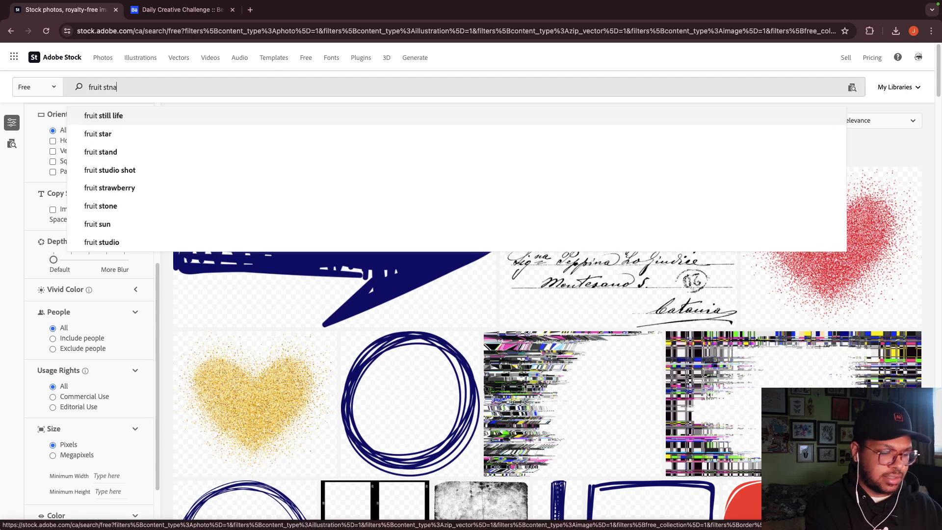
pyautogui.press('Return')
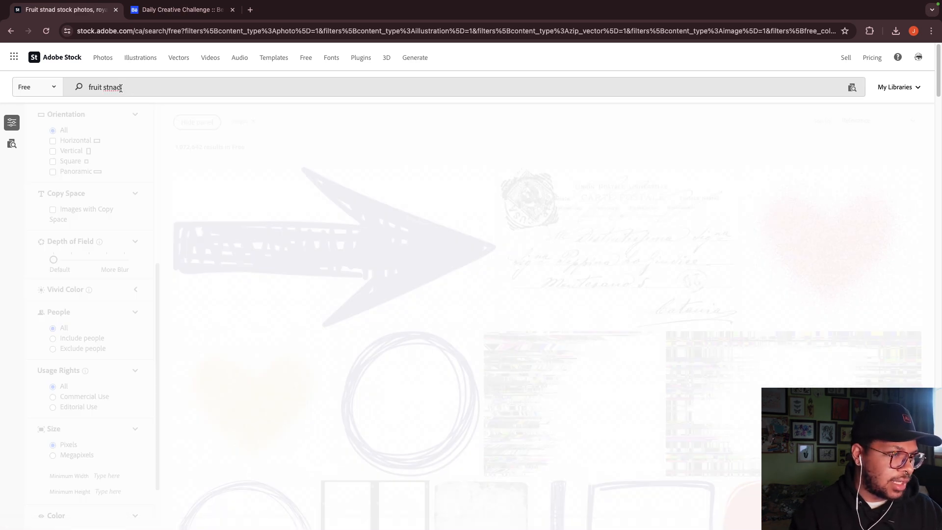
pyautogui.moveTo(120, 88); pyautogui.dragTo(109, 88)
pyautogui.write('and')
pyautogui.press('Return')
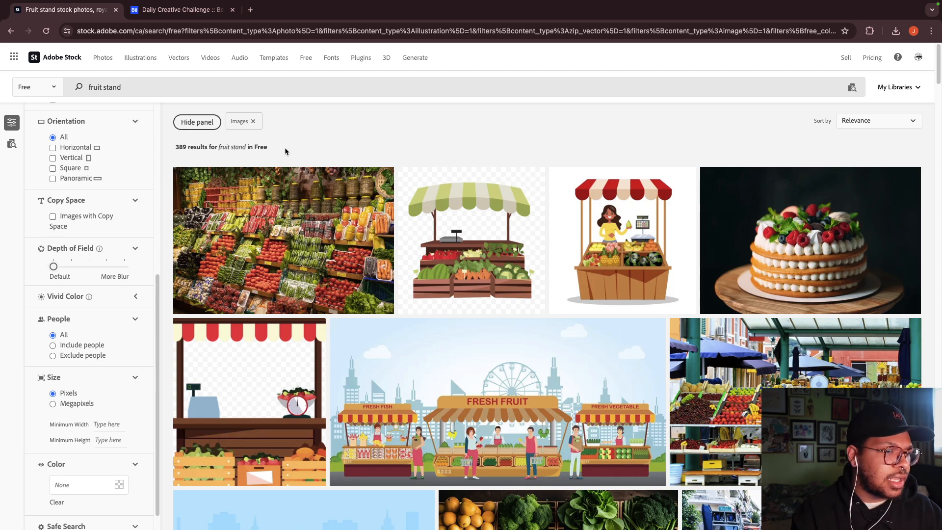
pyautogui.moveTo(285, 147); pyautogui.dragTo(247, 146)
pyautogui.click(319, 133)
# Step: Scroll through the free 'fruit stand' results to the end of the page
pyautogui.scroll(-4, 494, 261)
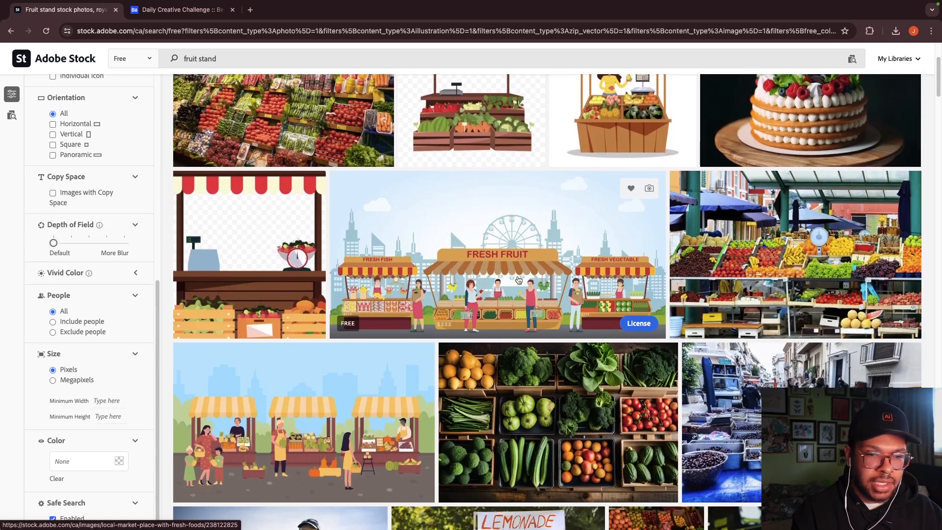
pyautogui.scroll(-5, 538, 282)
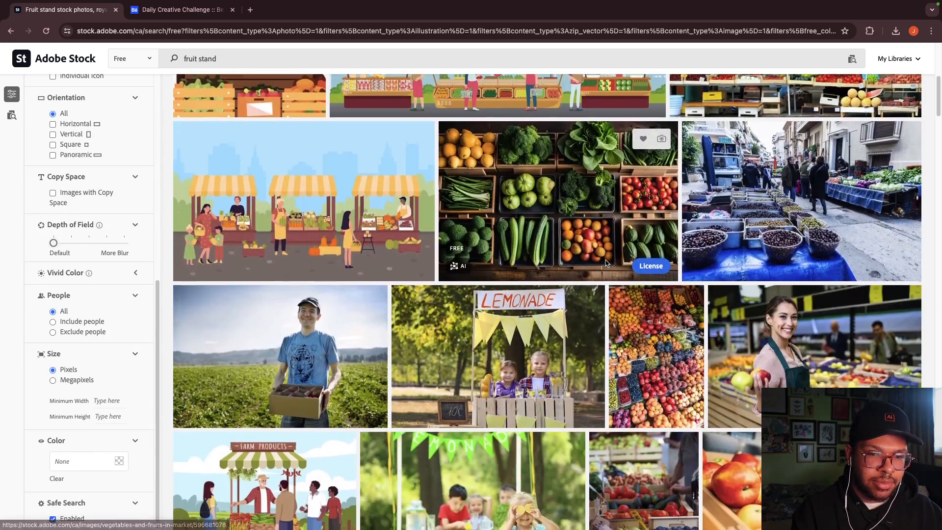
pyautogui.scroll(-9, 631, 261)
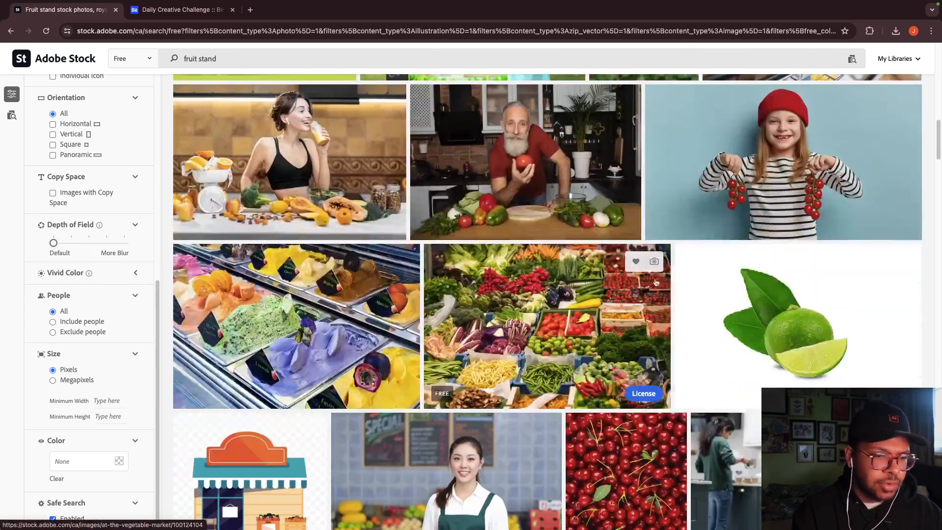
pyautogui.scroll(-15, 688, 278)
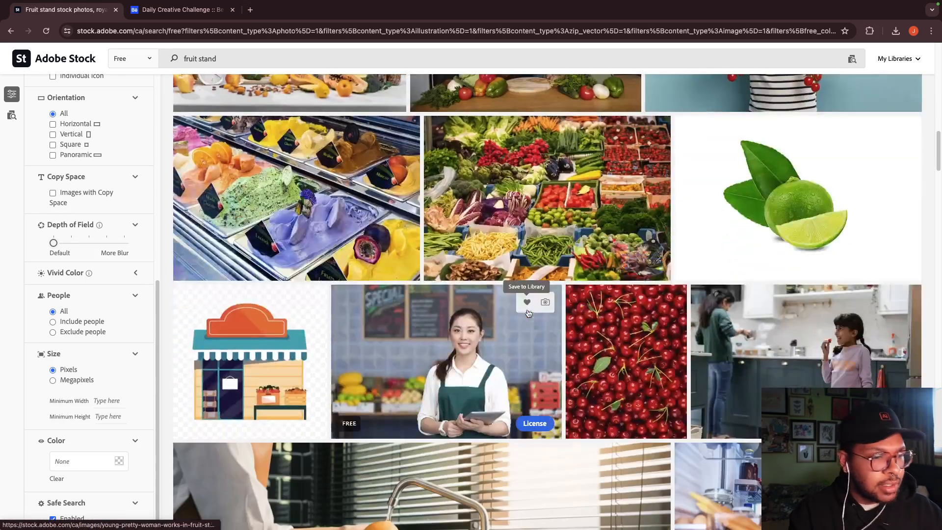
pyautogui.scroll(-9, 579, 319)
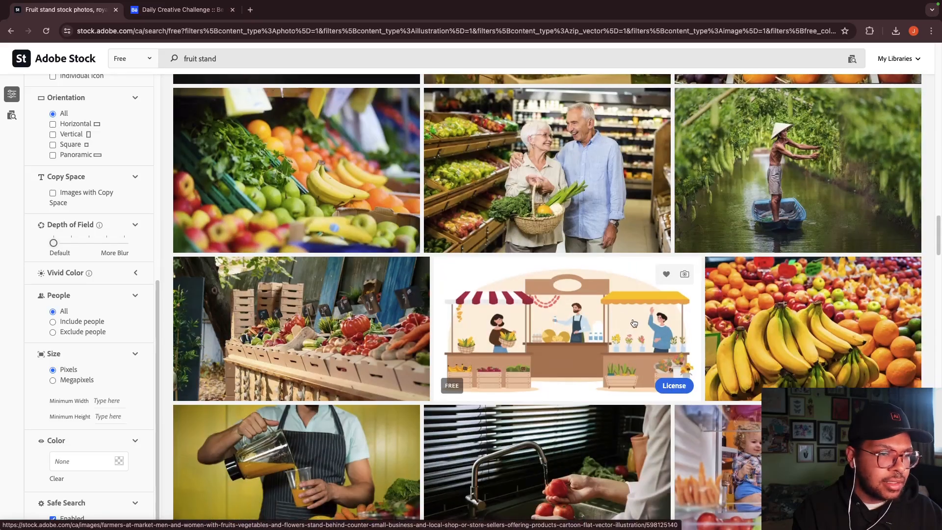
pyautogui.scroll(-2, 633, 312)
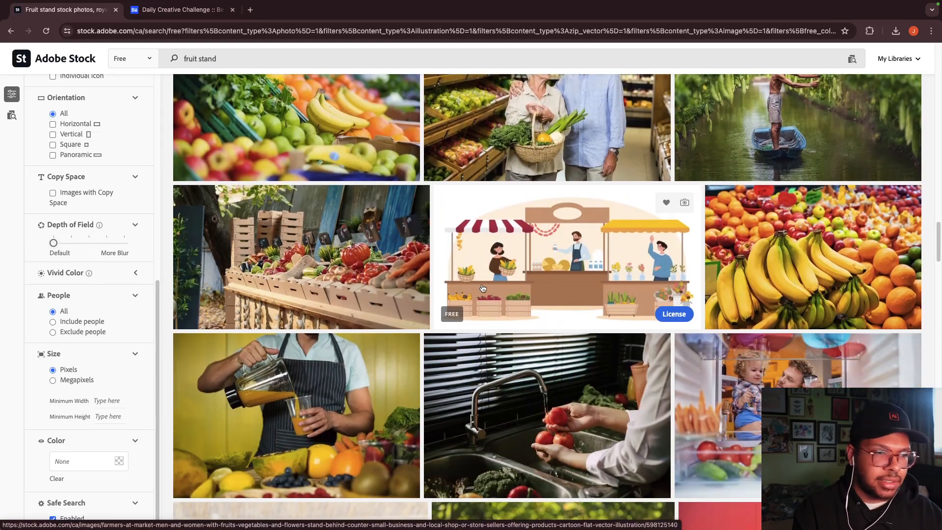
pyautogui.scroll(-9, 589, 304)
pyautogui.scroll(14, 545, 292)
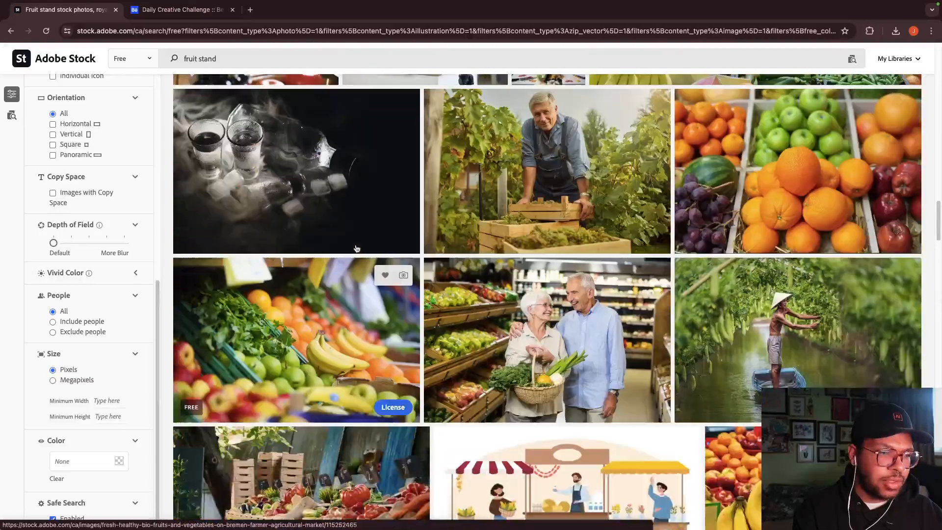
pyautogui.scroll(-7, 638, 355)
pyautogui.scroll(-13, 638, 355)
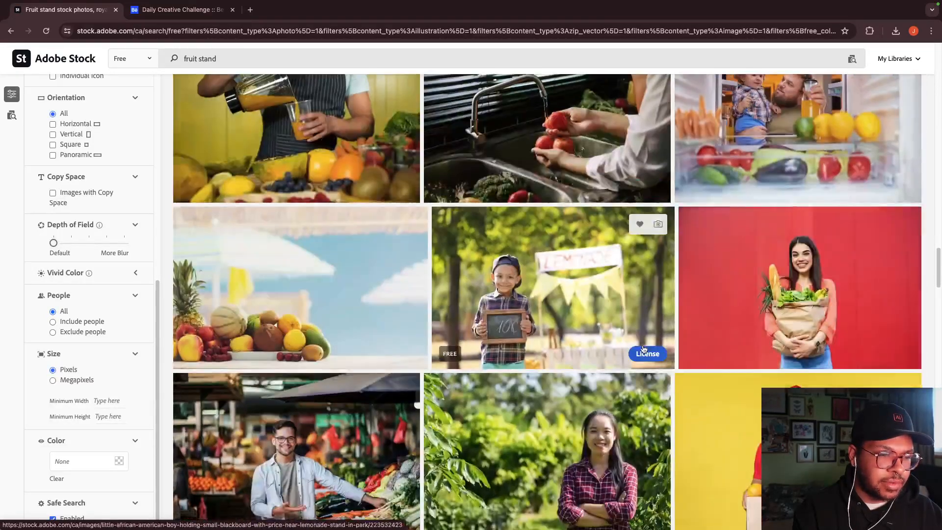
pyautogui.scroll(-8, 656, 345)
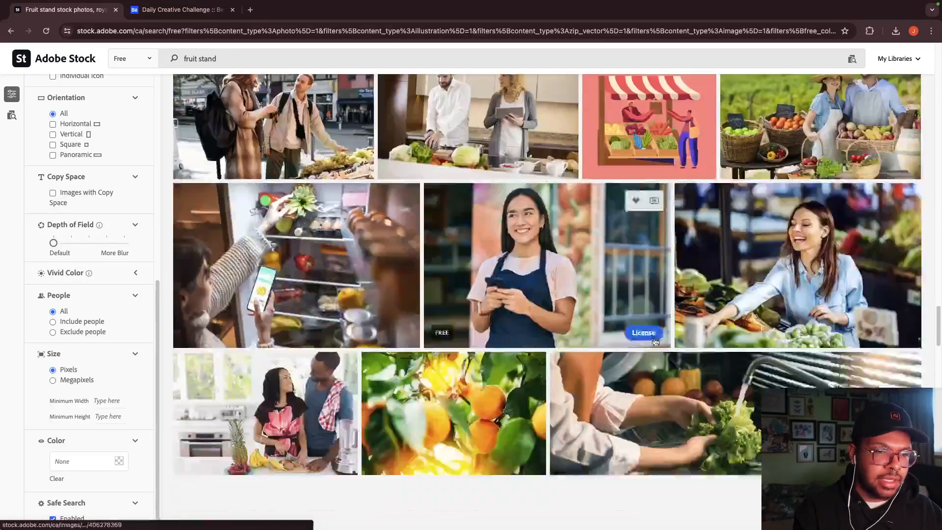
pyautogui.scroll(-11, 661, 341)
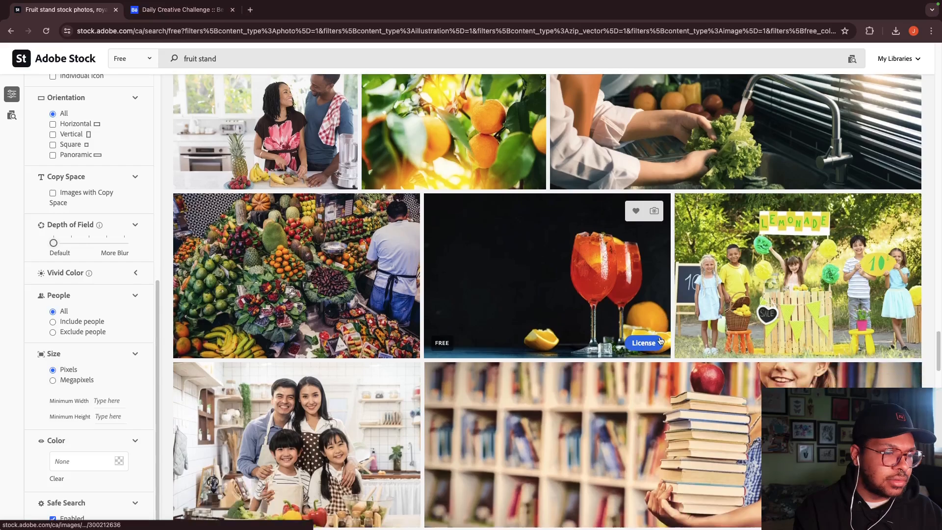
pyautogui.scroll(-7, 667, 339)
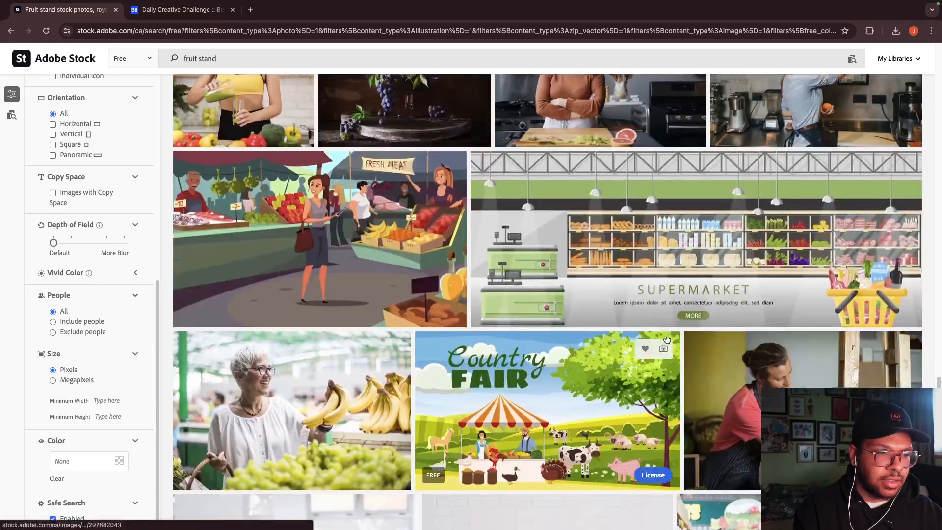
pyautogui.scroll(-14, 669, 338)
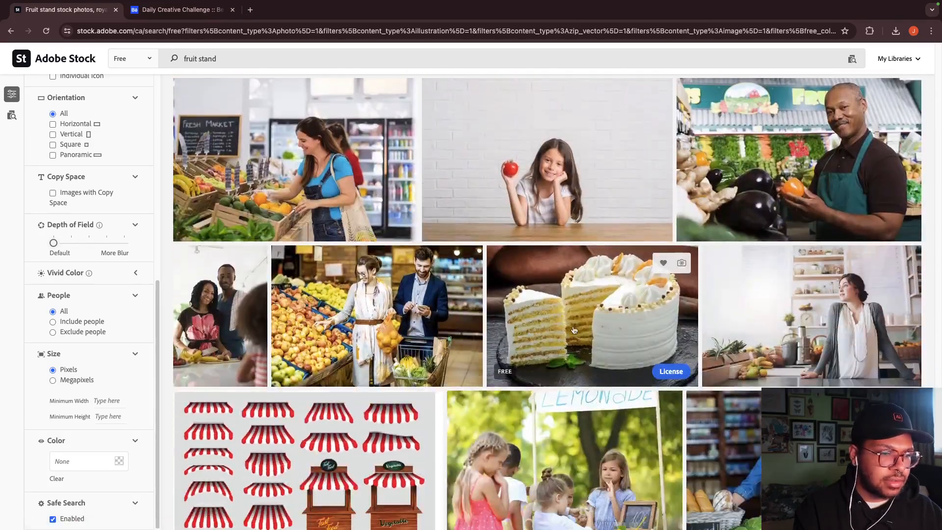
pyautogui.scroll(-5, 594, 329)
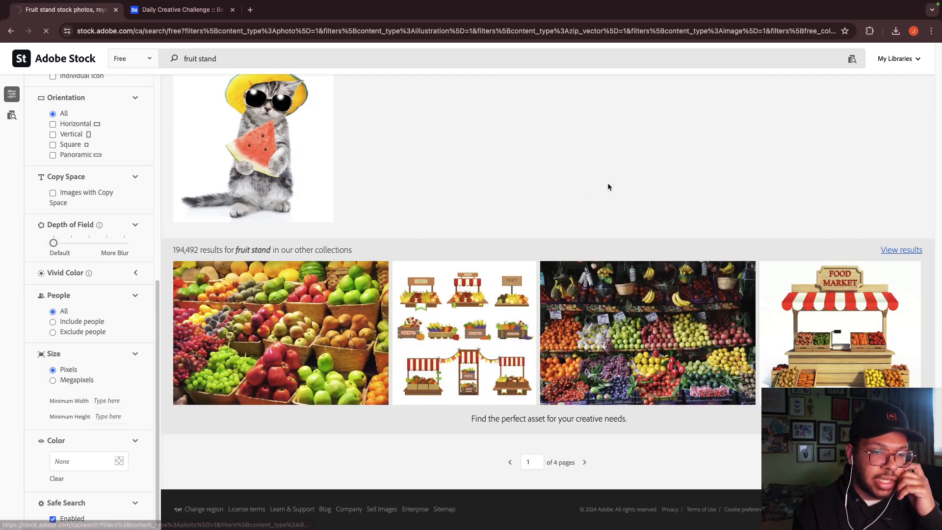
# Step: Browse the full 'fruit stand' results from other collections, then return to Illustrator
pyautogui.click(603, 282)
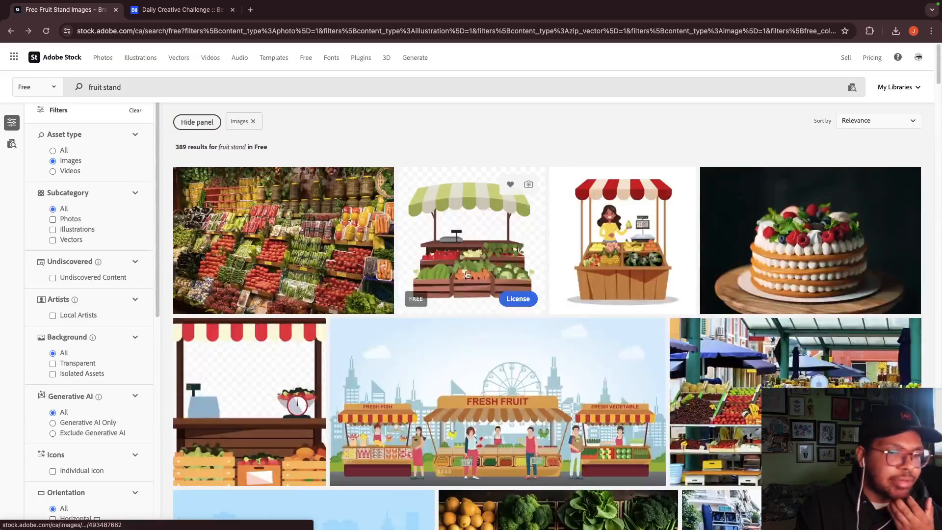
pyautogui.scroll(-3, 327, 241)
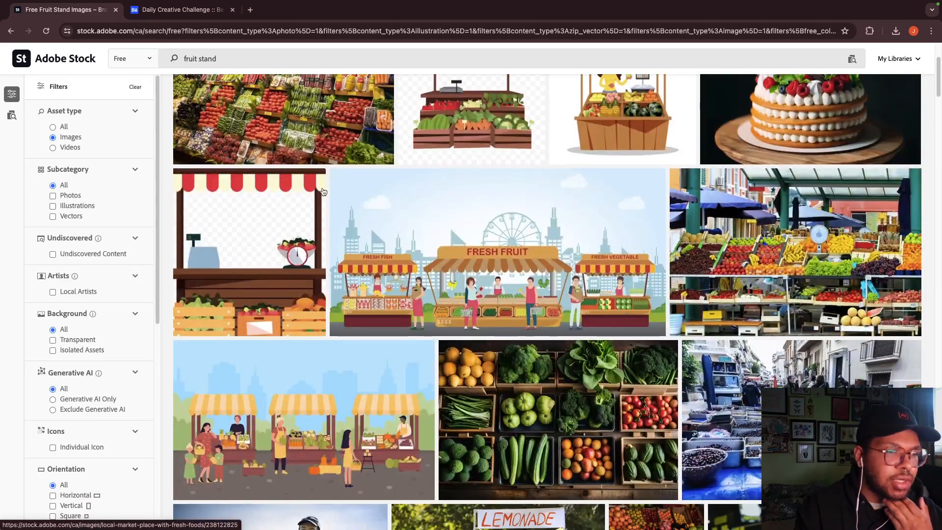
pyautogui.scroll(2, 343, 216)
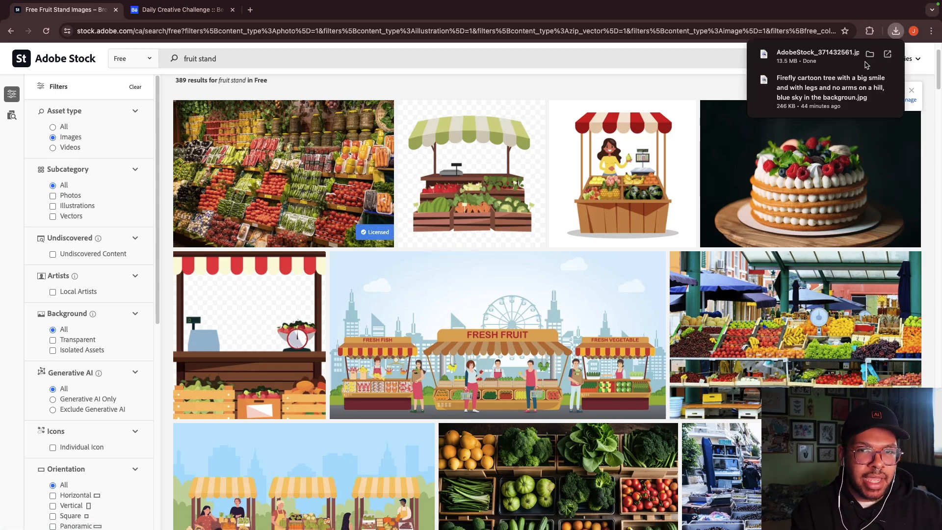
pyautogui.scroll(-3, 552, 261)
pyautogui.scroll(-7, 552, 261)
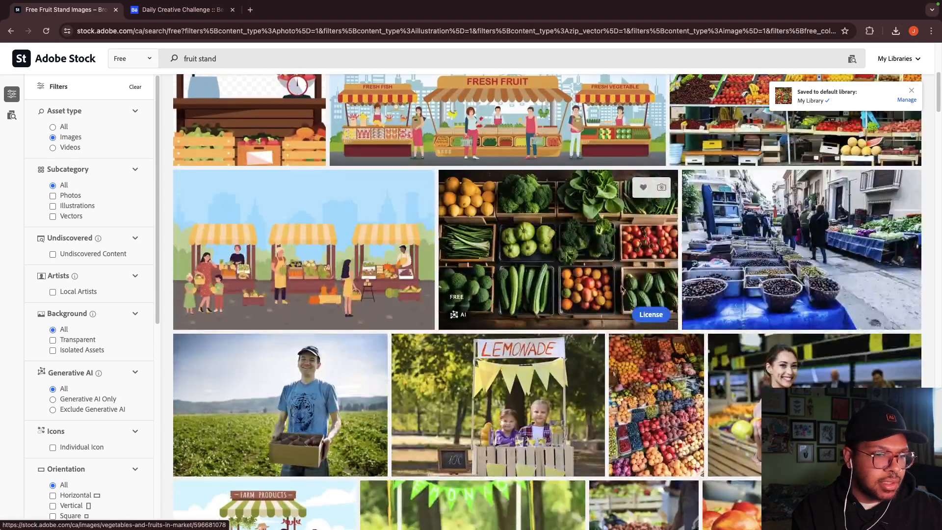
pyautogui.scroll(4, 594, 269)
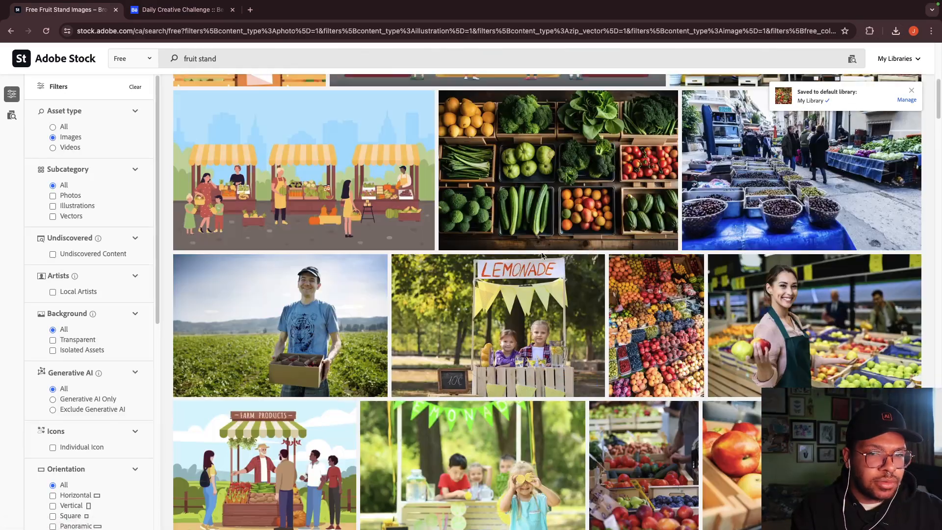
pyautogui.scroll(-3, 658, 199)
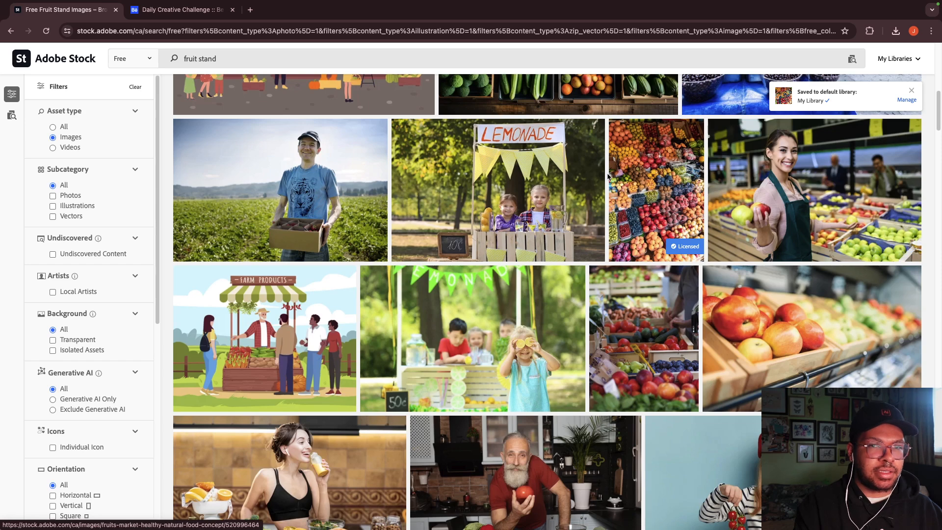
pyautogui.hotkey('ctrl', 'Left')
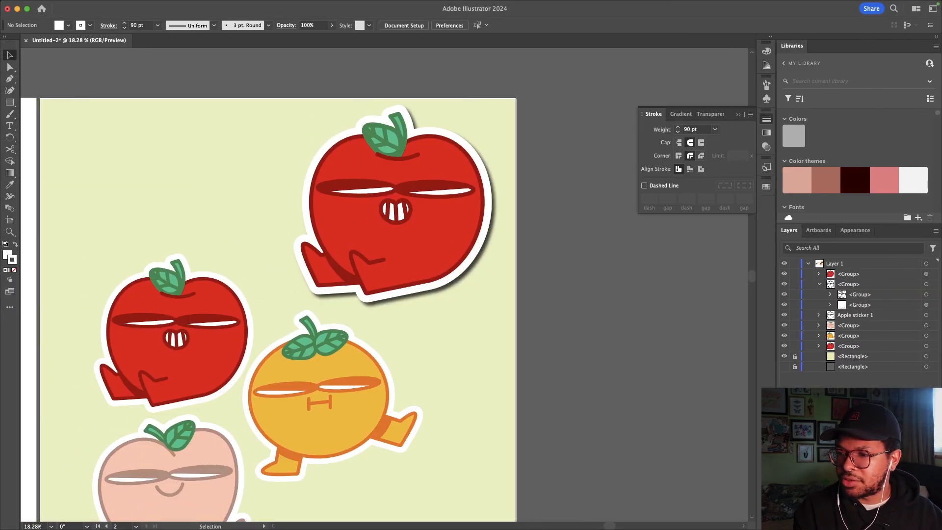
# Step: Drag the two downloaded fruit-market photos into the Illustrator document
pyautogui.press('super+Tab')
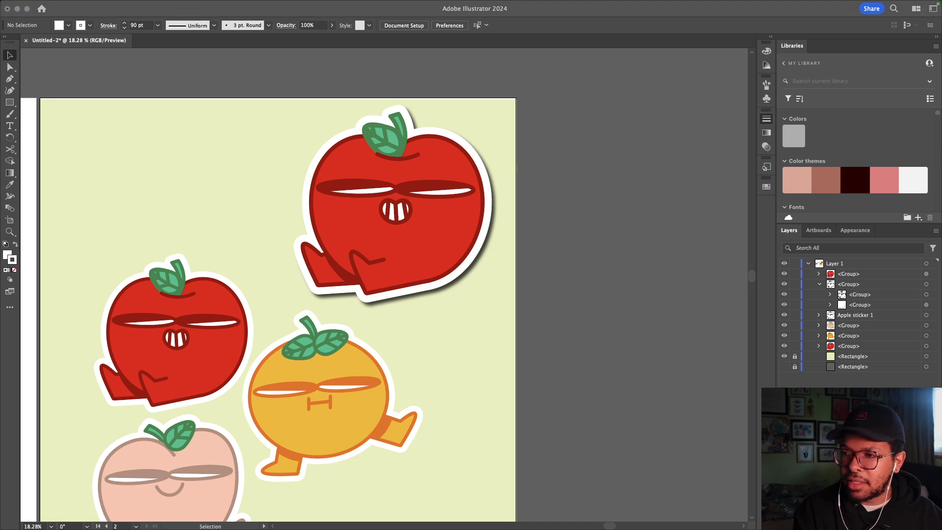
pyautogui.moveTo(941, 295)
pyautogui.mouseDown()
pyautogui.moveTo(833, 322)
pyautogui.moveTo(456, 267)
pyautogui.mouseUp()
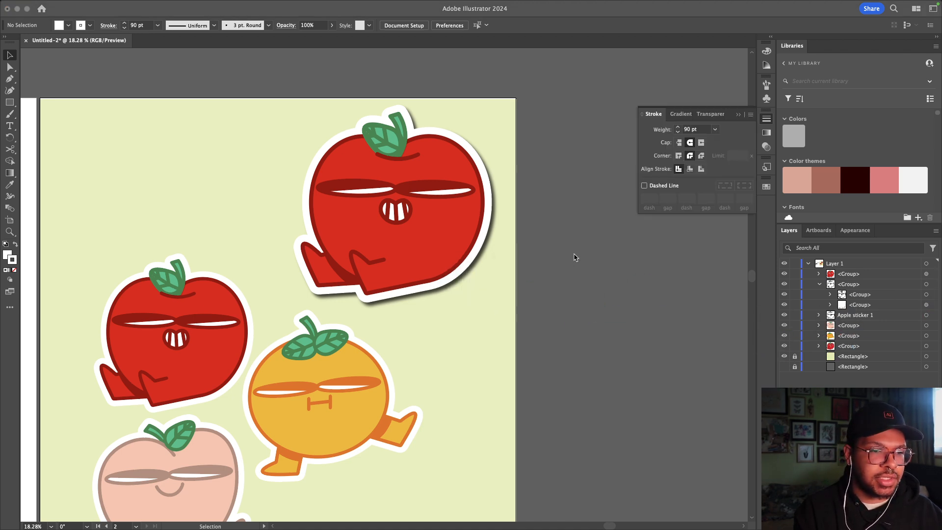
pyautogui.scroll(-2, 564, 284)
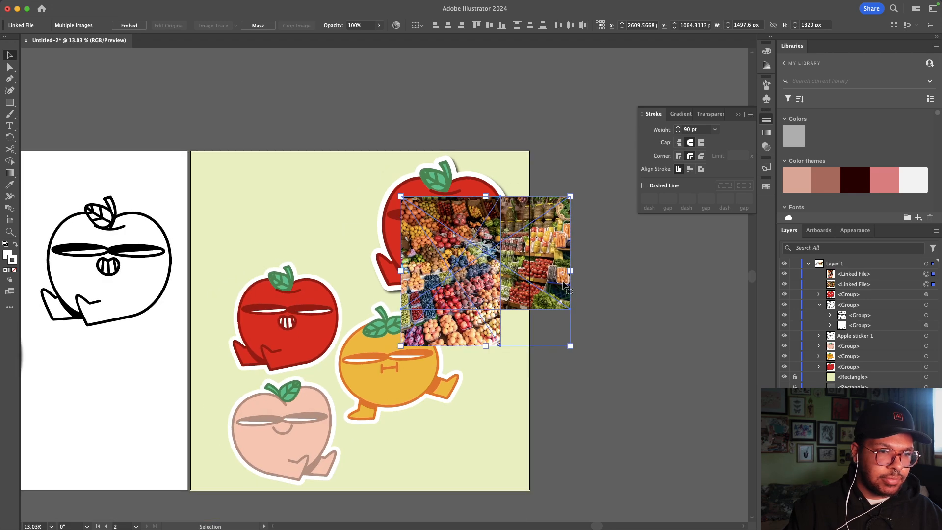
pyautogui.click(584, 319)
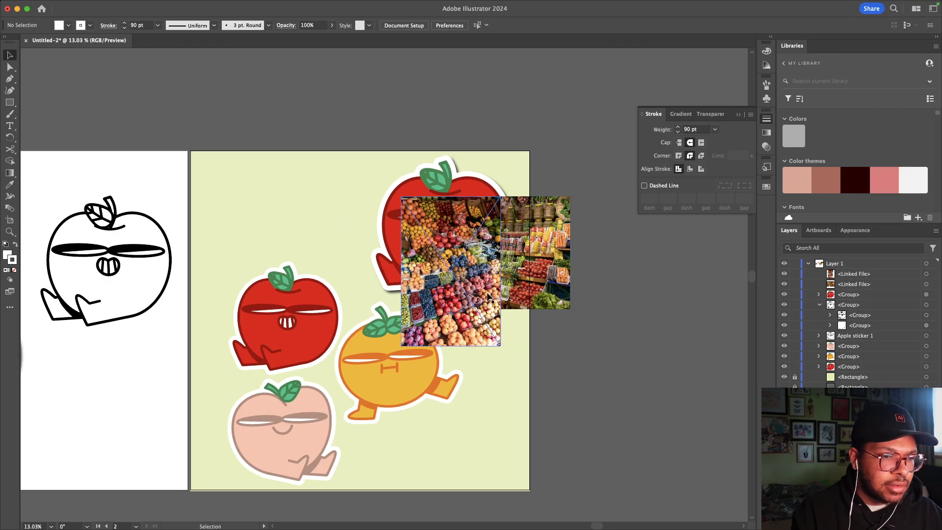
pyautogui.moveTo(488, 296); pyautogui.dragTo(617, 302)
pyautogui.click(487, 275)
pyautogui.scroll(-1, 489, 274)
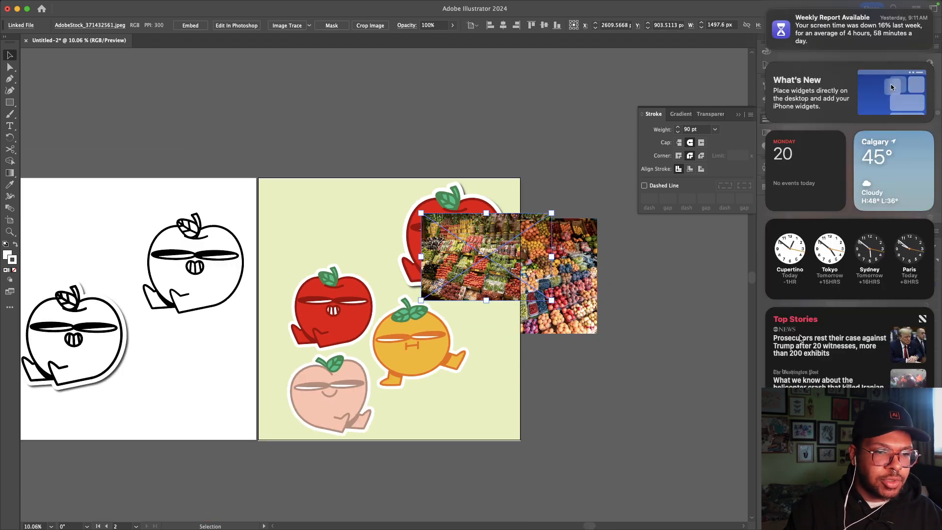
pyautogui.click(639, 346)
pyautogui.click(646, 344)
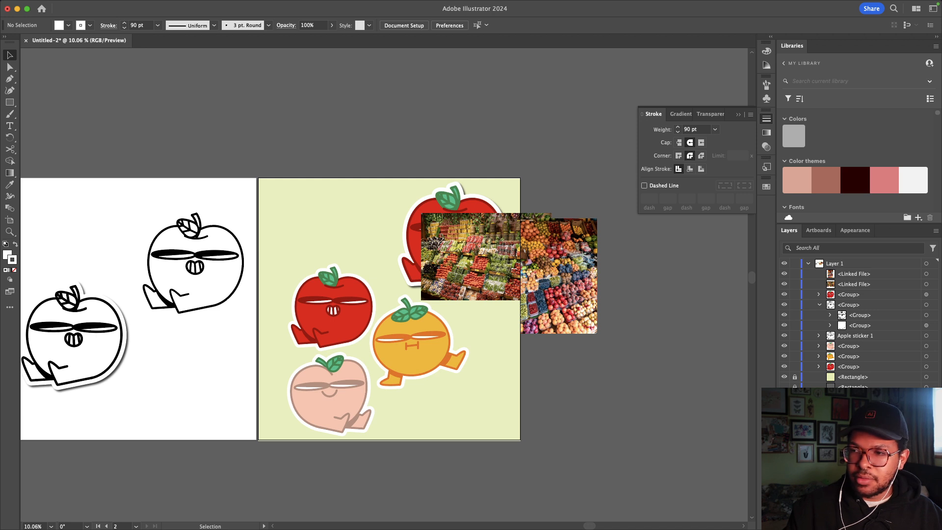
# Step: Move both market photos up off the sticker artboard onto the pasteboard
pyautogui.press('super+Tab')
pyautogui.click(469, 258)
pyautogui.keyDown('shift'); pyautogui.click(549, 273); pyautogui.keyUp('shift')
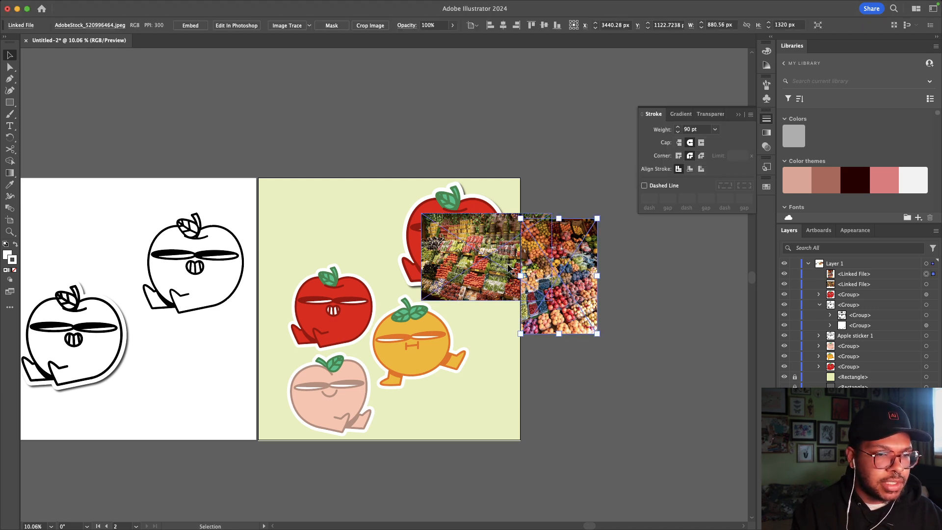
pyautogui.keyDown('shift'); pyautogui.click(506, 268); pyautogui.keyUp('shift')
pyautogui.moveTo(507, 272)
pyautogui.mouseDown()
pyautogui.moveTo(485, 109)
pyautogui.moveTo(472, 98)
pyautogui.mouseUp()
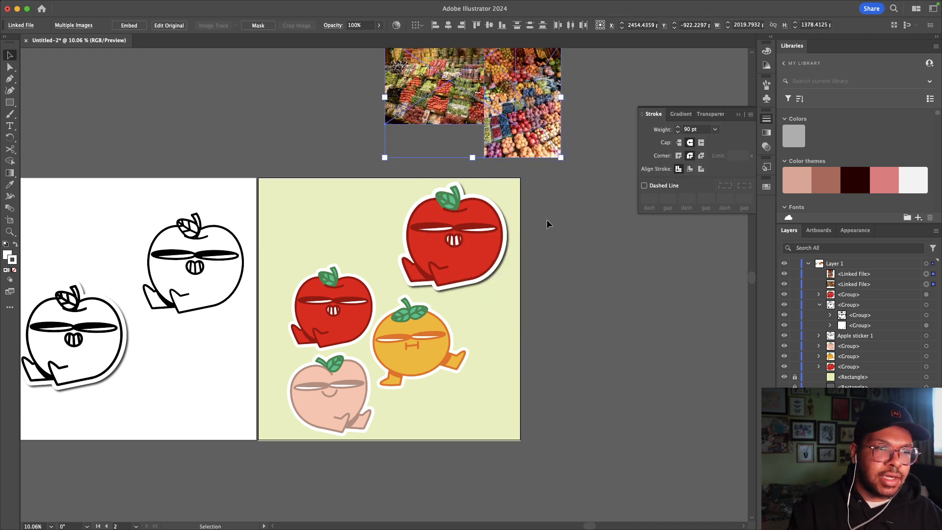
pyautogui.click(547, 220)
pyautogui.hscroll(5, 547, 219)
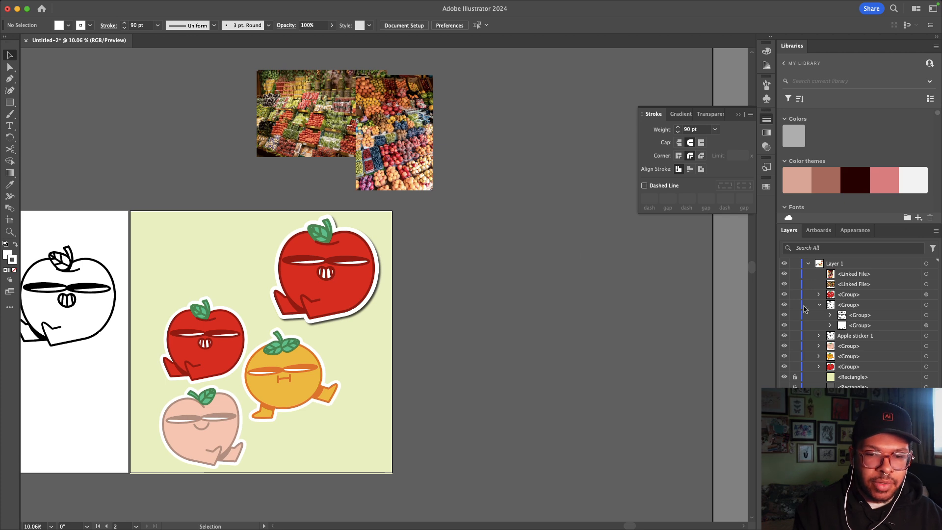
# Step: Add two new blank artboards from the Artboards panel
pyautogui.click(809, 232)
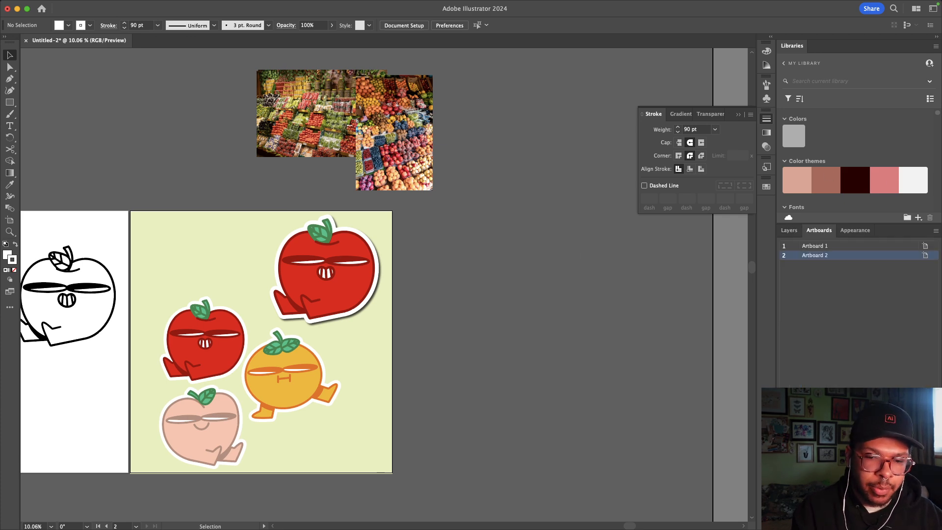
pyautogui.click(919, 524)
pyautogui.click(918, 525)
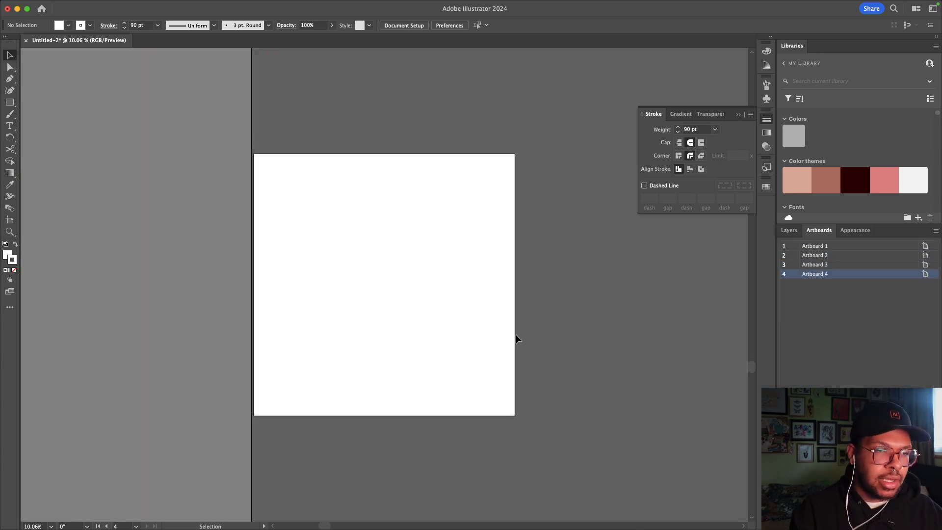
# Step: Move the vegetable-market photo to the top of Artboard 3
pyautogui.hscroll(20, 516, 335)
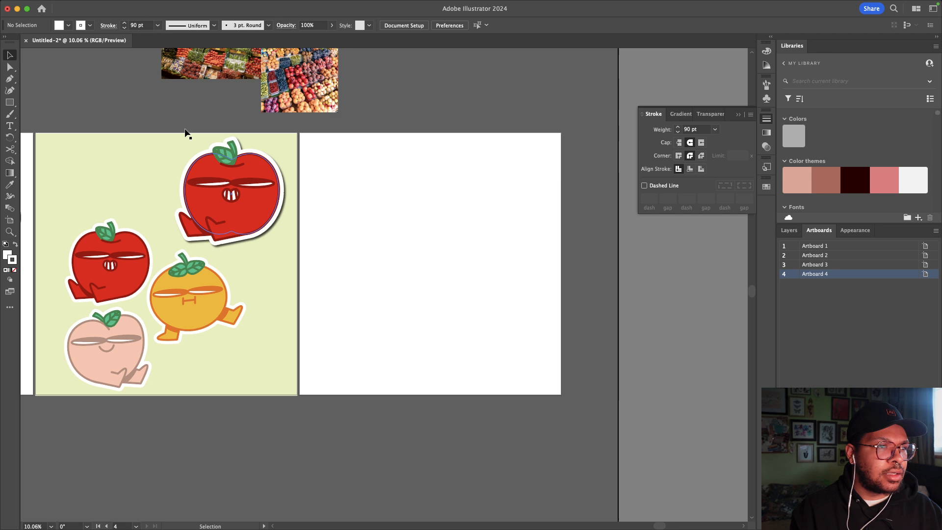
pyautogui.click(179, 71)
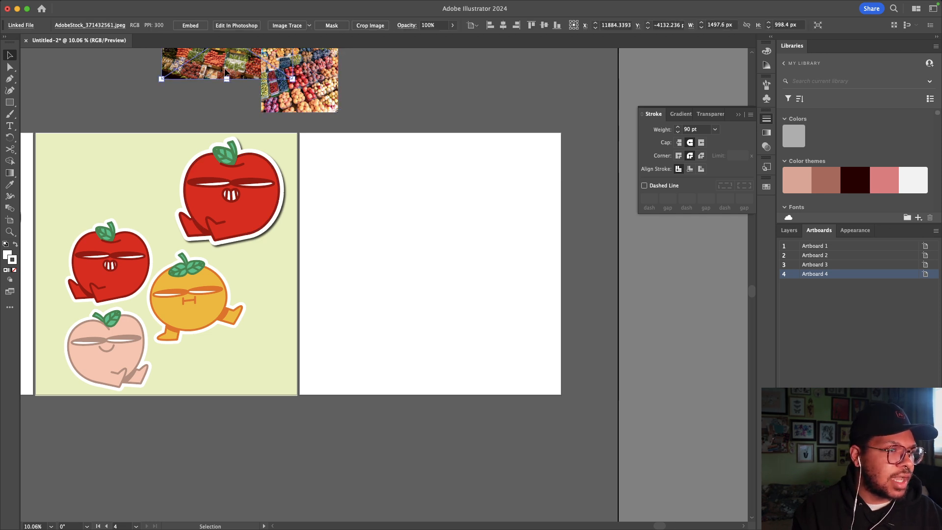
pyautogui.moveTo(226, 71); pyautogui.dragTo(388, 184)
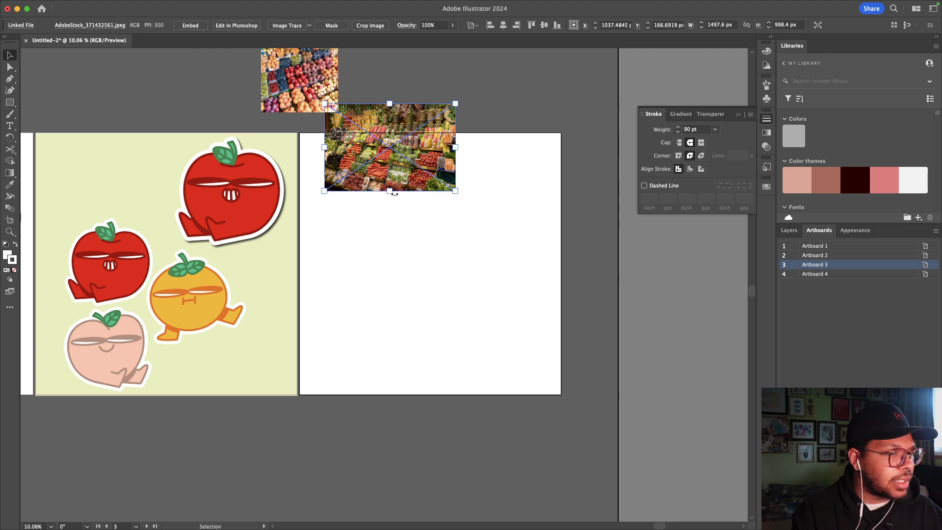
# Step: Scale the vegetable-market photo to about 4493 × 2995 px so it covers Artboard 3
pyautogui.moveTo(389, 191); pyautogui.dragTo(408, 366)
pyautogui.moveTo(361, 221); pyautogui.dragTo(404, 249)
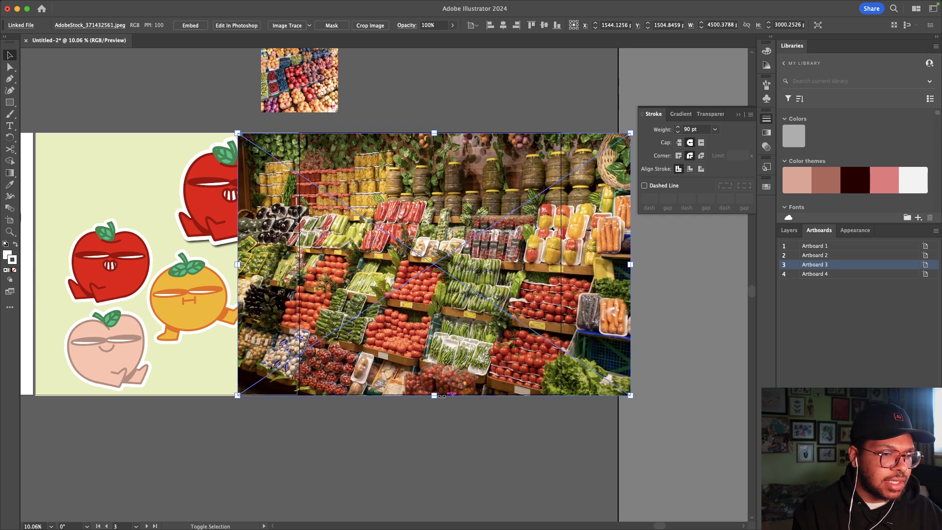
pyautogui.moveTo(438, 398); pyautogui.dragTo(438, 395)
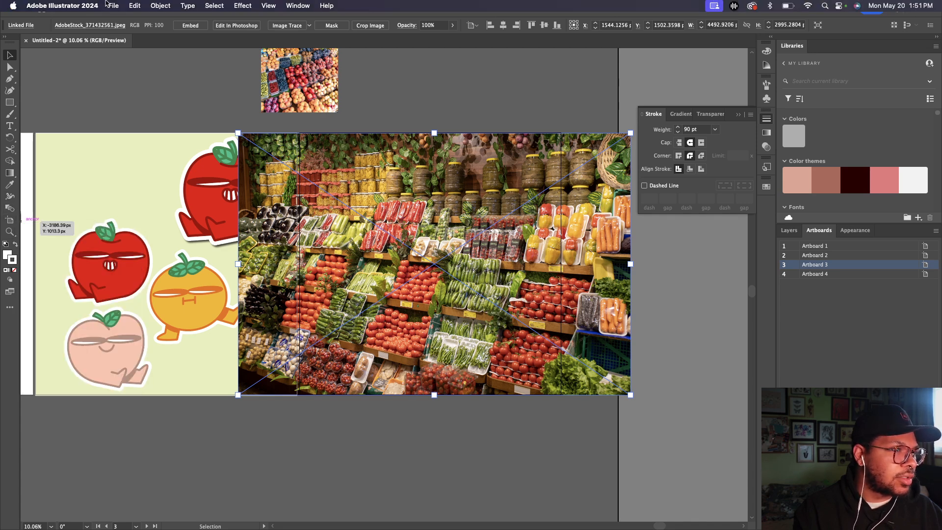
# Step: Send the vegetable photo back twice (Cmd+[) behind the stickers and sticker background
pyautogui.click(134, 5)
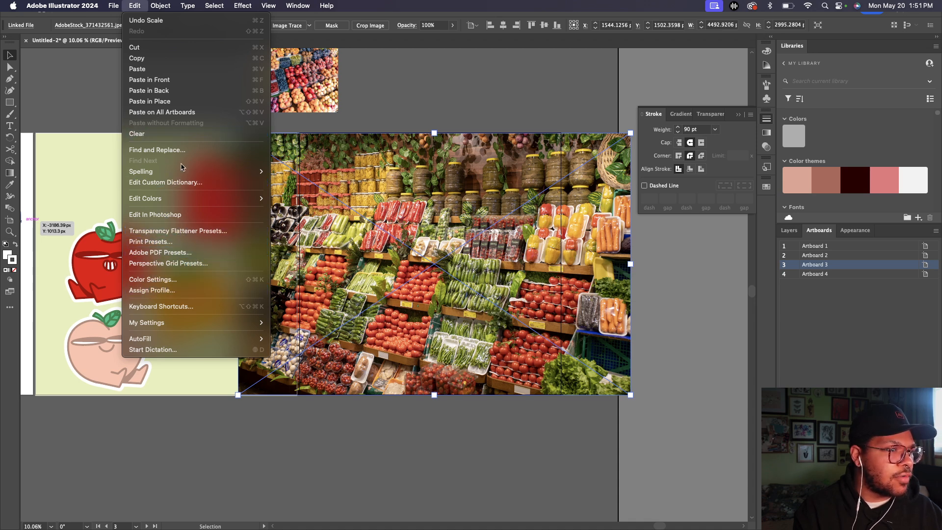
pyautogui.moveTo(159, 4)
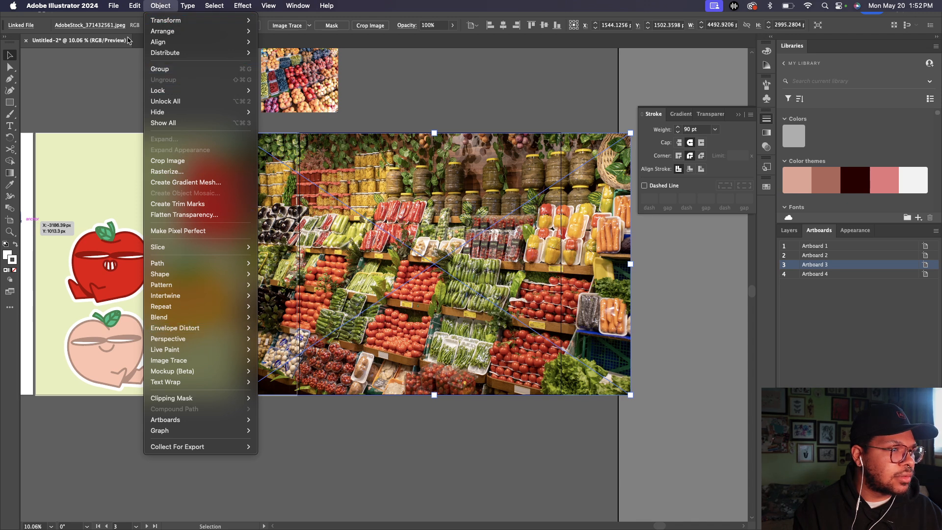
pyautogui.moveTo(112, 6)
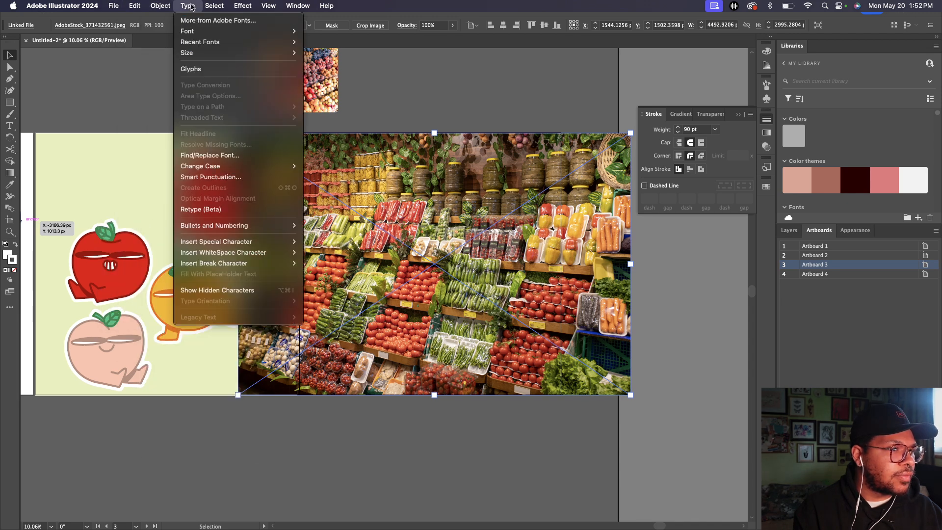
pyautogui.moveTo(250, 3)
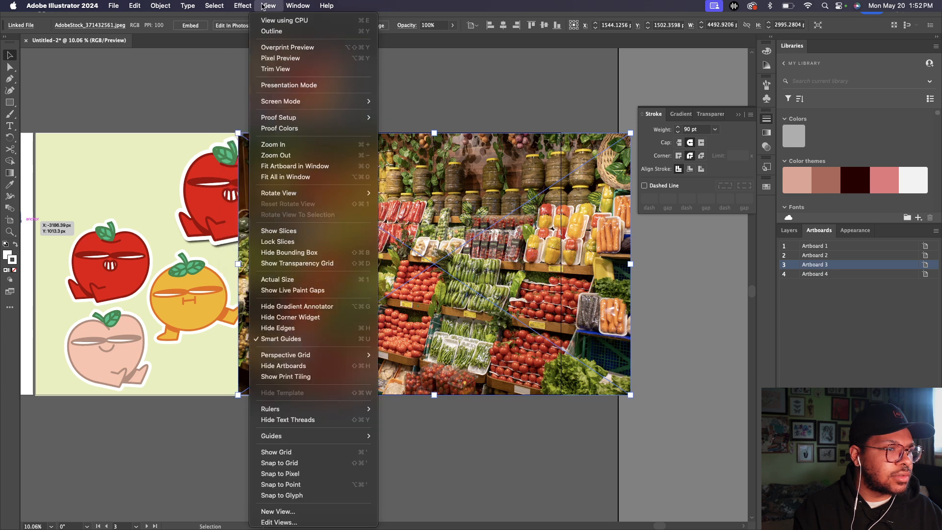
pyautogui.click(489, 101)
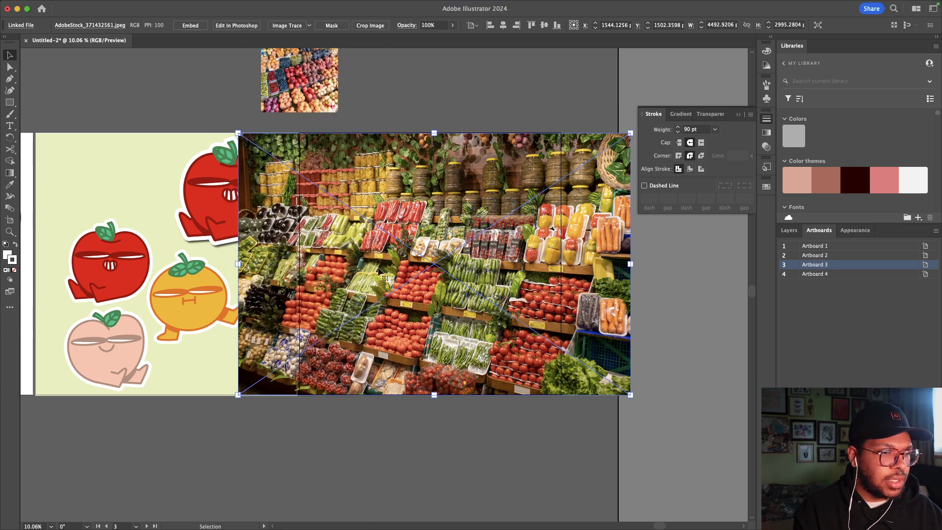
pyautogui.press('super+[')
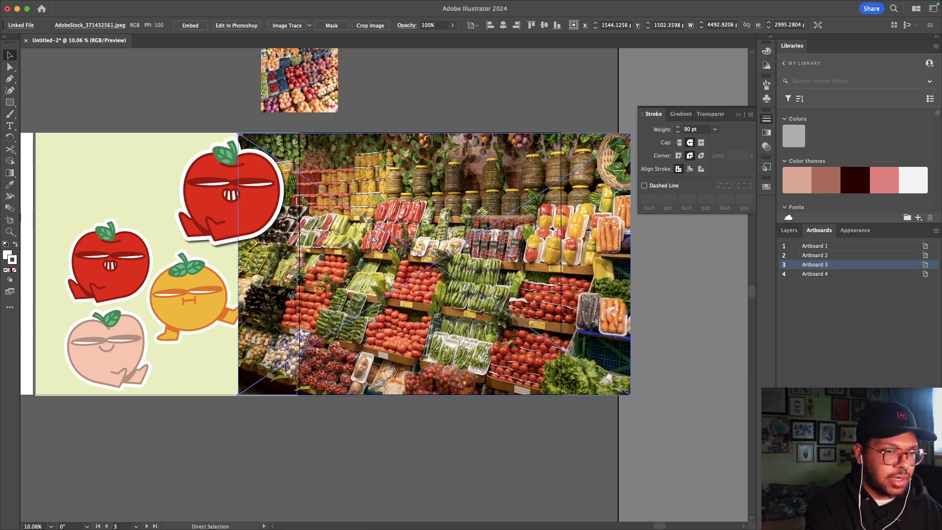
pyautogui.press('super+[')
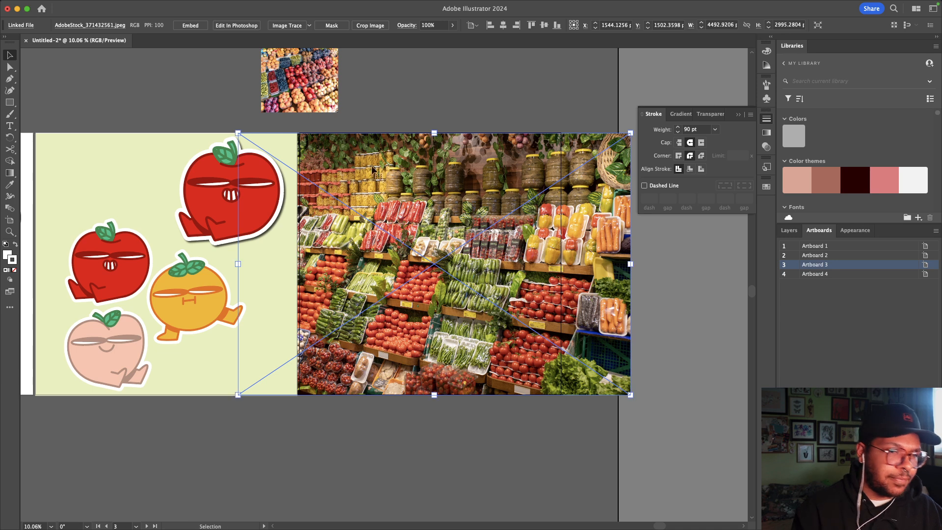
pyautogui.click(511, 99)
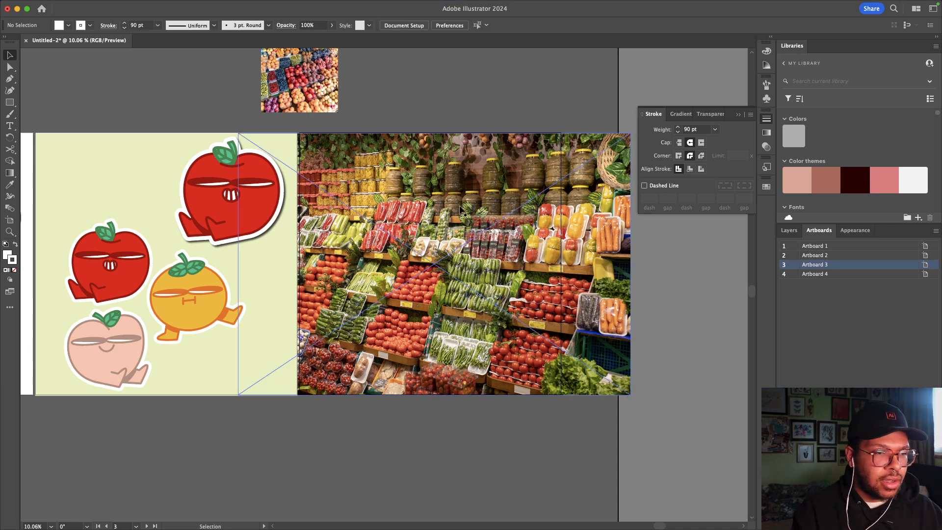
# Step: Move the fruit-stand photo over toward the blank Artboard 4
pyautogui.scroll(-2, 393, 196)
pyautogui.hscroll(-2, 393, 196)
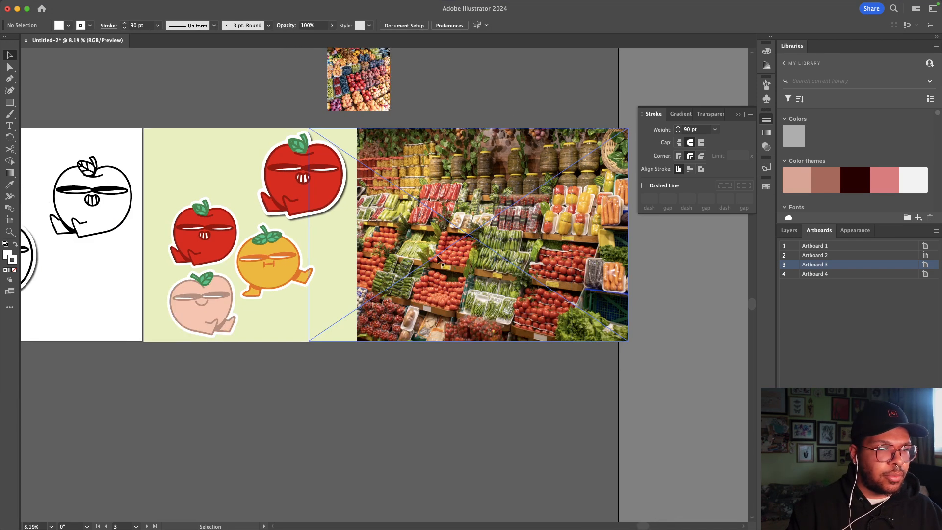
pyautogui.scroll(-1, 454, 385)
pyautogui.hscroll(-5, 454, 385)
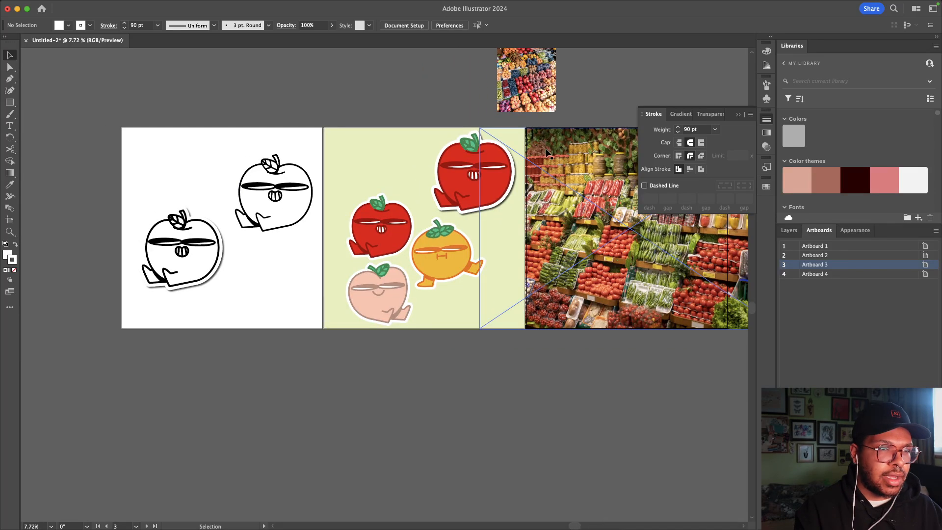
pyautogui.moveTo(527, 98); pyautogui.dragTo(76, 354)
pyautogui.hscroll(-5, 72, 367)
pyautogui.hscroll(-8, 71, 367)
pyautogui.scroll(-2, 72, 367)
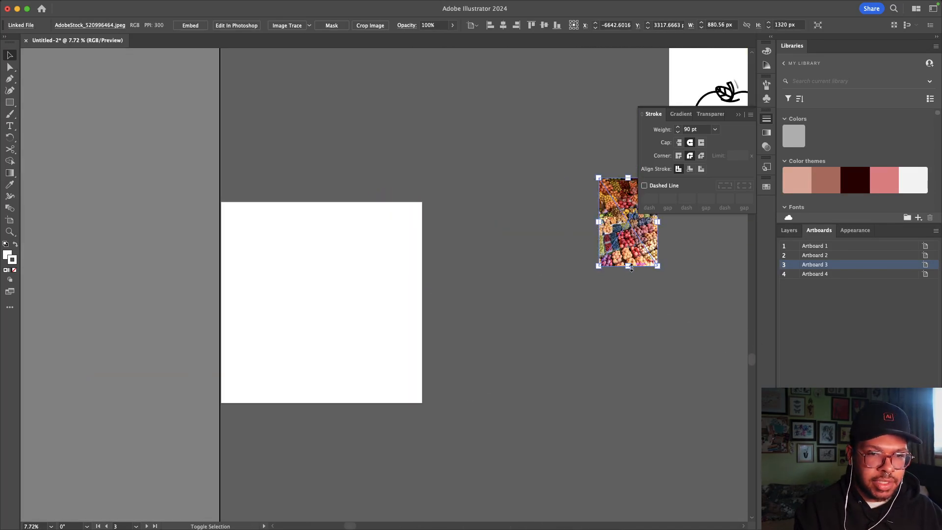
# Step: Resize the fruit-stand photo to about 2988 × 4479 px and fit it on Artboard 4
pyautogui.moveTo(632, 268); pyautogui.dragTo(626, 510)
pyautogui.moveTo(603, 386); pyautogui.dragTo(367, 351)
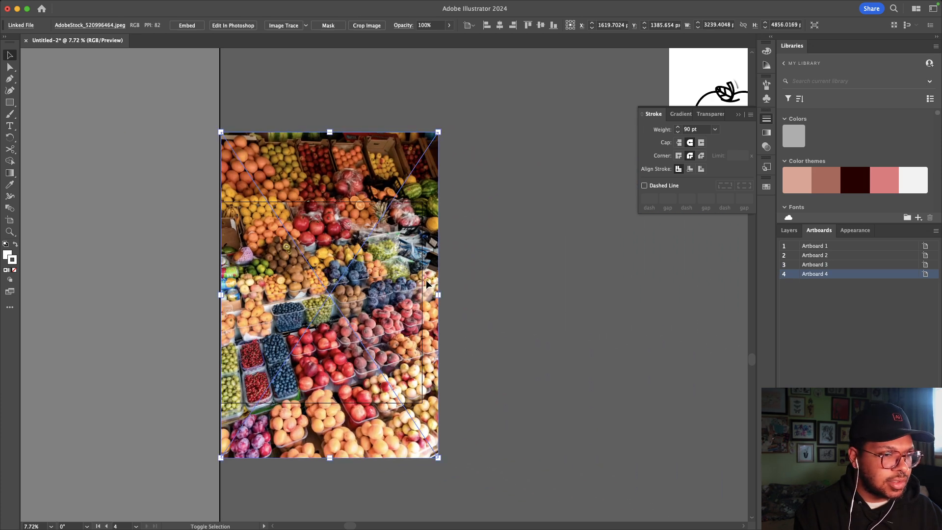
pyautogui.moveTo(438, 294); pyautogui.dragTo(384, 307)
pyautogui.click(443, 299)
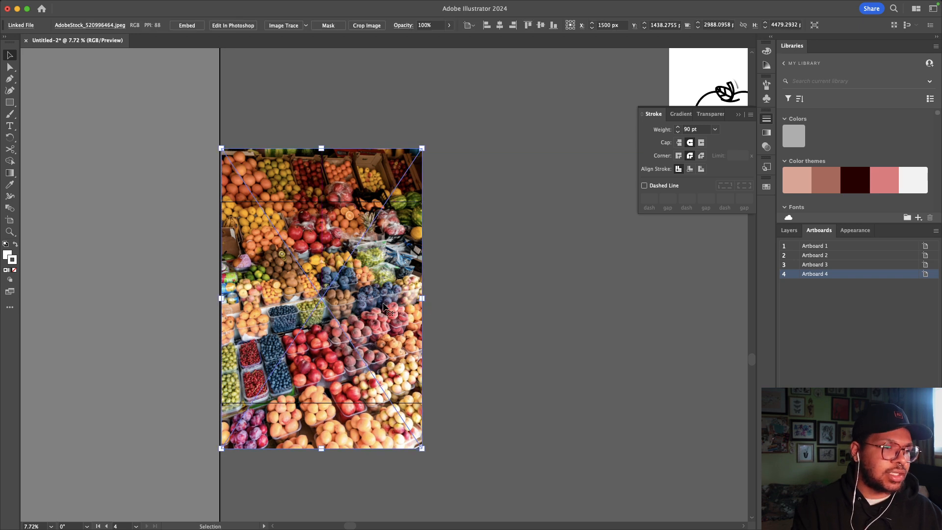
pyautogui.click(499, 321)
# Step: Zoom out to view all artboards and check the fruit-stand photo's placement
pyautogui.scroll(-2, 499, 322)
pyautogui.hscroll(10, 497, 322)
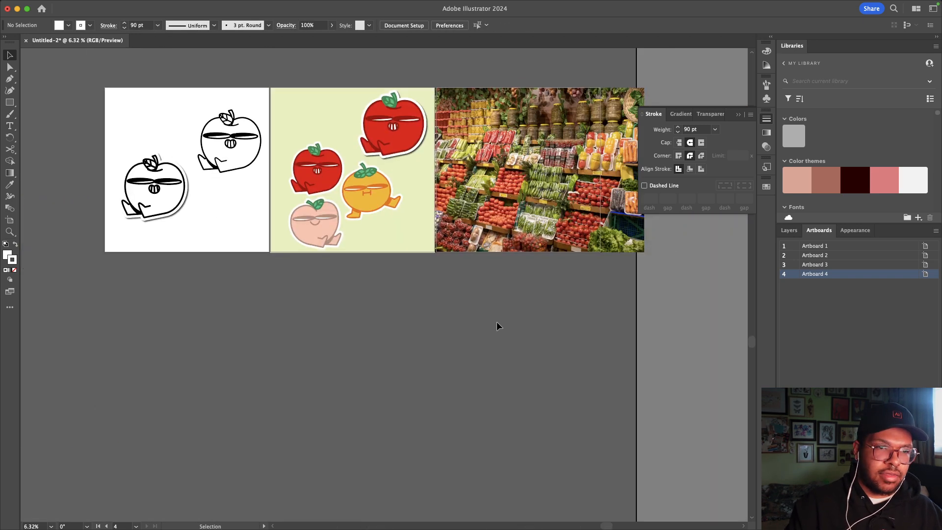
pyautogui.scroll(2, 494, 319)
pyautogui.scroll(3, 434, 245)
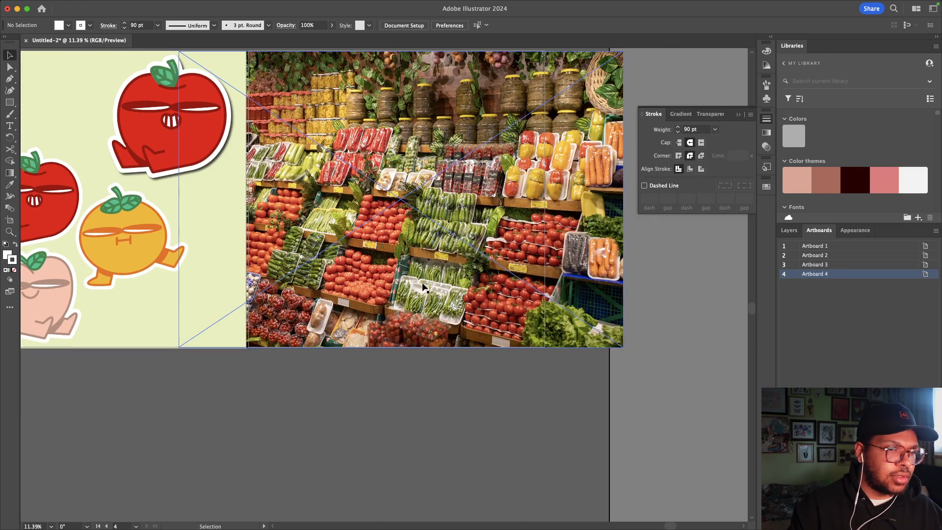
pyautogui.hscroll(-15, 422, 286)
pyautogui.scroll(-2, 422, 286)
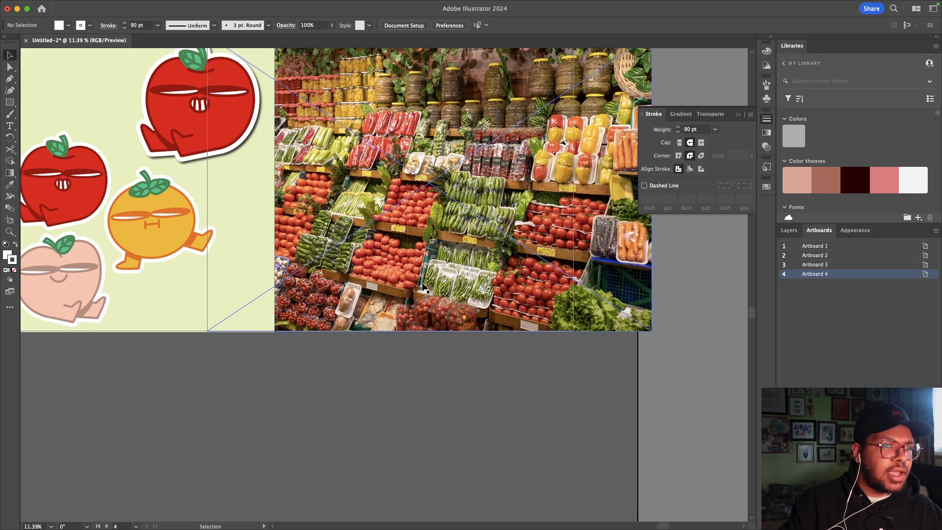
pyautogui.hscroll(-10, 423, 288)
pyautogui.scroll(-2, 423, 288)
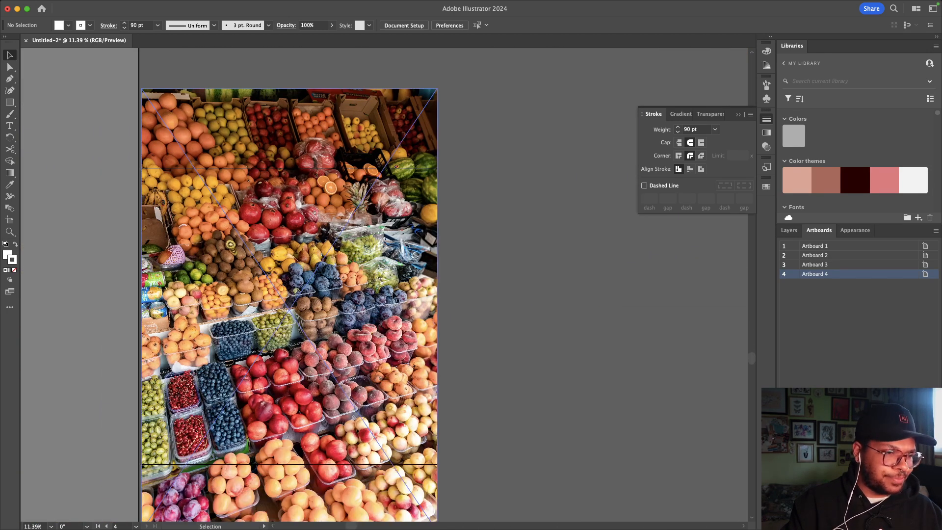
pyautogui.click(382, 297)
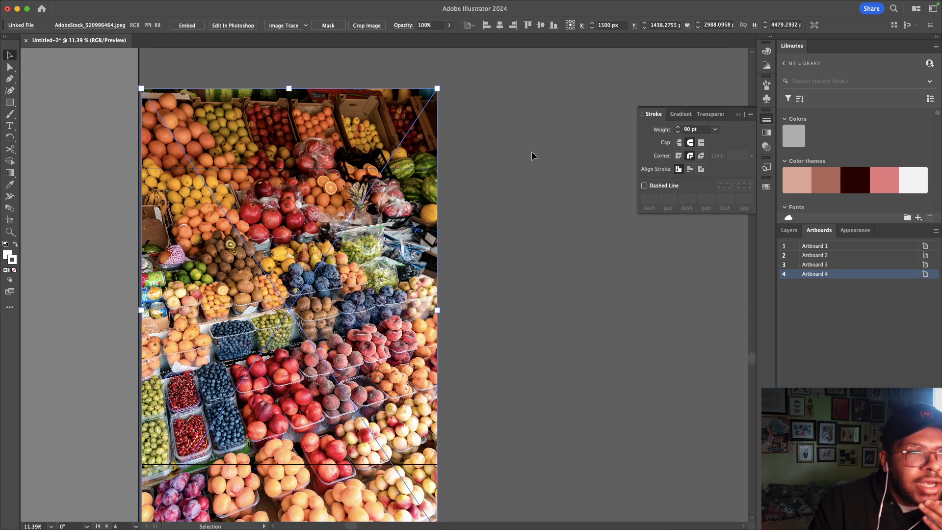
pyautogui.click(535, 266)
pyautogui.scroll(-10, 535, 266)
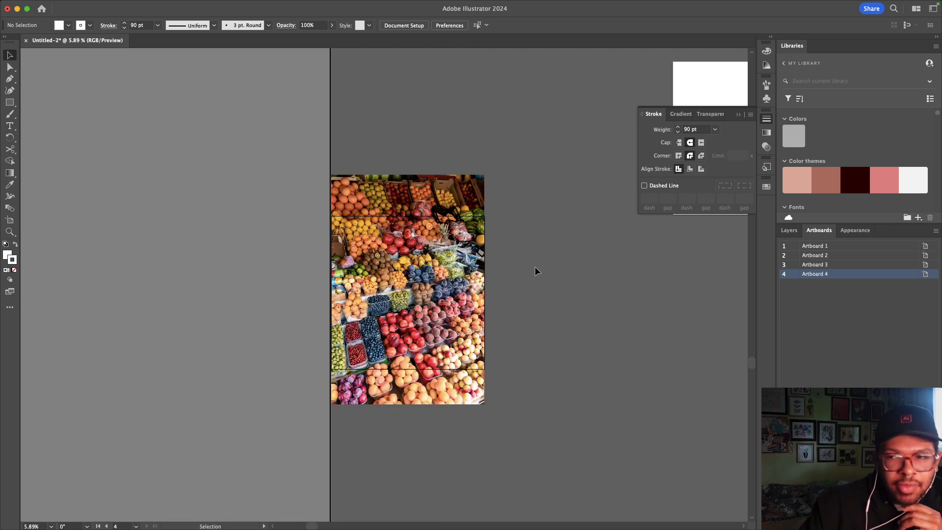
pyautogui.hscroll(8, 535, 266)
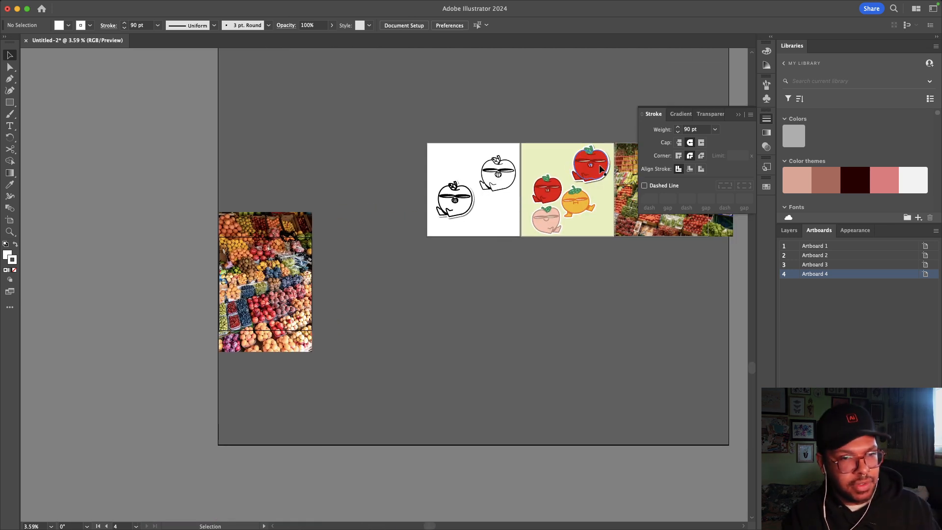
# Step: Move the red apple sticker onto the fruit-stand photo and stack it above the photo in Layers
pyautogui.moveTo(595, 152); pyautogui.dragTo(599, 165)
pyautogui.moveTo(566, 193); pyautogui.dragTo(285, 285)
pyautogui.press('F7')
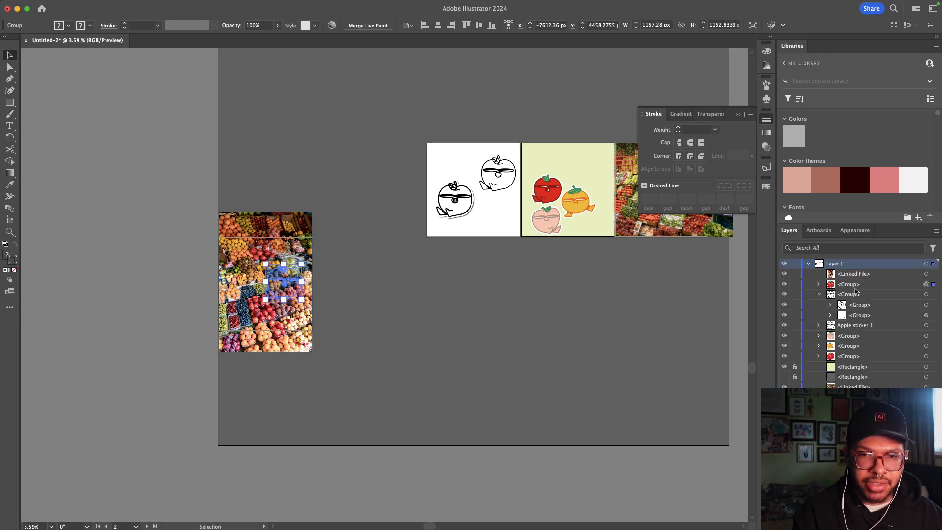
pyautogui.click(855, 286)
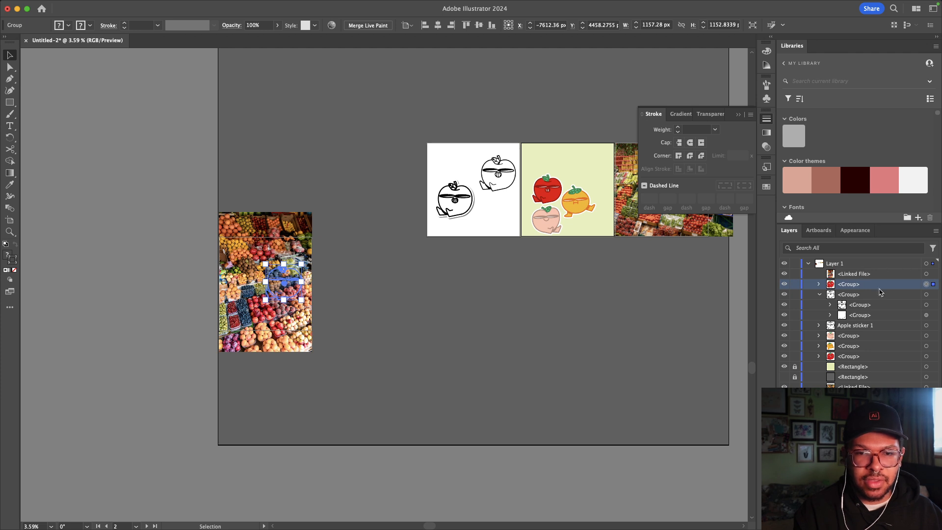
pyautogui.moveTo(879, 289); pyautogui.dragTo(864, 269)
pyautogui.click(426, 300)
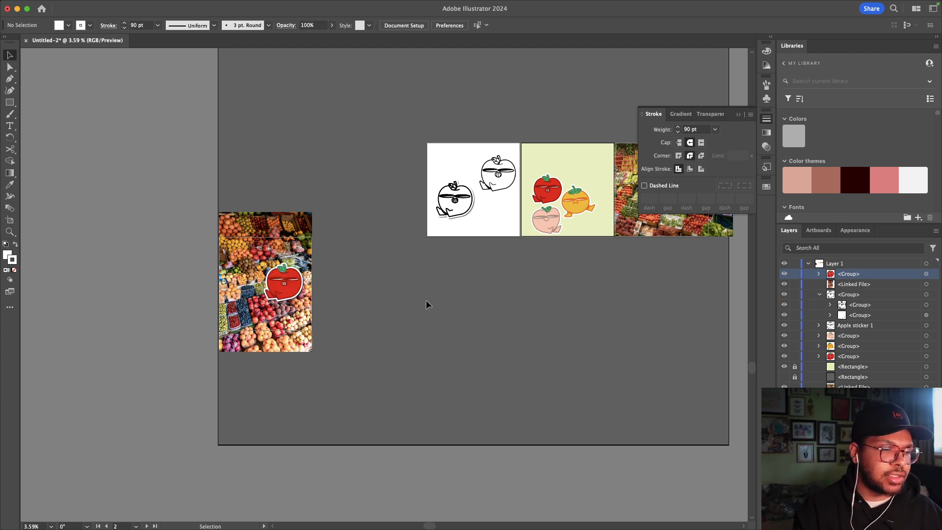
# Step: Scale the apple sticker up proportionally and centre it horizontally on the photo
pyautogui.hscroll(-2, 426, 301)
pyautogui.scroll(3, 426, 301)
pyautogui.hscroll(-4, 426, 301)
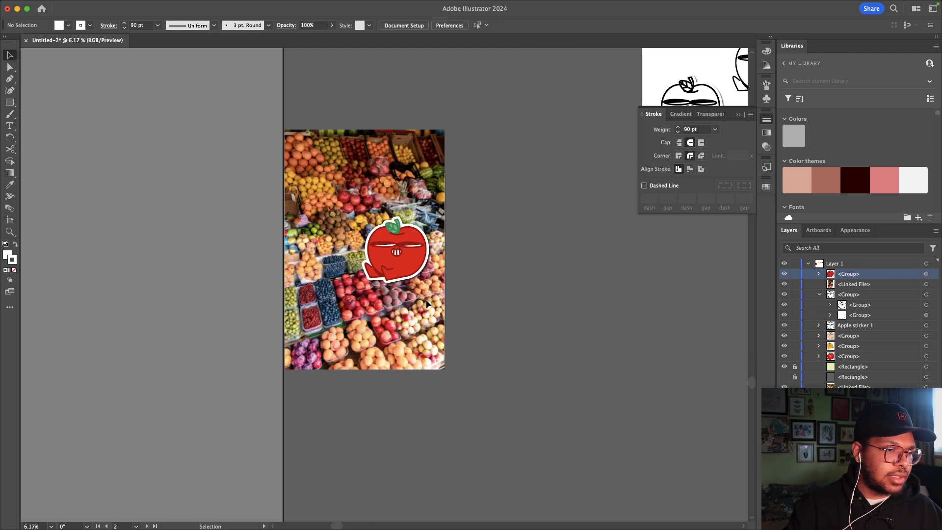
pyautogui.click(402, 259)
pyautogui.moveTo(400, 280); pyautogui.dragTo(366, 237)
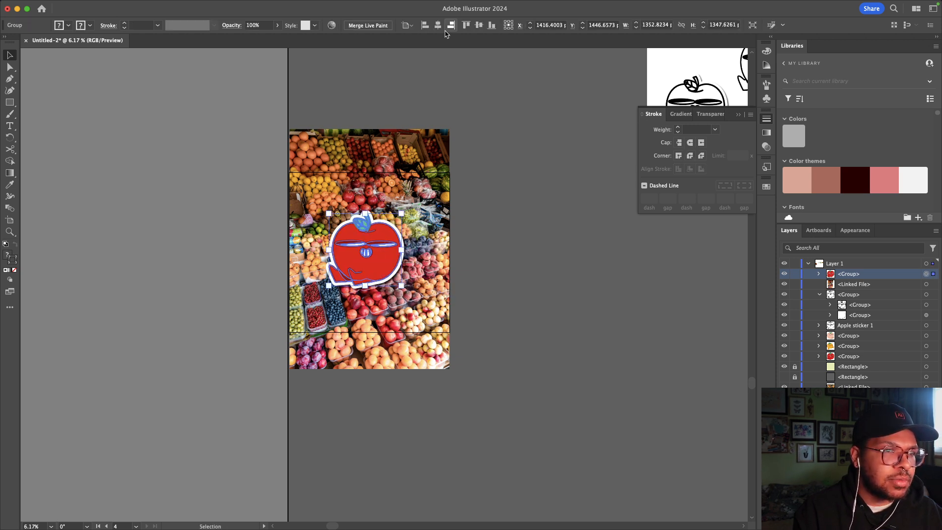
pyautogui.click(440, 26)
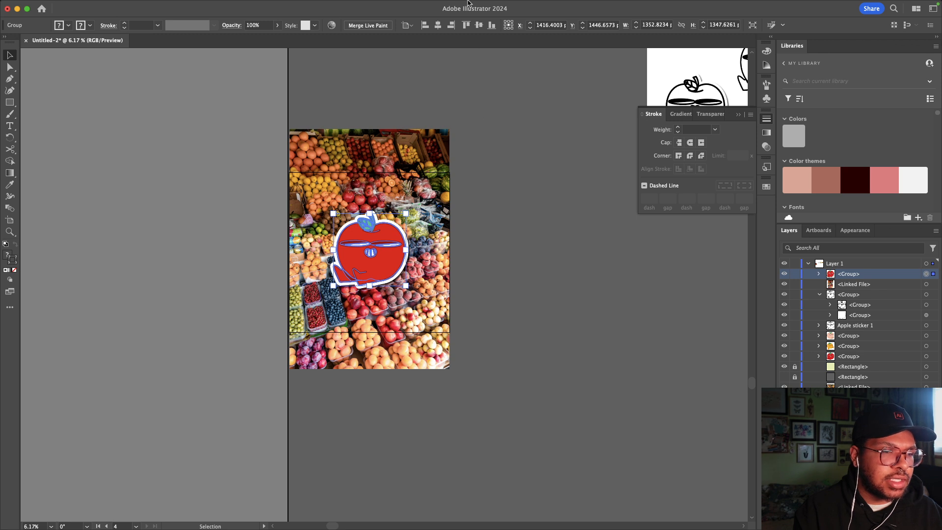
pyautogui.click(490, 228)
# Step: Lock the fruit-stand photo in the Layers panel and reselect it
pyautogui.scroll(1, 485, 264)
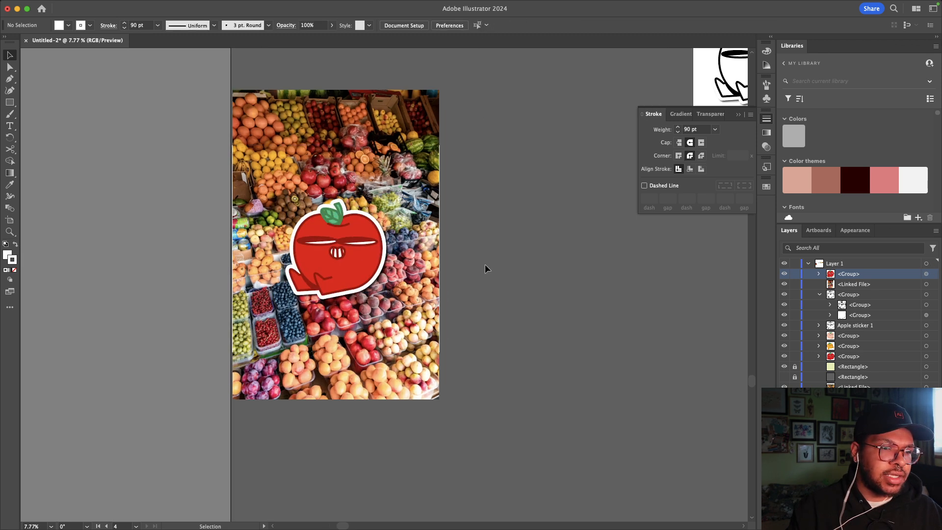
pyautogui.scroll(1, 484, 264)
pyautogui.click(484, 263)
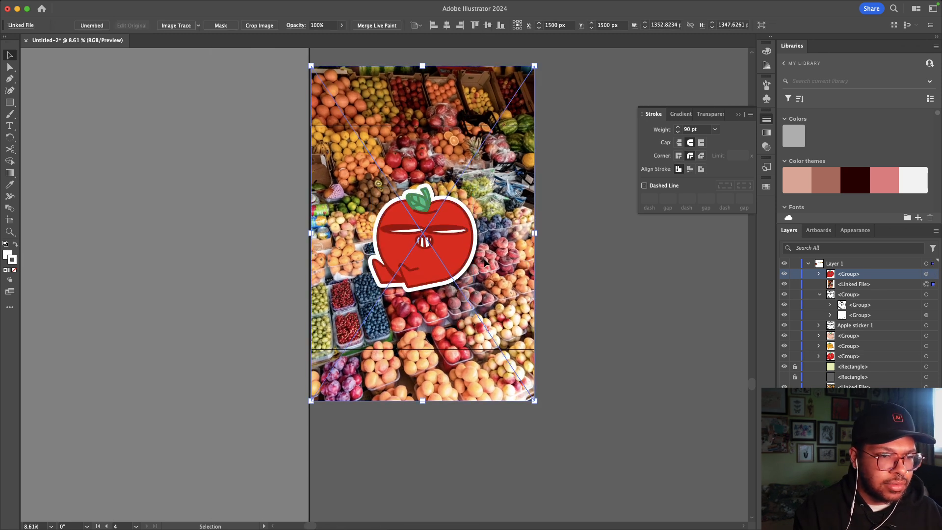
pyautogui.click(795, 284)
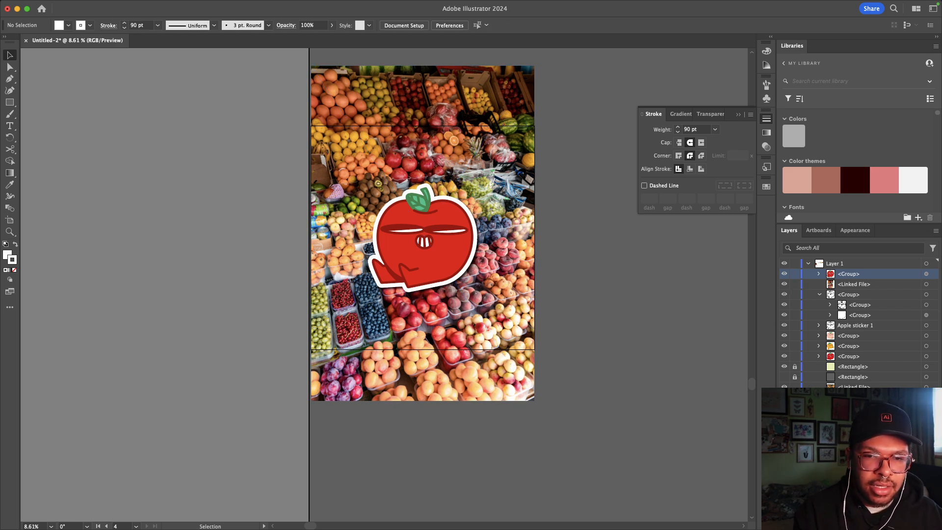
pyautogui.click(926, 284)
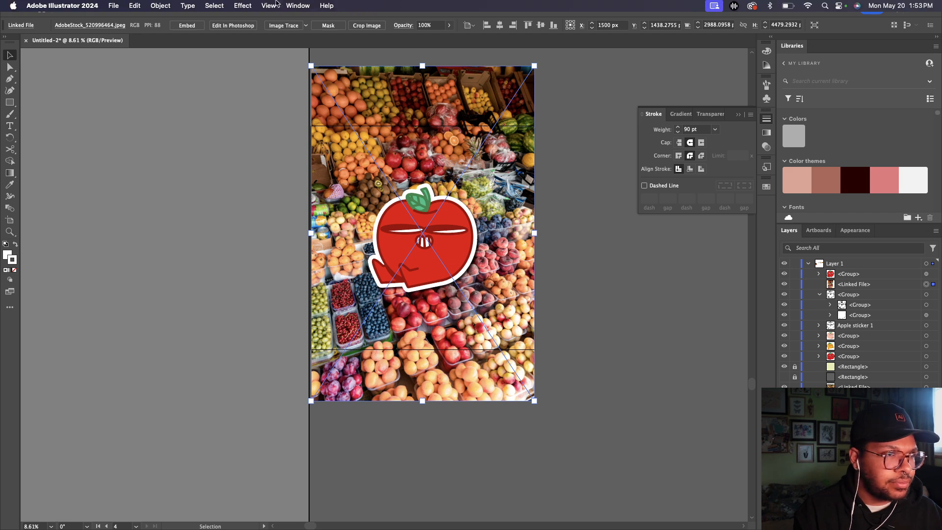
# Step: Apply Effect > Blur > Gaussian Blur with a 21.6637-pixel radius to the fruit-stand photo
pyautogui.click(243, 6)
pyautogui.moveTo(258, 151)
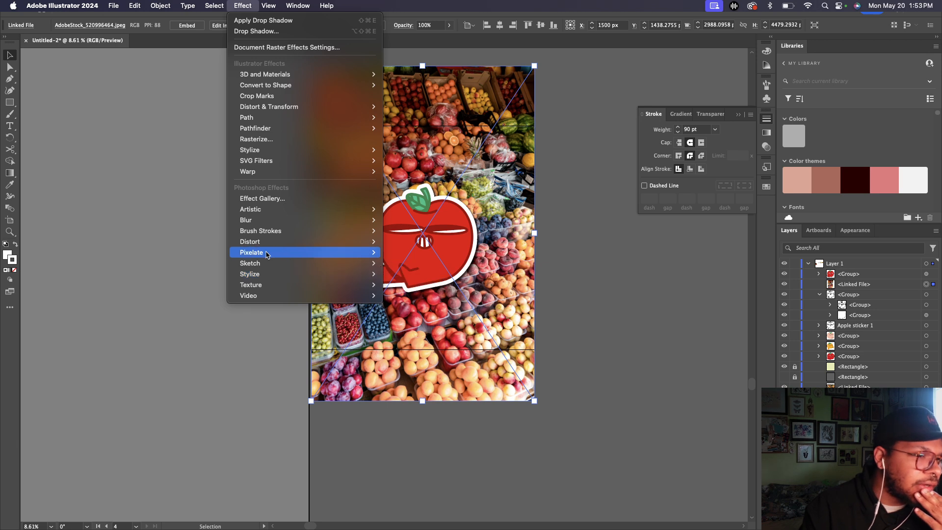
pyautogui.moveTo(267, 223)
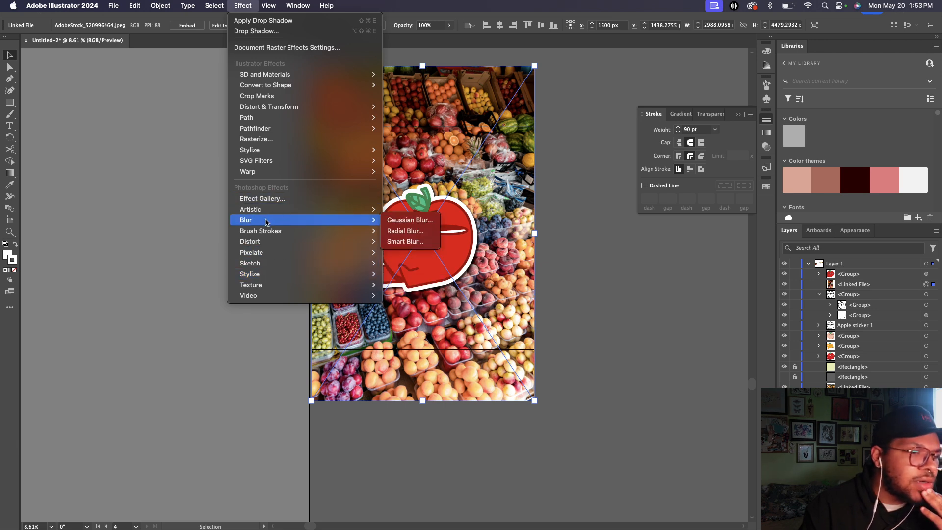
pyautogui.click(411, 221)
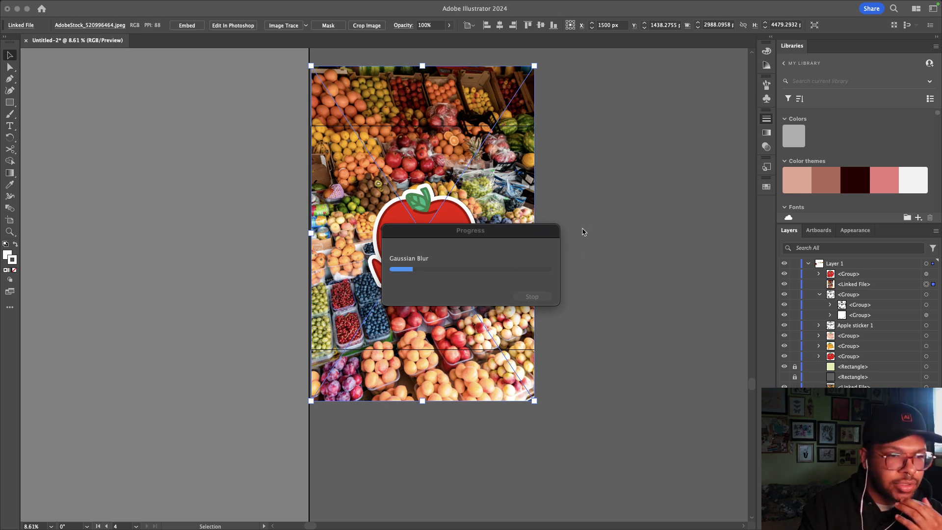
pyautogui.moveTo(529, 232); pyautogui.dragTo(545, 231)
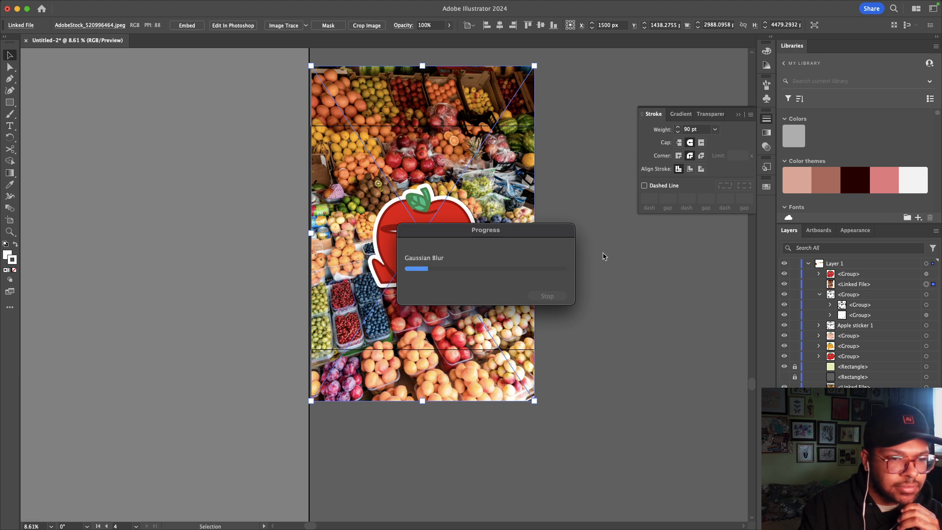
pyautogui.moveTo(524, 235); pyautogui.dragTo(613, 246)
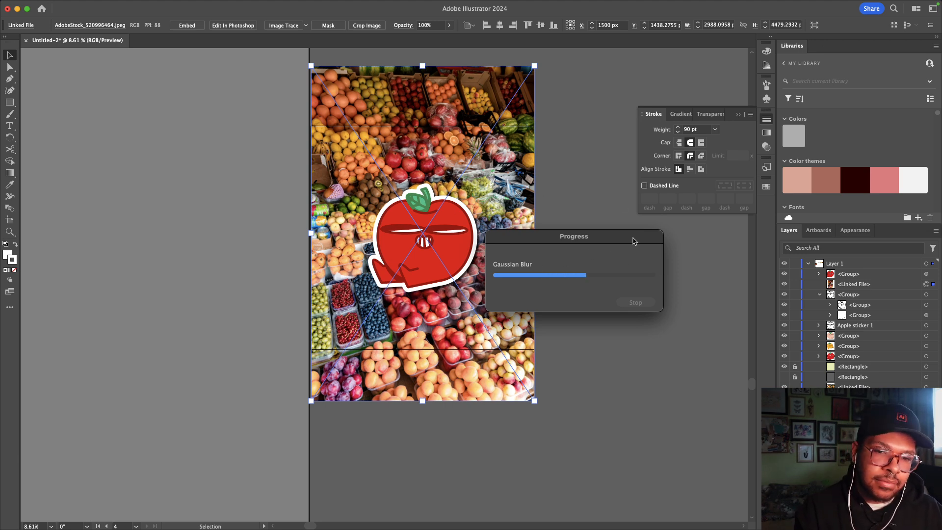
pyautogui.moveTo(633, 240); pyautogui.dragTo(486, 210)
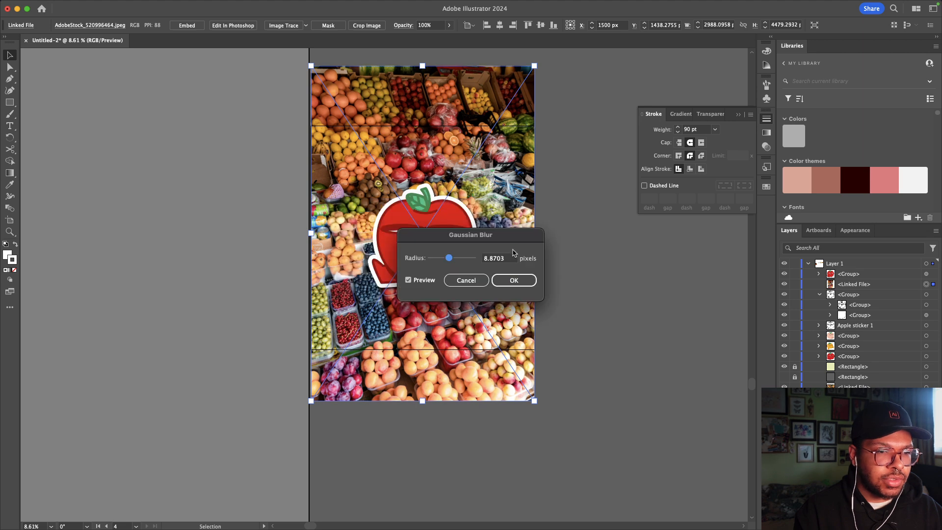
pyautogui.moveTo(463, 237); pyautogui.dragTo(554, 255)
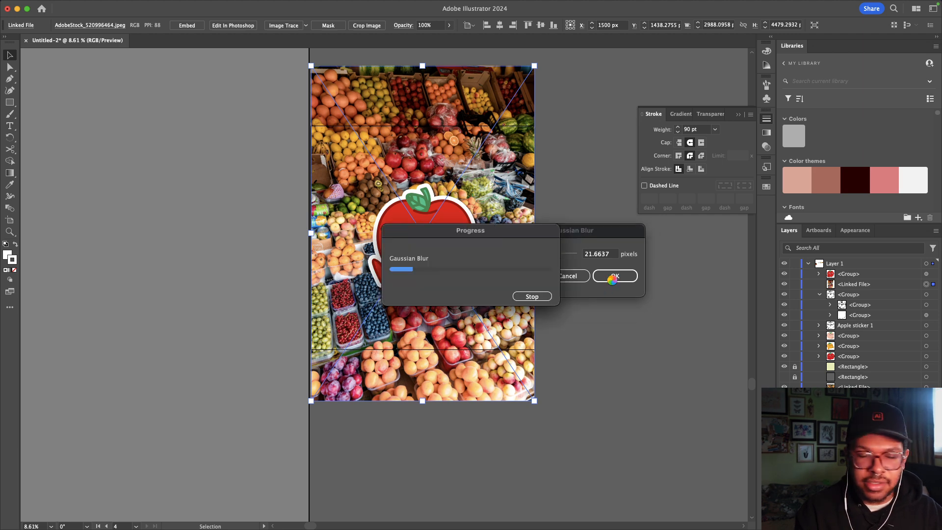
pyautogui.moveTo(492, 231); pyautogui.dragTo(597, 141)
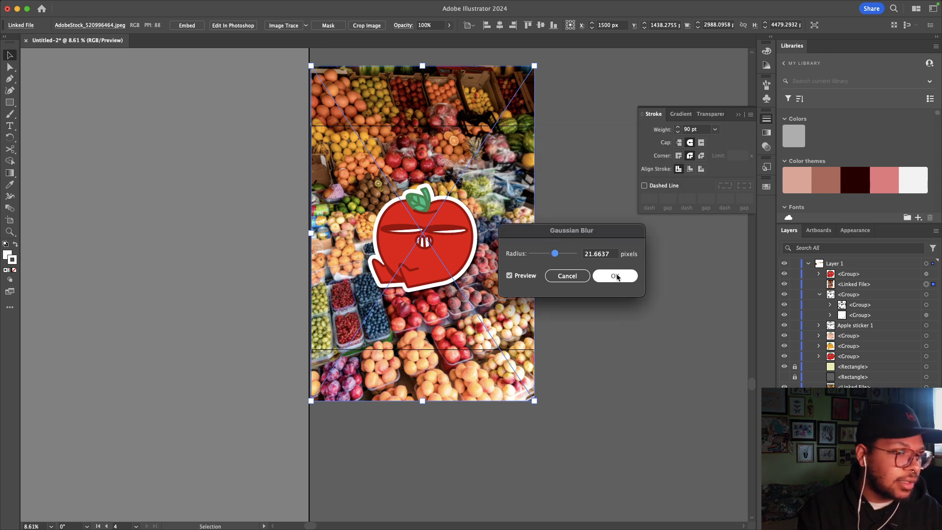
pyautogui.click(617, 278)
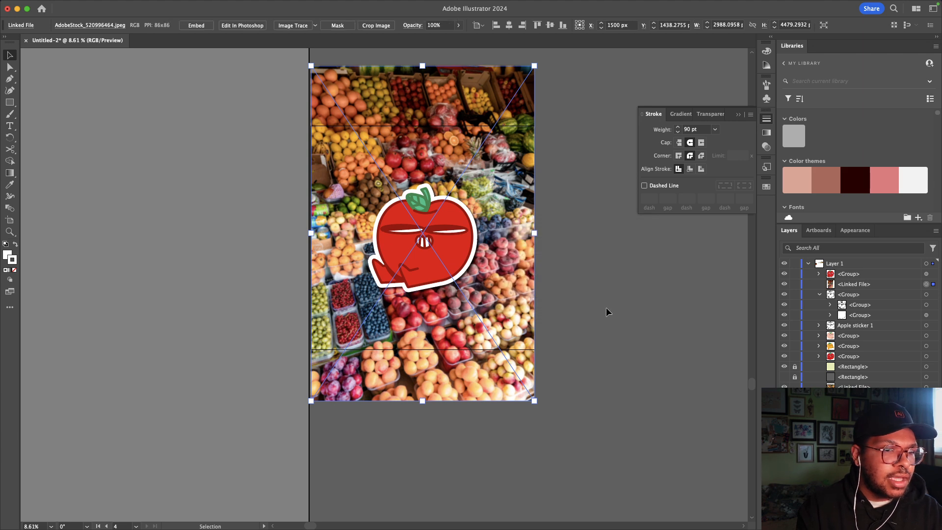
# Step: Lock the blurred fruit-stand photo so it can't move
pyautogui.click(569, 236)
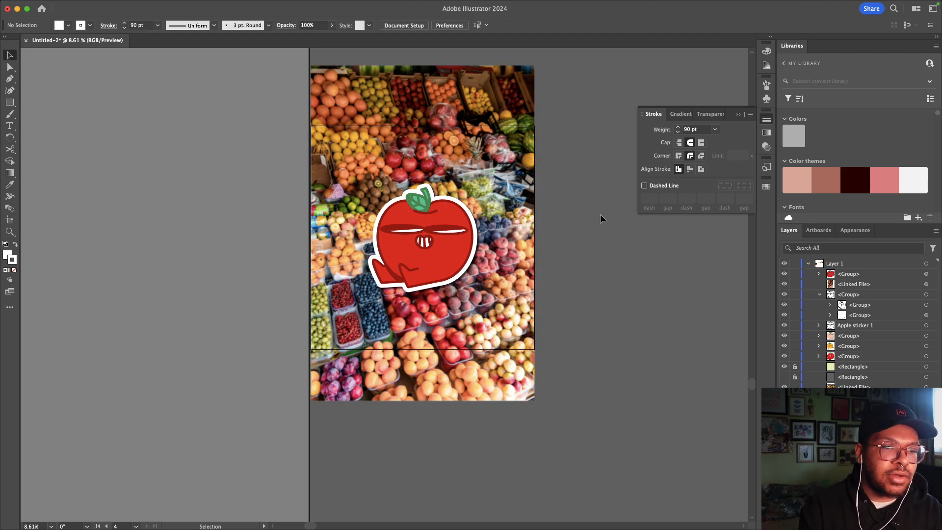
pyautogui.click(519, 227)
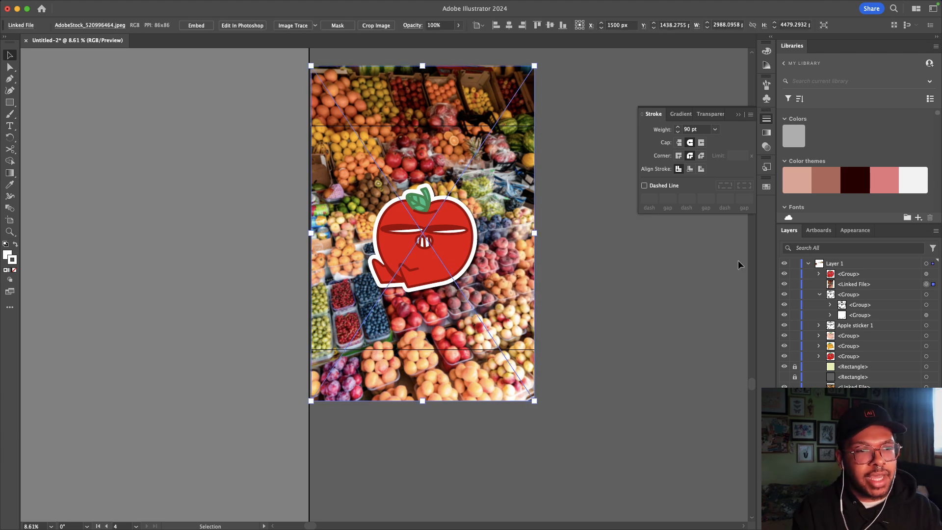
pyautogui.click(795, 284)
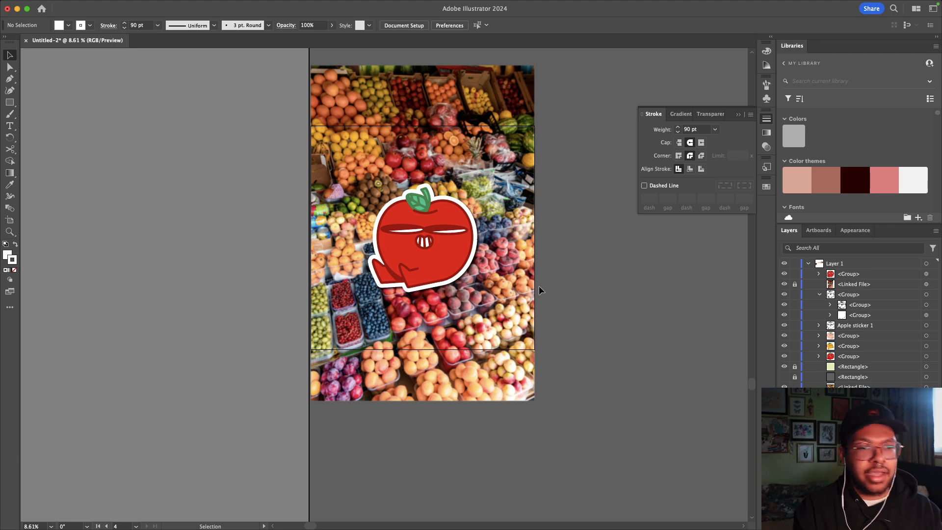
pyautogui.scroll(5, 519, 316)
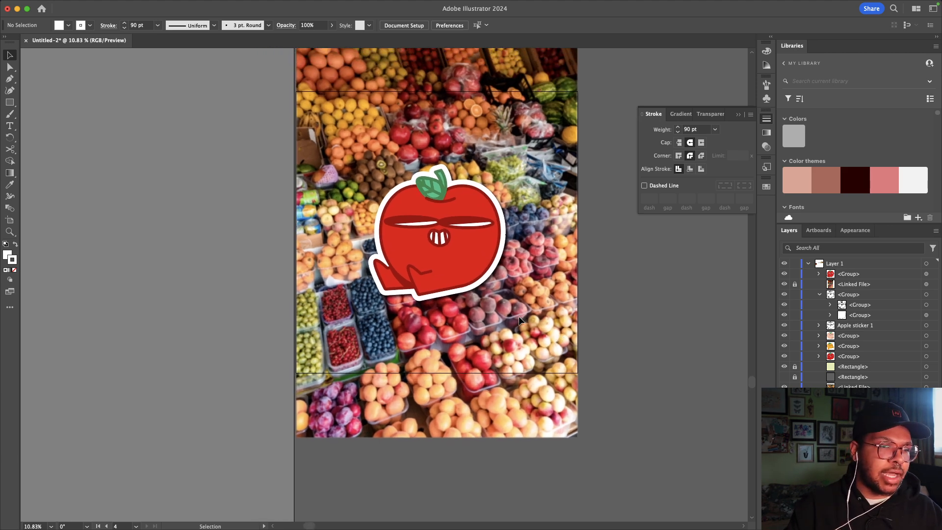
pyautogui.scroll(1, 542, 273)
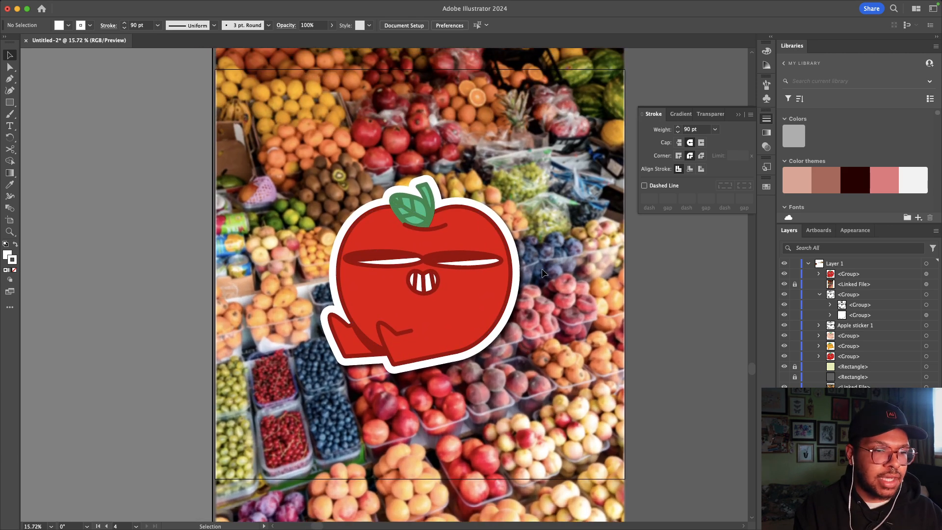
pyautogui.scroll(-5, 531, 320)
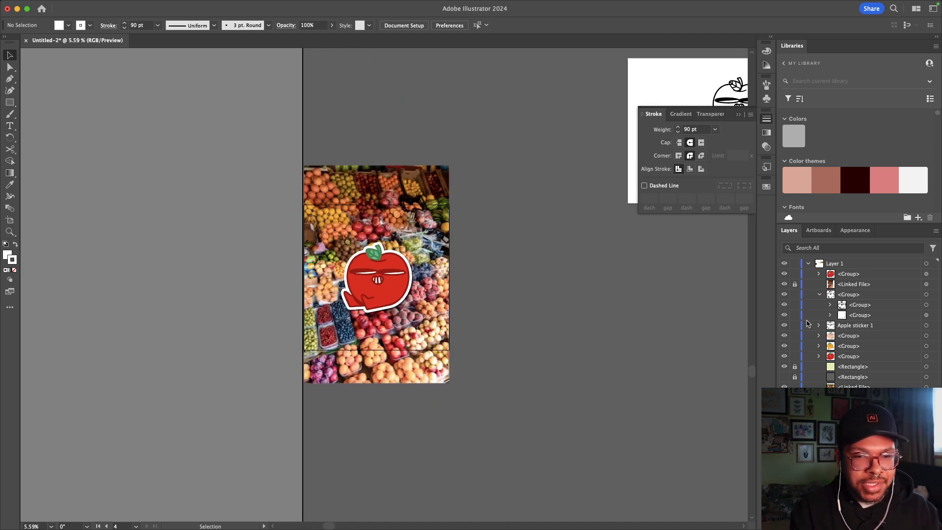
# Step: Add two new blank artboards, Artboards 5 and 6, beside the fruit-stand mockup
pyautogui.click(819, 230)
pyautogui.click(919, 524)
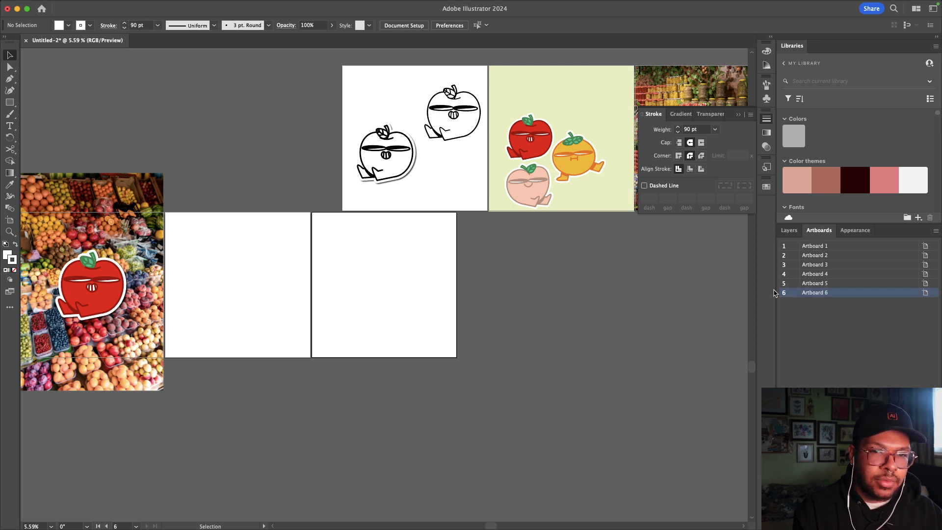
pyautogui.click(789, 230)
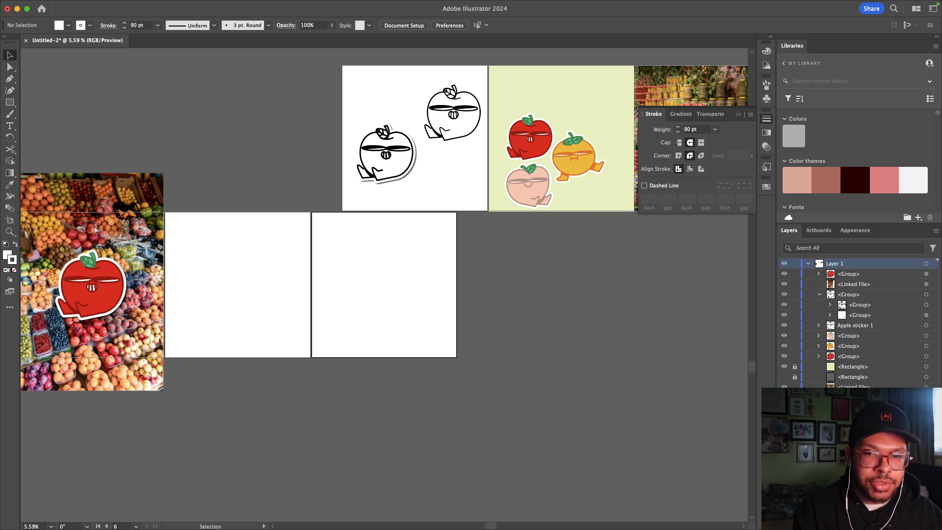
pyautogui.click(934, 294)
# Step: Reapply Gaussian Blur to the fruit-stand photo and place the blurred copy on the blank adjacent artboard
pyautogui.click(933, 284)
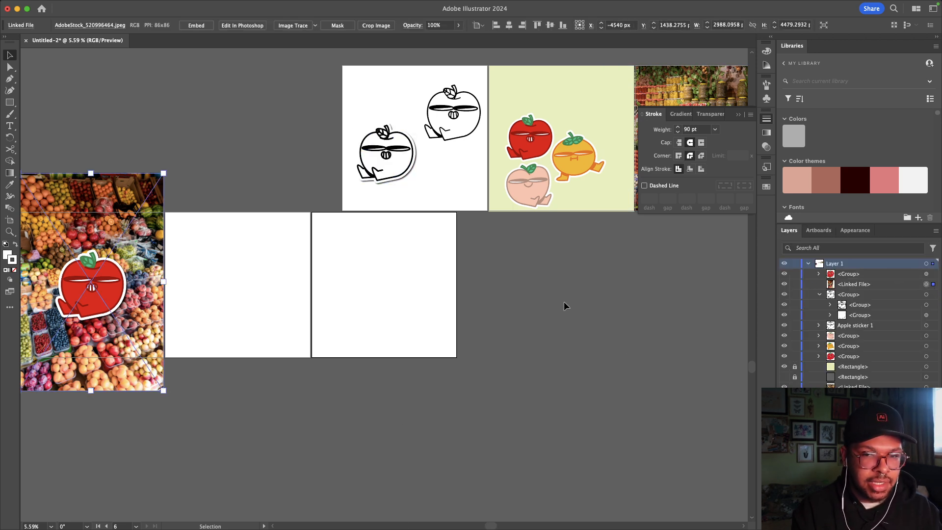
pyautogui.hscroll(-5, 564, 301)
pyautogui.press('a')
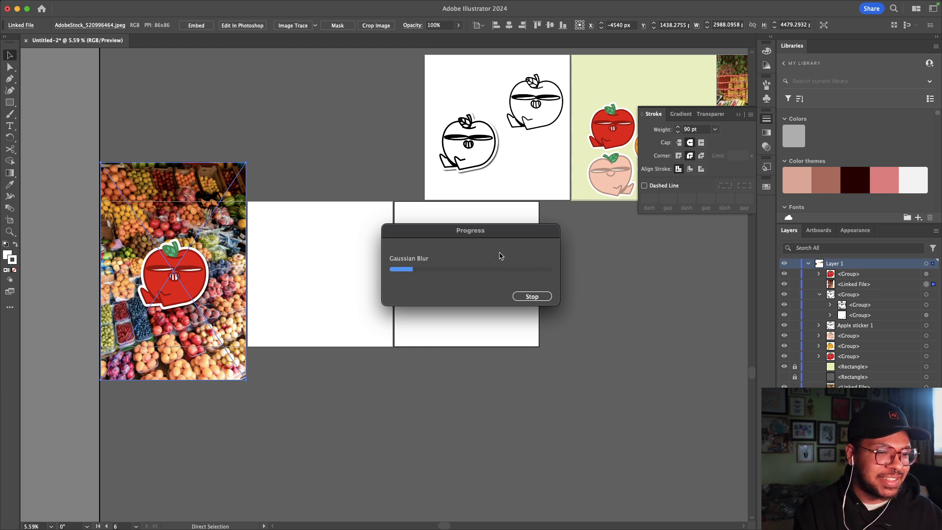
pyautogui.moveTo(487, 229); pyautogui.dragTo(386, 133)
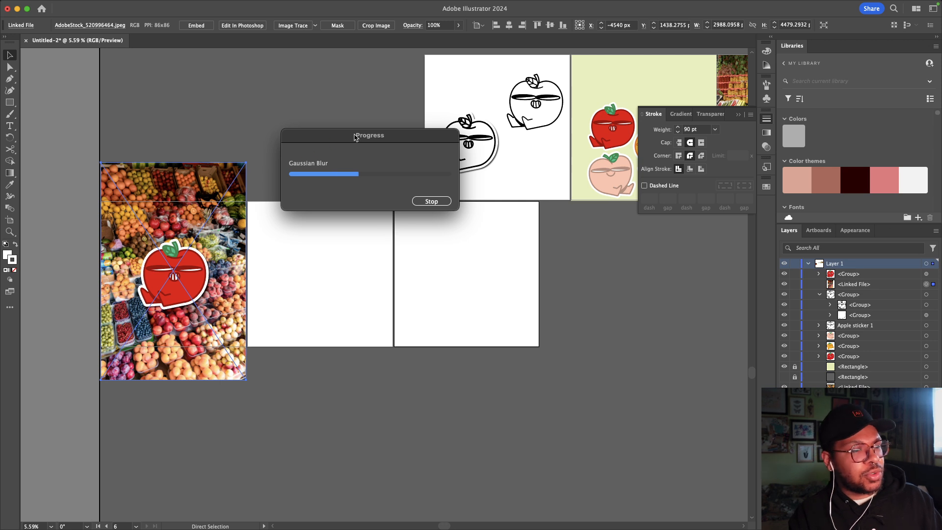
pyautogui.moveTo(355, 138); pyautogui.dragTo(483, 264)
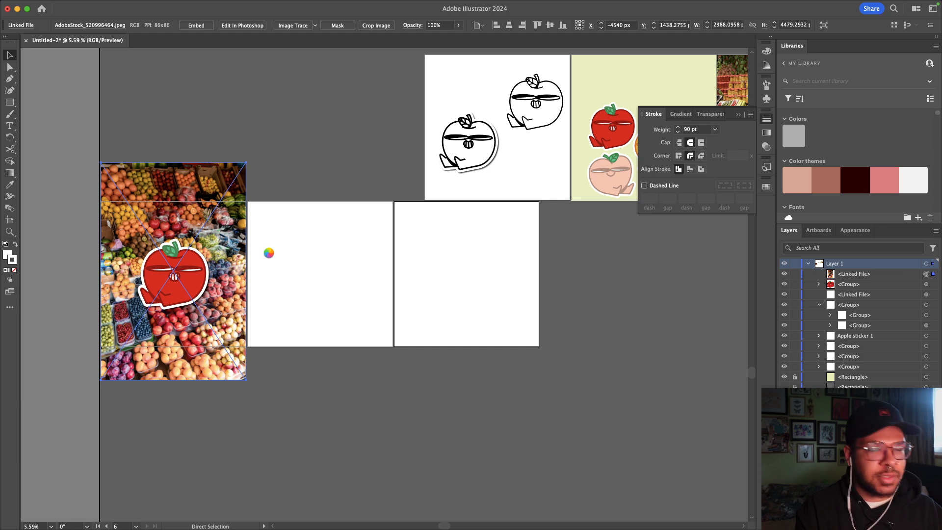
pyautogui.moveTo(404, 295); pyautogui.dragTo(339, 281)
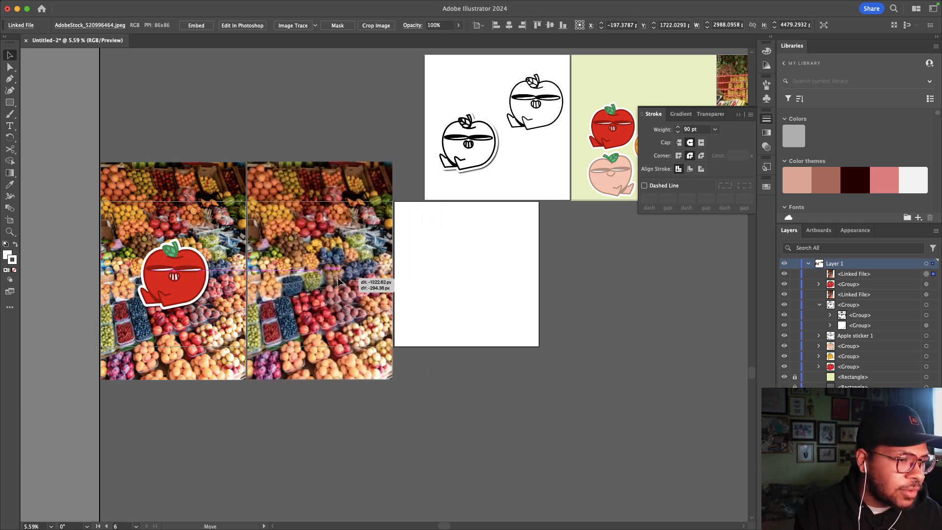
# Step: Lock both fruit-stand photo layers in the Layers panel
pyautogui.click(795, 294)
pyautogui.click(795, 274)
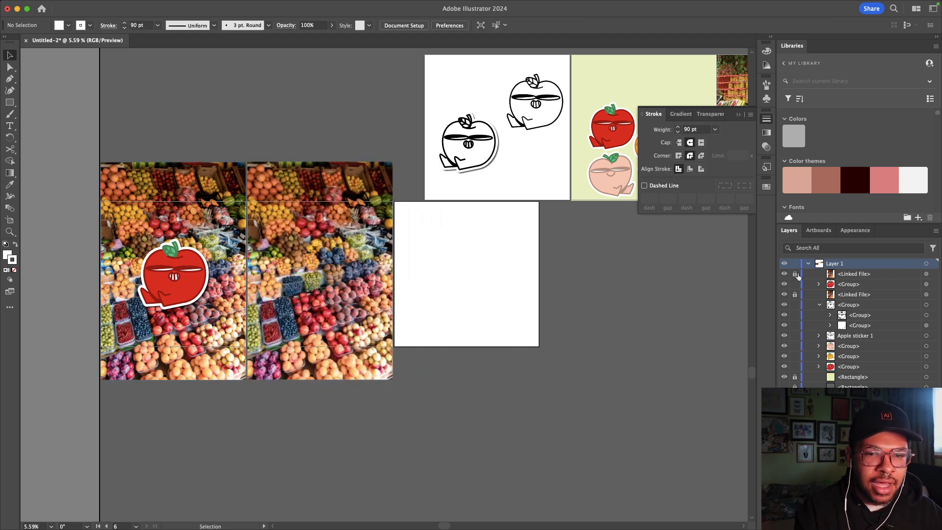
pyautogui.hscroll(3, 577, 290)
# Step: Copy the orange sticker onto the blurred photo on Artboard 5 and enlarge it to match the apple
pyautogui.click(584, 179)
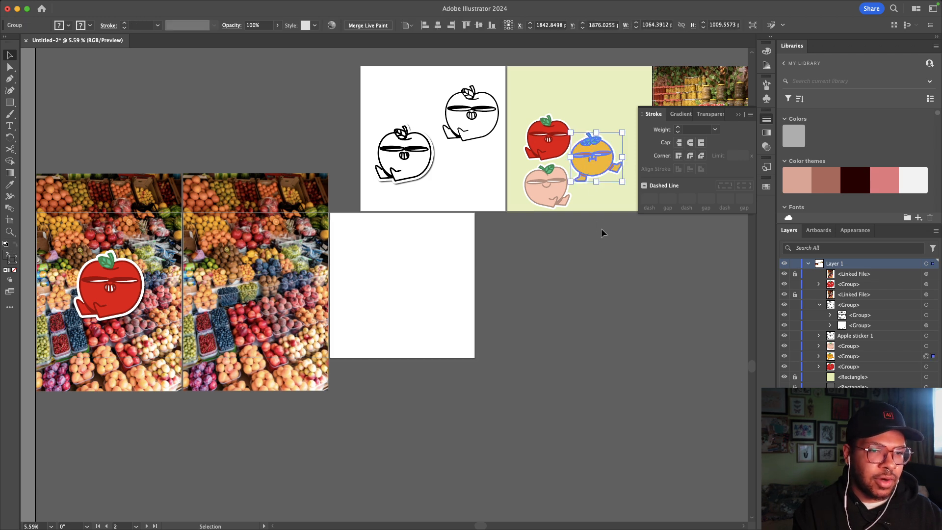
pyautogui.press('super+c')
pyautogui.click(417, 297)
pyautogui.hscroll(-3, 306, 299)
pyautogui.press('super+v')
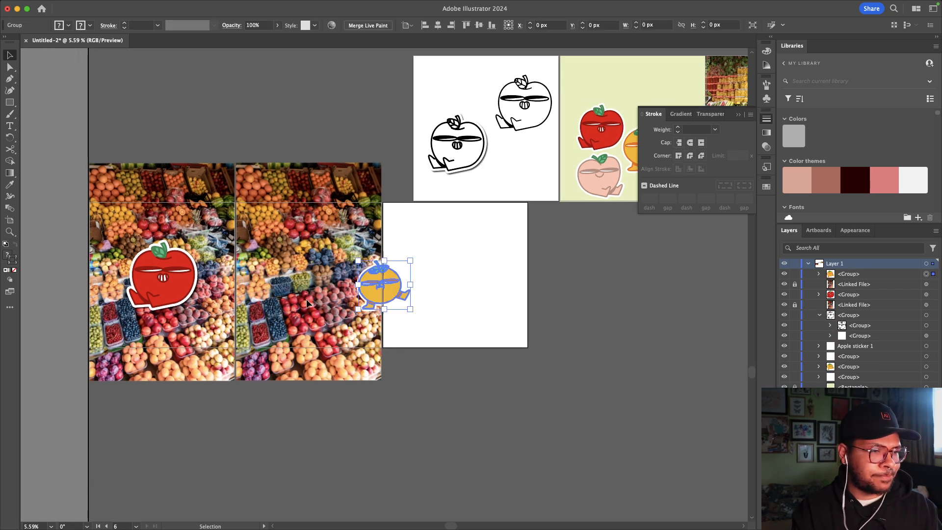
pyautogui.moveTo(386, 280); pyautogui.dragTo(281, 275)
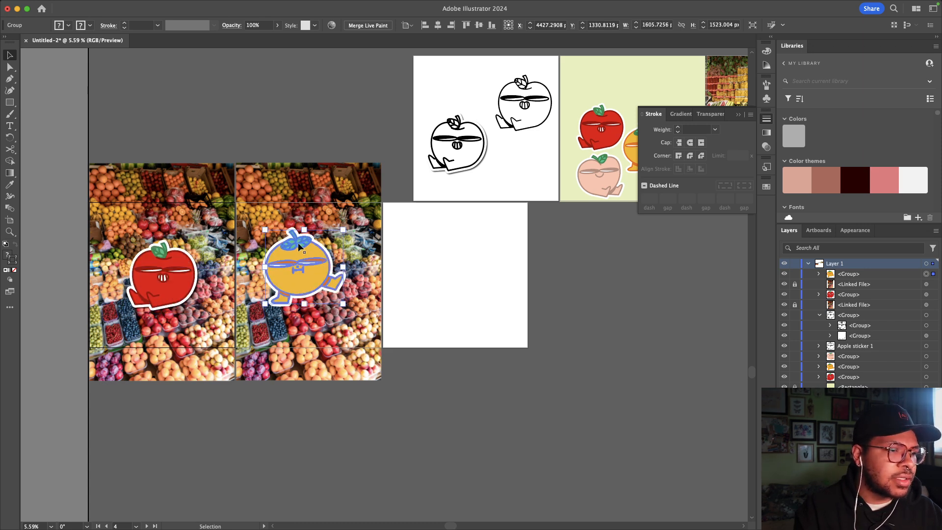
pyautogui.moveTo(304, 230); pyautogui.dragTo(304, 231)
pyautogui.click(406, 265)
pyautogui.click(322, 278)
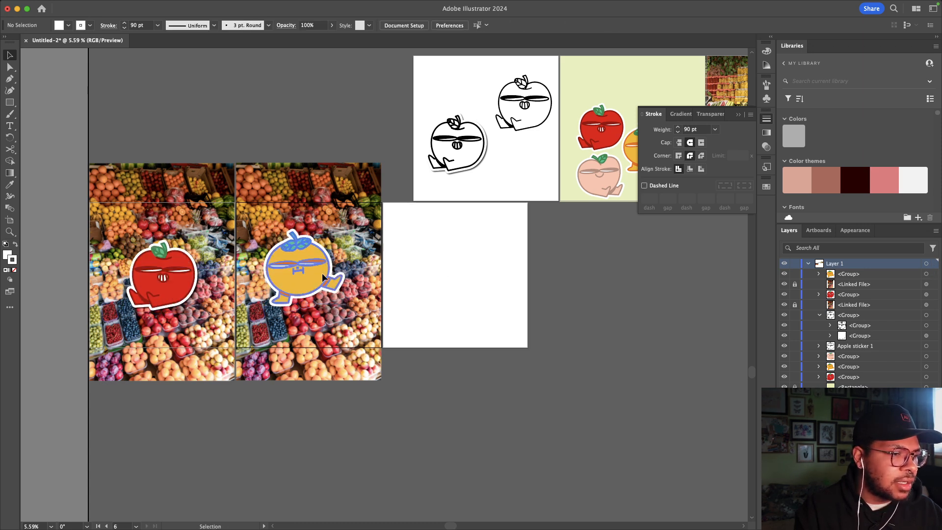
# Step: Add a Drop Shadow effect to the orange sticker with the default settings
pyautogui.click(243, 5)
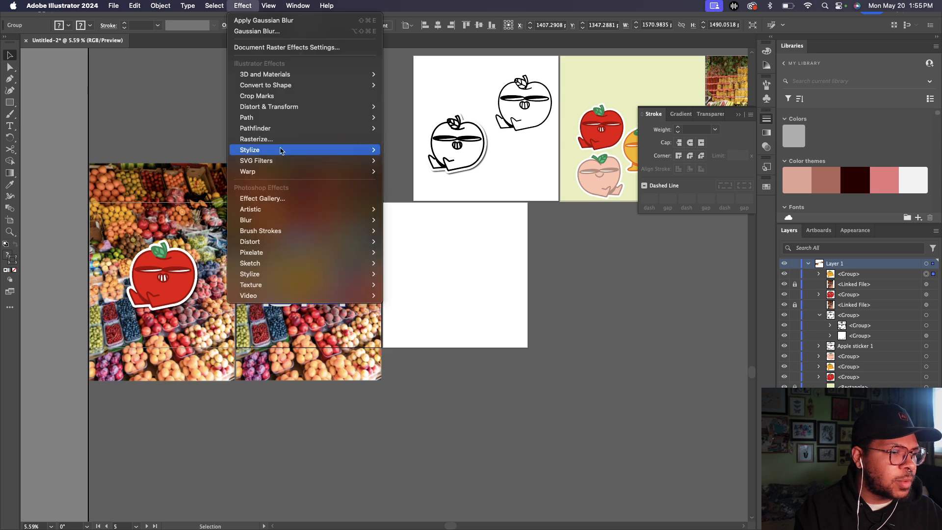
pyautogui.moveTo(280, 153)
pyautogui.click(411, 150)
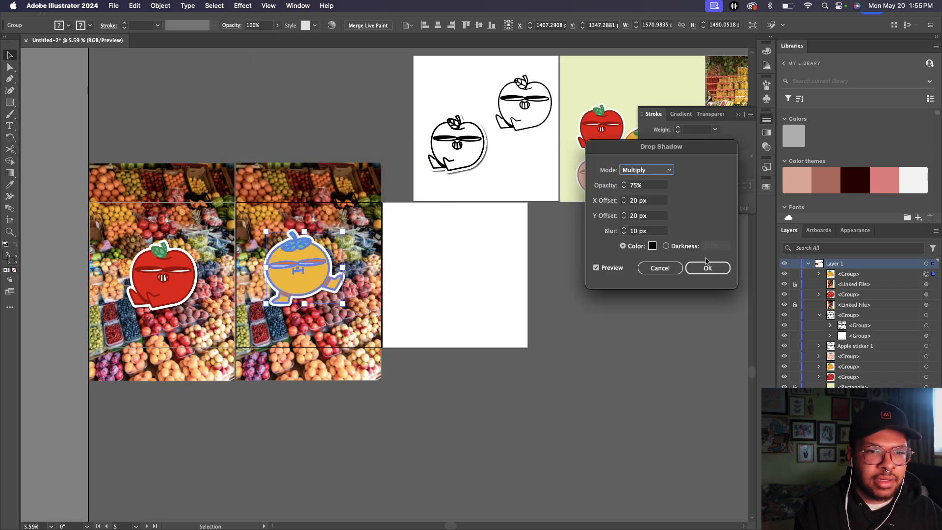
pyautogui.click(707, 263)
# Step: Centre the orange sticker horizontally and vertically on its artboard, then deselect it
pyautogui.hscroll(-3, 405, 296)
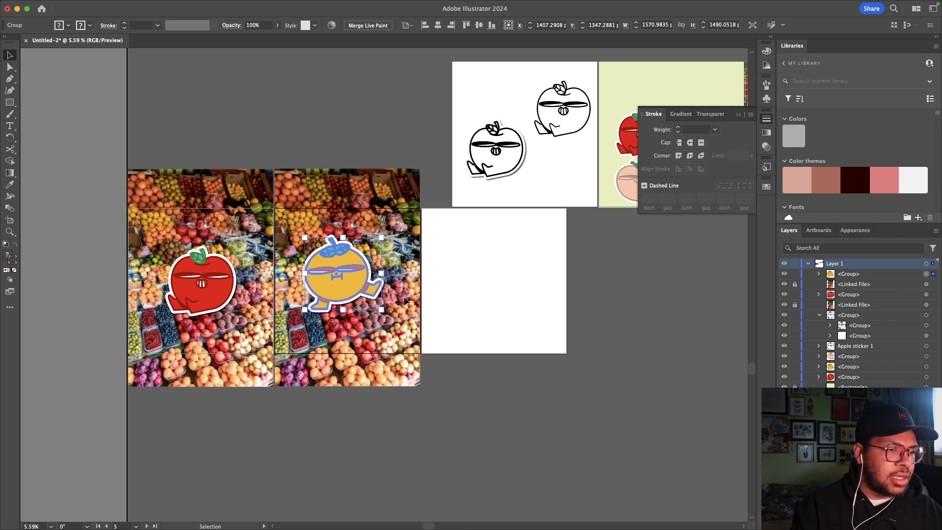
pyautogui.scroll(2, 405, 297)
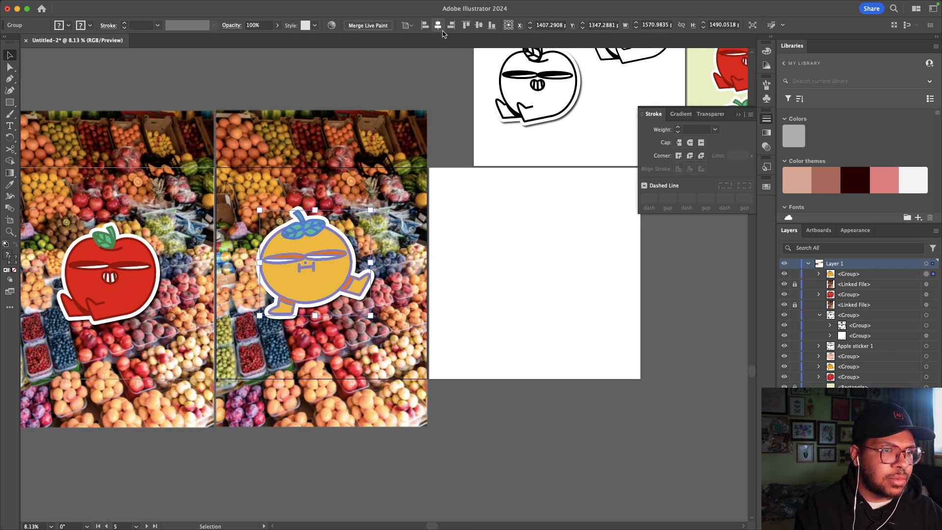
pyautogui.click(480, 27)
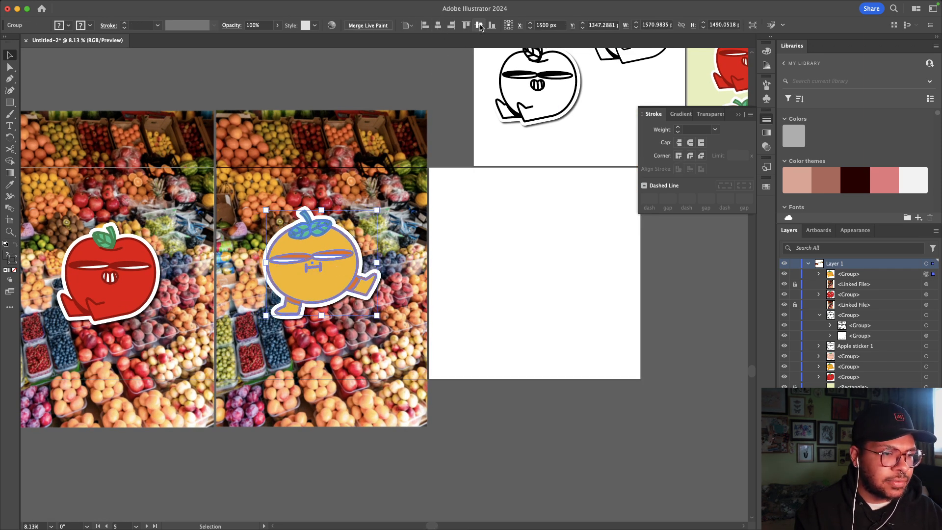
pyautogui.click(479, 25)
pyautogui.click(449, 306)
pyautogui.hscroll(-5, 449, 306)
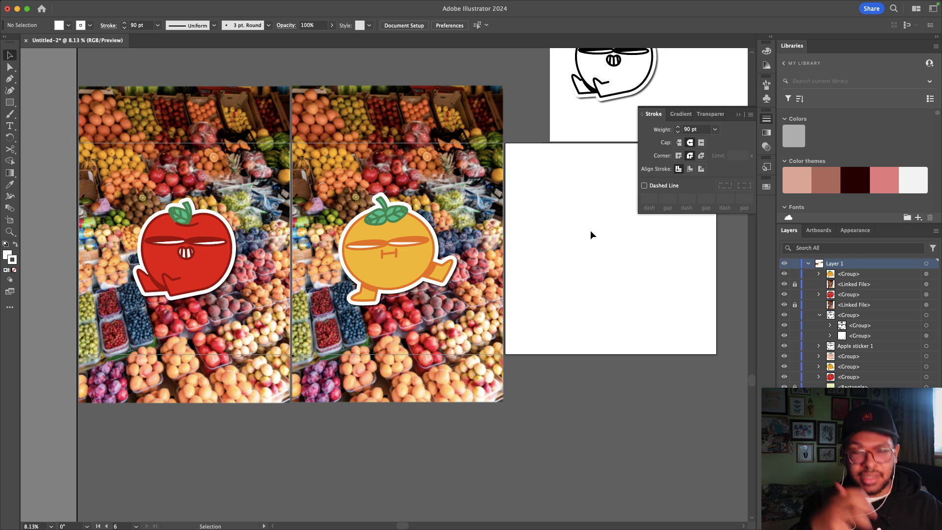
# Step: Zoom out to view all artboards, then bring up the Daily Creative Challenge page in the browser
pyautogui.press('super+minus')
pyautogui.hscroll(5, 540, 272)
pyautogui.scroll(3, 539, 271)
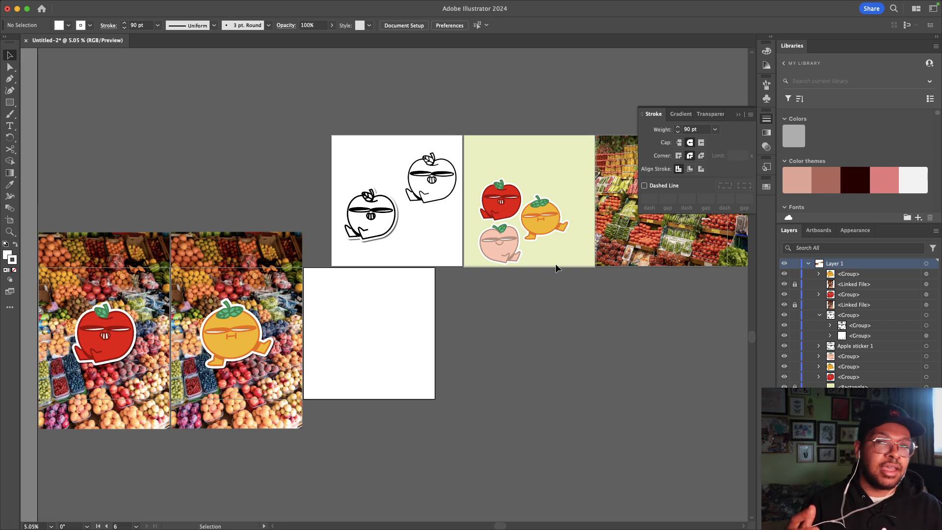
pyautogui.hotkey('ctrl', 'Right')
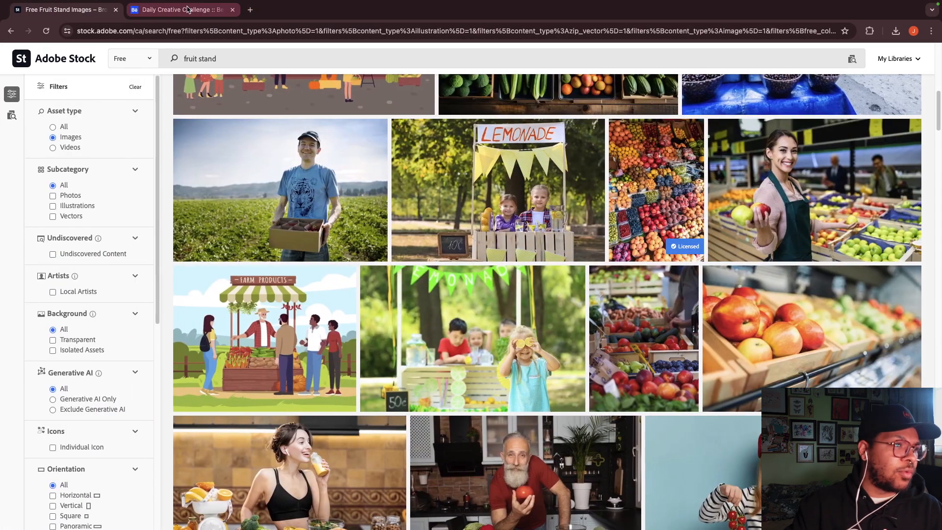
pyautogui.click(180, 10)
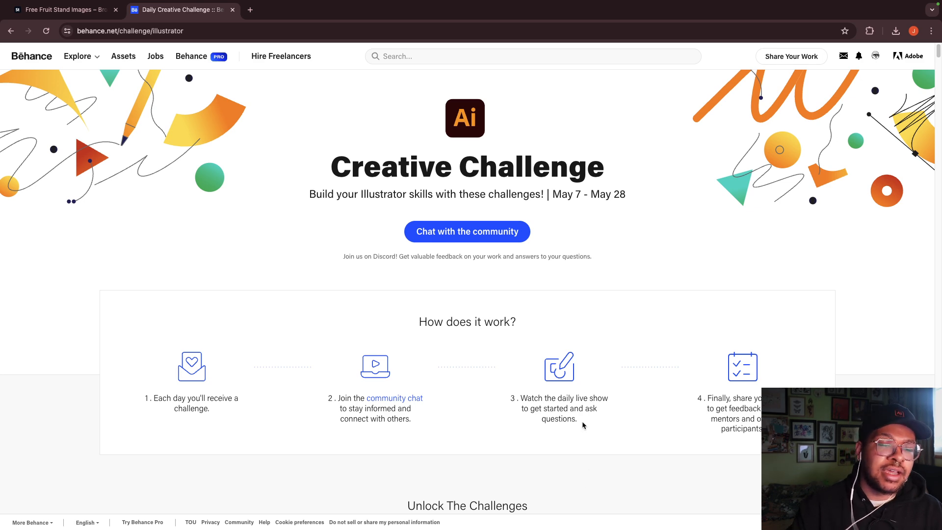
# Step: Move to Discord and scroll through the dcc-feedback channel's community submissions
pyautogui.hotkey('ctrl', 'Right')
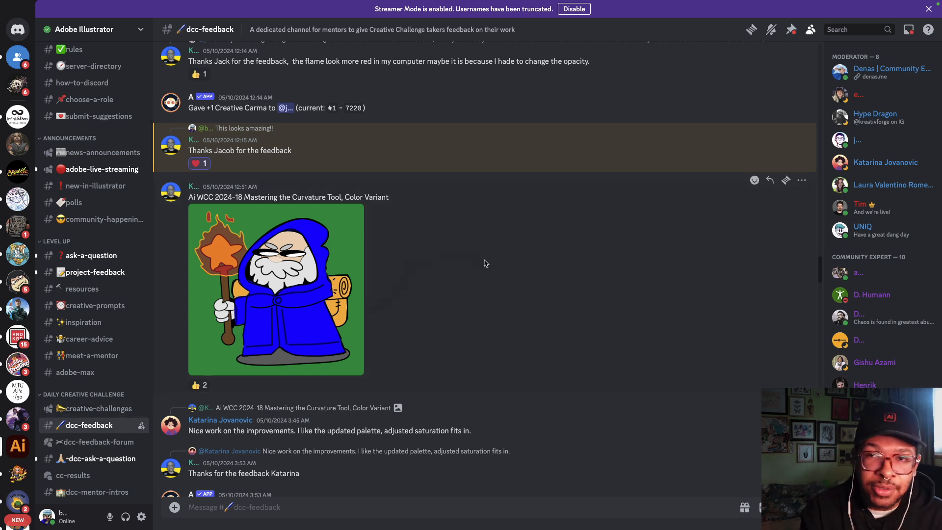
pyautogui.scroll(-6, 500, 292)
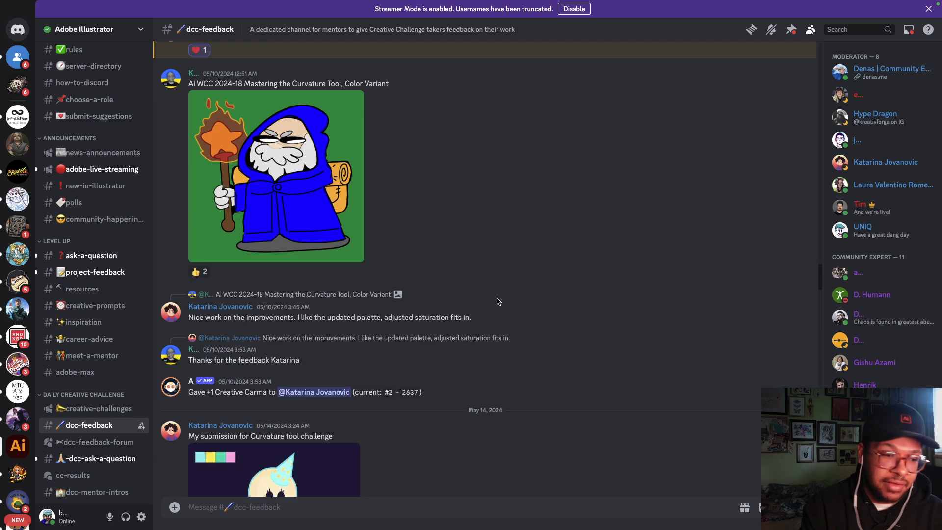
pyautogui.scroll(-2, 500, 301)
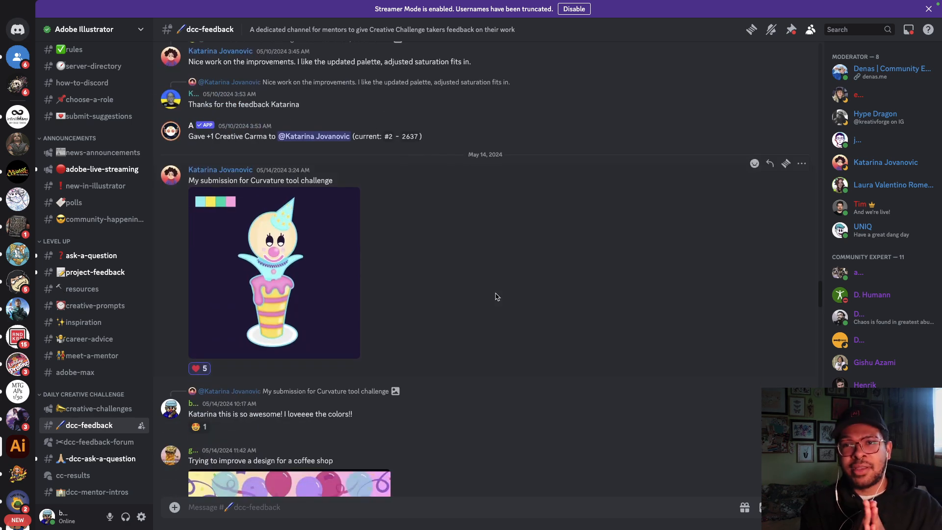